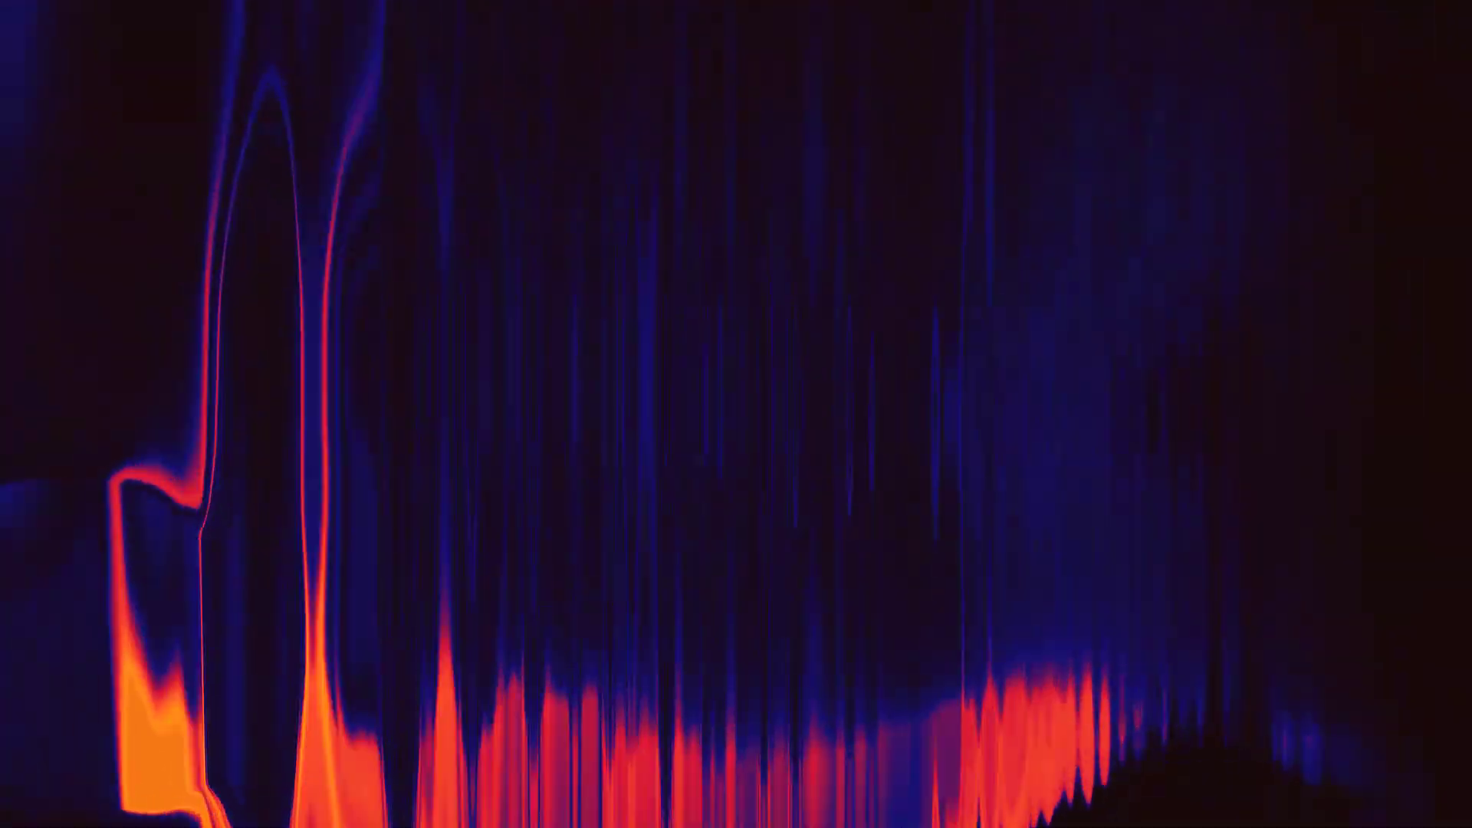
- Leave the full-screen output and survey the finished operator network inside project4
{"action": "key", "text": "Escape"}
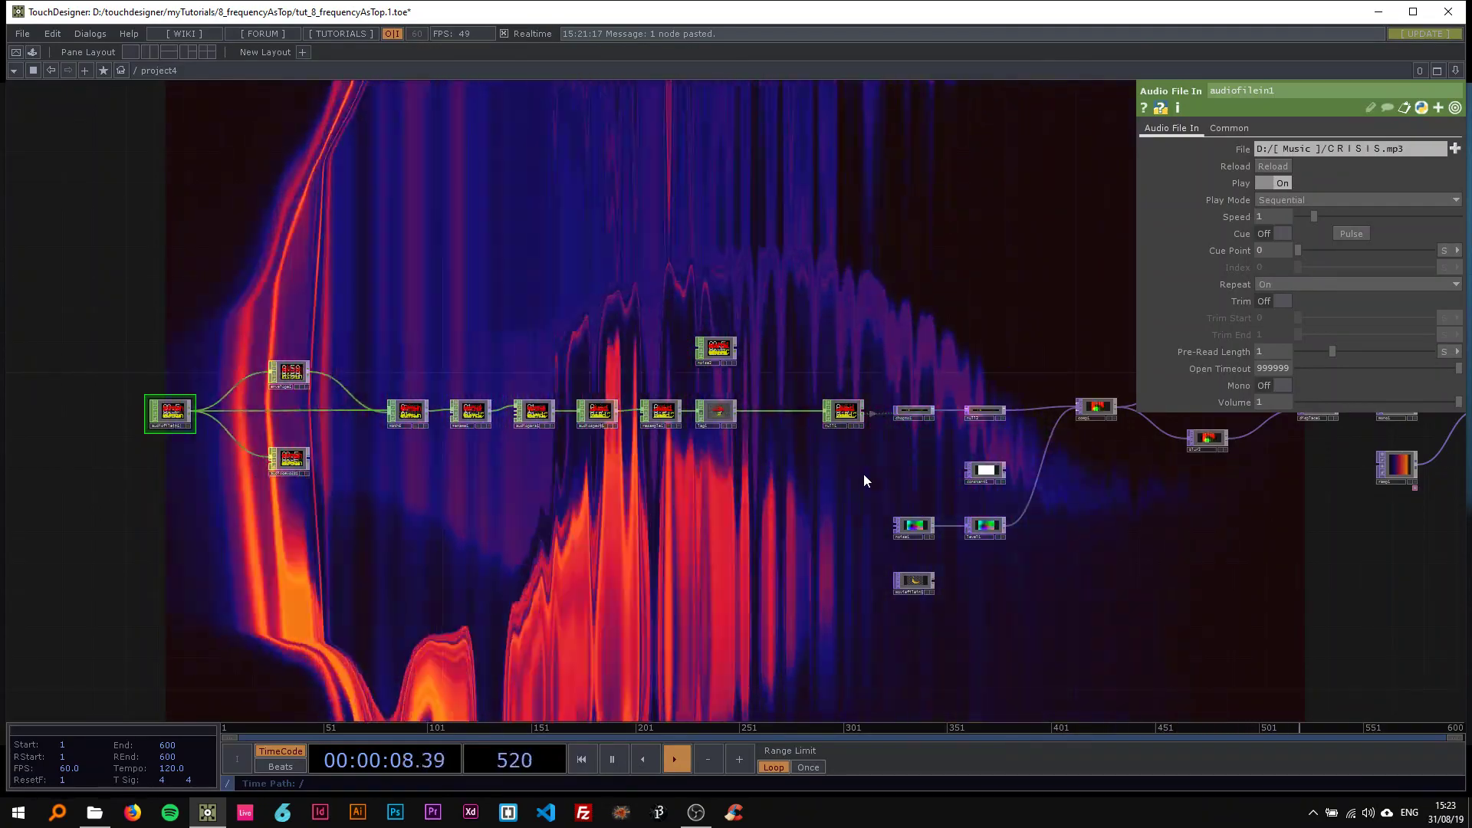
{"action": "left_click_drag", "start_coordinate": [864, 474], "coordinate": [825, 478]}
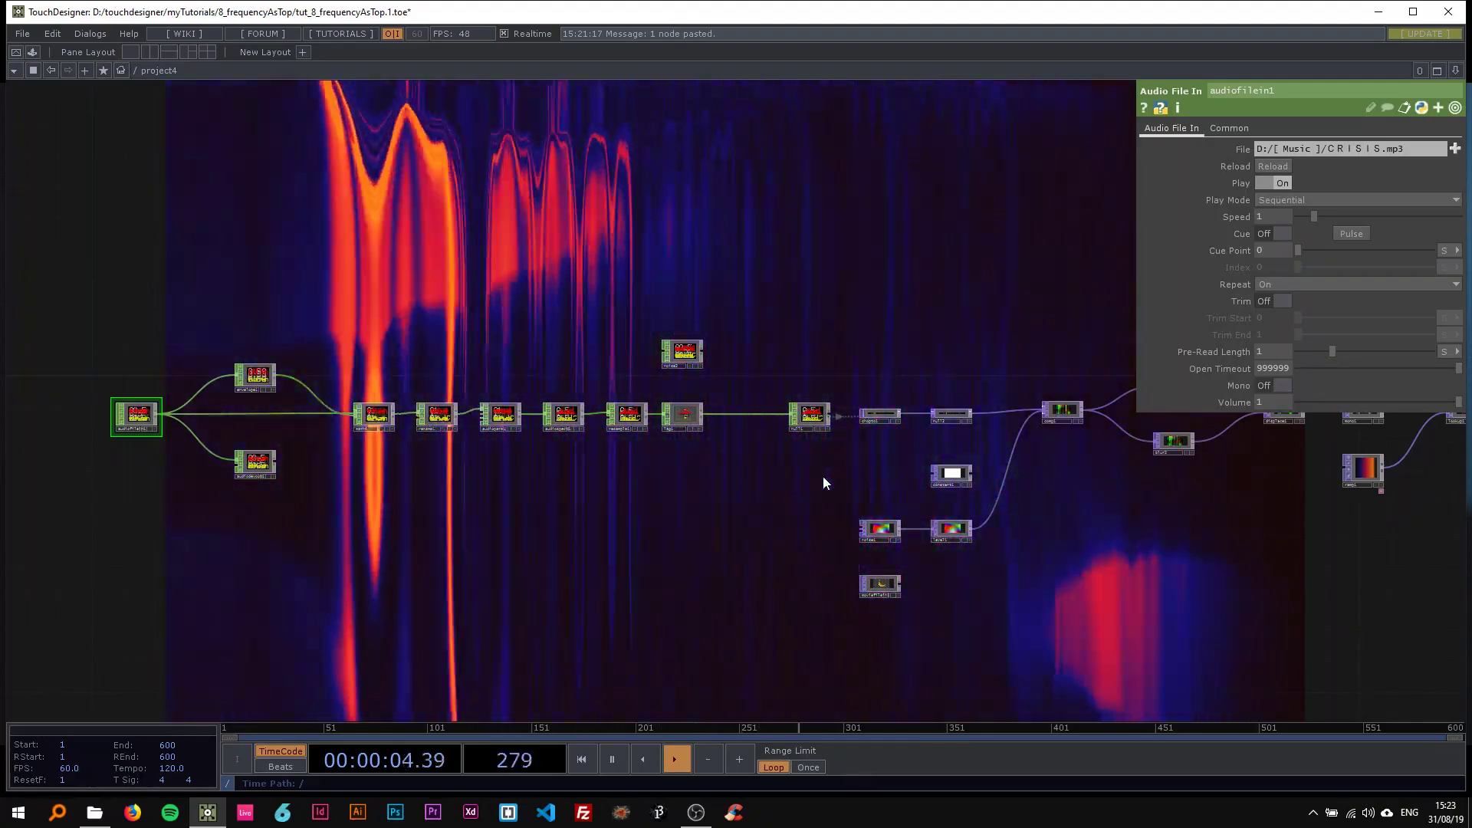
{"action": "scroll", "coordinate": [773, 483], "scroll_direction": "down", "scroll_amount": 1}
{"action": "scroll", "coordinate": [773, 483], "scroll_direction": "down", "scroll_amount": 3}
{"action": "left_click_drag", "start_coordinate": [849, 370], "coordinate": [707, 419]}
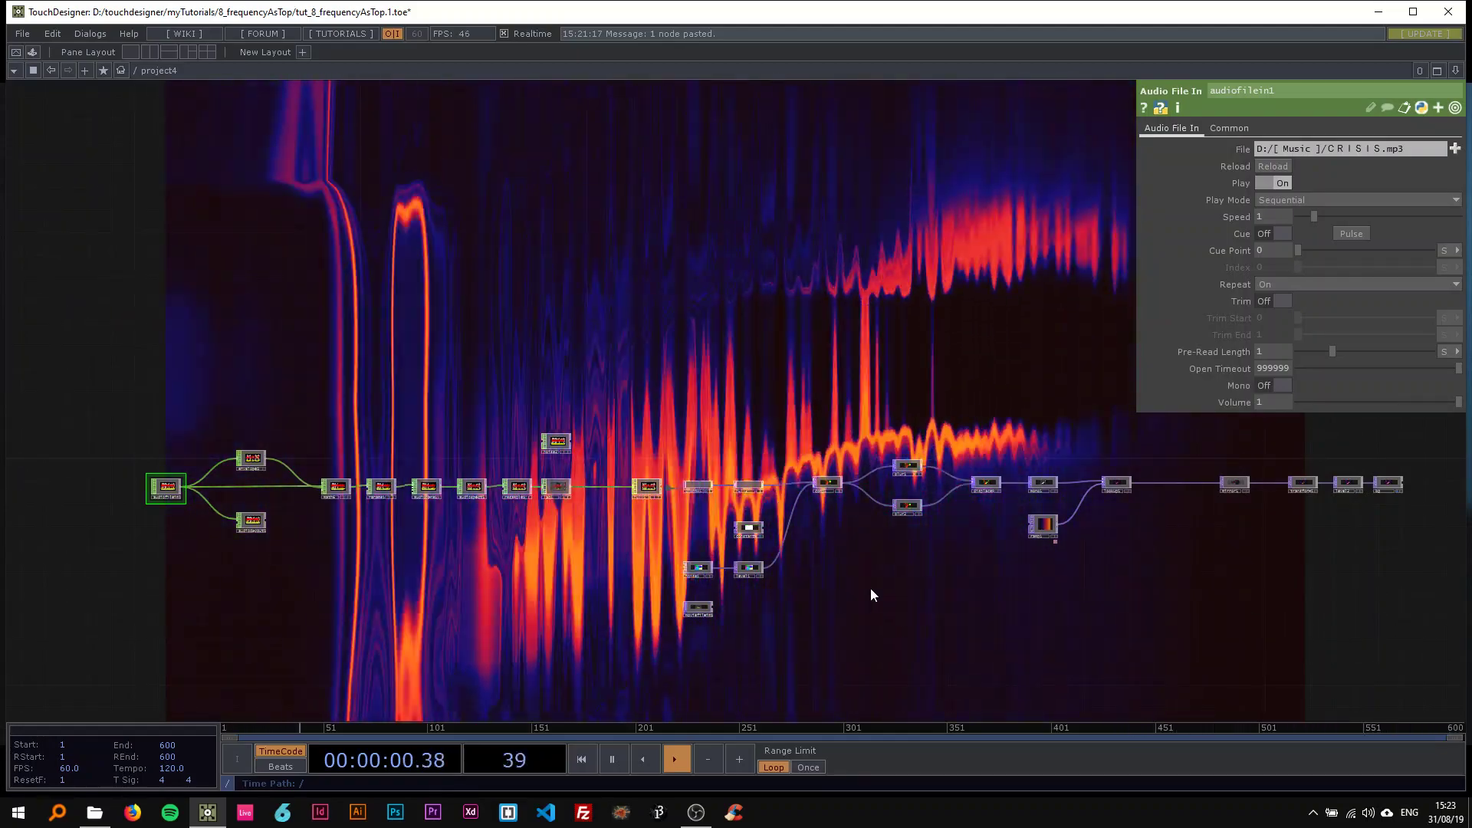
- Pause the timeline and delete every operator in the project4 network
{"action": "key", "text": "space"}
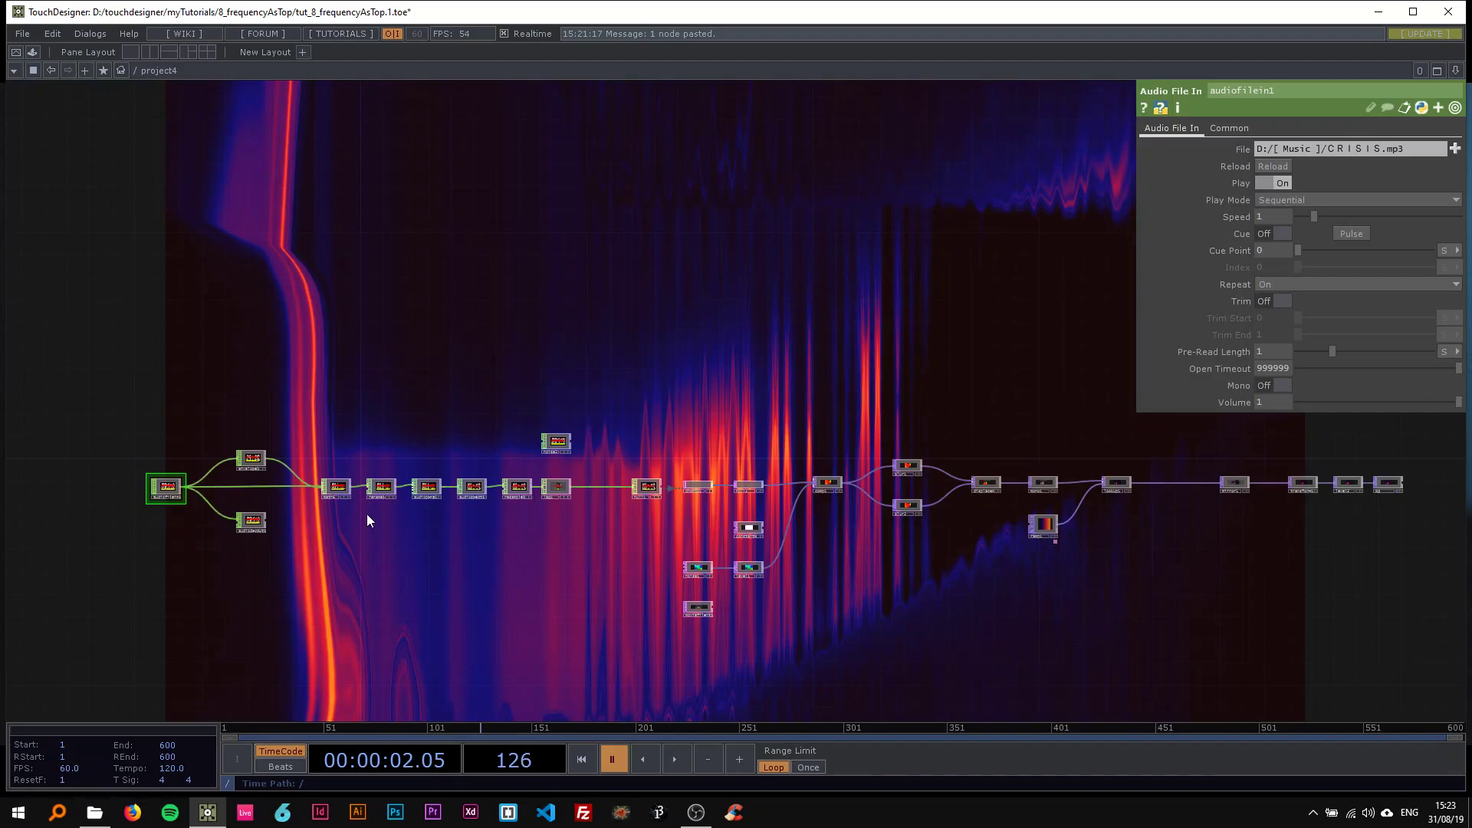
{"action": "left_click_drag", "start_coordinate": [106, 358], "coordinate": [1407, 644]}
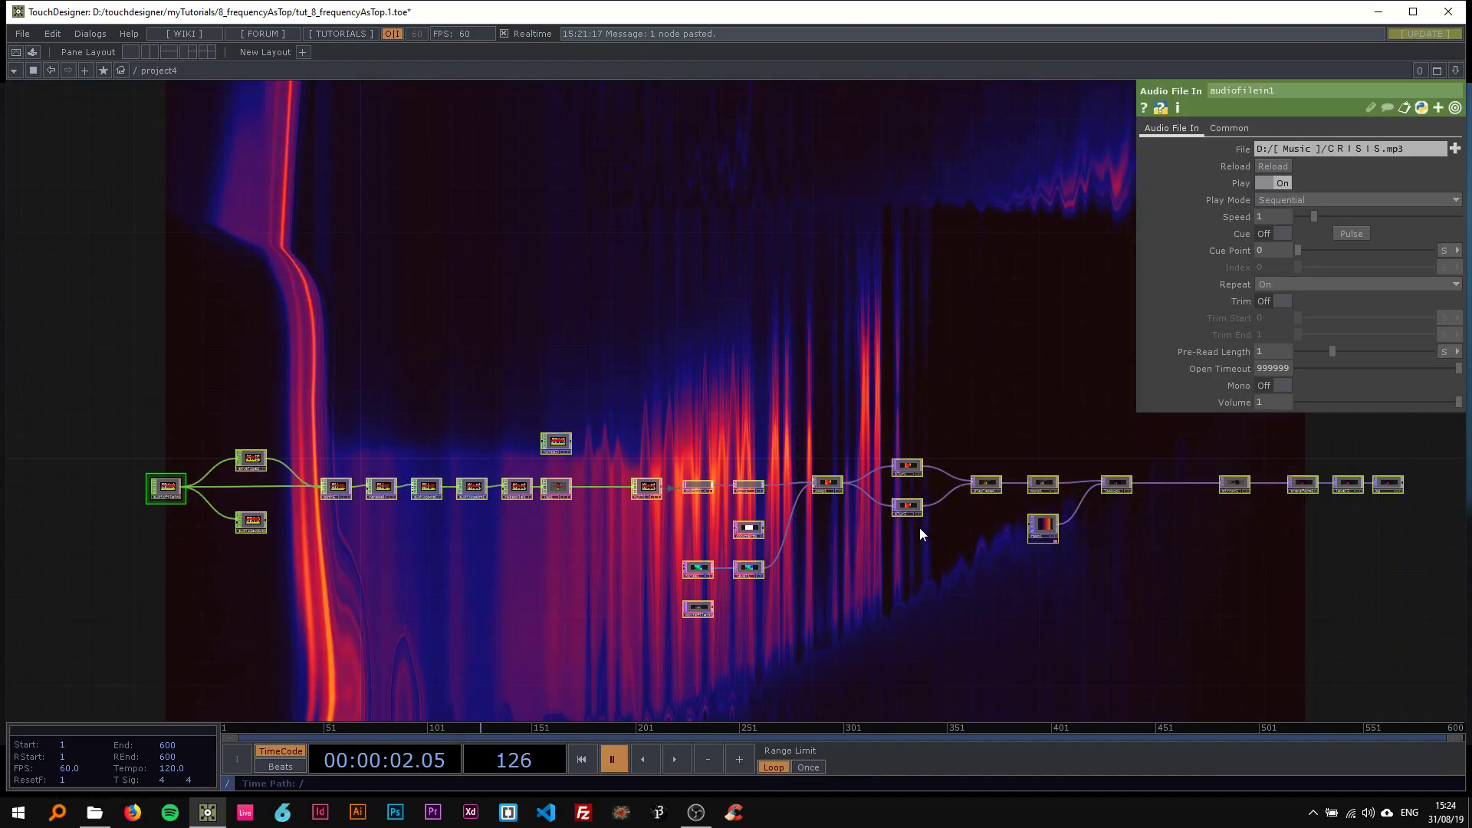
{"action": "key", "text": "Delete"}
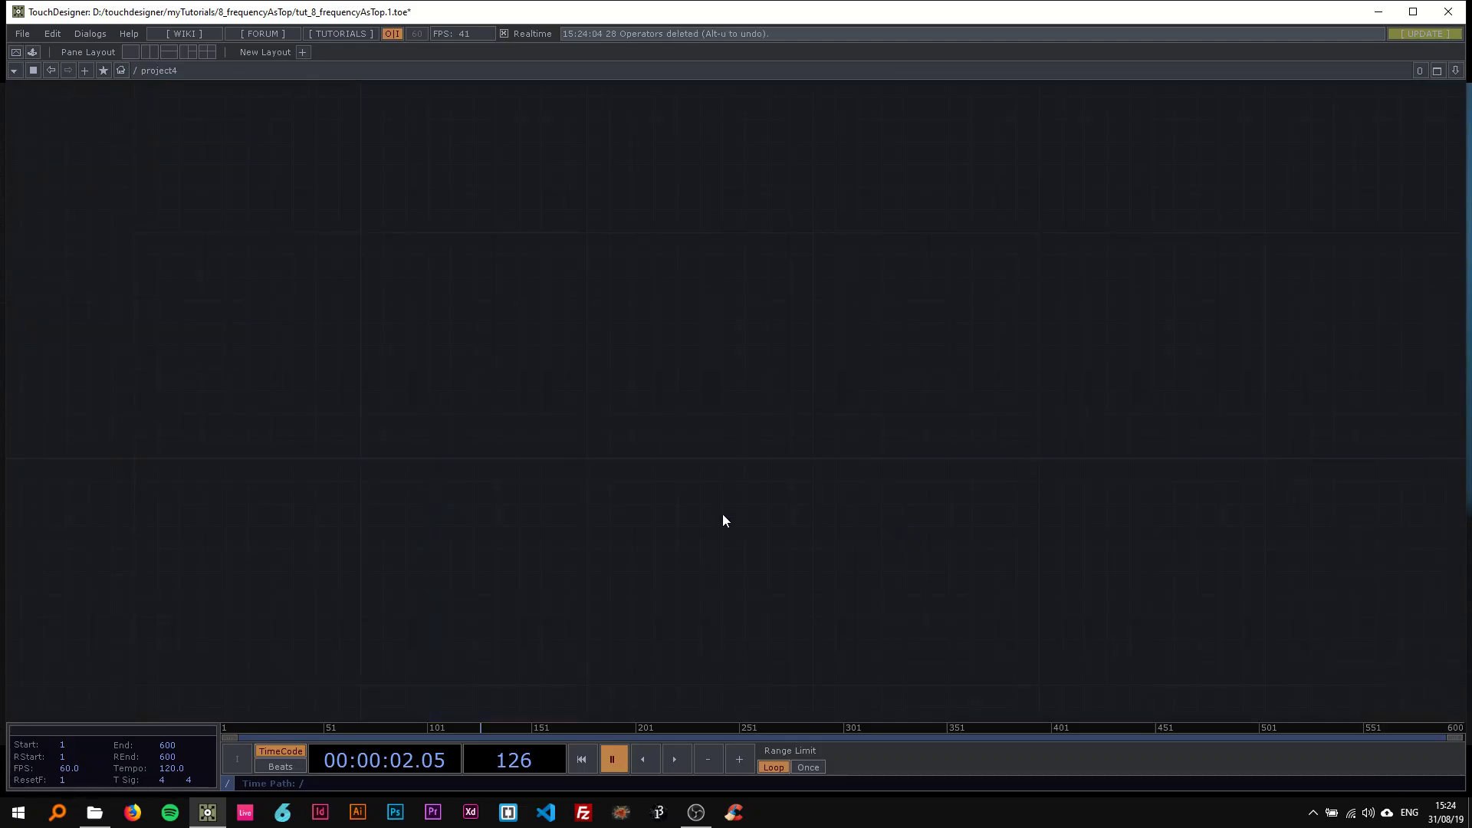
- Add an Audio File In CHOP to the empty project4 network
{"action": "scroll", "coordinate": [210, 463], "scroll_direction": "up", "scroll_amount": 6}
{"action": "key", "text": "Tab"}
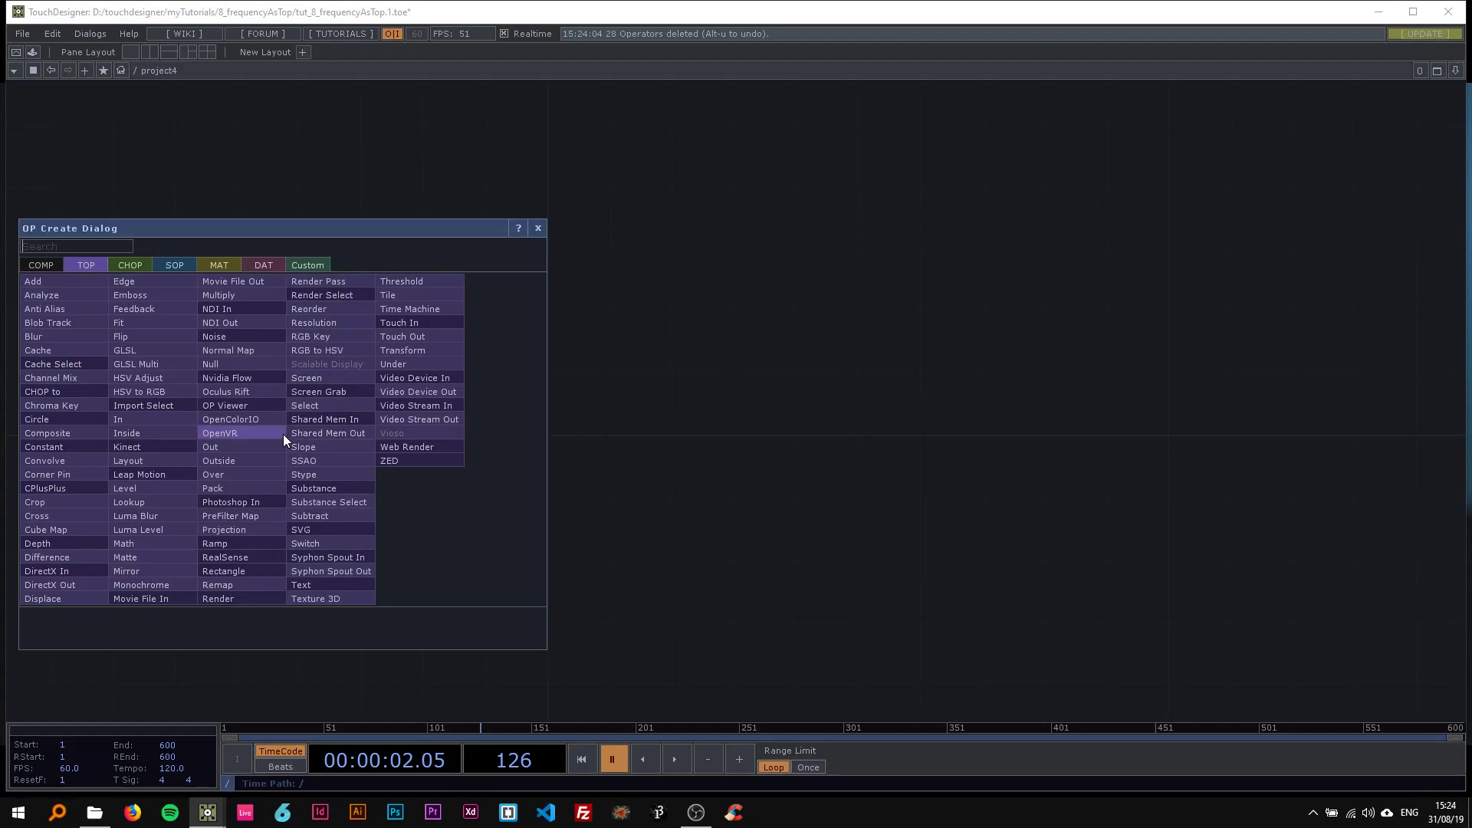
{"action": "type", "text": "aud"}
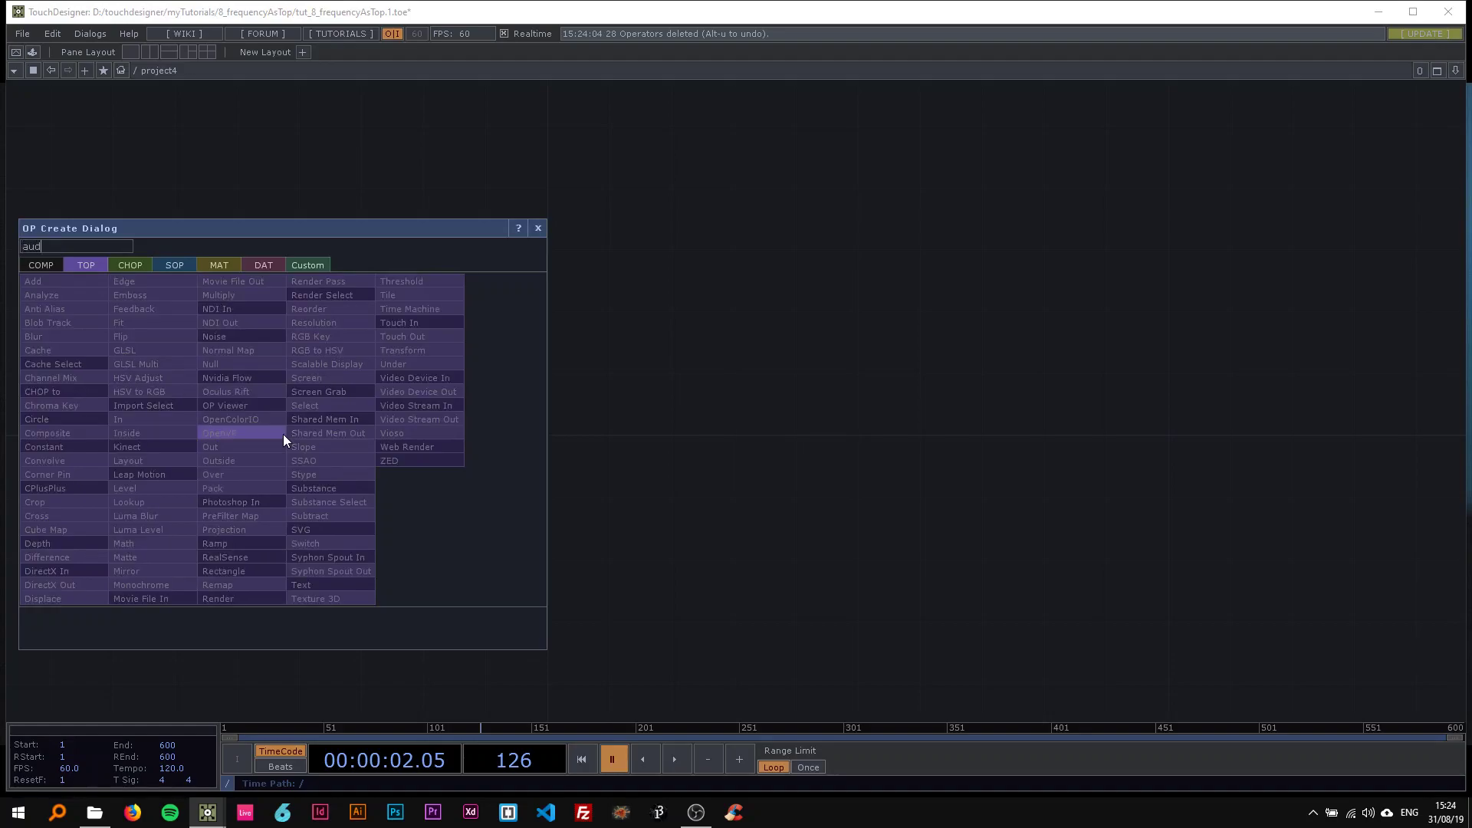
{"action": "left_click", "coordinate": [118, 265]}
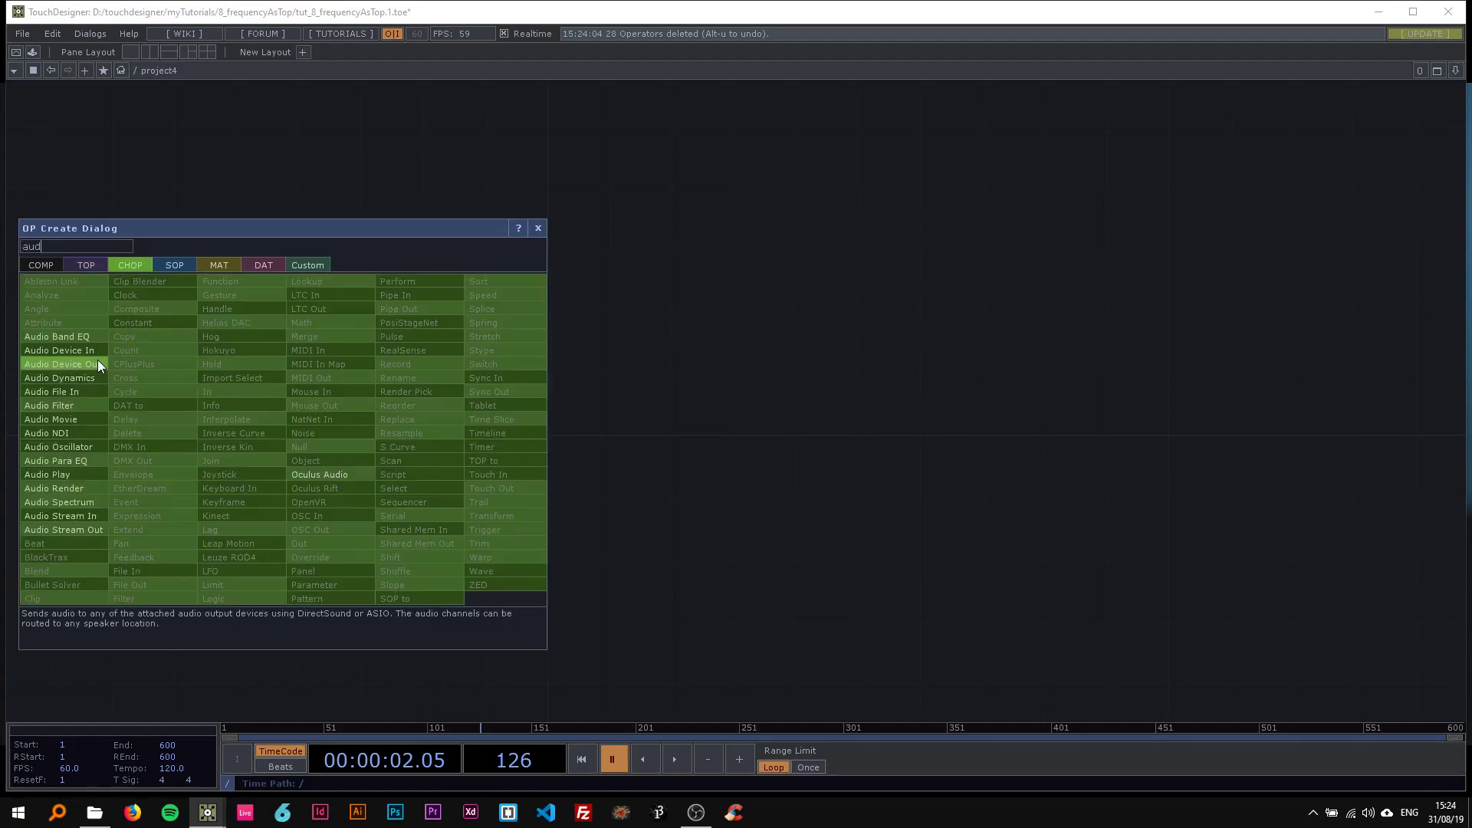
{"action": "left_click", "coordinate": [92, 392]}
{"action": "left_click", "coordinate": [222, 423]}
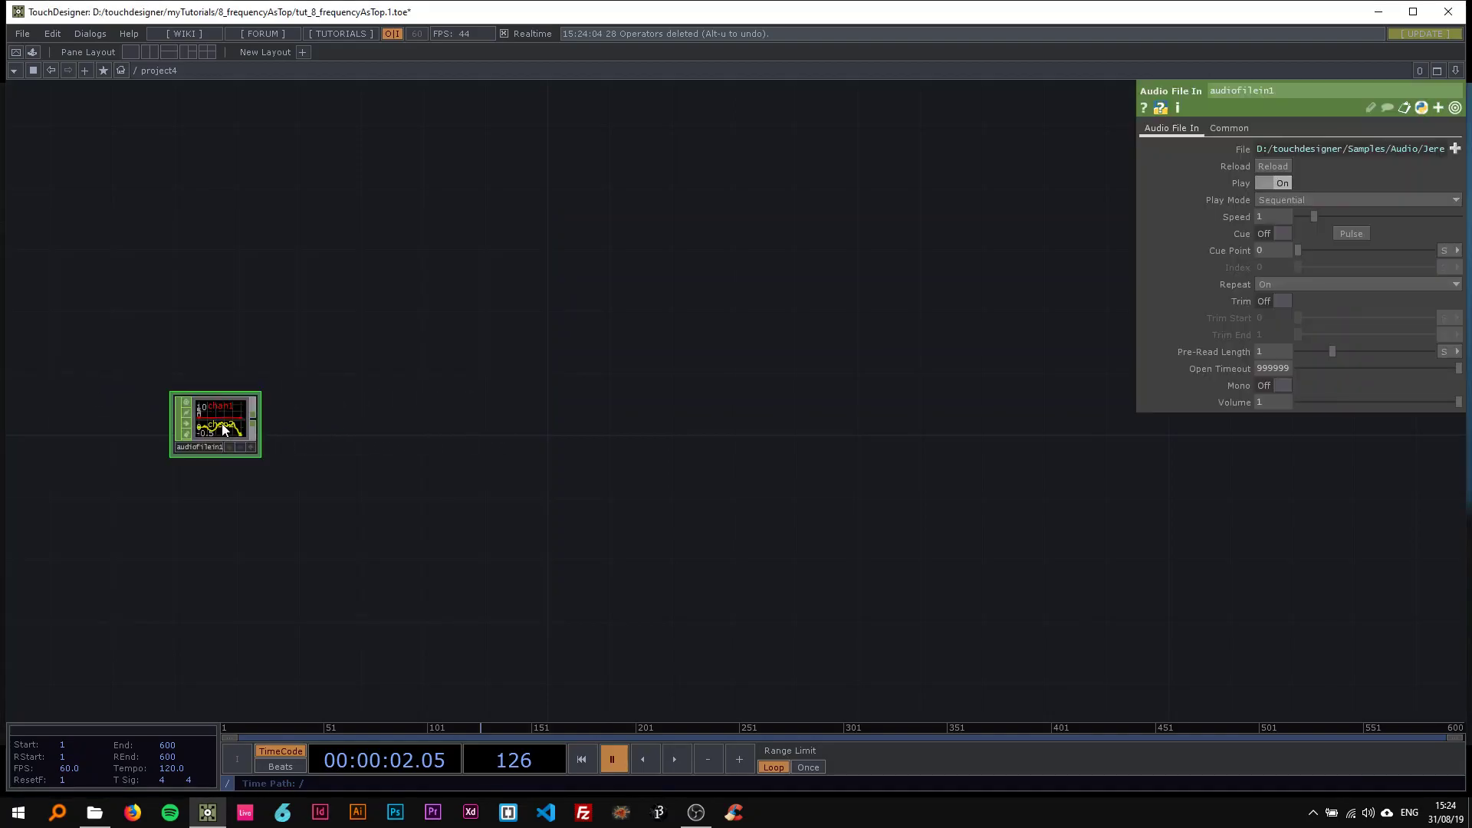
- Examine the project4 container's Layout and Look parameters, including its Background TOP reference, and return inside the container
{"action": "scroll", "coordinate": [217, 413], "scroll_direction": "up", "scroll_amount": 4}
{"action": "scroll", "coordinate": [420, 399], "scroll_direction": "down", "scroll_amount": 8}
{"action": "scroll", "coordinate": [311, 380], "scroll_direction": "up", "scroll_amount": 5}
{"action": "scroll", "coordinate": [310, 379], "scroll_direction": "down", "scroll_amount": 4}
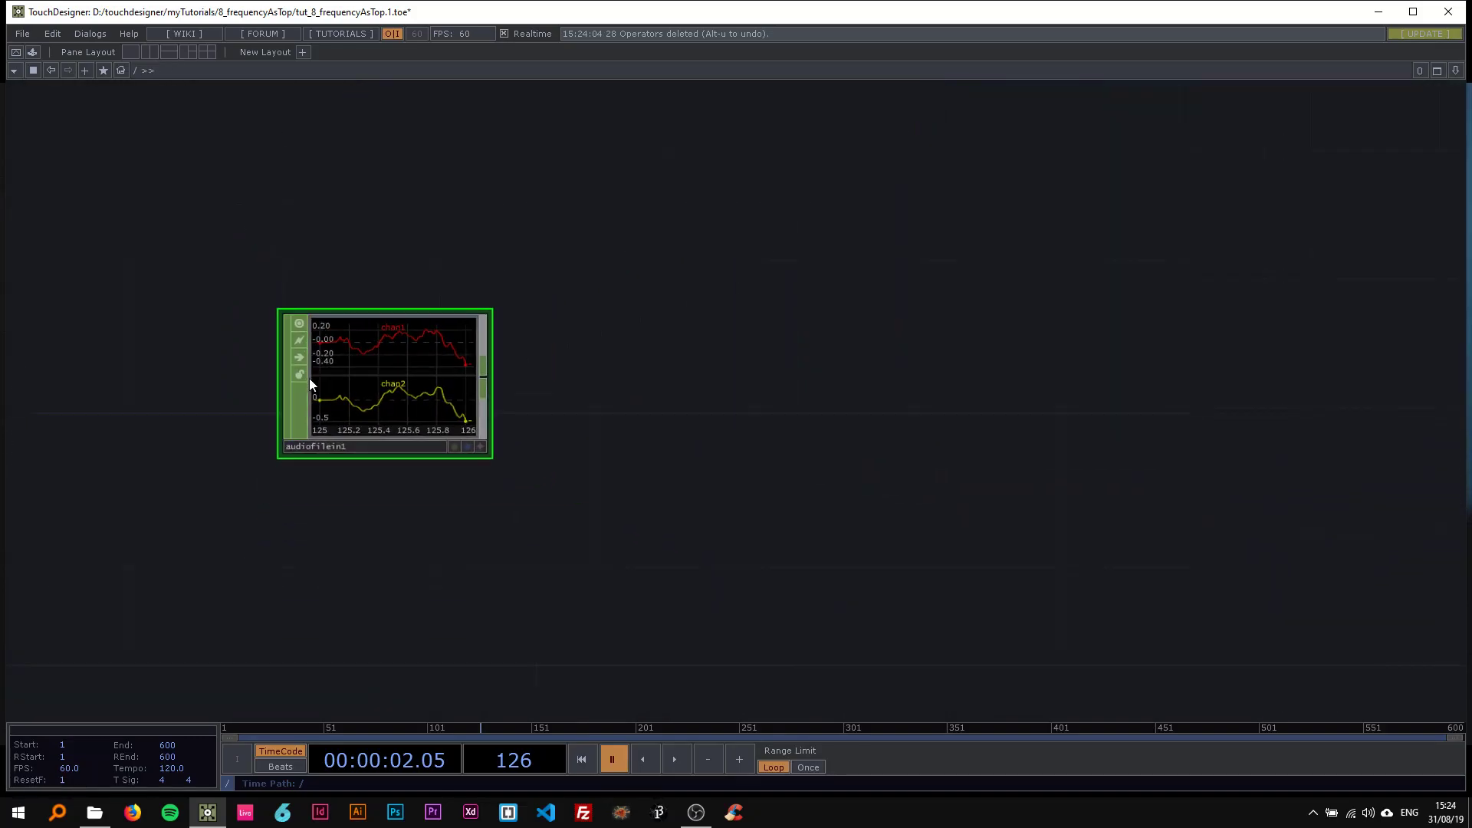
{"action": "left_click_drag", "start_coordinate": [666, 475], "coordinate": [835, 489]}
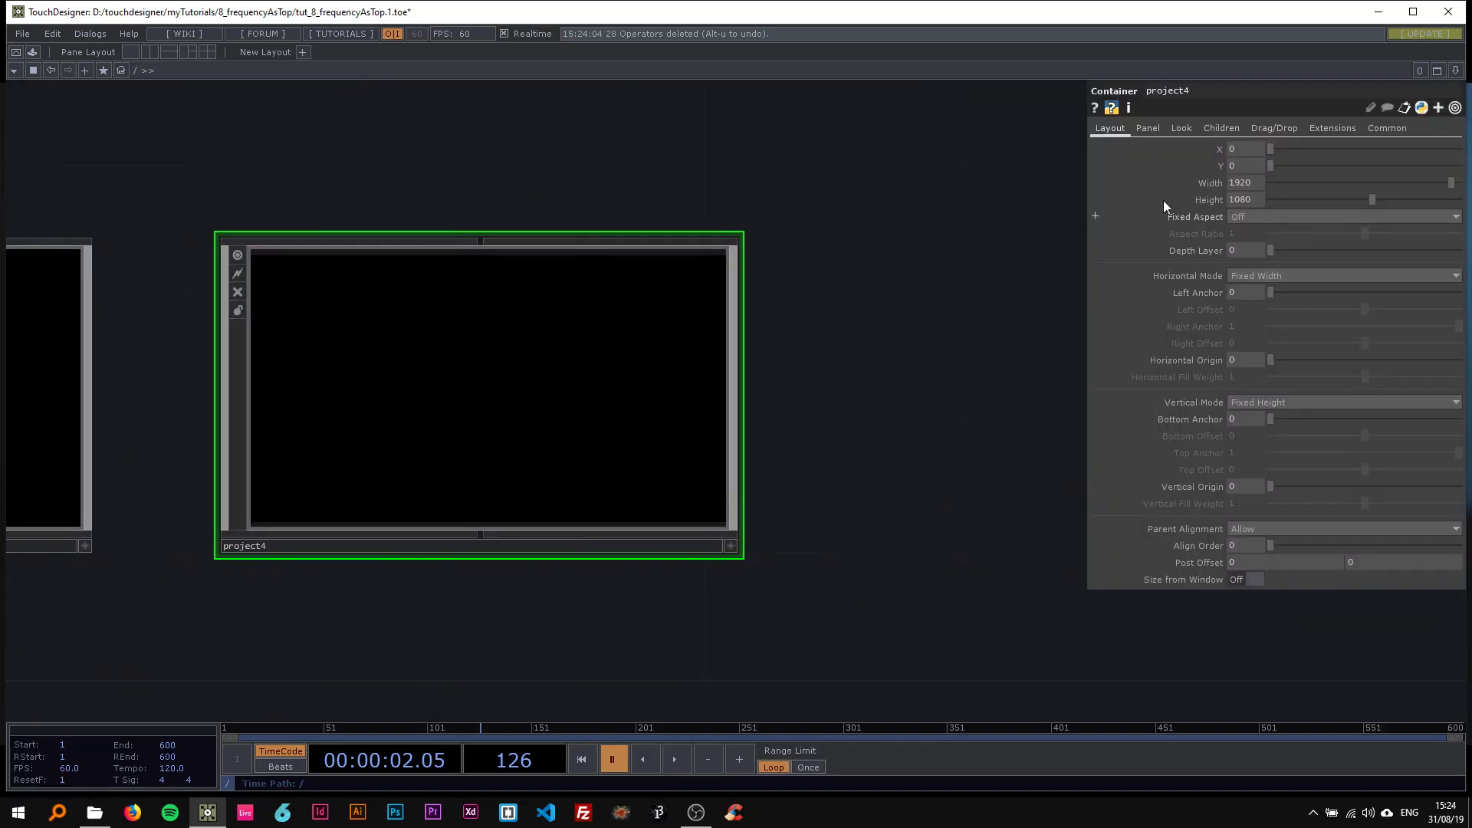
{"action": "left_click", "coordinate": [1183, 129]}
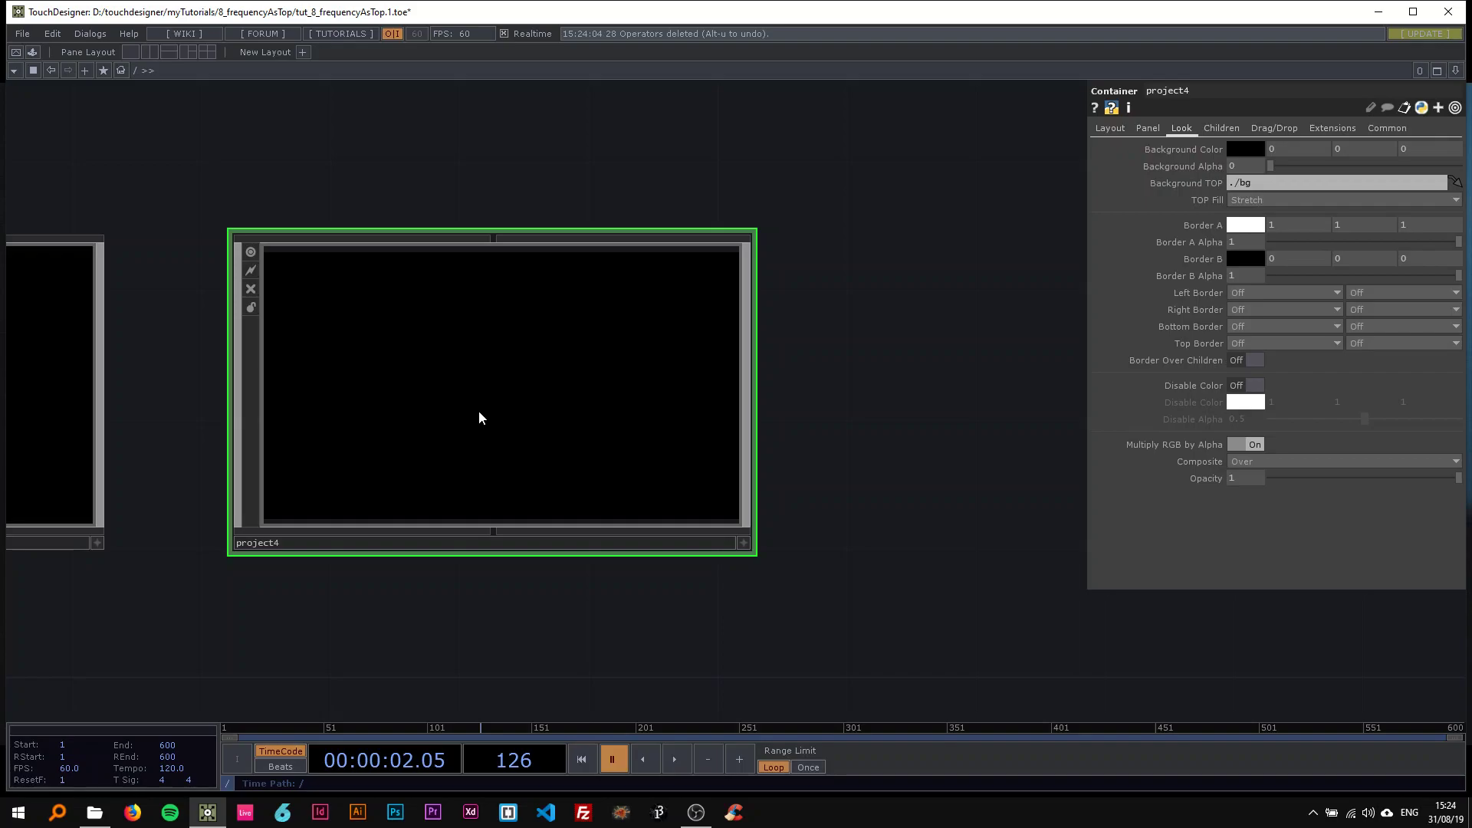
{"action": "scroll", "coordinate": [481, 416], "scroll_direction": "up", "scroll_amount": 3}
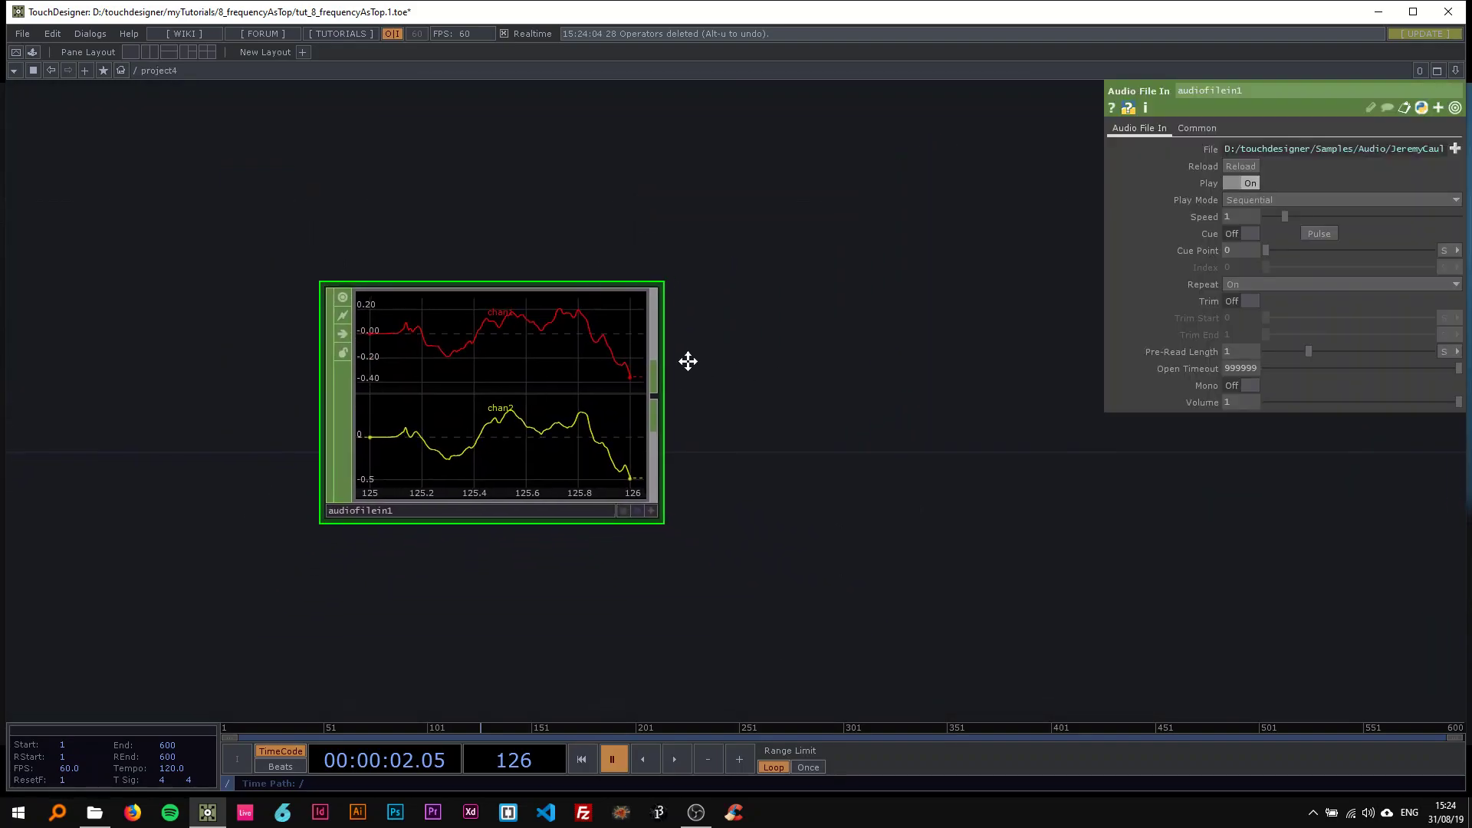
- Add a Null CHOP fed by the Audio File In CHOP
{"action": "key", "text": "Tab"}
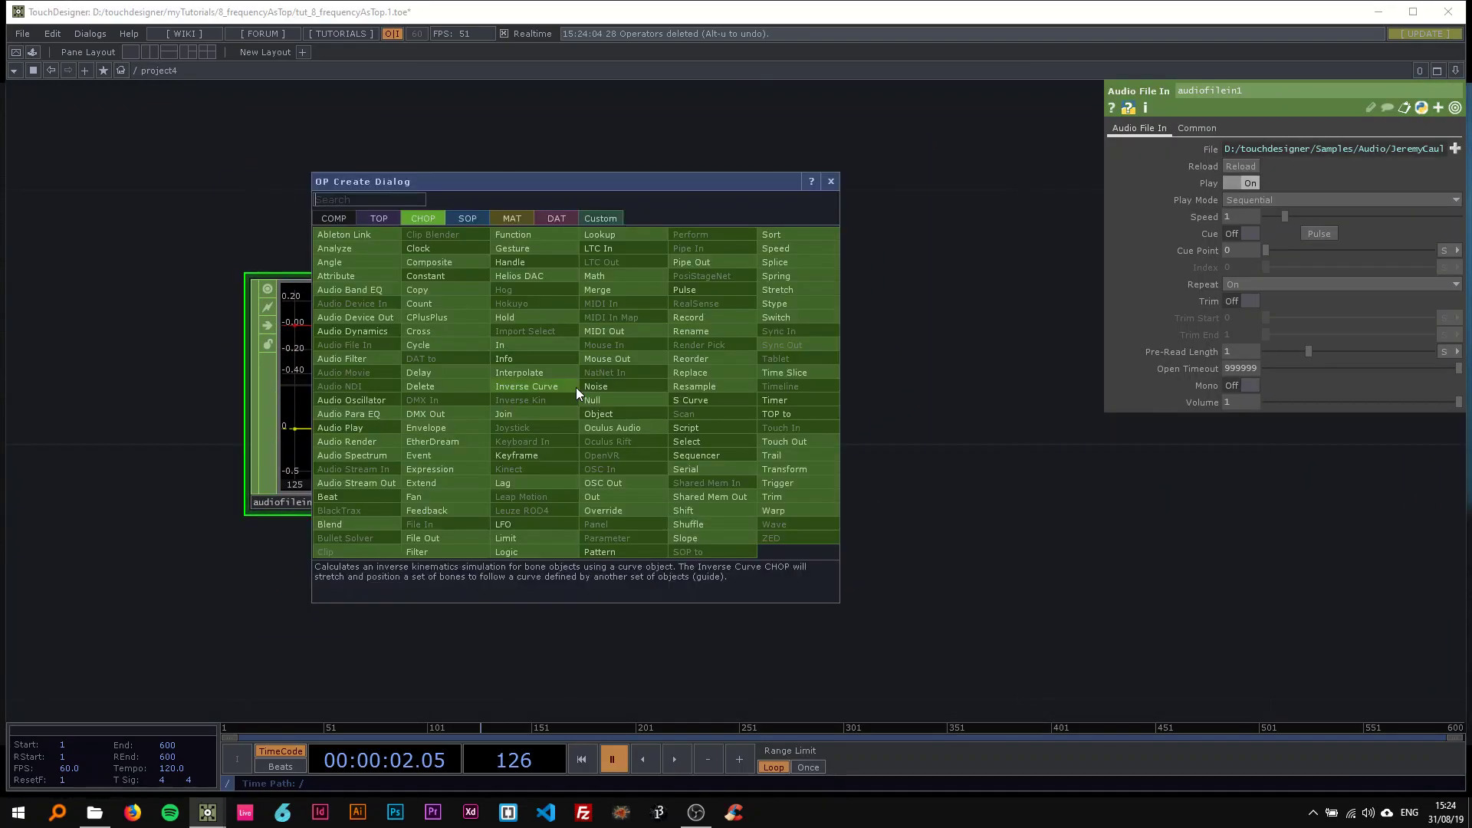
{"action": "type", "text": "nu"}
{"action": "left_click", "coordinate": [627, 403]}
{"action": "left_click", "coordinate": [908, 388]}
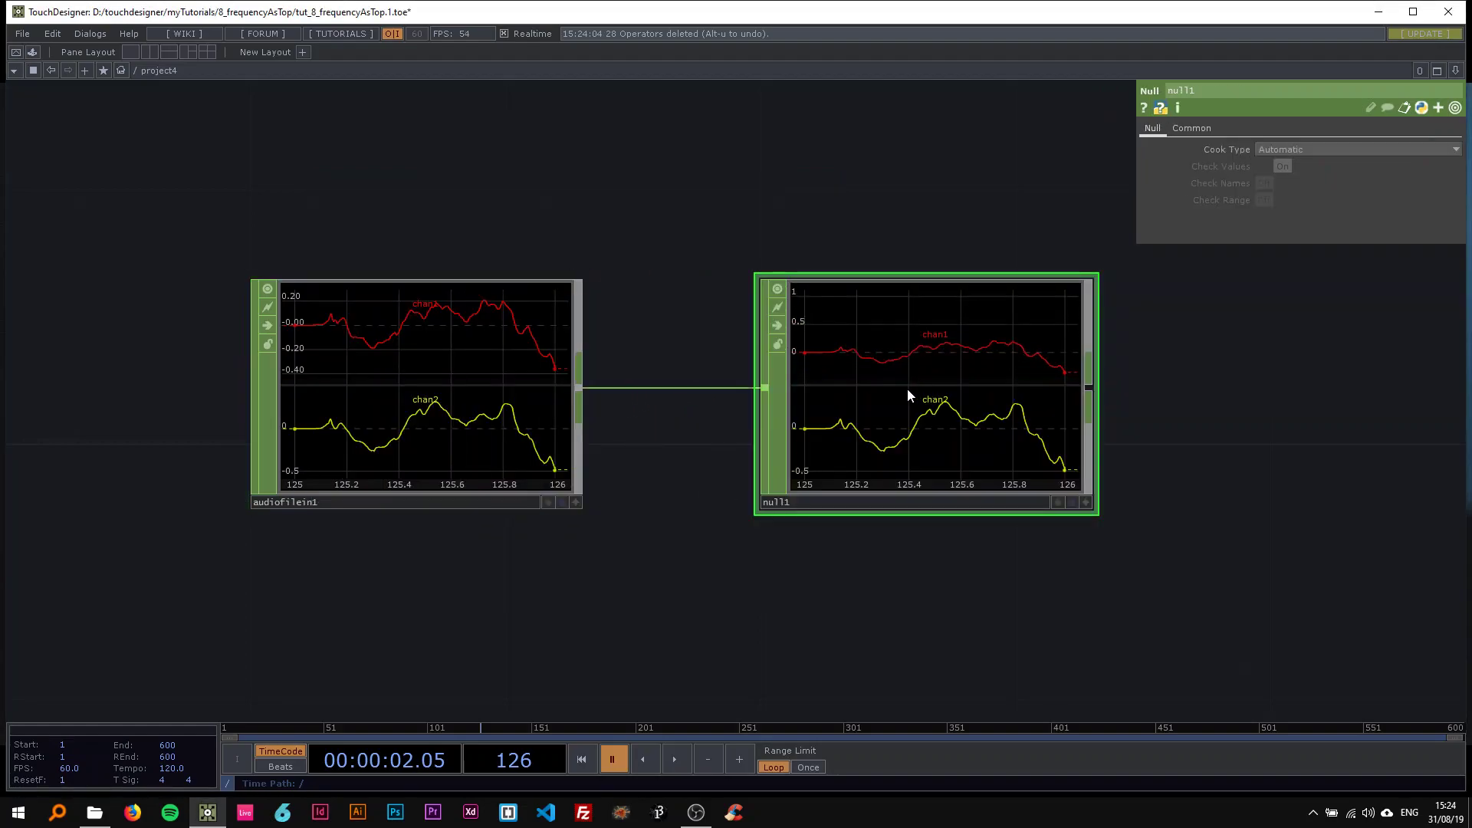
- Move the Null CHOP far away from the Audio File In CHOP to leave a long gap between them
{"action": "scroll", "coordinate": [908, 388], "scroll_direction": "down", "scroll_amount": 2}
{"action": "left_click_drag", "start_coordinate": [906, 389], "coordinate": [1445, 395]}
{"action": "left_click_drag", "start_coordinate": [1286, 398], "coordinate": [991, 433]}
{"action": "left_click_drag", "start_coordinate": [987, 434], "coordinate": [1215, 441]}
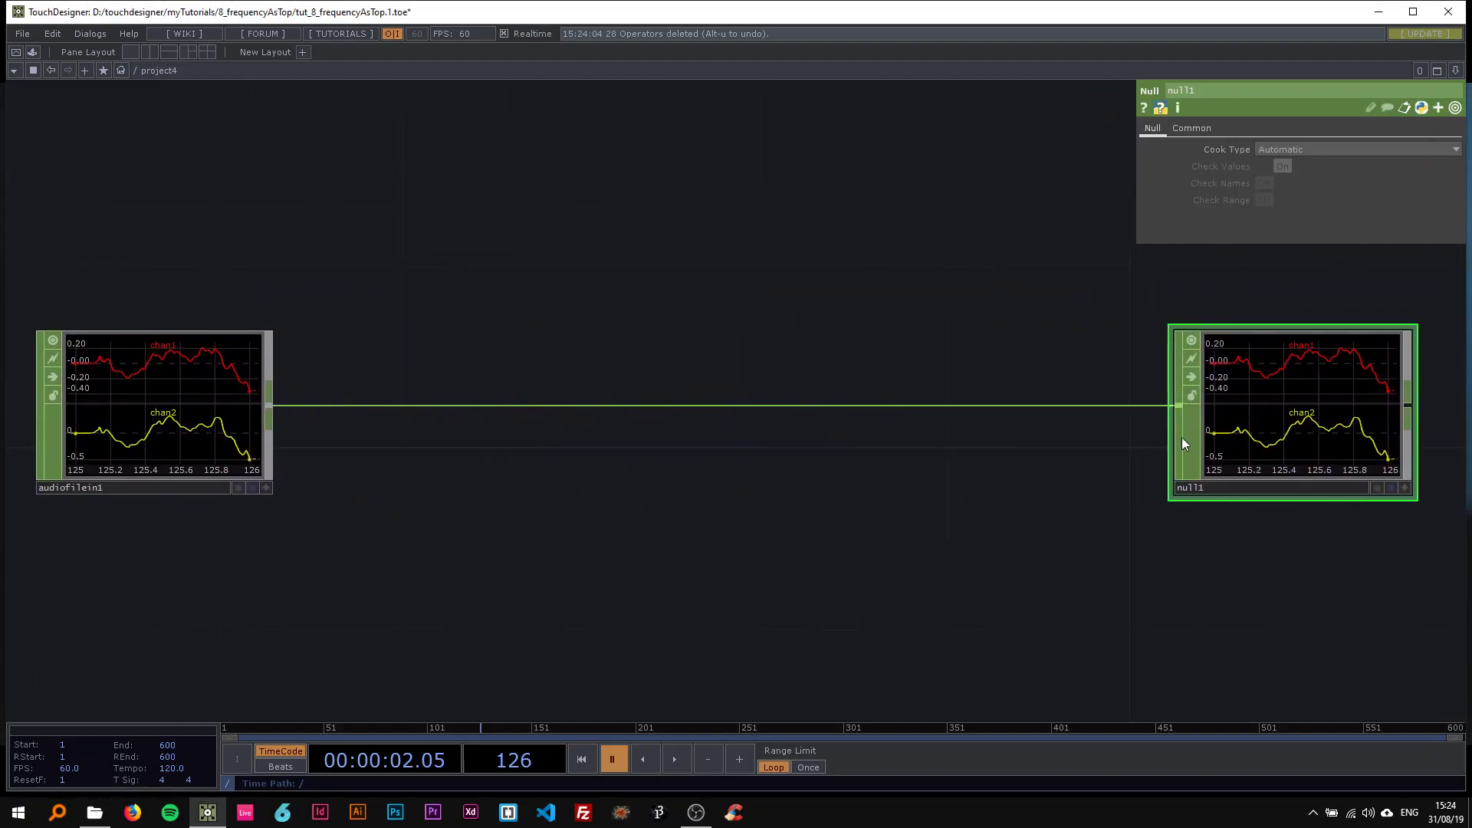
{"action": "scroll", "coordinate": [1106, 431], "scroll_direction": "down", "scroll_amount": 2}
{"action": "left_click_drag", "start_coordinate": [802, 472], "coordinate": [496, 413]}
{"action": "left_click_drag", "start_coordinate": [951, 382], "coordinate": [1421, 384]}
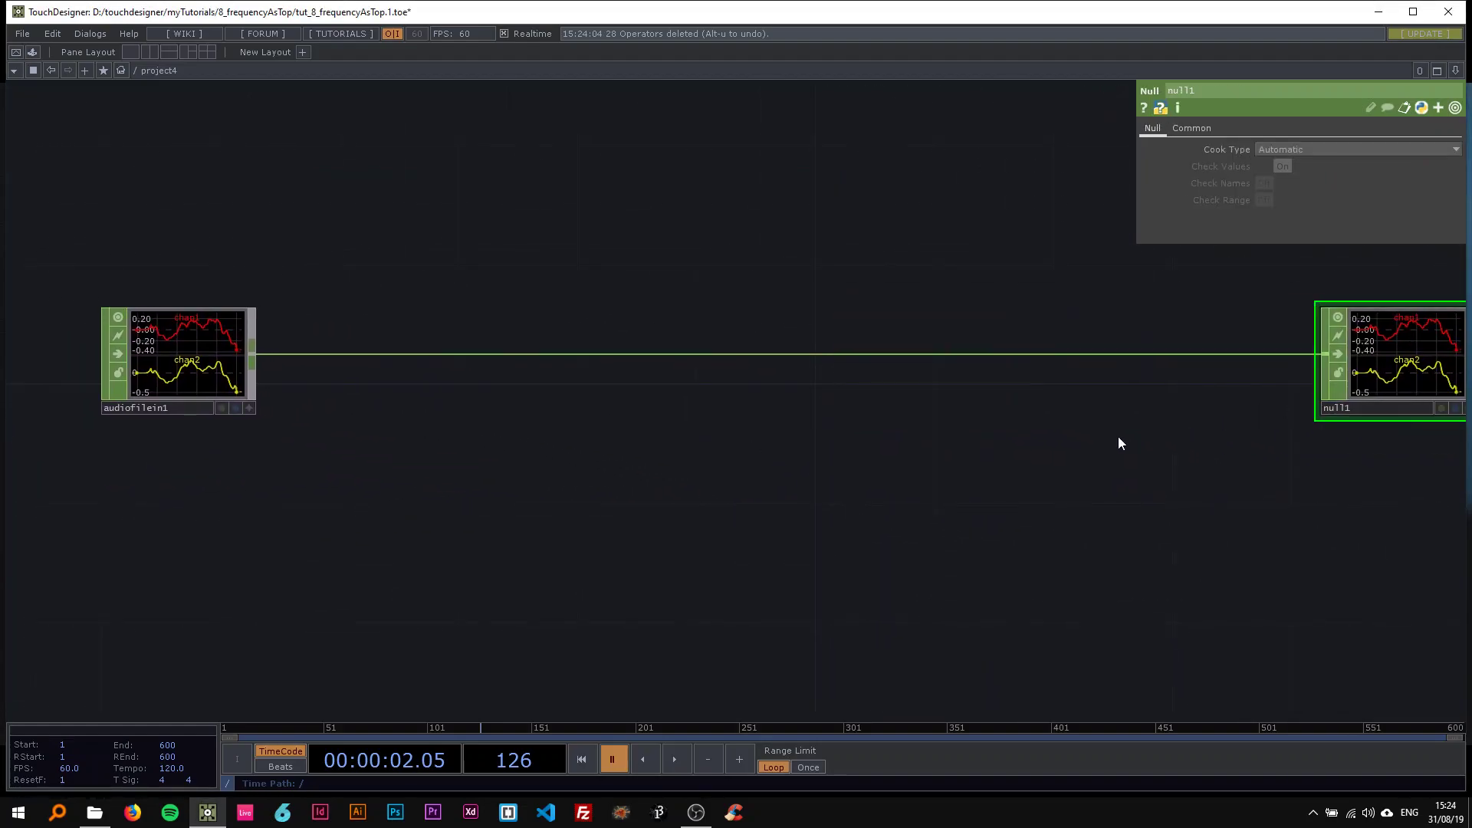
{"action": "scroll", "coordinate": [1055, 441], "scroll_direction": "down", "scroll_amount": 2}
{"action": "left_click_drag", "start_coordinate": [1005, 440], "coordinate": [739, 445]}
{"action": "left_click_drag", "start_coordinate": [934, 391], "coordinate": [1364, 390]}
{"action": "left_click_drag", "start_coordinate": [727, 325], "coordinate": [619, 341]}
{"action": "scroll", "coordinate": [270, 389], "scroll_direction": "up", "scroll_amount": 2}
{"action": "left_click_drag", "start_coordinate": [289, 378], "coordinate": [328, 359]}
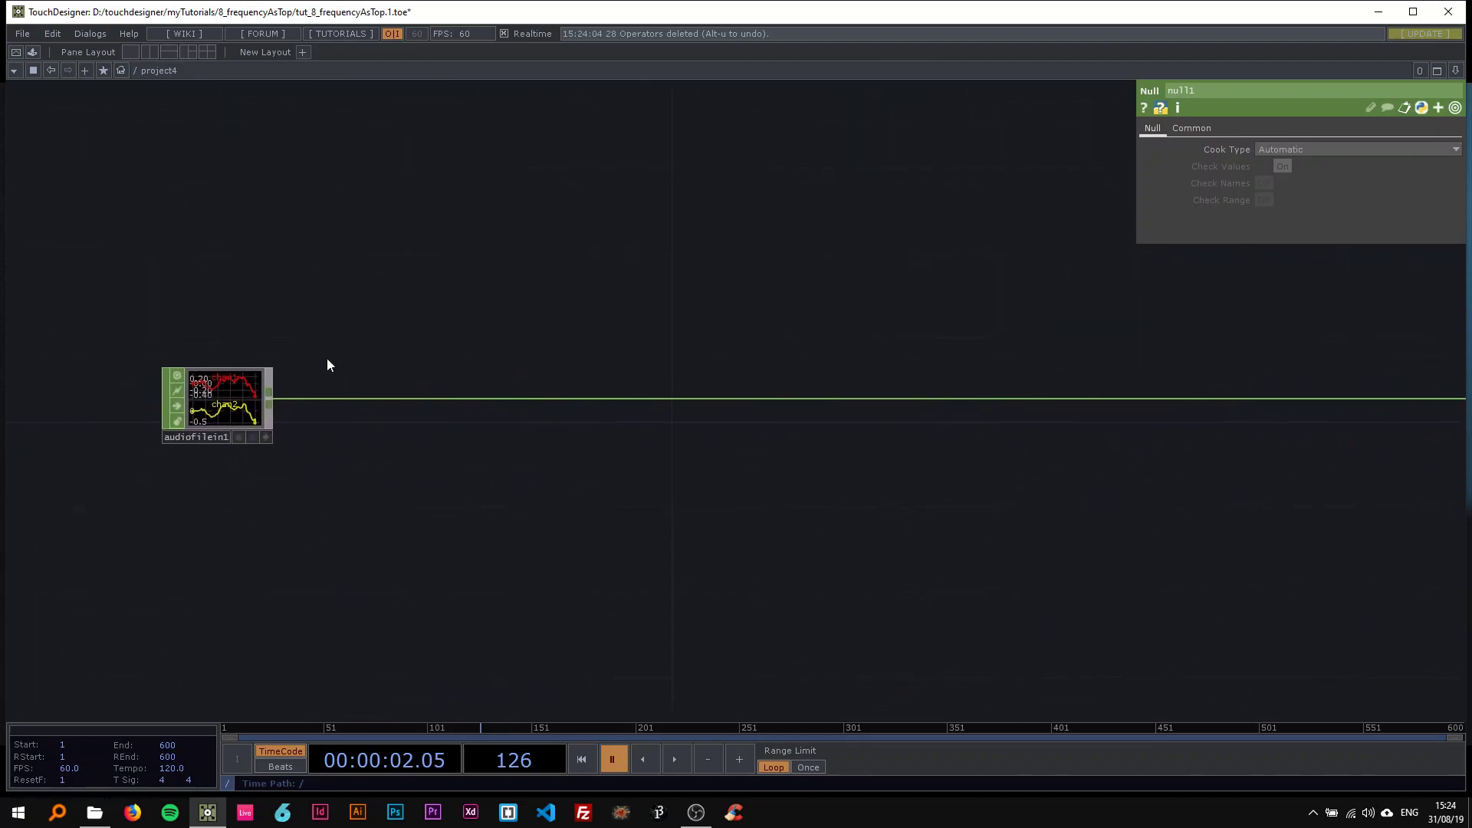
- Branch an Envelope CHOP off the Audio File In output and place it above the main wire
{"action": "right_click", "coordinate": [279, 400]}
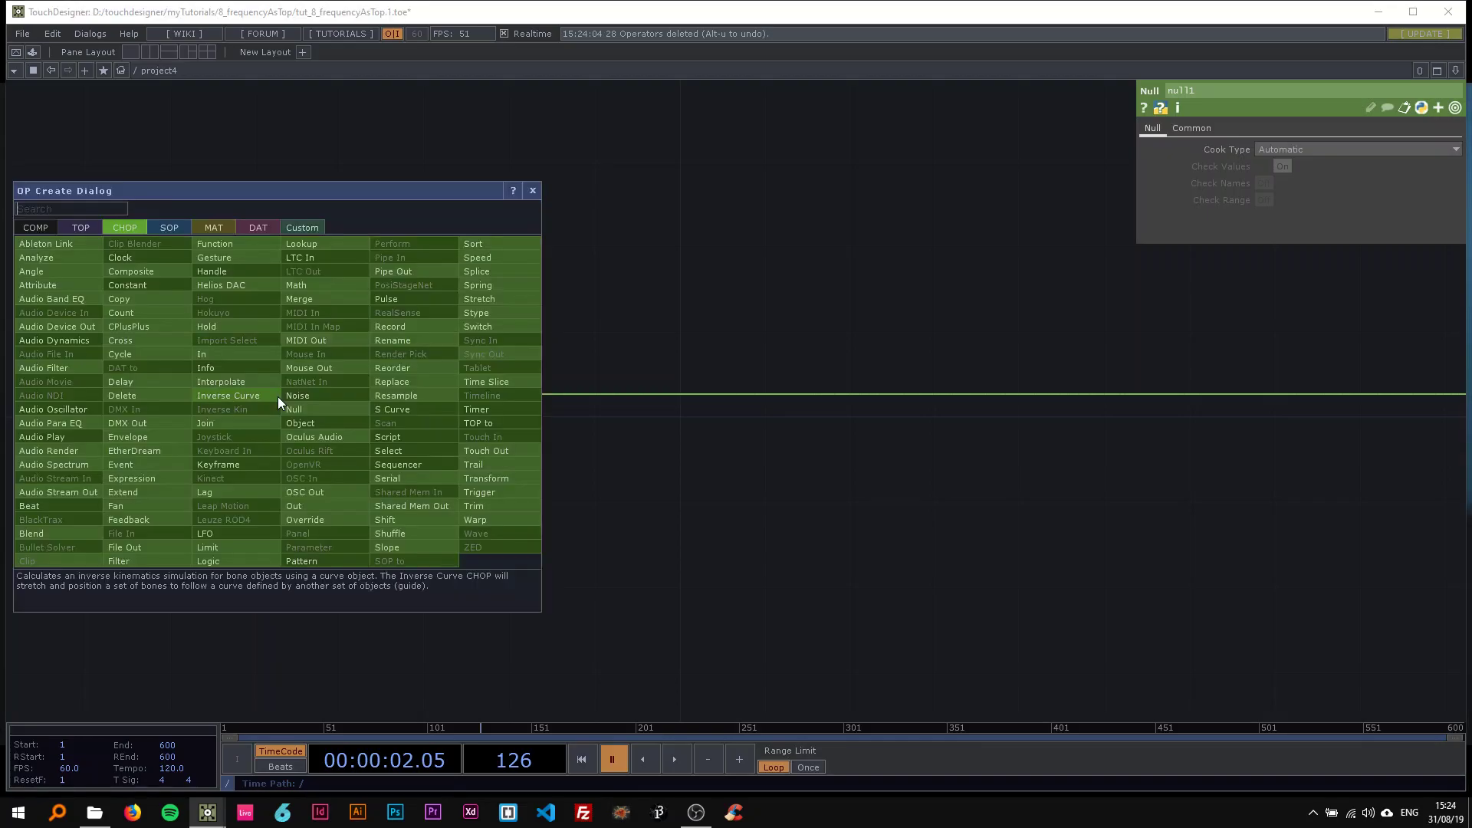
{"action": "left_click", "coordinate": [155, 436]}
{"action": "left_click", "coordinate": [420, 297]}
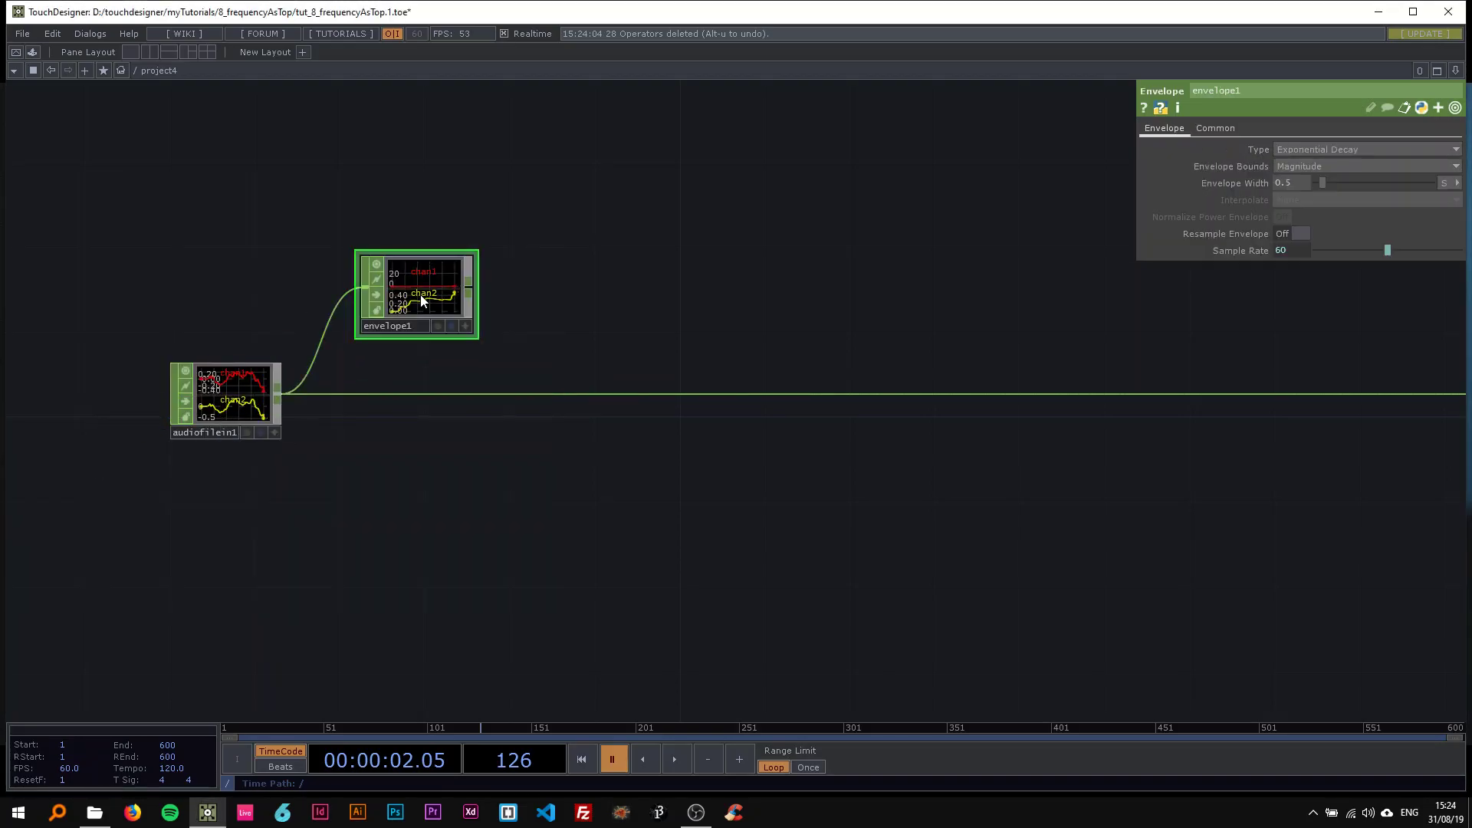
- Insert a Math CHOP into the wire between Audio File In and Null, and connect the Envelope as its second input
{"action": "right_click", "coordinate": [546, 394]}
{"action": "left_click", "coordinate": [554, 379]}
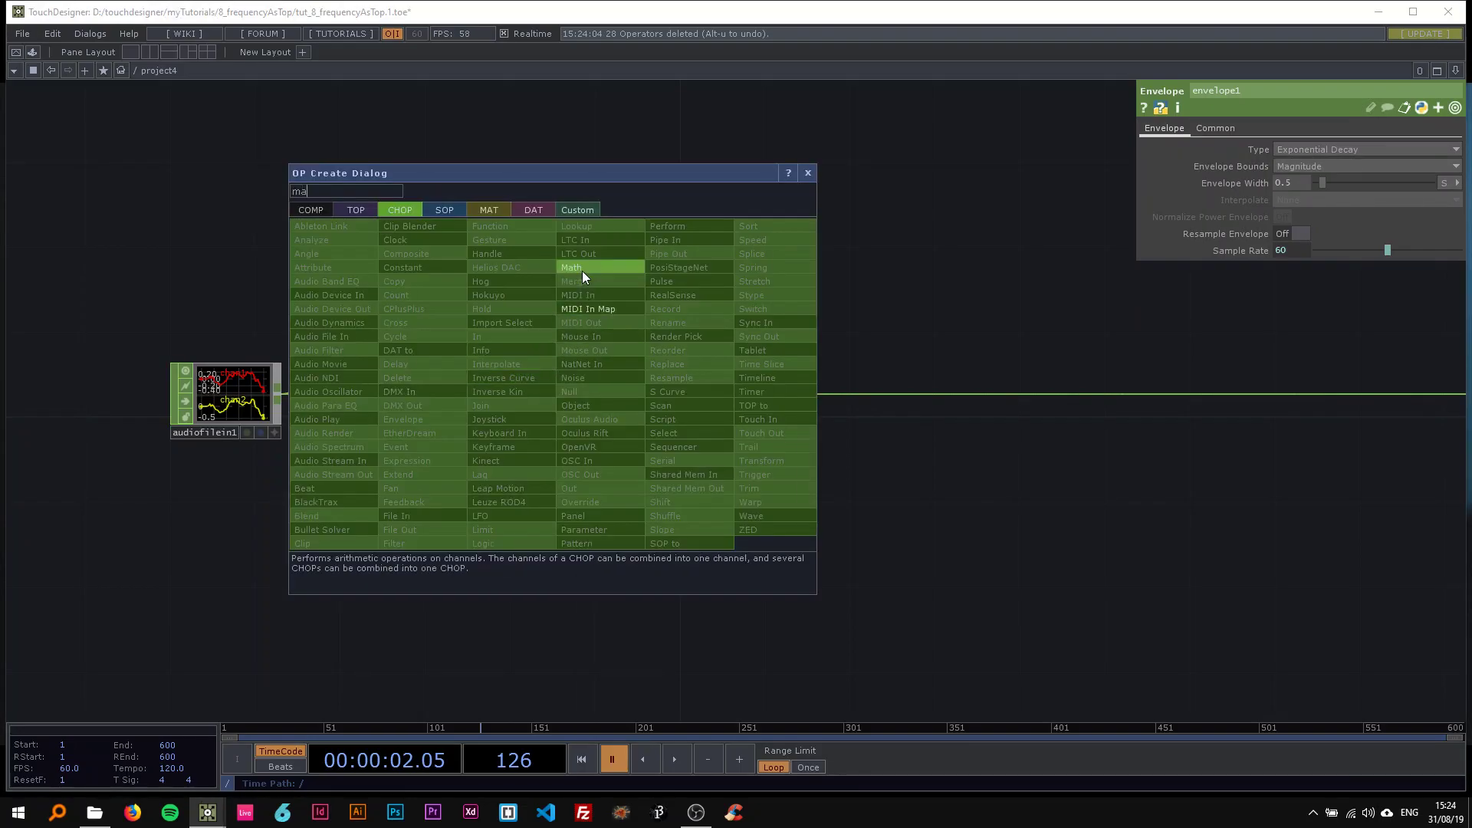
{"action": "left_click", "coordinate": [582, 270]}
{"action": "left_click", "coordinate": [632, 389]}
{"action": "left_click_drag", "start_coordinate": [470, 293], "coordinate": [597, 393]}
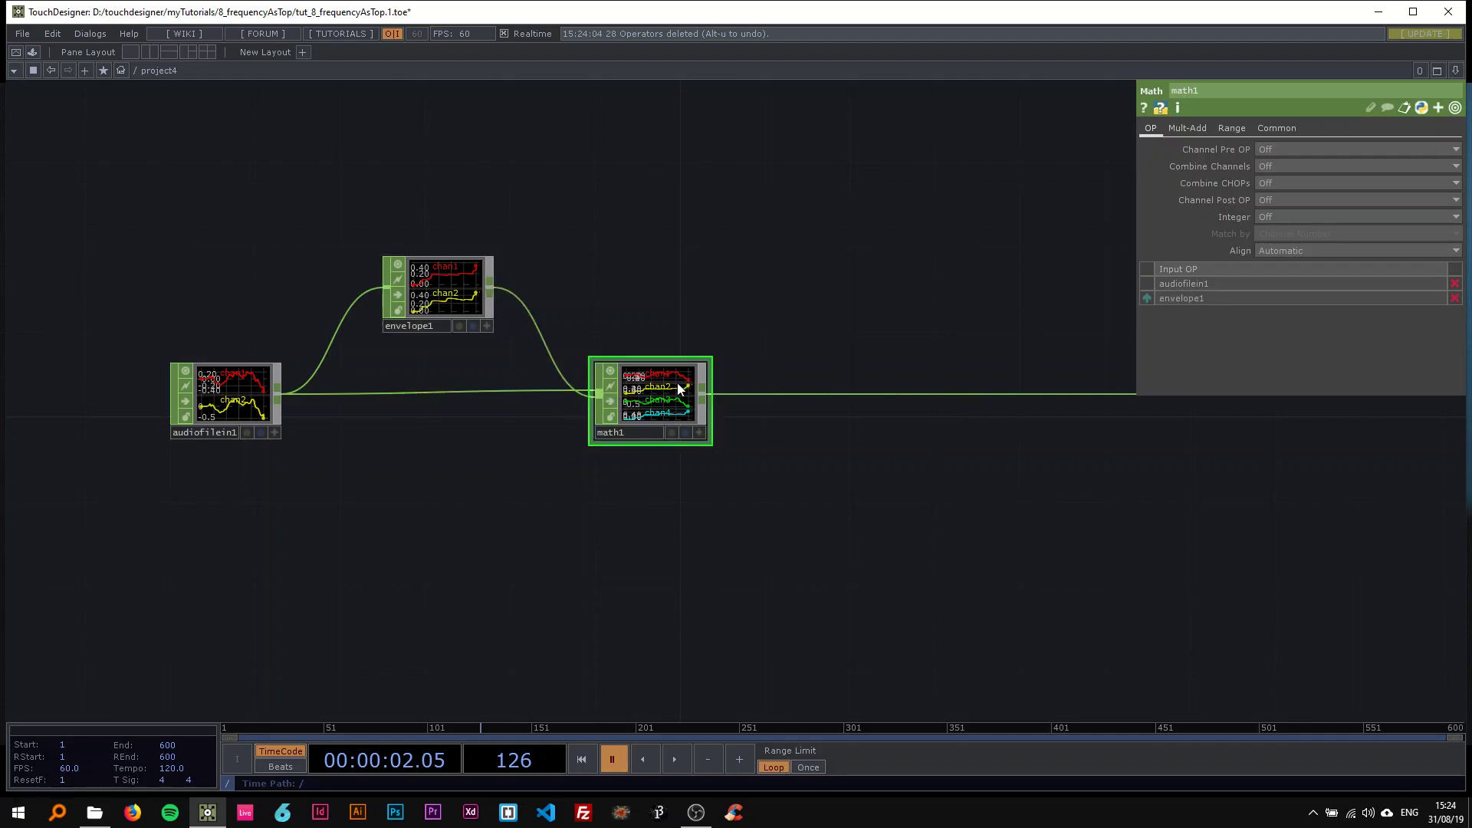
- Set the Math CHOP's Combine CHOPs to Divide and the Envelope CHOP's Envelope Width to 10
{"action": "left_click", "coordinate": [1257, 184]}
{"action": "left_click", "coordinate": [1299, 251]}
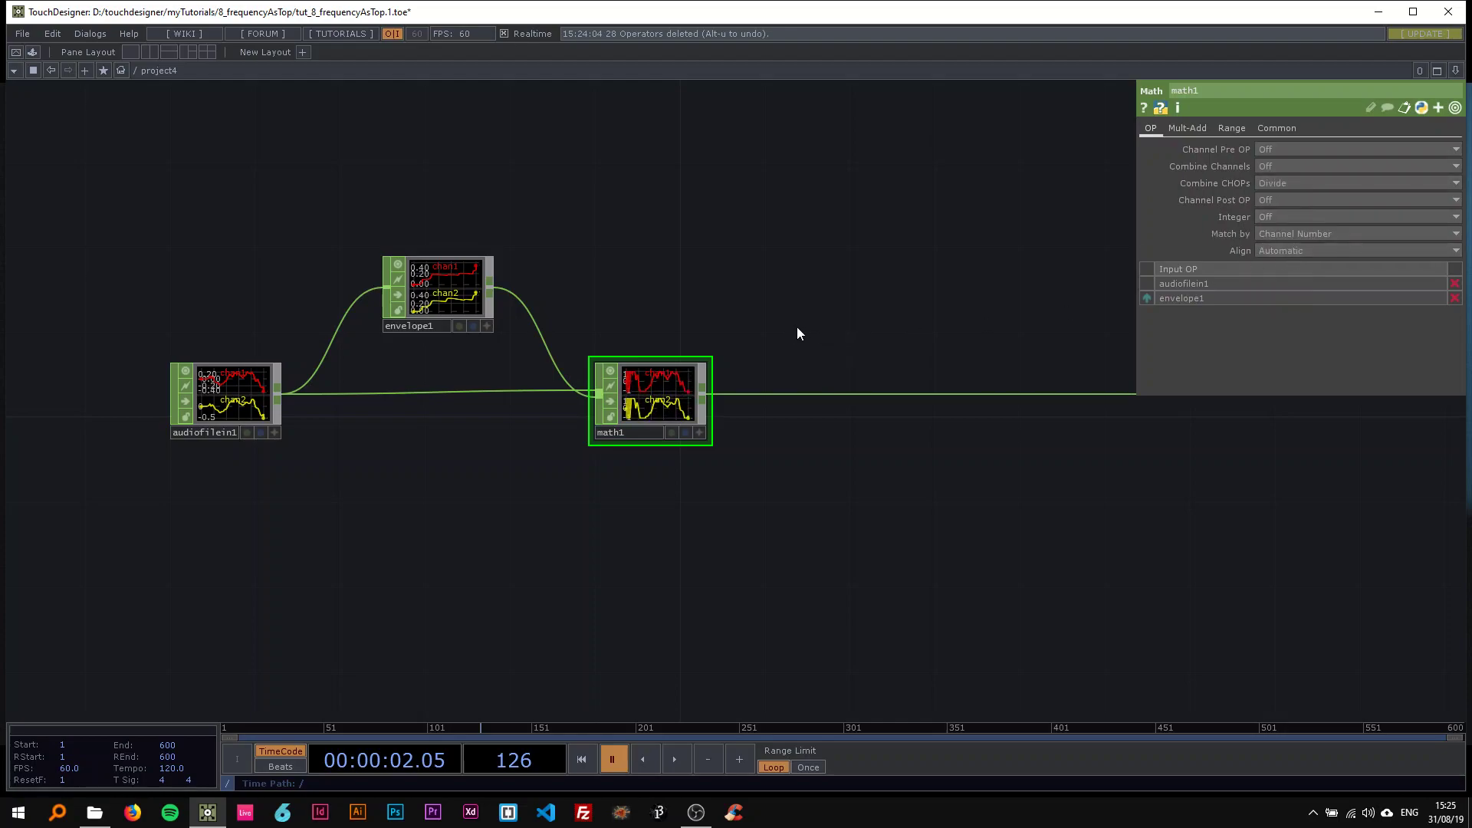
{"action": "left_click", "coordinate": [464, 290]}
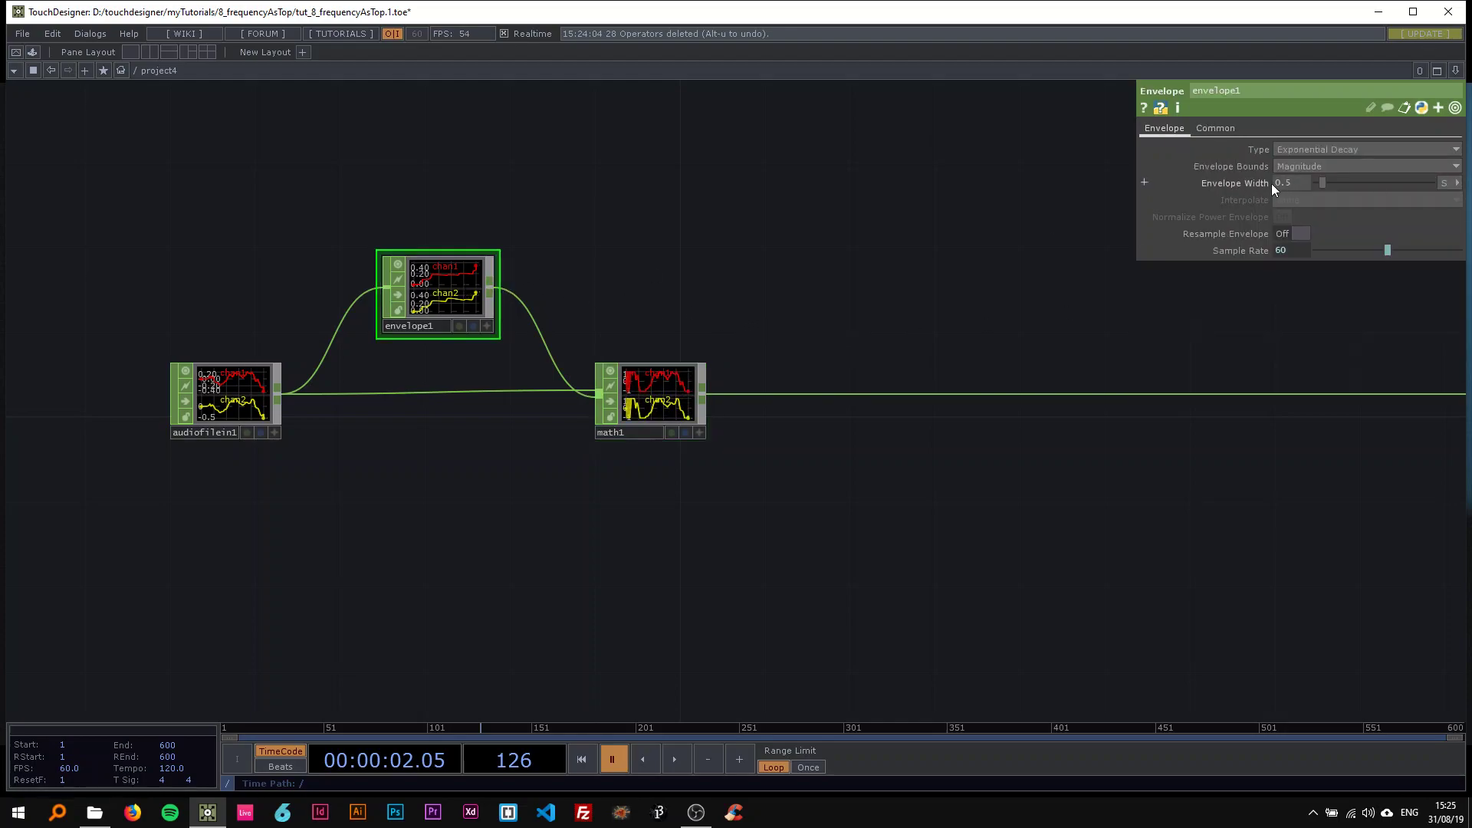
{"action": "left_click_drag", "start_coordinate": [1332, 186], "coordinate": [1463, 185]}
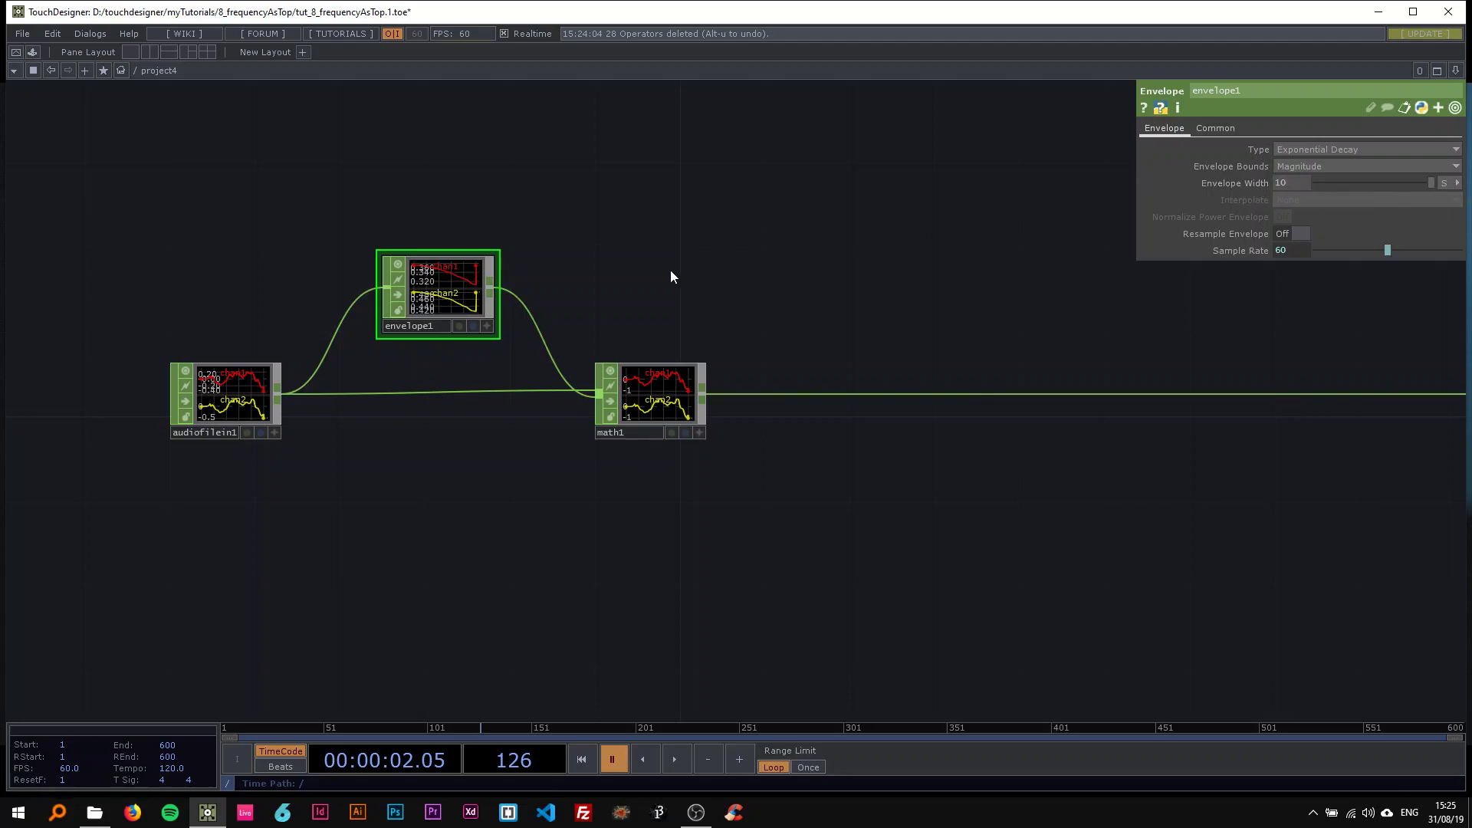
- Space the Audio File In and Math CHOPs further apart around the Envelope CHOP
{"action": "left_click_drag", "start_coordinate": [230, 391], "coordinate": [188, 391]}
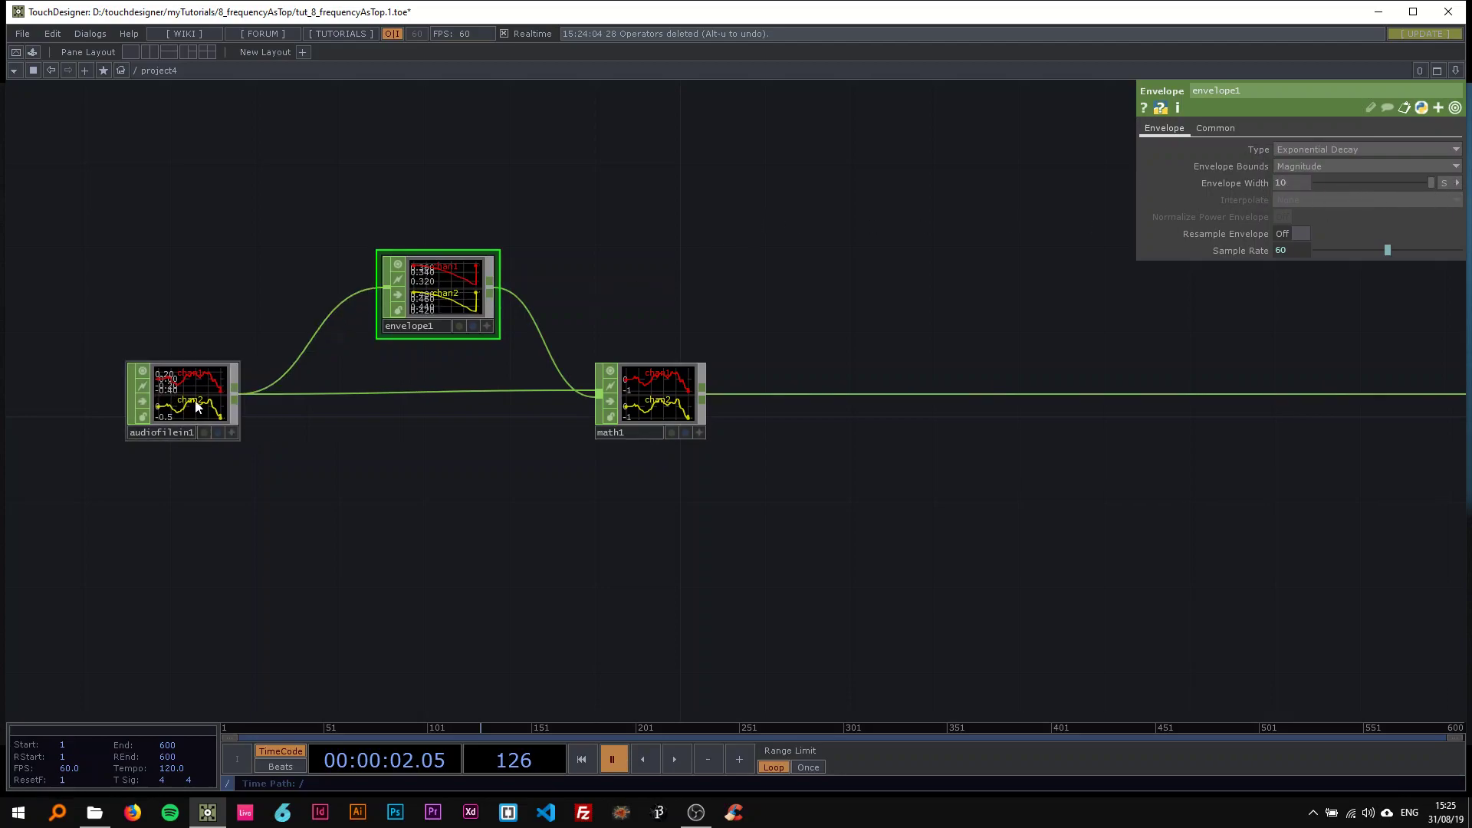
{"action": "left_click_drag", "start_coordinate": [441, 295], "coordinate": [420, 295]}
{"action": "left_click_drag", "start_coordinate": [644, 397], "coordinate": [666, 397]}
{"action": "left_click_drag", "start_coordinate": [463, 289], "coordinate": [484, 289]}
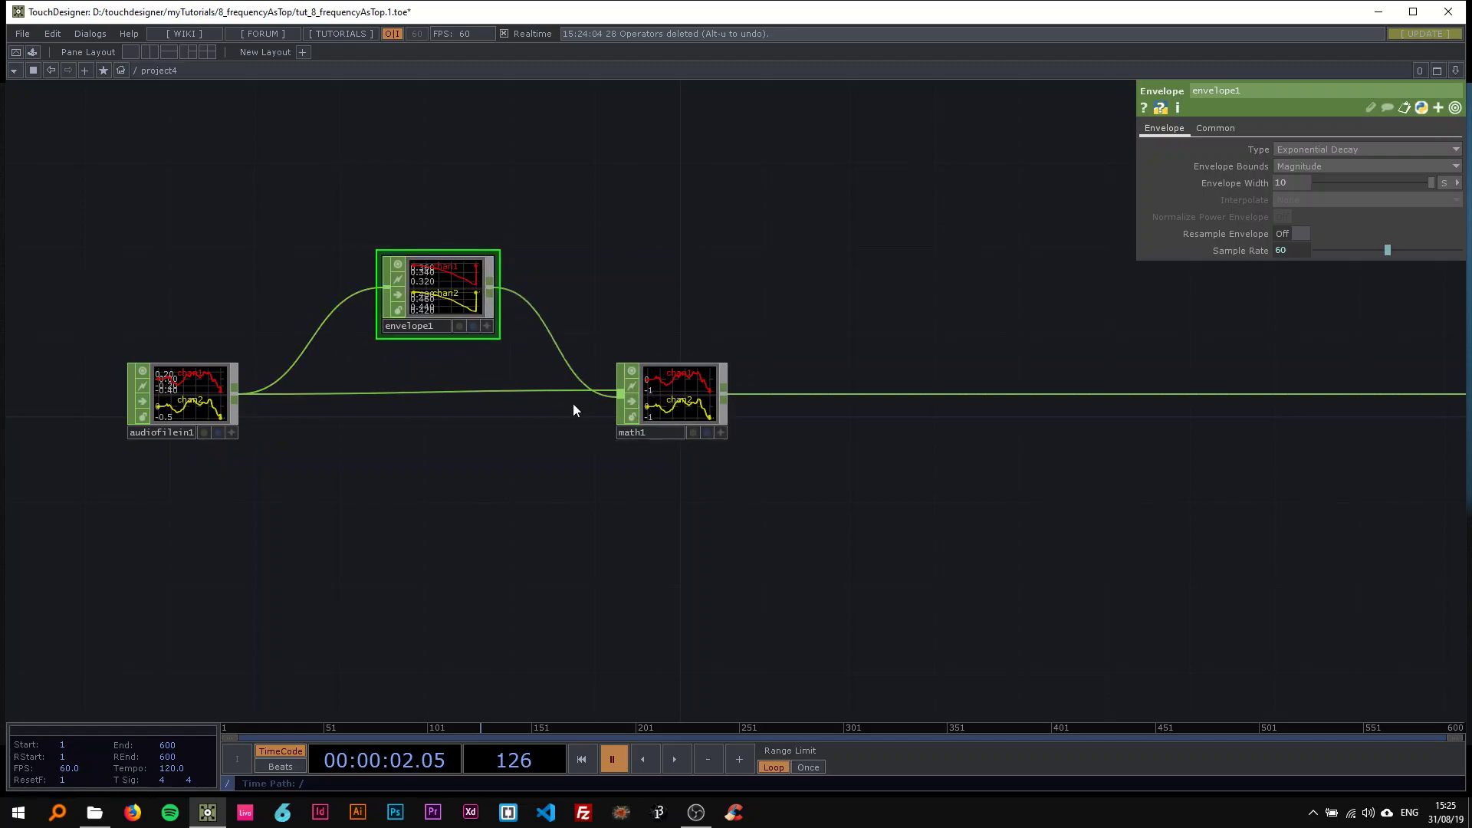
- Branch an Audio Device Out CHOP off Audio File In below the main wire and bypass it
{"action": "right_click", "coordinate": [235, 389]}
{"action": "type", "text": "dev"}
{"action": "left_click", "coordinate": [71, 322]}
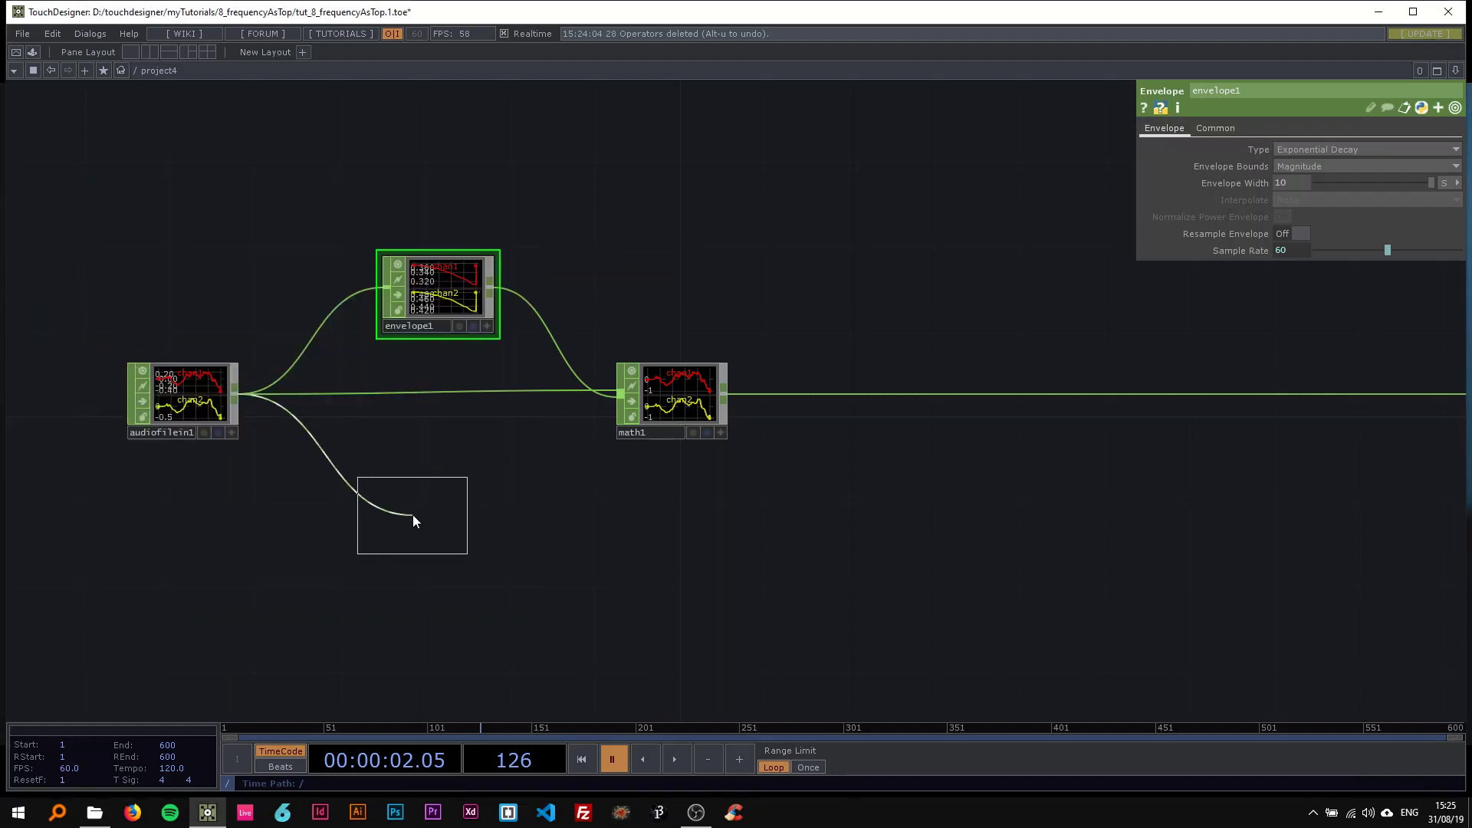
{"action": "left_click", "coordinate": [428, 511]}
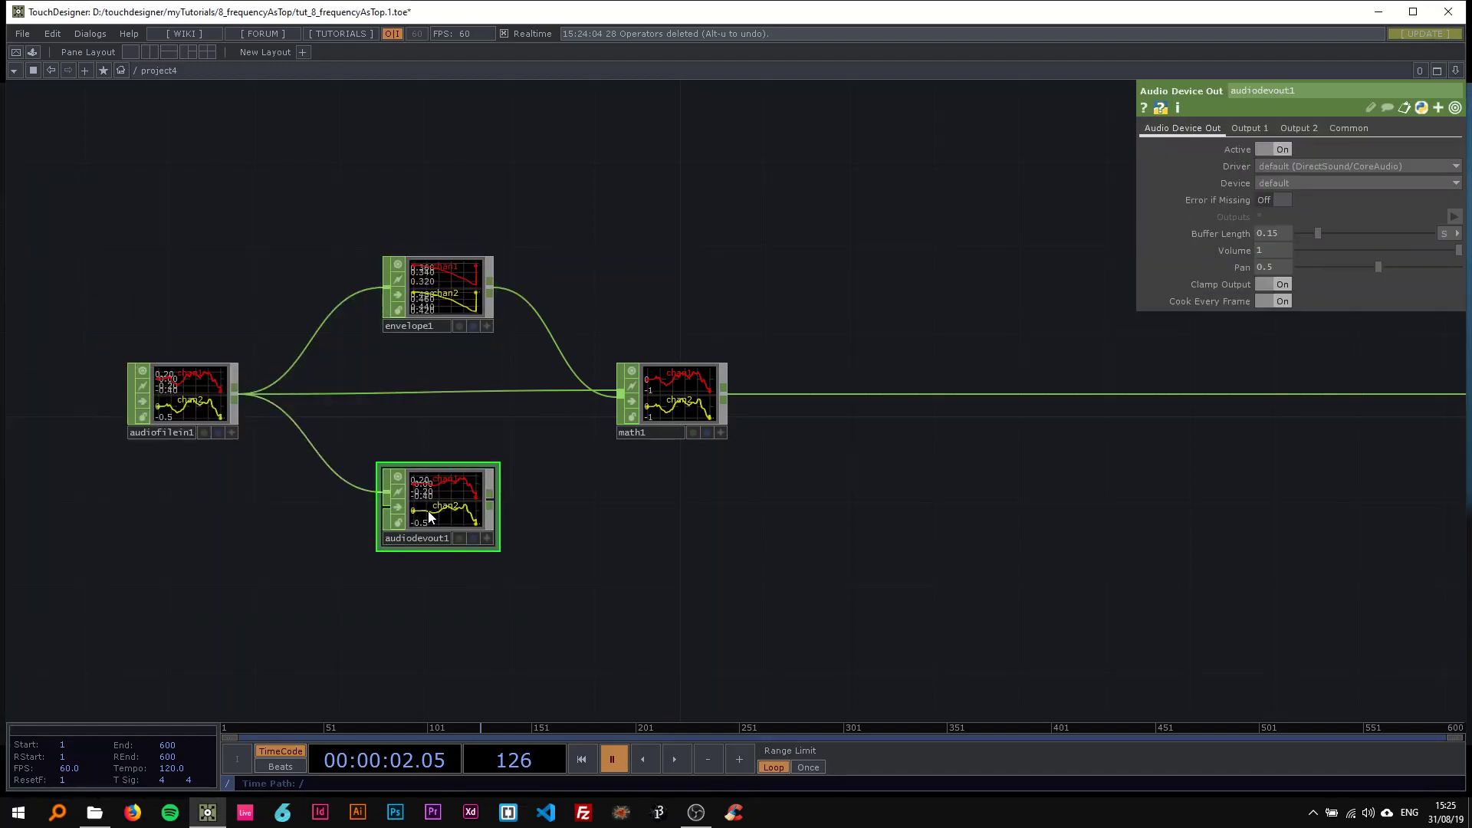
{"action": "left_click", "coordinate": [400, 505]}
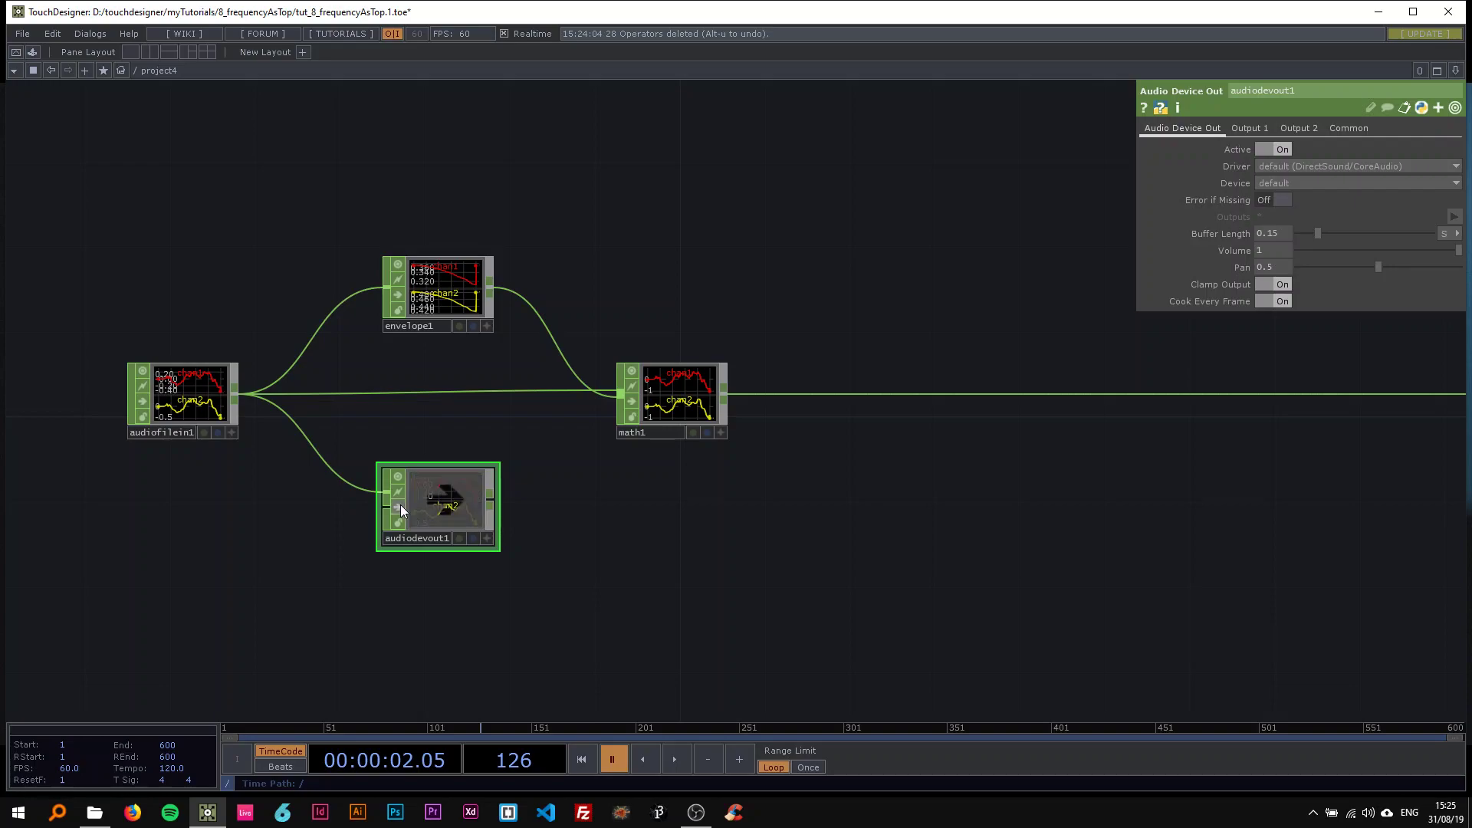
- Play the timeline briefly to check the live audio channels and pause it again
{"action": "left_click_drag", "start_coordinate": [644, 511], "coordinate": [594, 508]}
{"action": "key", "text": "space"}
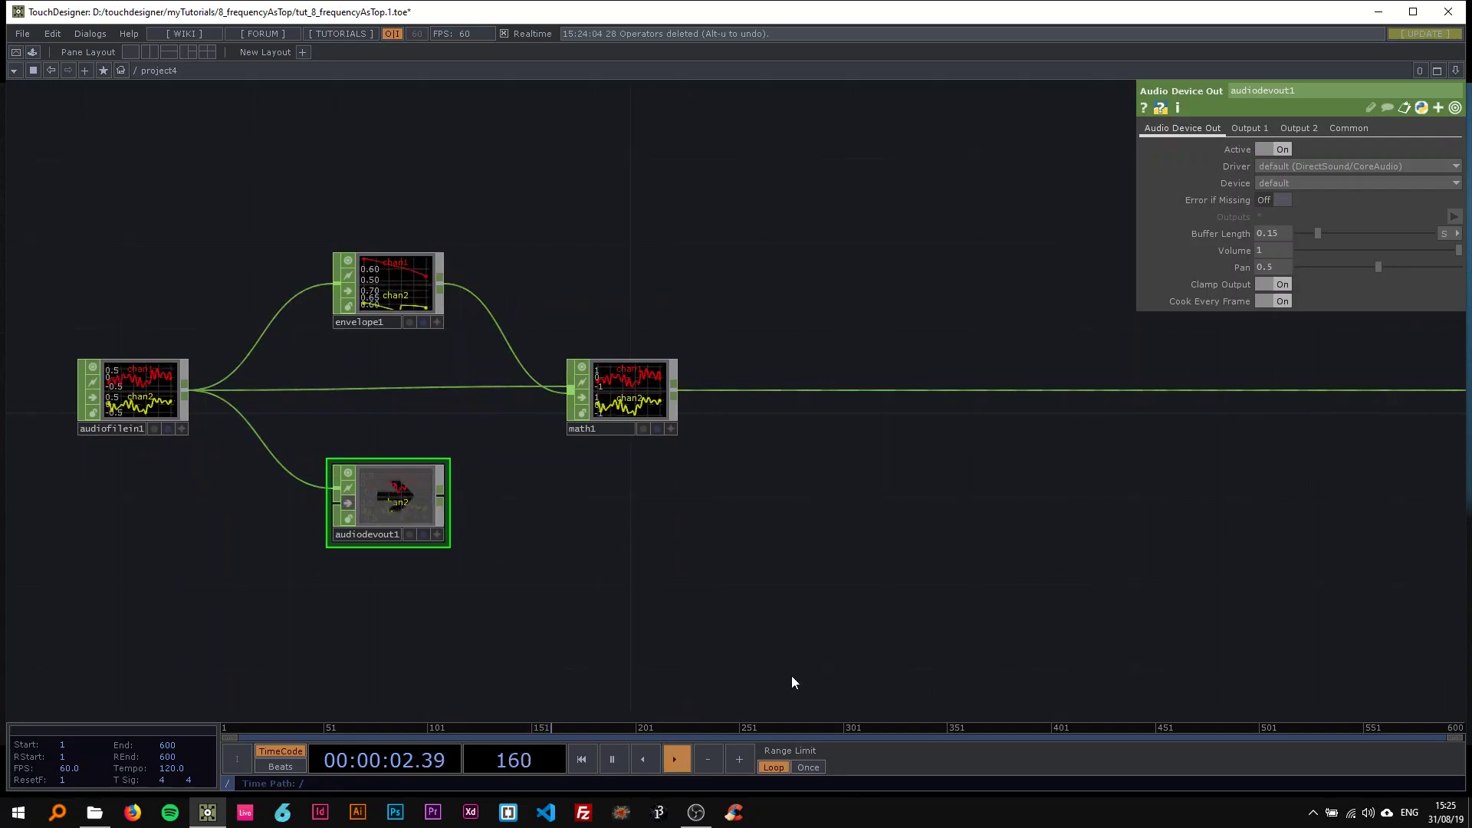
{"action": "key", "text": "space"}
- Move the Null CHOP further away from the Math CHOP to make room for more operators
{"action": "left_click_drag", "start_coordinate": [683, 575], "coordinate": [466, 525]}
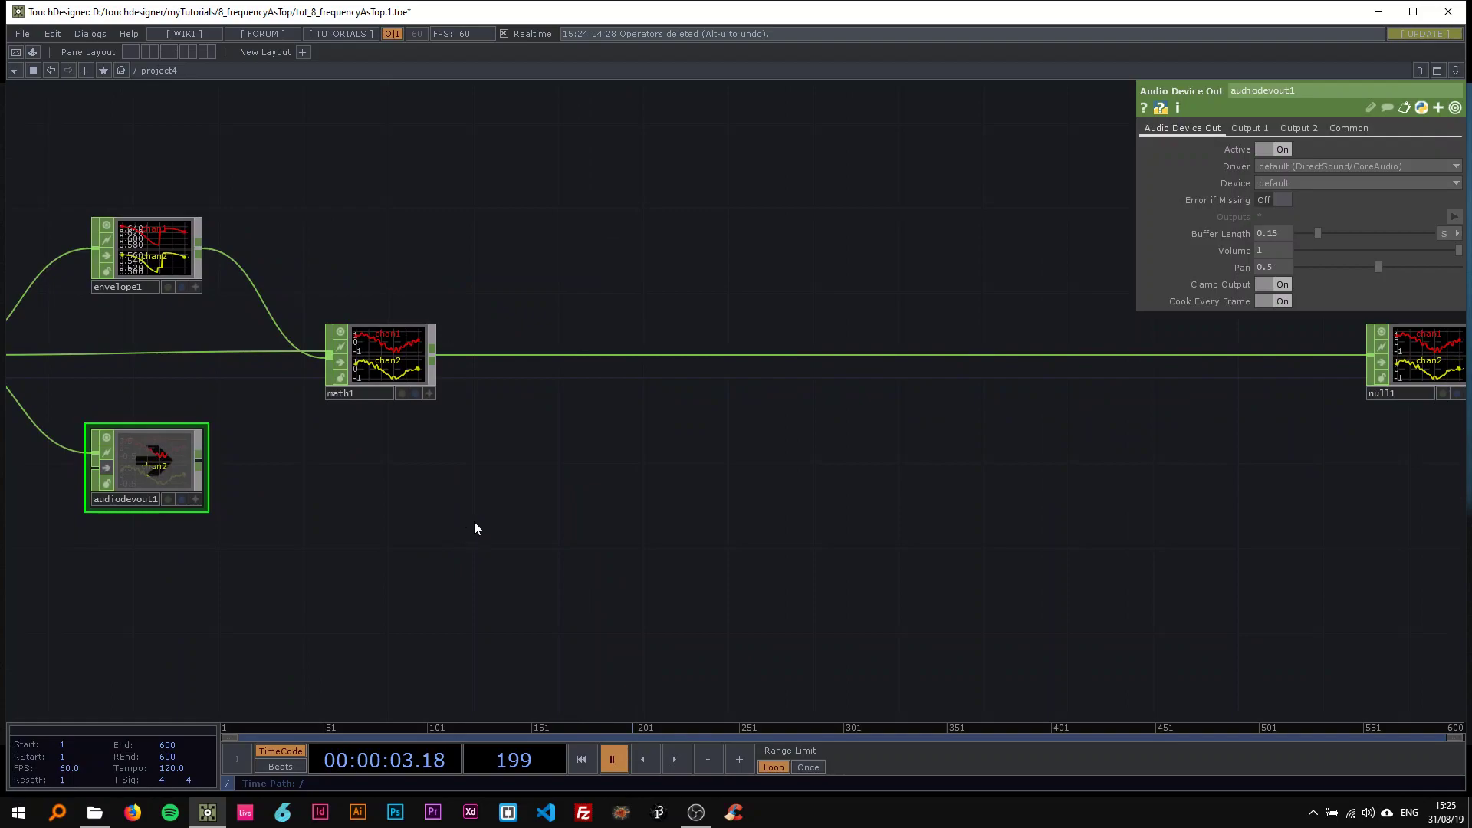
{"action": "left_click_drag", "start_coordinate": [330, 433], "coordinate": [117, 407]}
{"action": "scroll", "coordinate": [499, 431], "scroll_direction": "down", "scroll_amount": 4}
{"action": "left_click_drag", "start_coordinate": [867, 379], "coordinate": [1184, 387]}
{"action": "scroll", "coordinate": [383, 381], "scroll_direction": "up", "scroll_amount": 3}
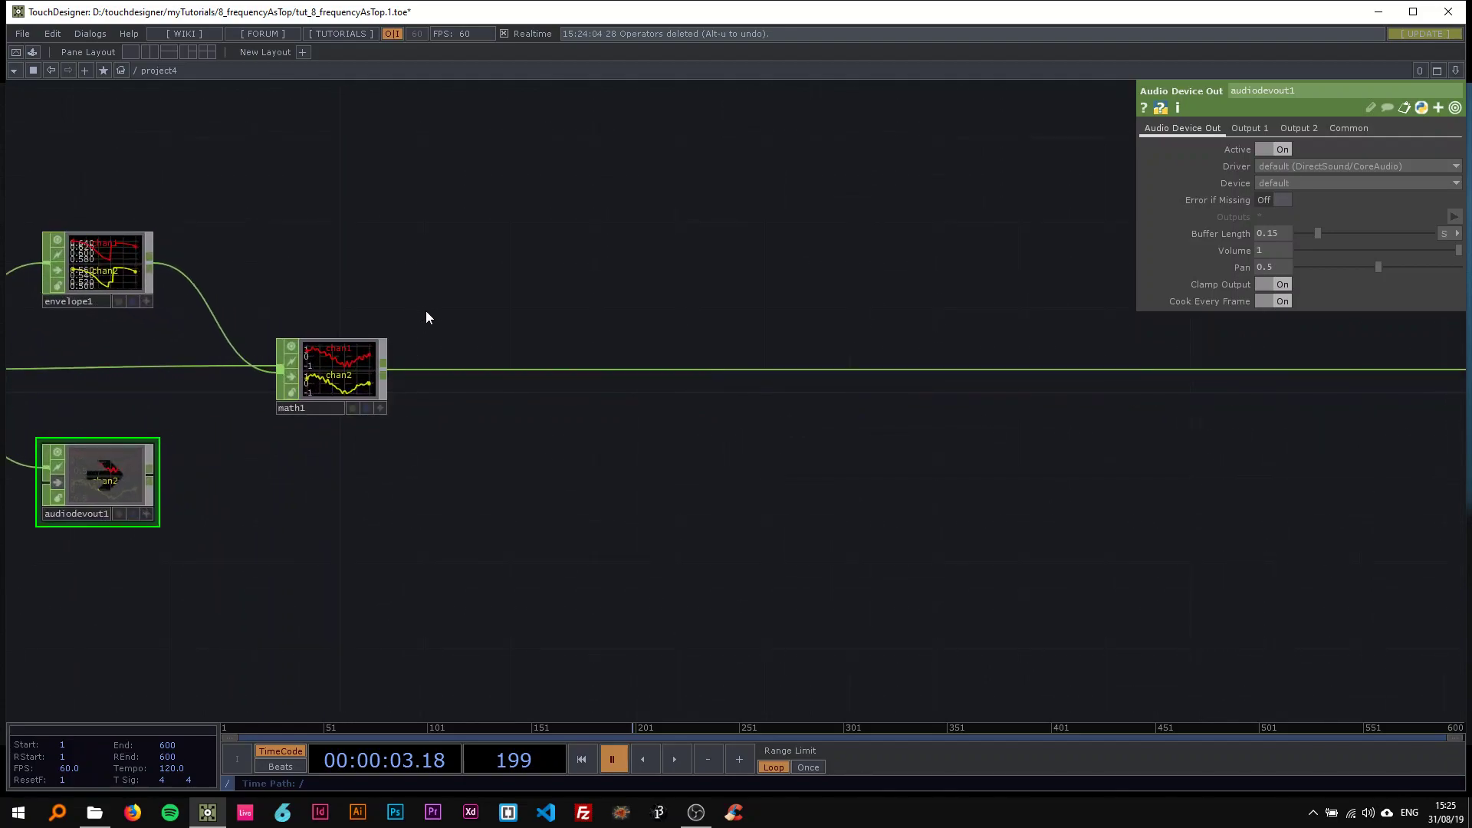
{"action": "left_click_drag", "start_coordinate": [427, 315], "coordinate": [380, 319]}
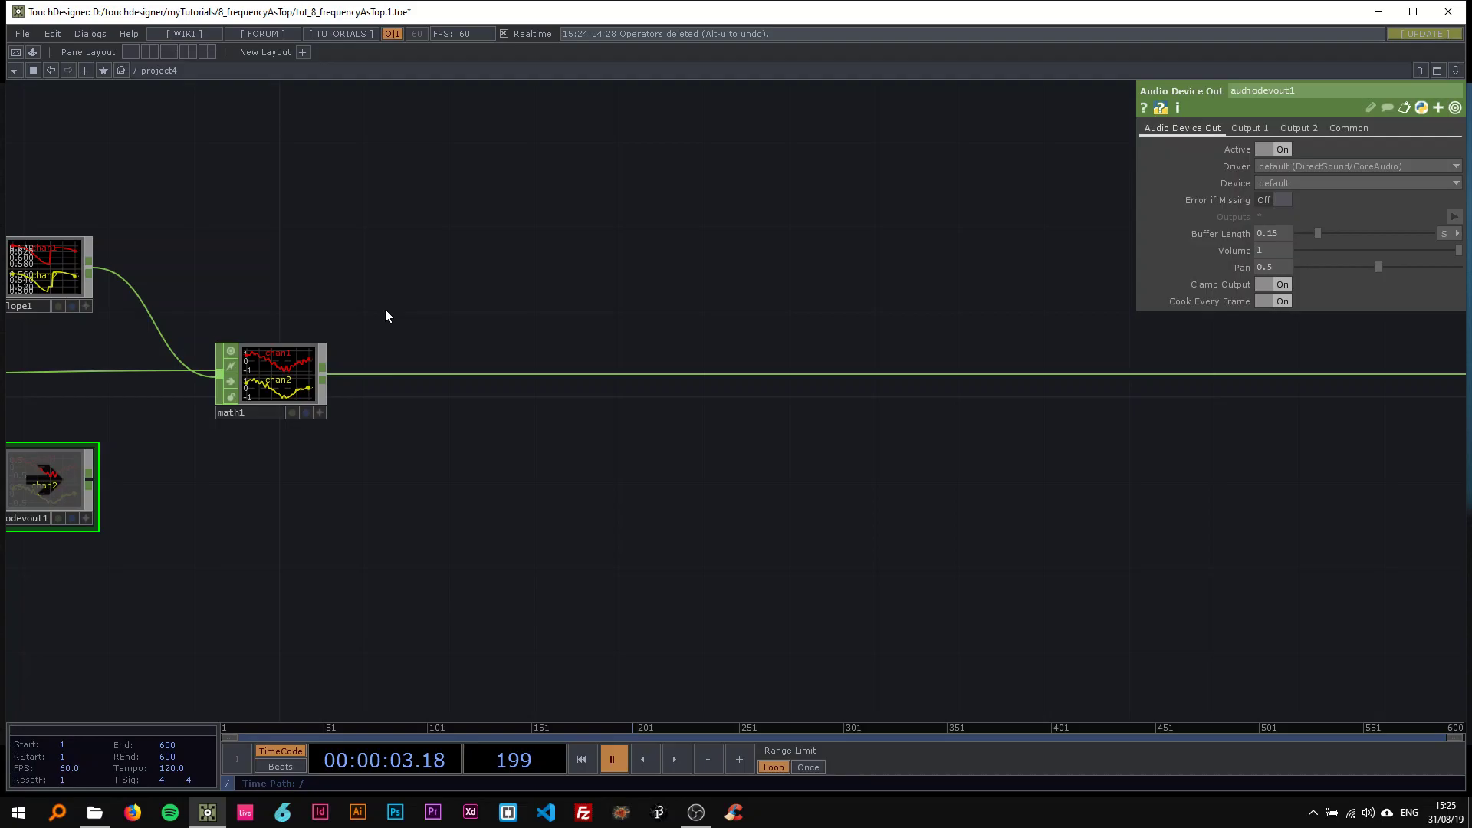
- Insert a Rename CHOP into the wire right after the Math CHOP
{"action": "right_click", "coordinate": [362, 374]}
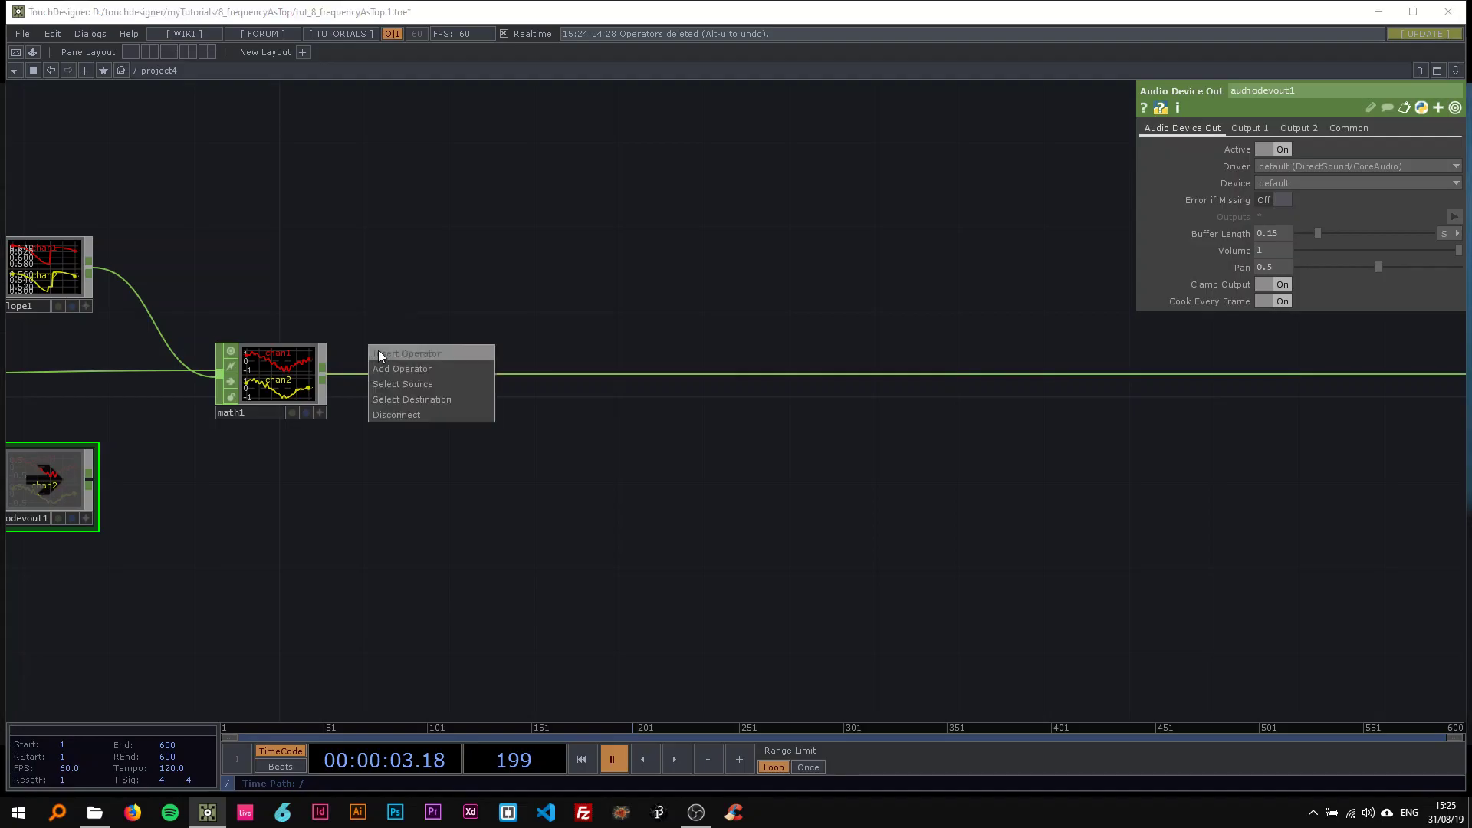
{"action": "left_click", "coordinate": [379, 349]}
{"action": "type", "text": "ren"}
{"action": "left_click", "coordinate": [497, 297]}
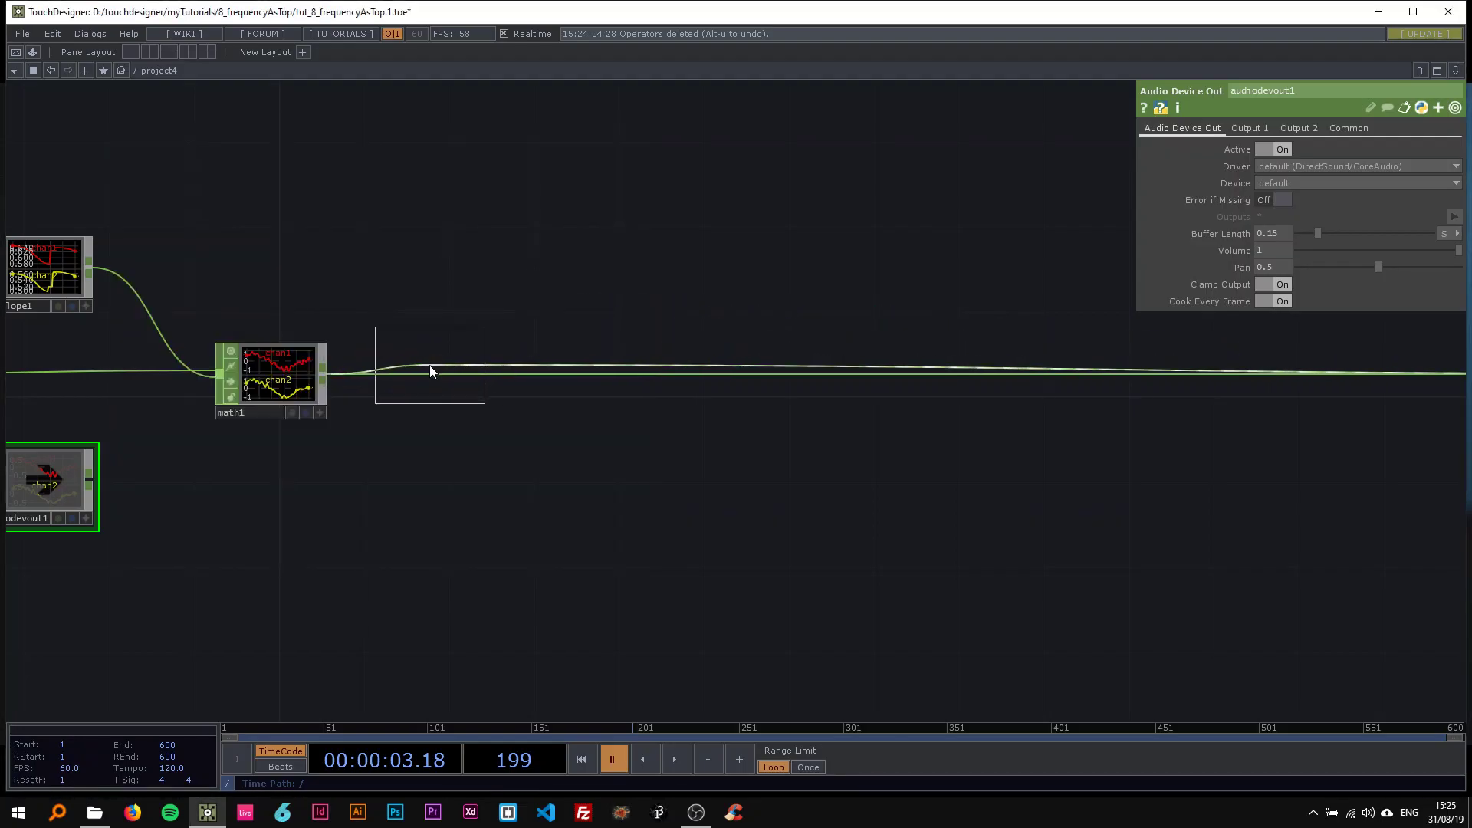
{"action": "left_click", "coordinate": [420, 371]}
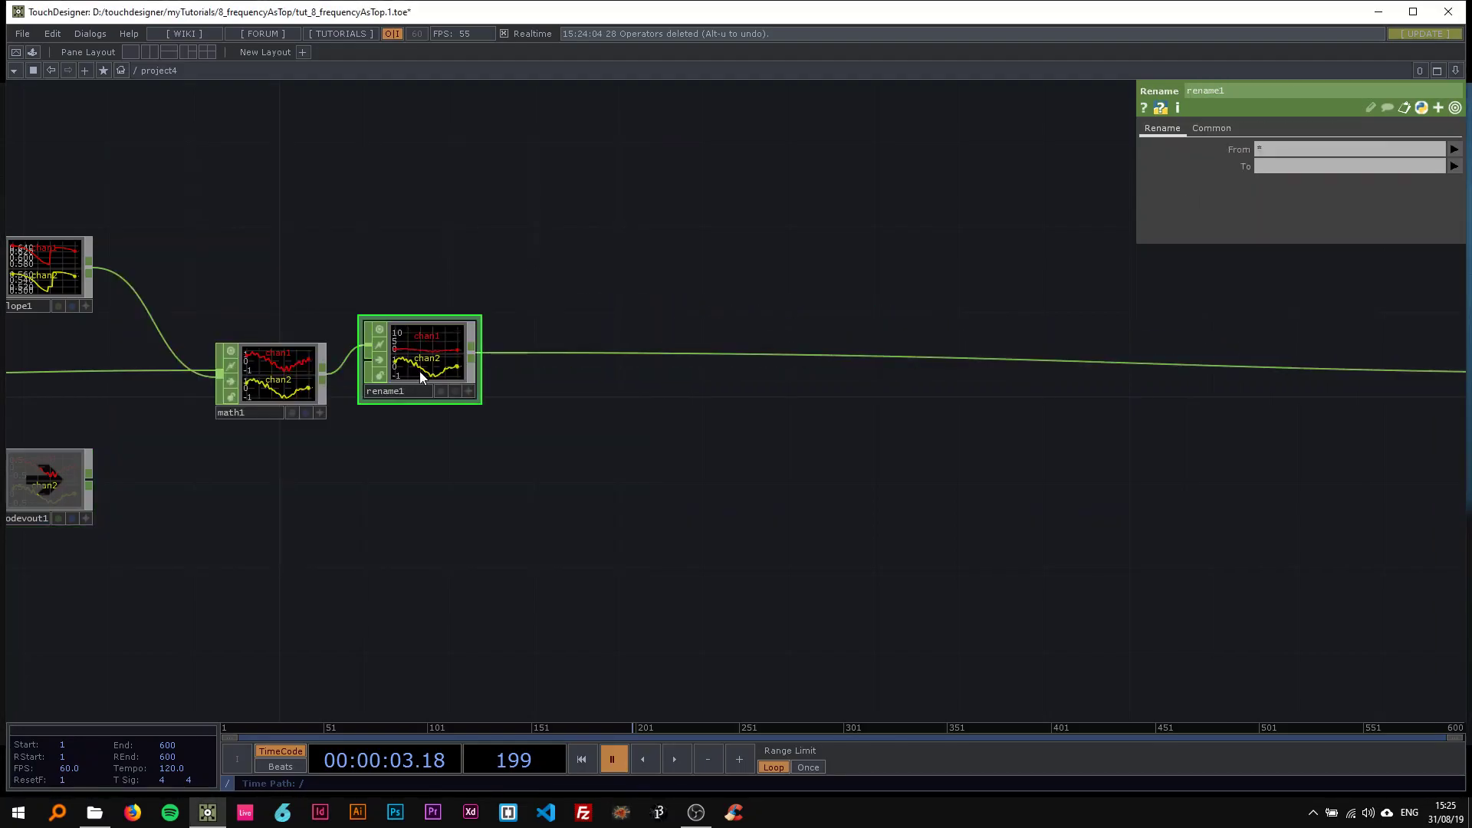
- Rename the two audio channels to R and G in the Rename CHOP
{"action": "left_click", "coordinate": [1289, 166]}
{"action": "type", "text": "R G"}
{"action": "key", "text": "Return"}
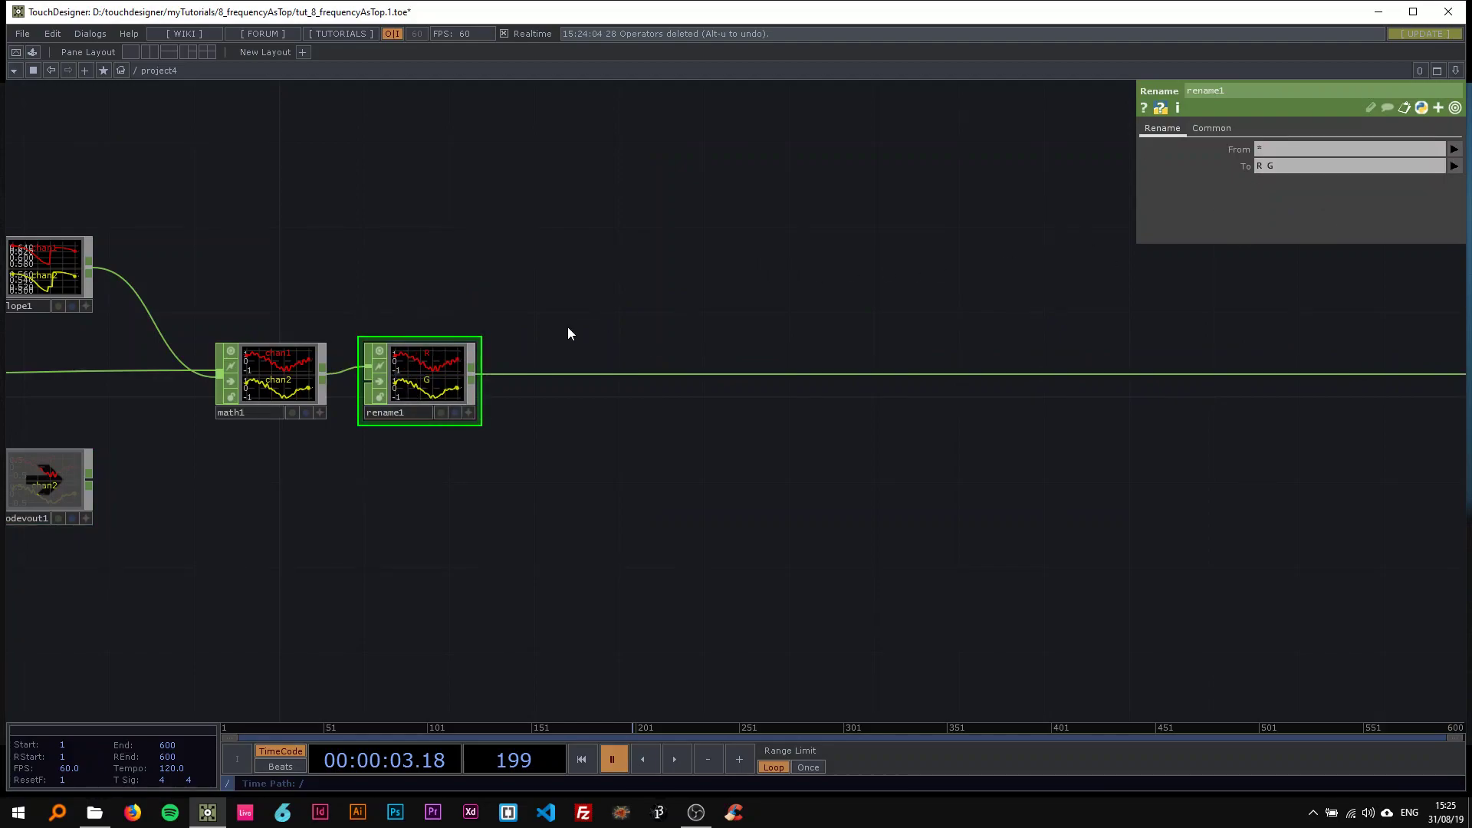
- Insert an Audio Para EQ CHOP into the wire after the Rename CHOP
{"action": "left_click_drag", "start_coordinate": [640, 328], "coordinate": [611, 301]}
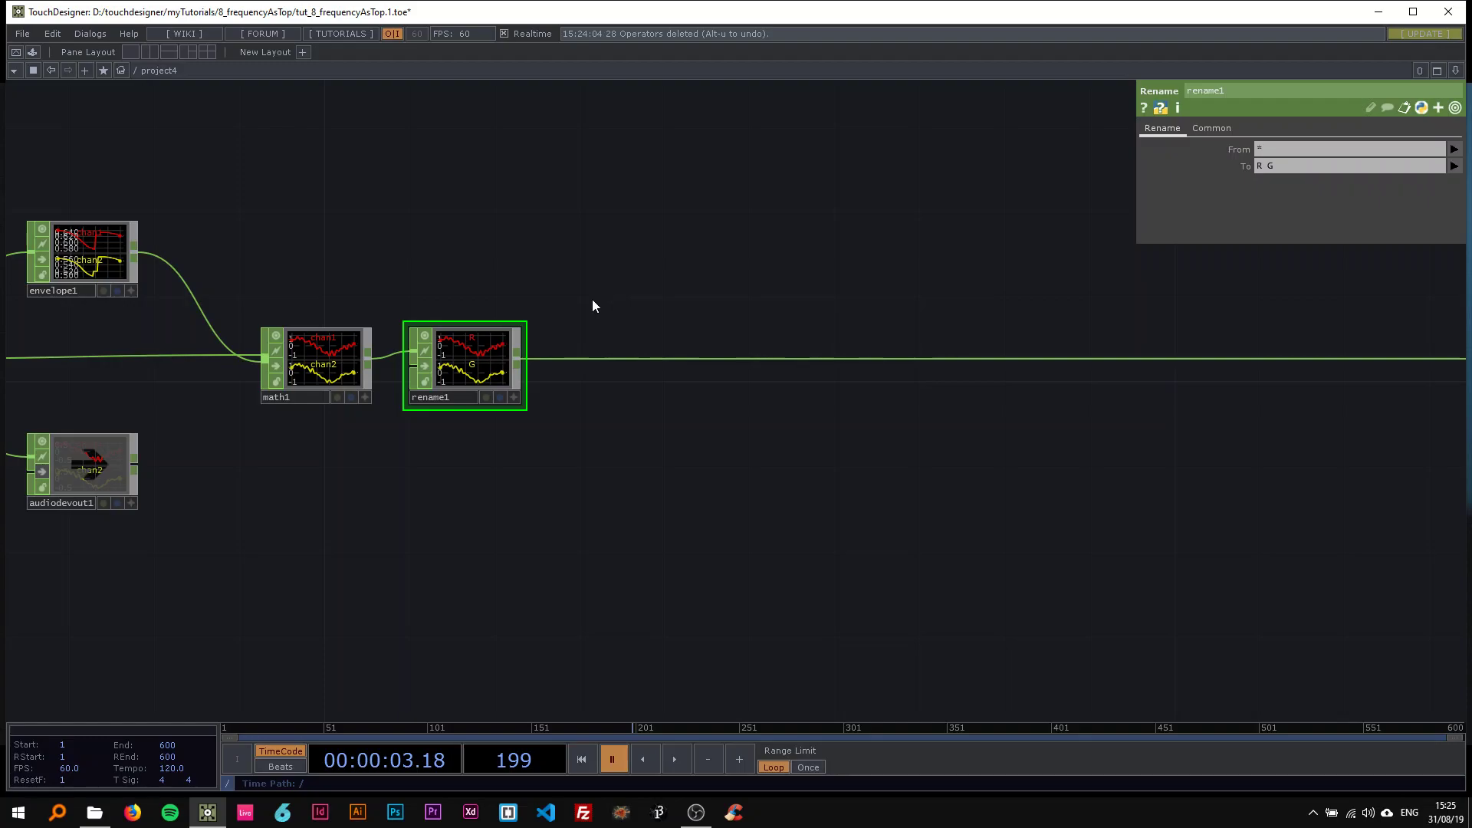
{"action": "right_click", "coordinate": [572, 359]}
{"action": "left_click", "coordinate": [595, 347]}
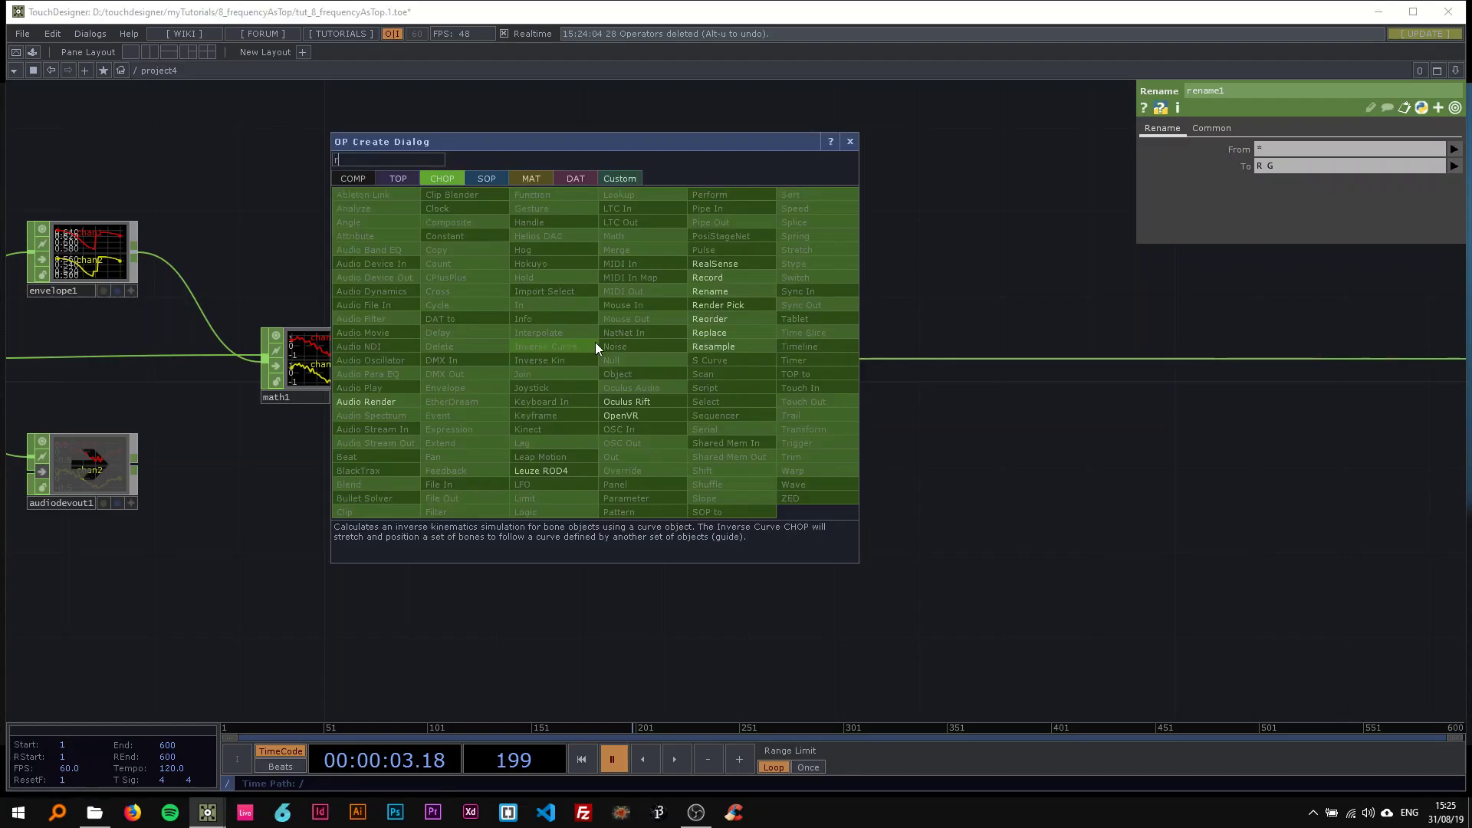
{"action": "type", "text": "par"}
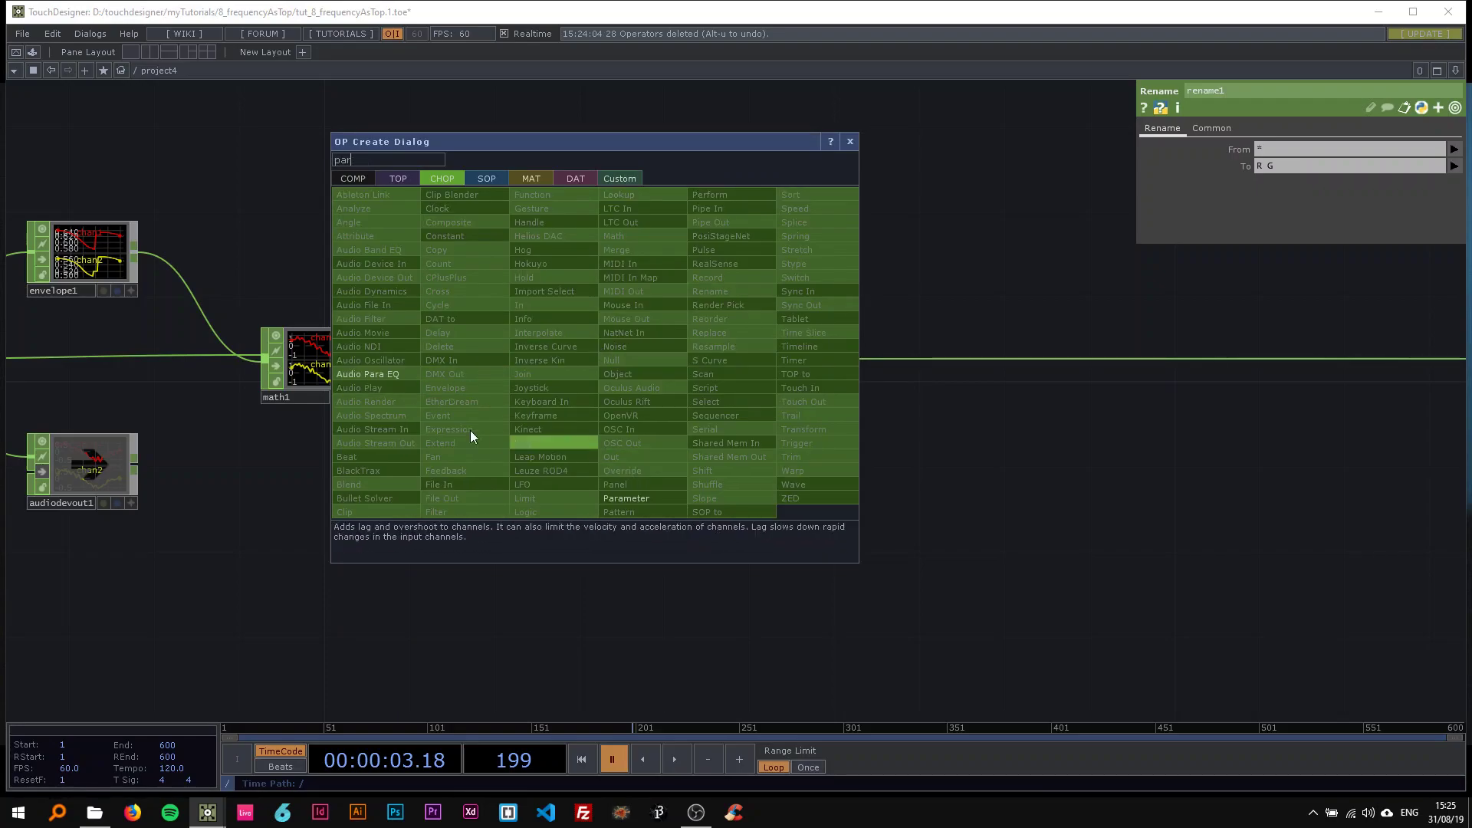
{"action": "left_click", "coordinate": [369, 374]}
{"action": "left_click", "coordinate": [633, 359]}
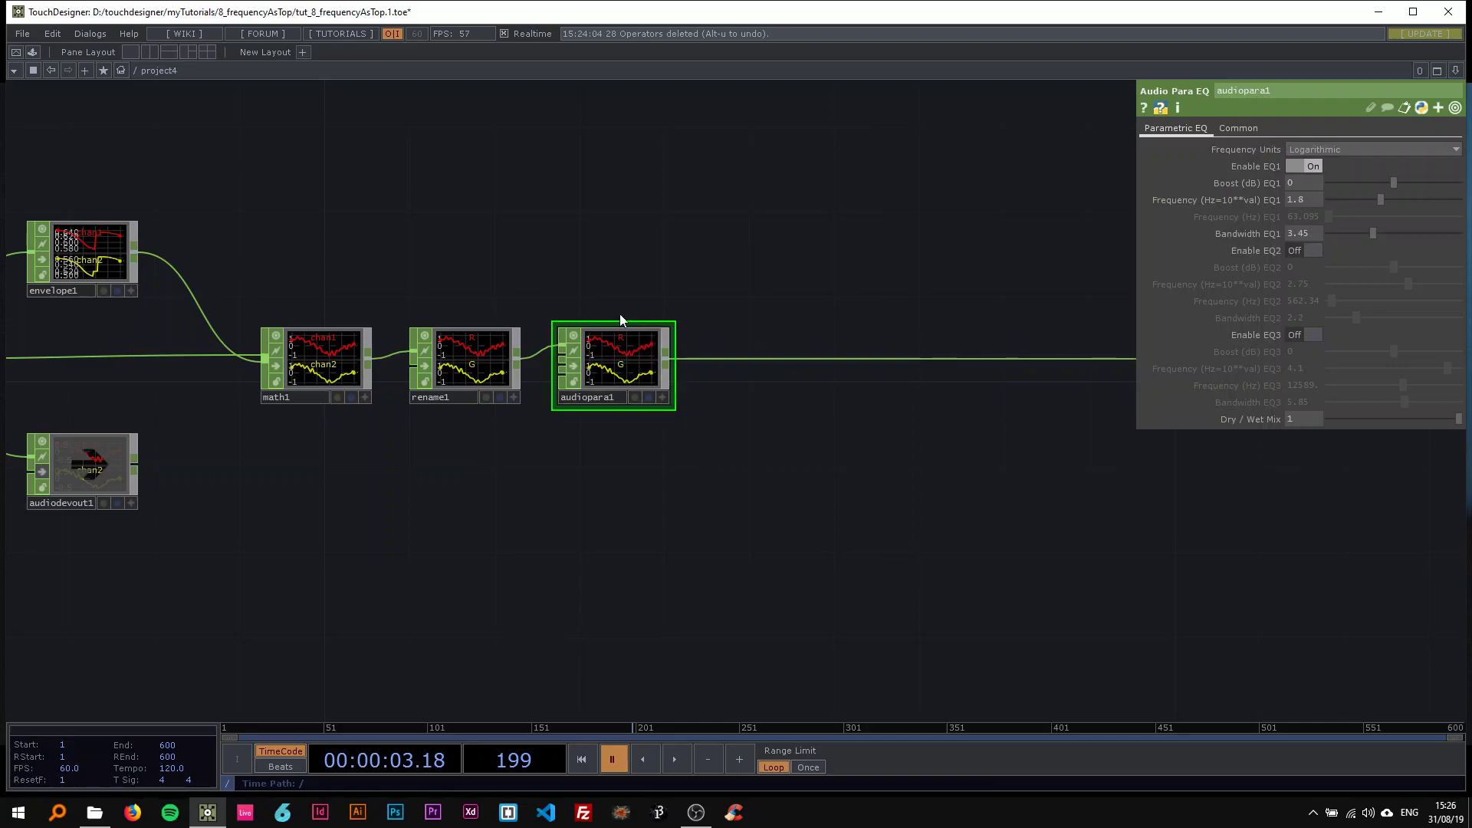
- Set the Audio Para EQ's frequency units to Frequency, the EQ1 boost to 10 dB and the EQ1 frequency to 8000 Hz
{"action": "scroll", "coordinate": [629, 357], "scroll_direction": "up", "scroll_amount": 3}
{"action": "left_click_drag", "start_coordinate": [670, 277], "coordinate": [636, 259]}
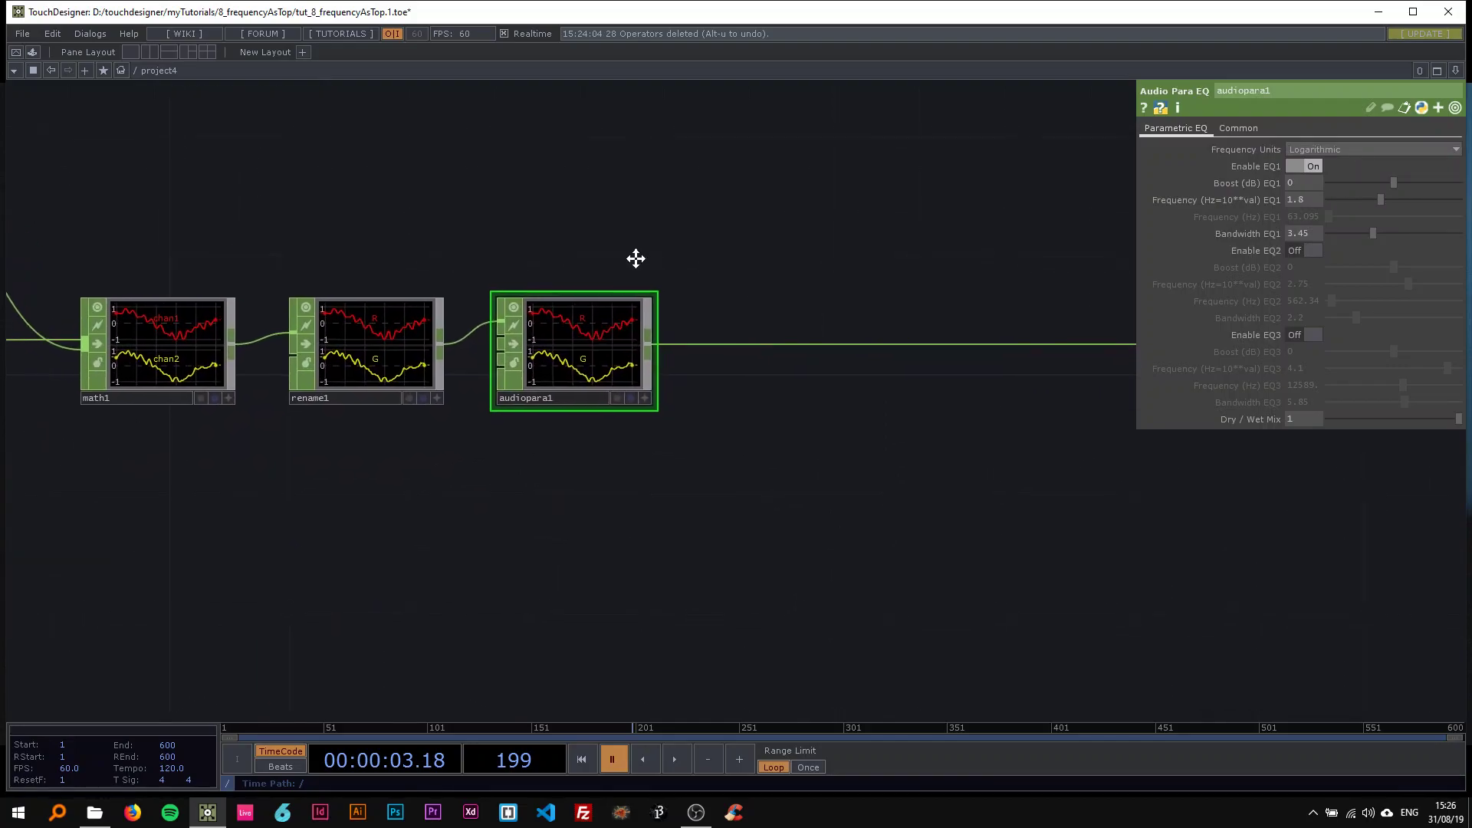
{"action": "left_click", "coordinate": [1309, 149]}
{"action": "left_click", "coordinate": [1313, 178]}
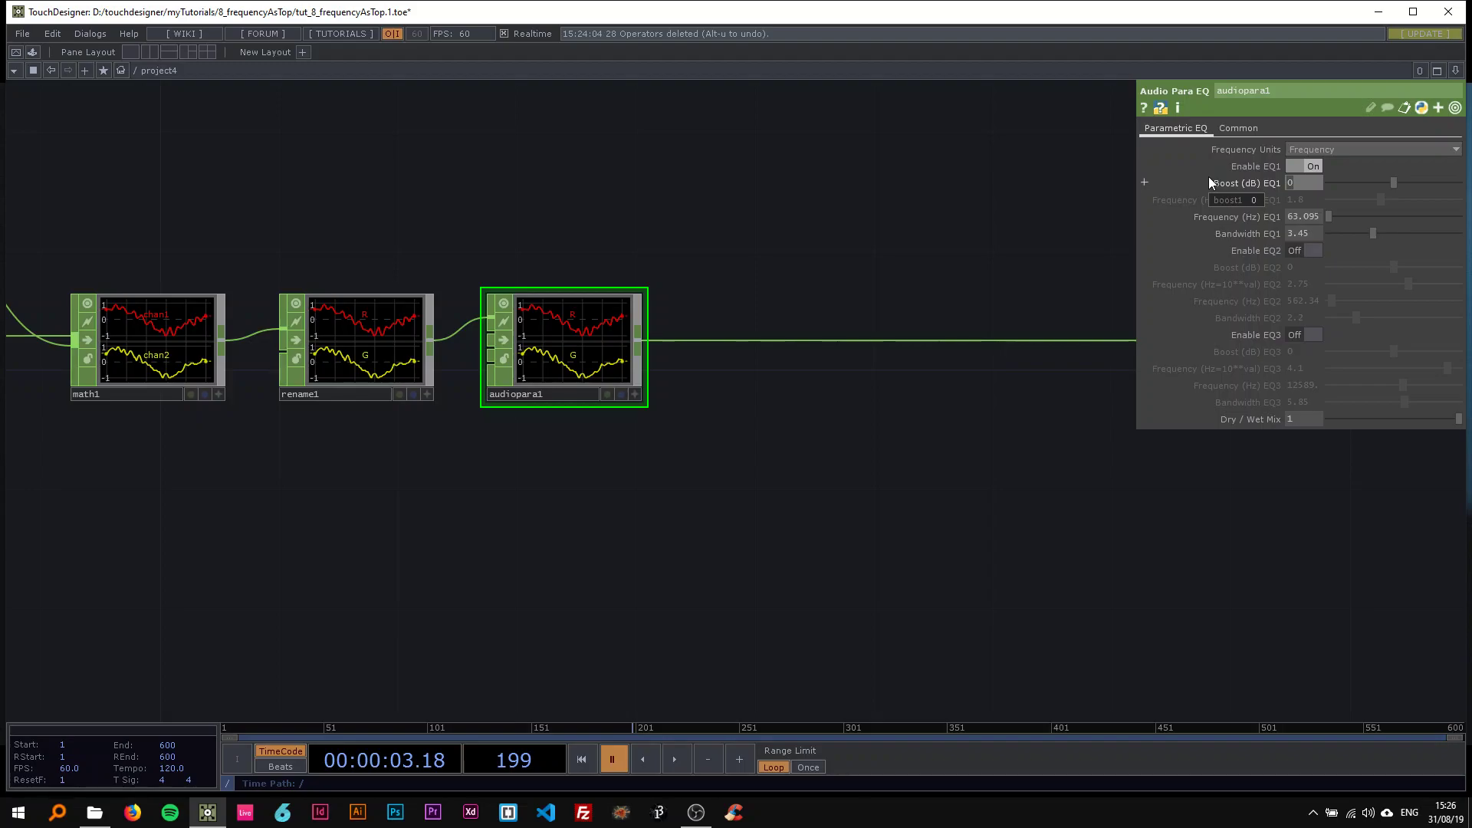
{"action": "type", "text": "10"}
{"action": "key", "text": "Return"}
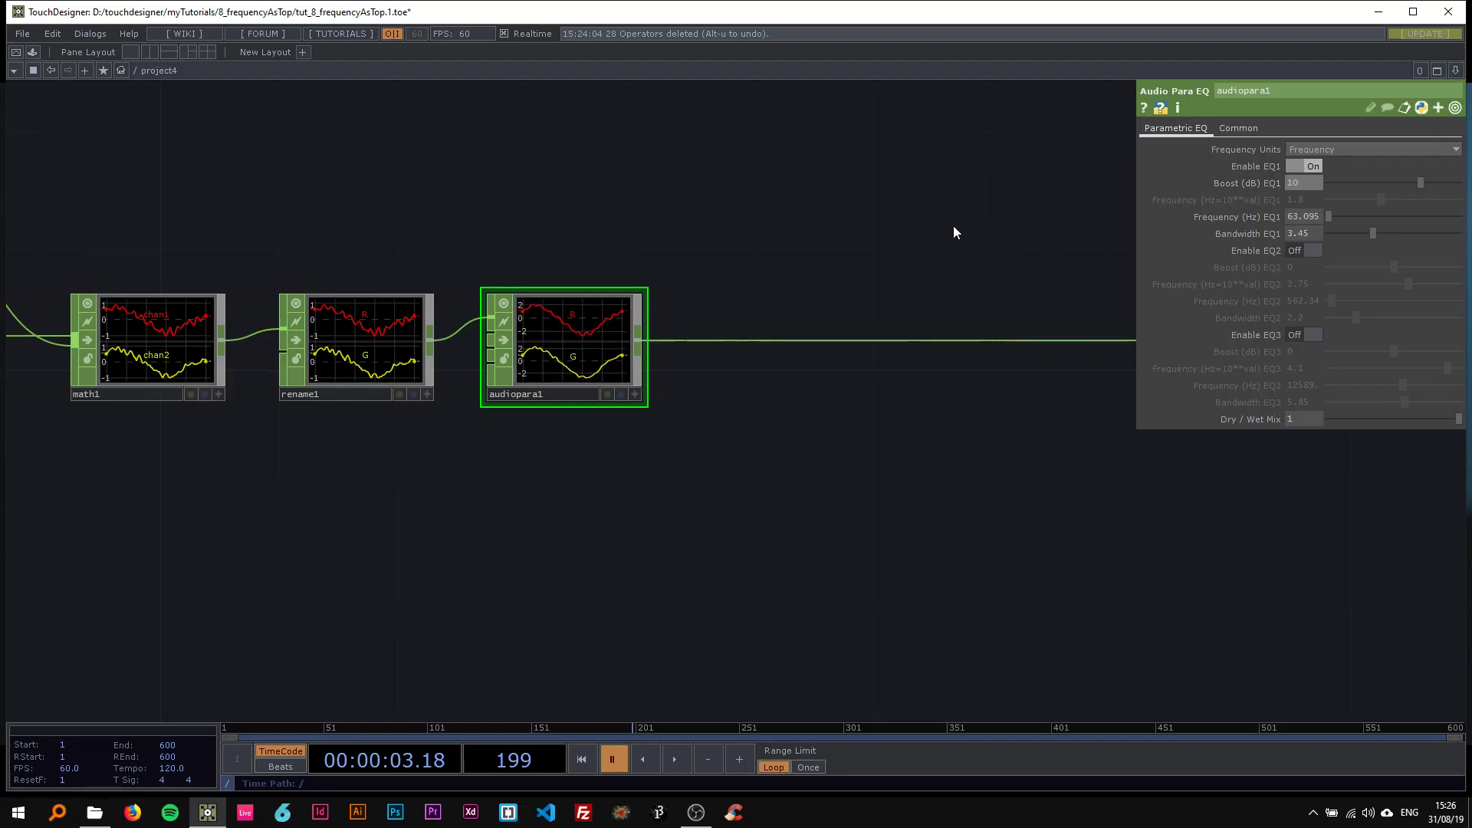
{"action": "left_click", "coordinate": [1314, 218]}
{"action": "type", "text": "8000"}
{"action": "key", "text": "Return"}
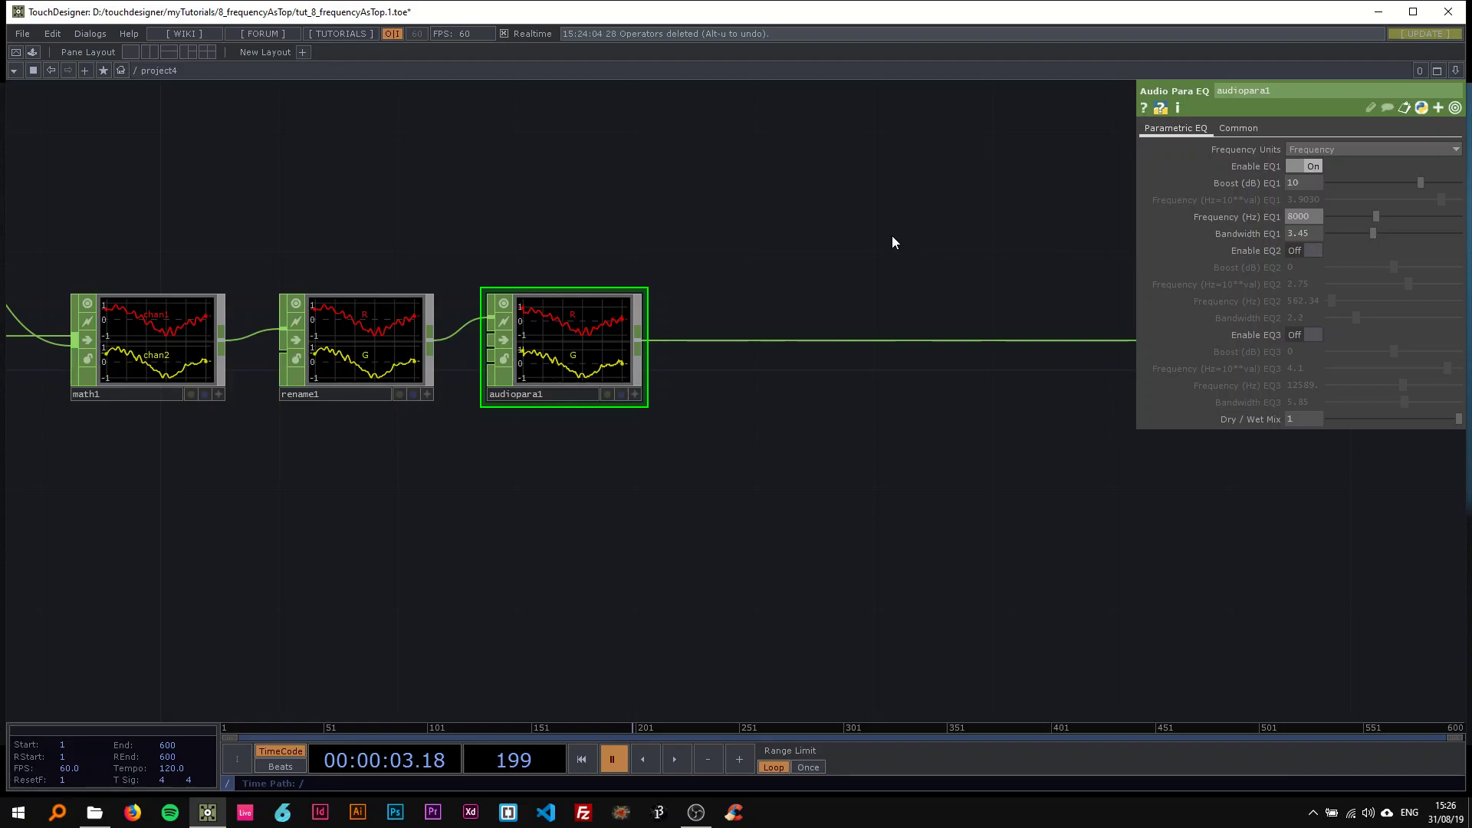
- Insert an Audio Spectrum CHOP into the wire after the Audio Para EQ
{"action": "right_click", "coordinate": [689, 342]}
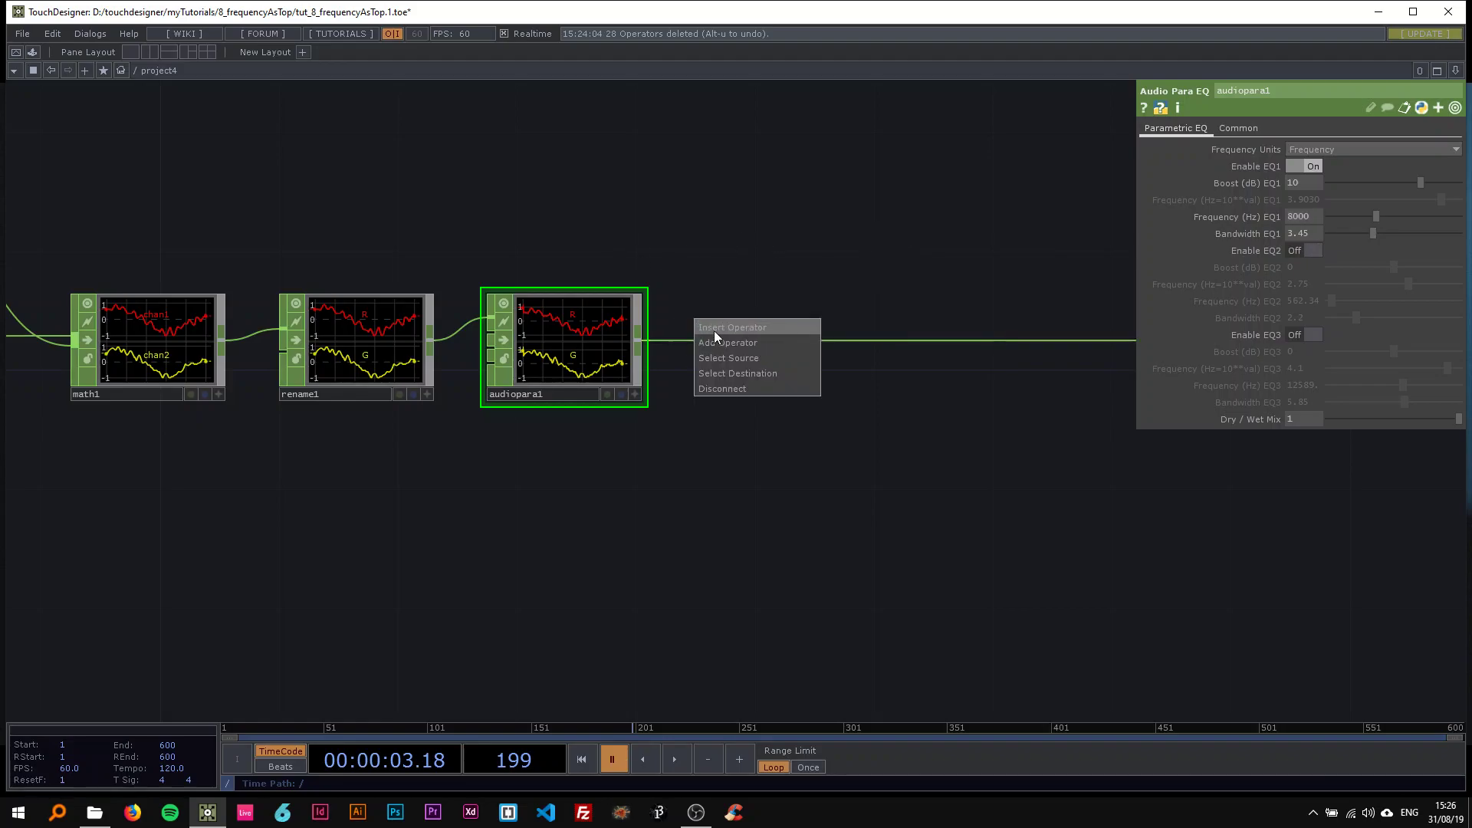
{"action": "left_click", "coordinate": [714, 330]}
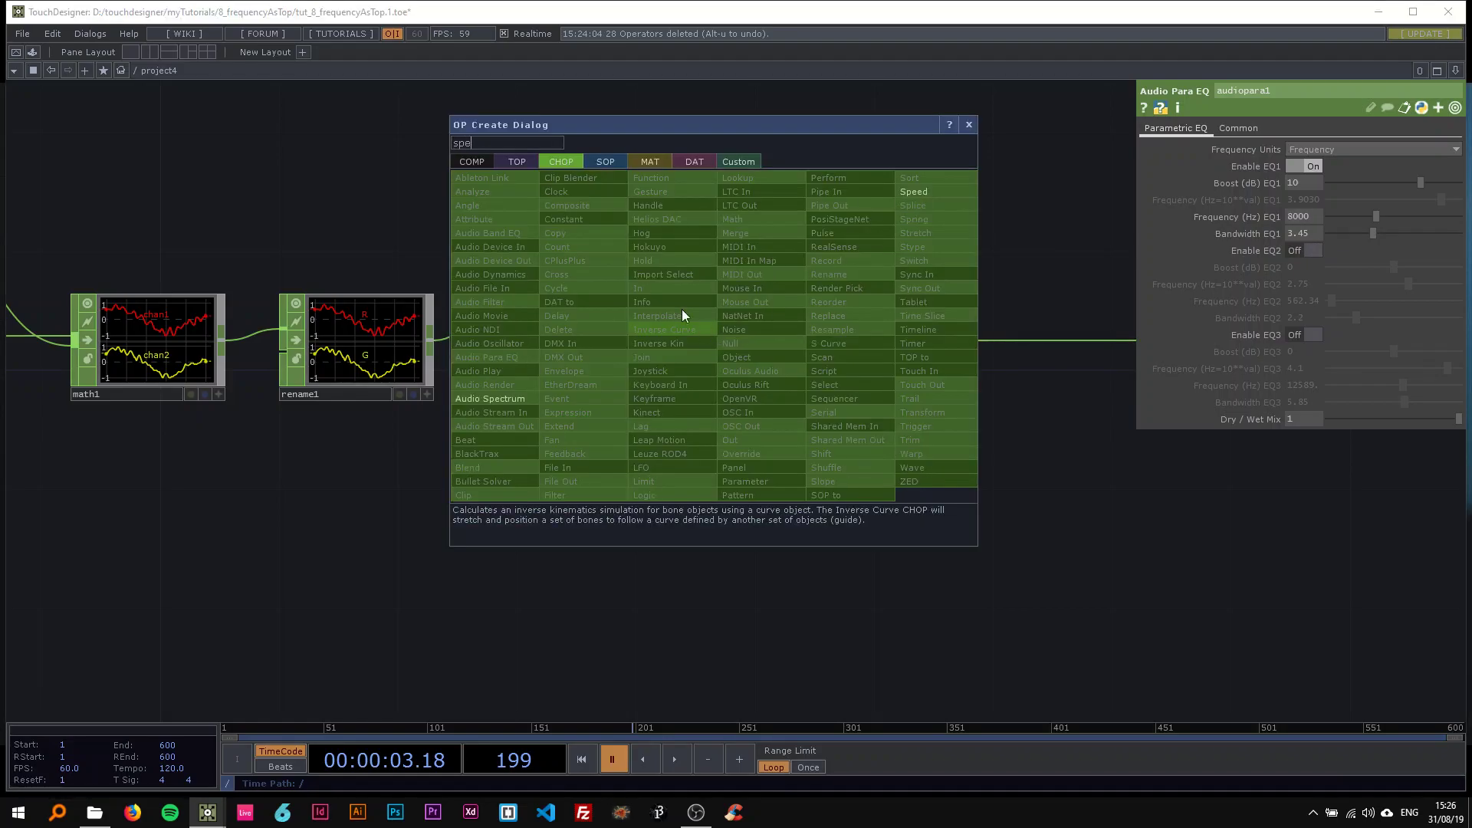
{"action": "left_click", "coordinate": [509, 398]}
{"action": "left_click", "coordinate": [772, 346]}
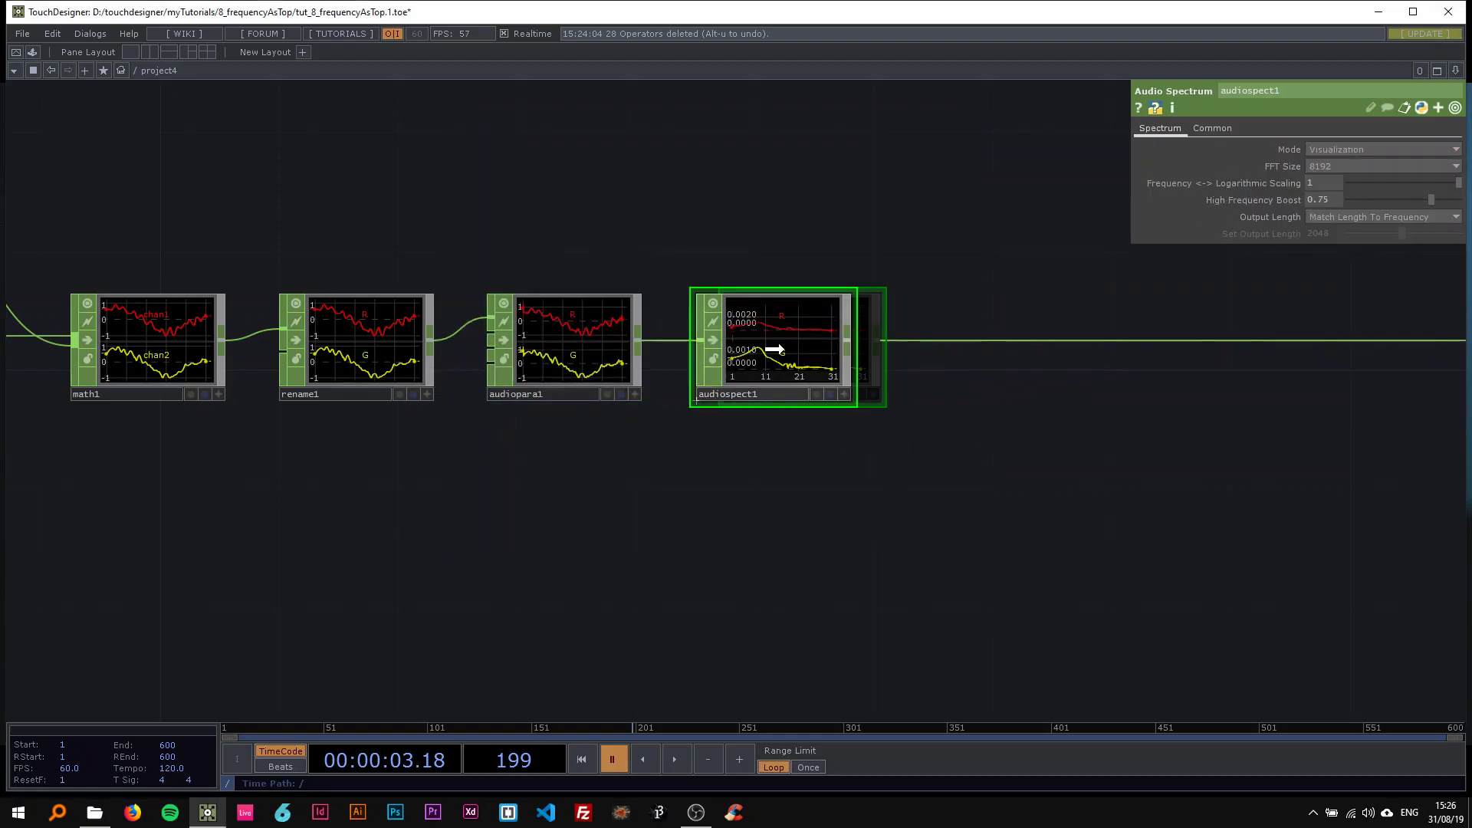
- Play the timeline and set the Audio Spectrum CHOP's FFT size to 16384
{"action": "scroll", "coordinate": [769, 371], "scroll_direction": "up", "scroll_amount": 2}
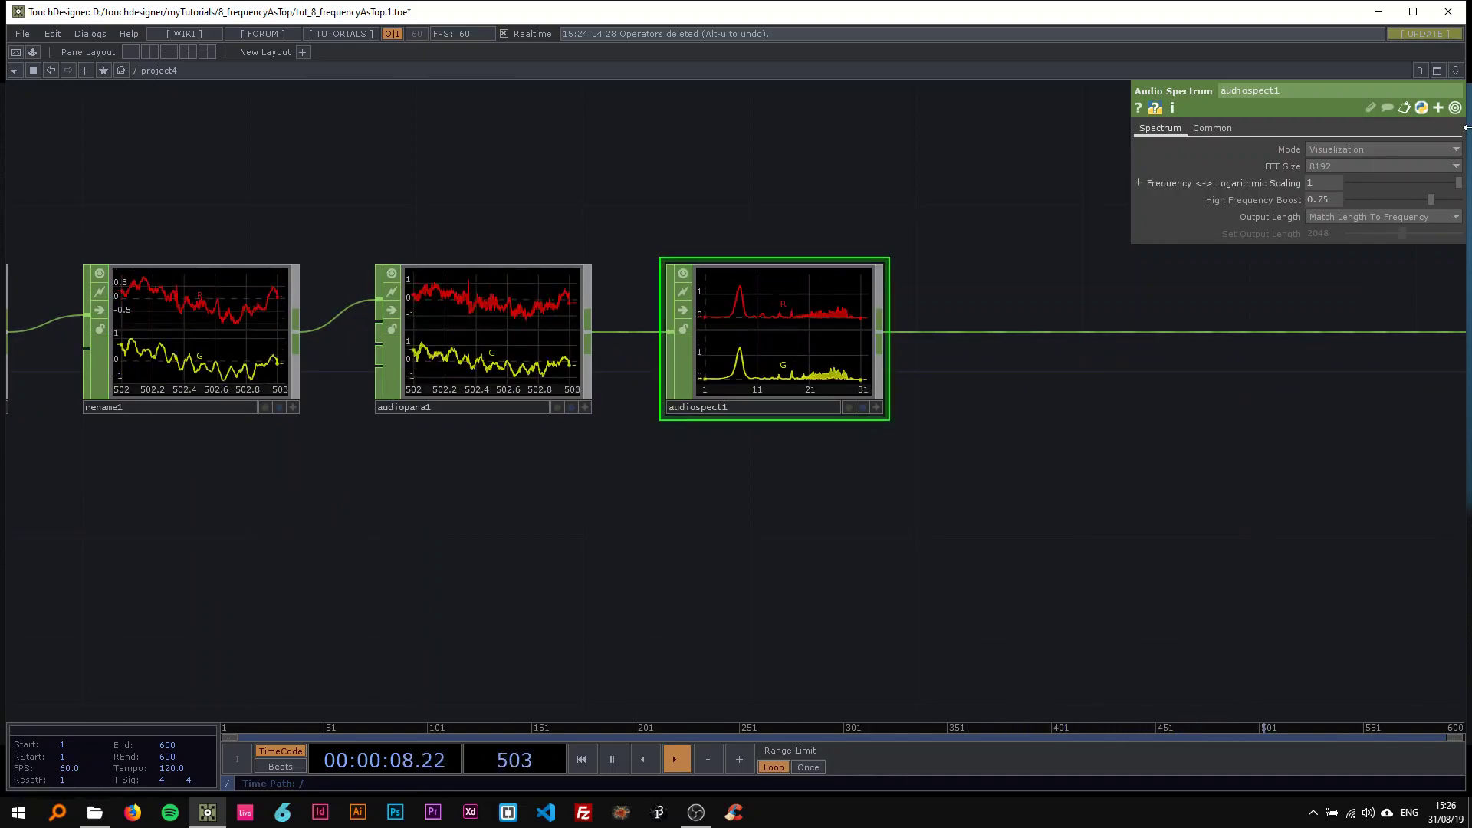
{"action": "left_click", "coordinate": [1320, 165]}
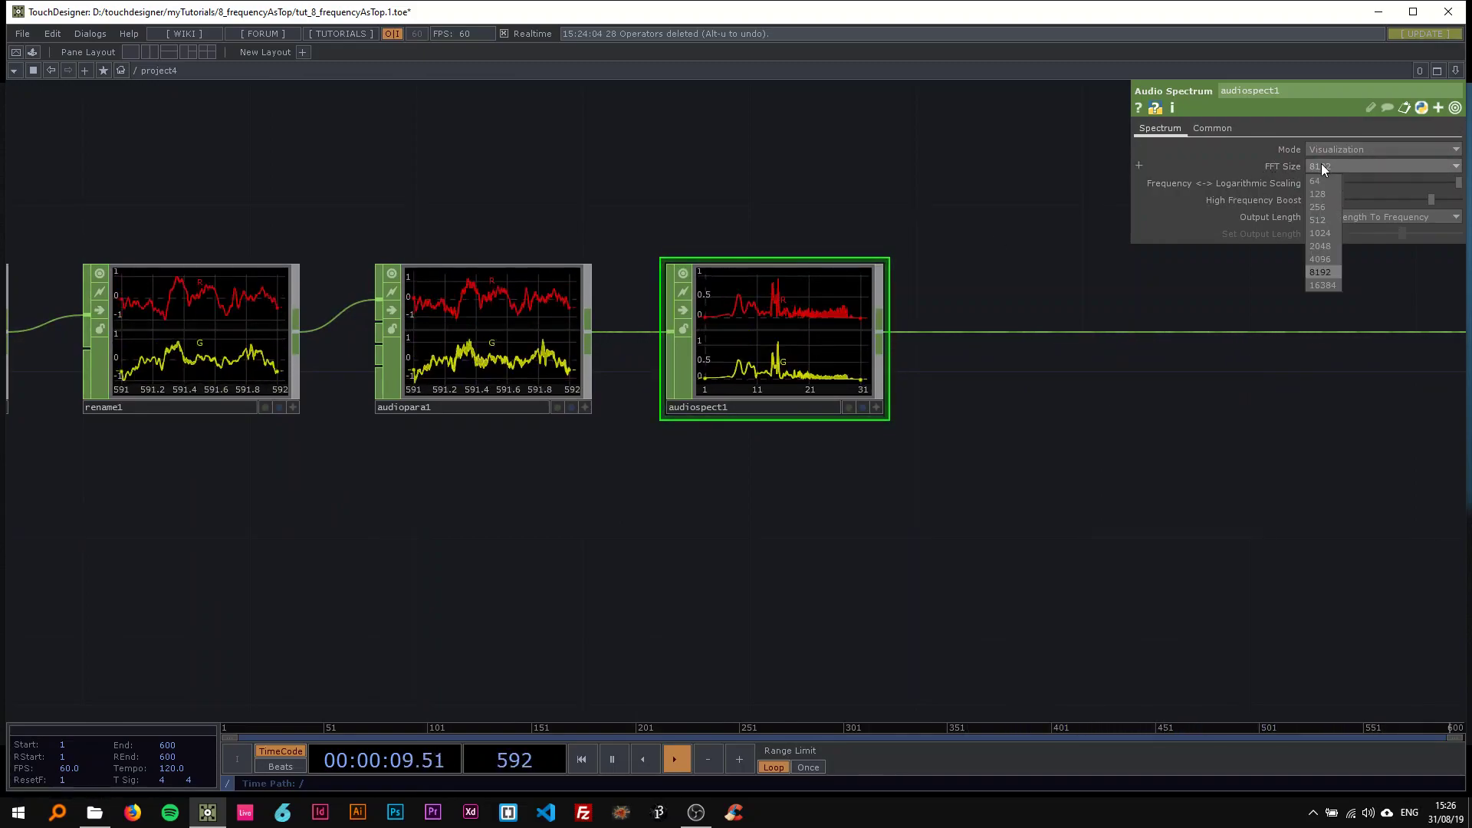
{"action": "left_click", "coordinate": [1324, 285]}
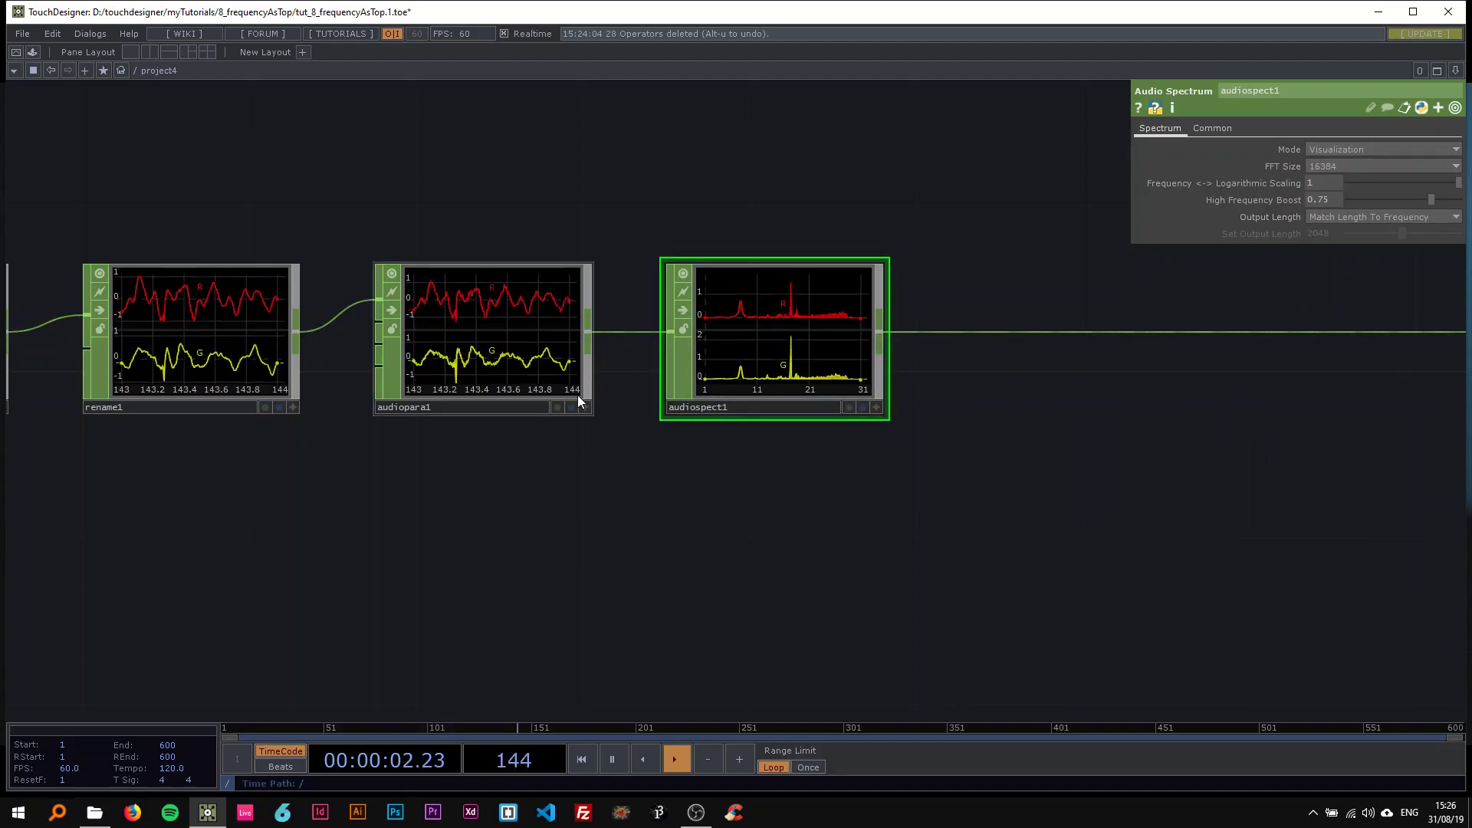
- Bypass the Audio Para EQ briefly and re-enable it to compare its effect on the spectrum
{"action": "left_click", "coordinate": [392, 311]}
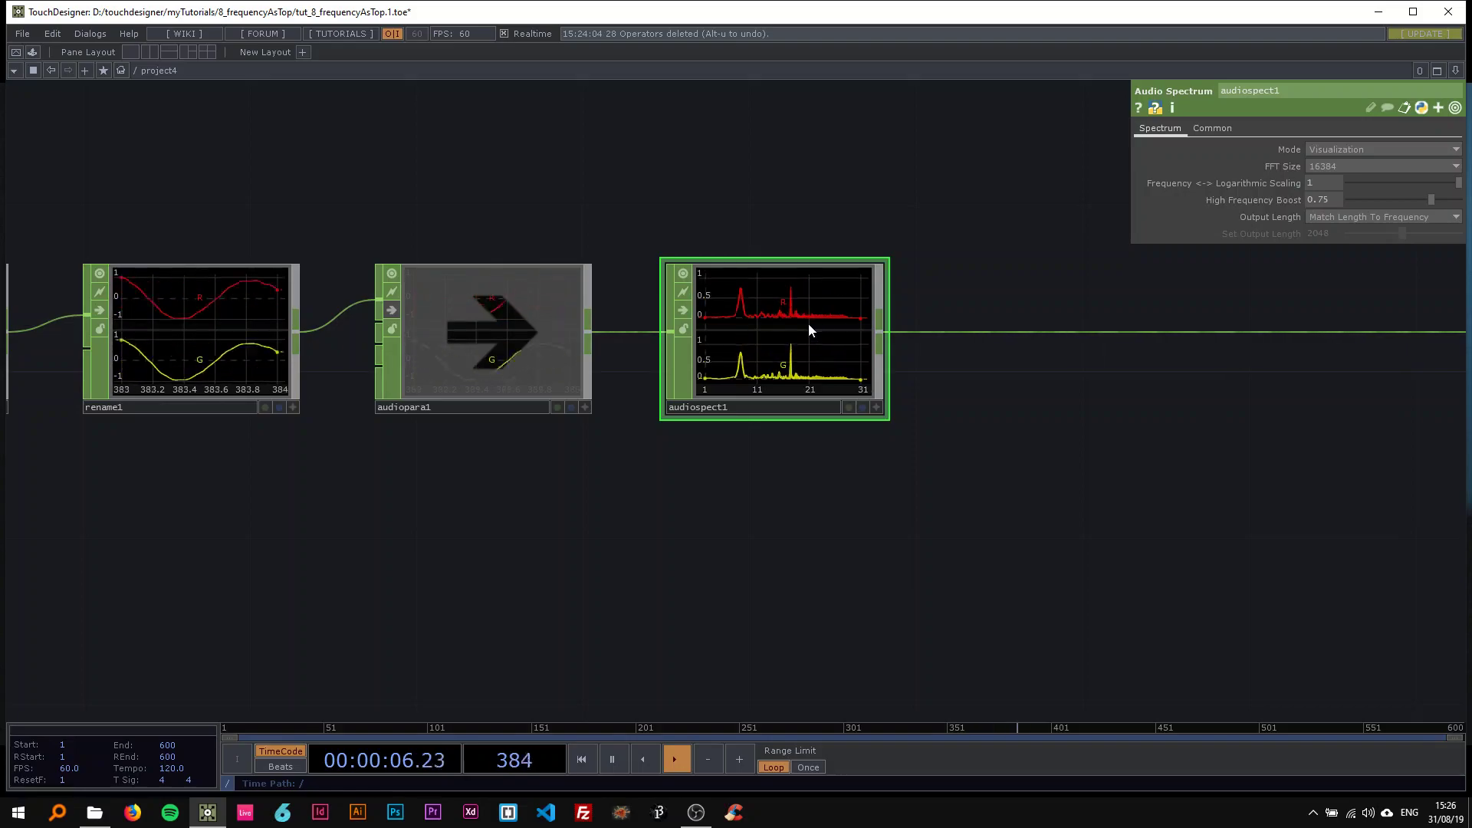
{"action": "left_click", "coordinate": [391, 312]}
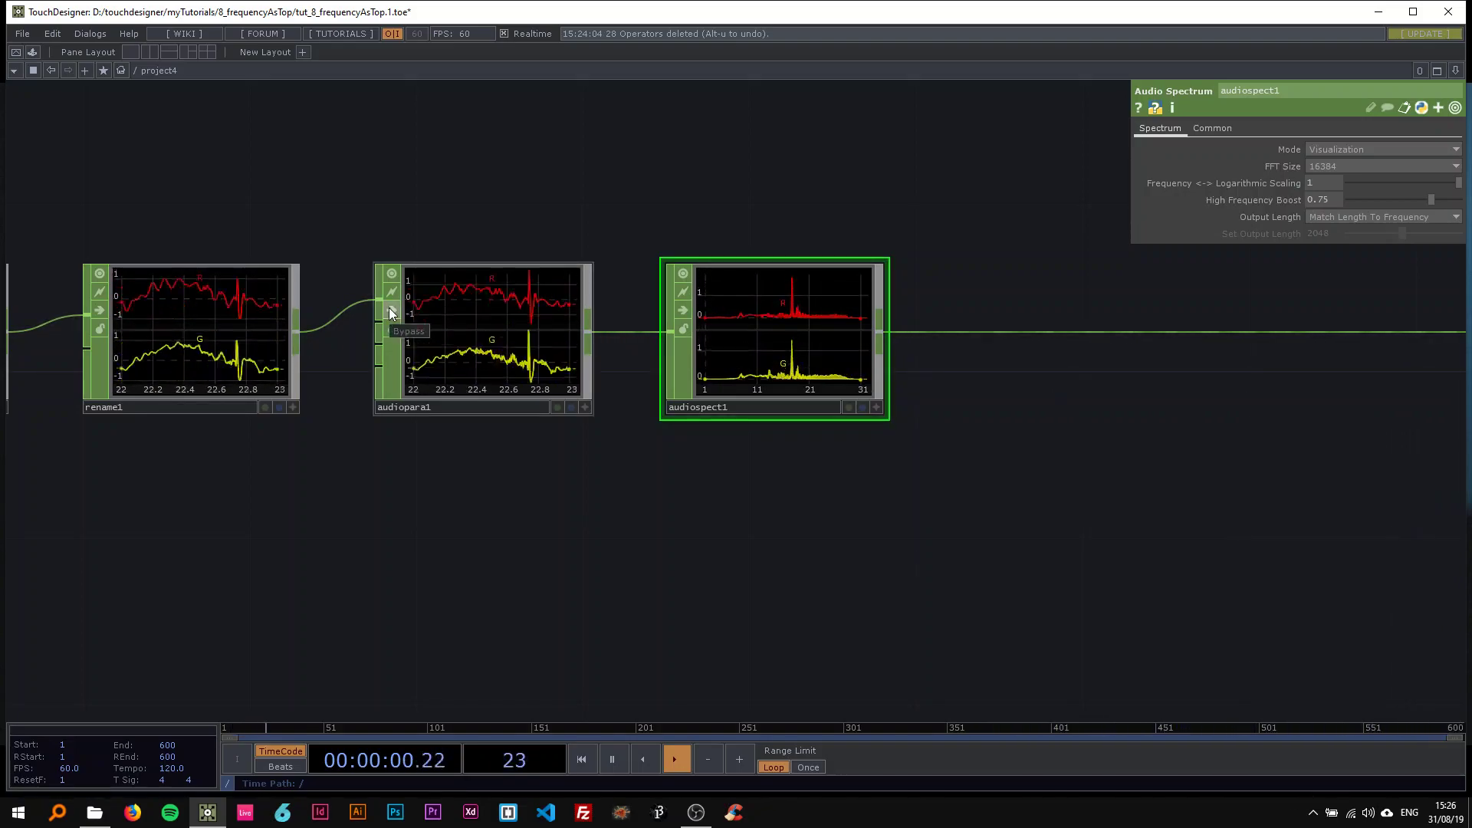
{"action": "scroll", "coordinate": [800, 355], "scroll_direction": "down", "scroll_amount": 2}
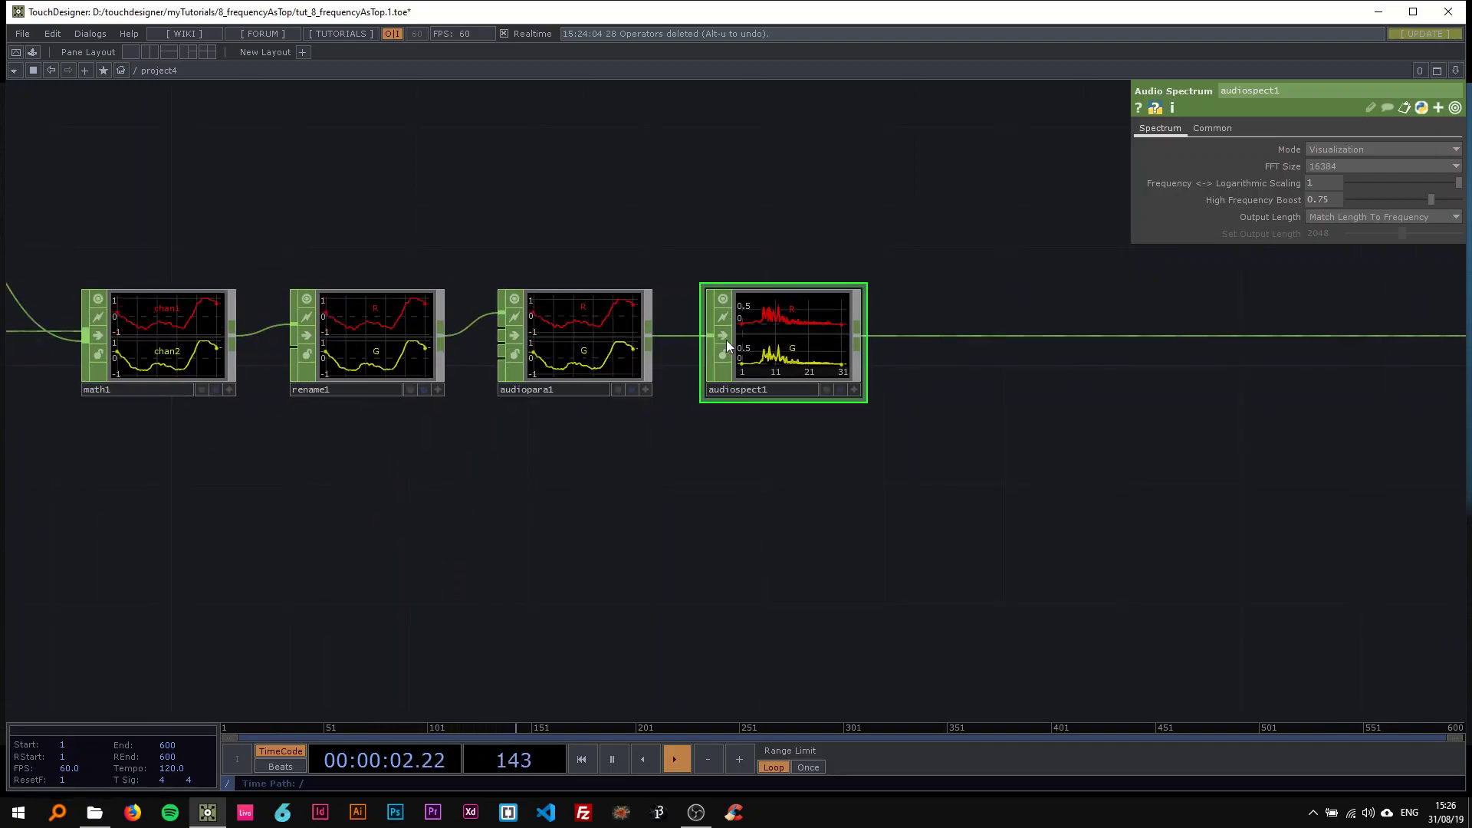
- Insert a Resample CHOP into the wire after the Audio Spectrum CHOP
{"action": "left_click_drag", "start_coordinate": [763, 572], "coordinate": [181, 602]}
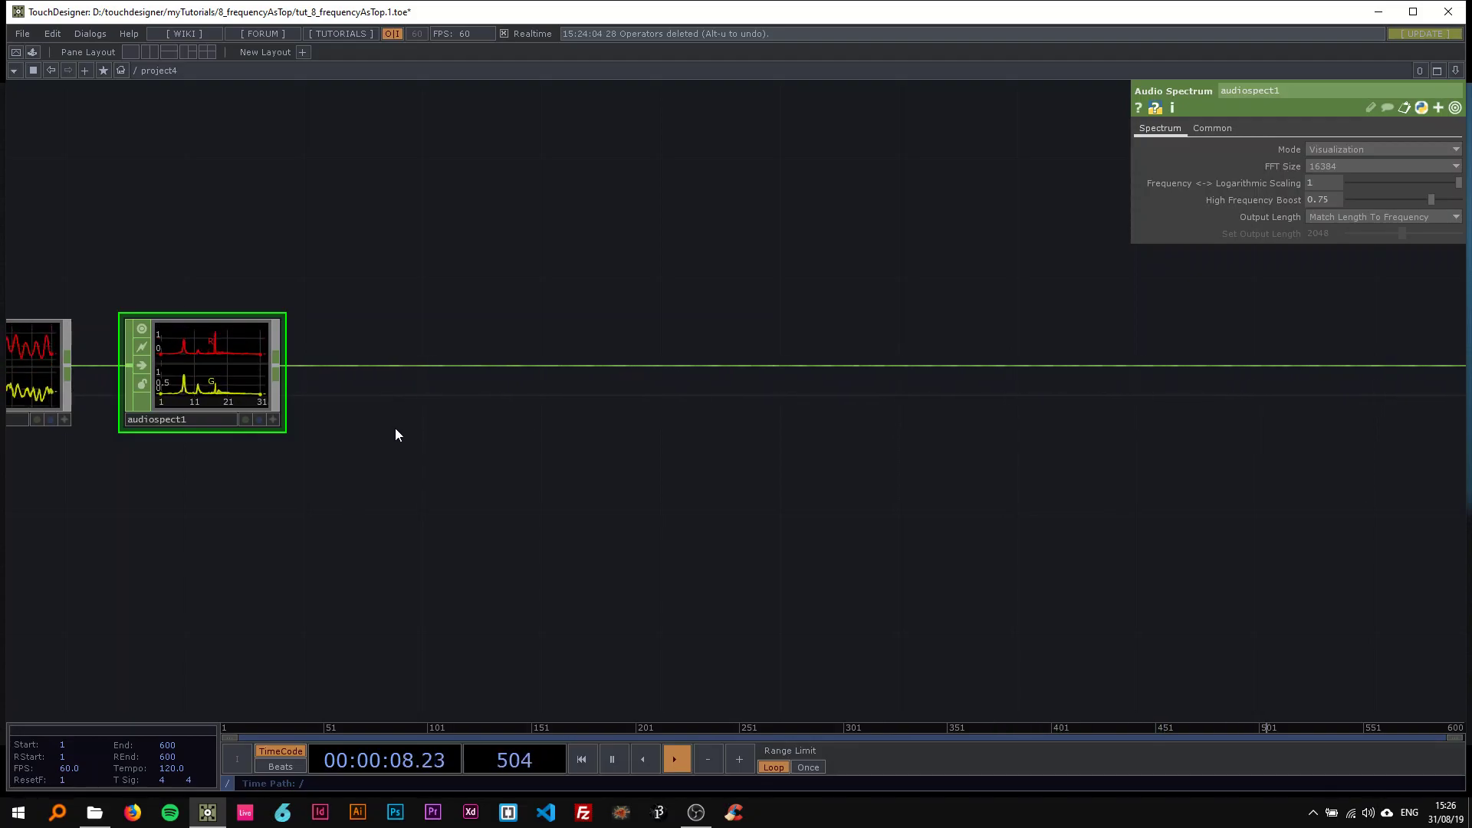
{"action": "right_click", "coordinate": [340, 366]}
{"action": "left_click", "coordinate": [356, 352]}
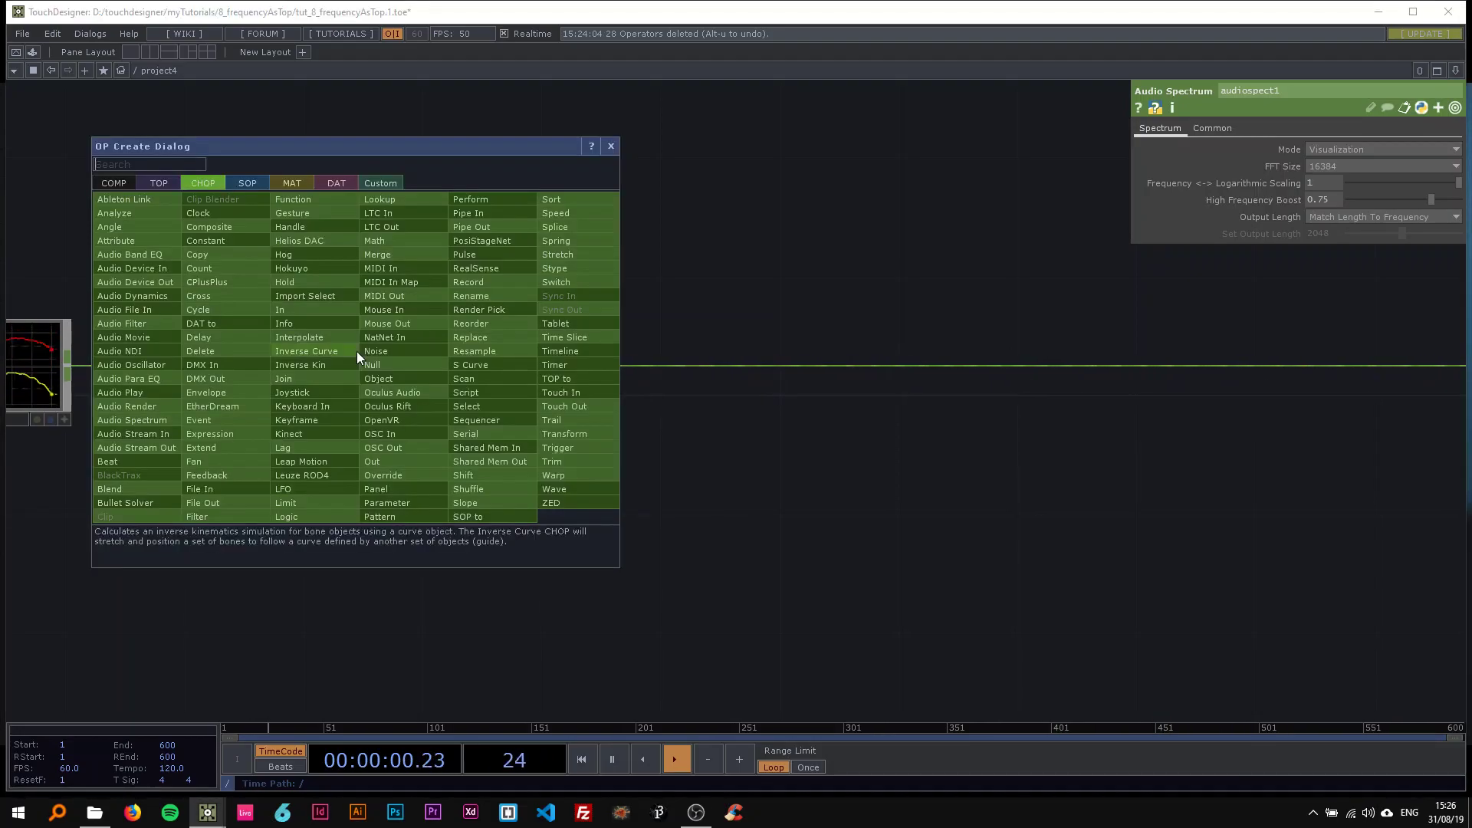
{"action": "left_click", "coordinate": [508, 343]}
{"action": "left_click", "coordinate": [430, 370]}
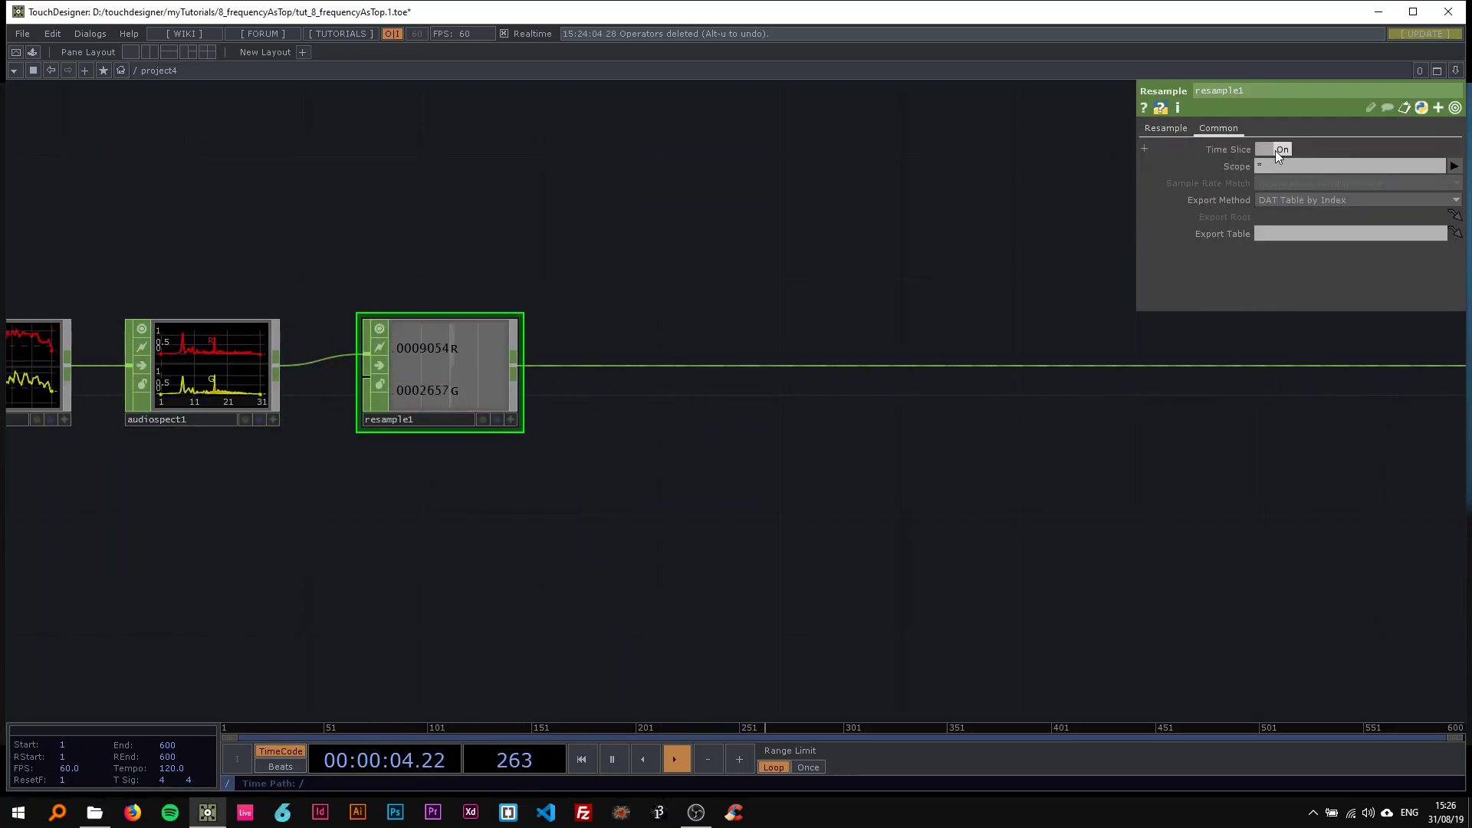
- Turn off the Resample CHOP's Time Slice, set its method to New Rate, New Interval and its unit values to Absolute
{"action": "left_click", "coordinate": [1305, 150]}
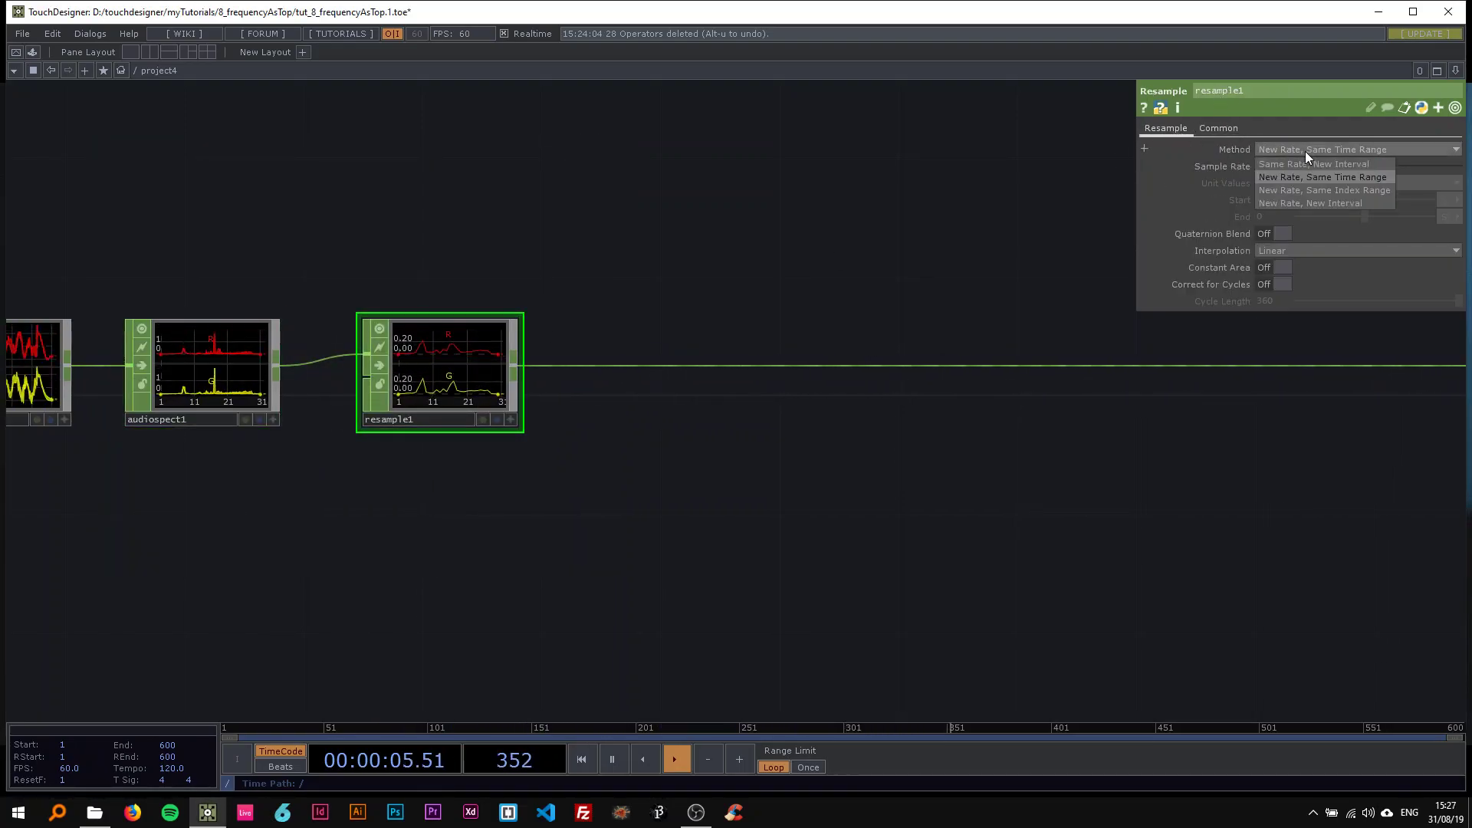
{"action": "left_click", "coordinate": [1279, 203]}
{"action": "left_click_drag", "start_coordinate": [499, 366], "coordinate": [469, 371]}
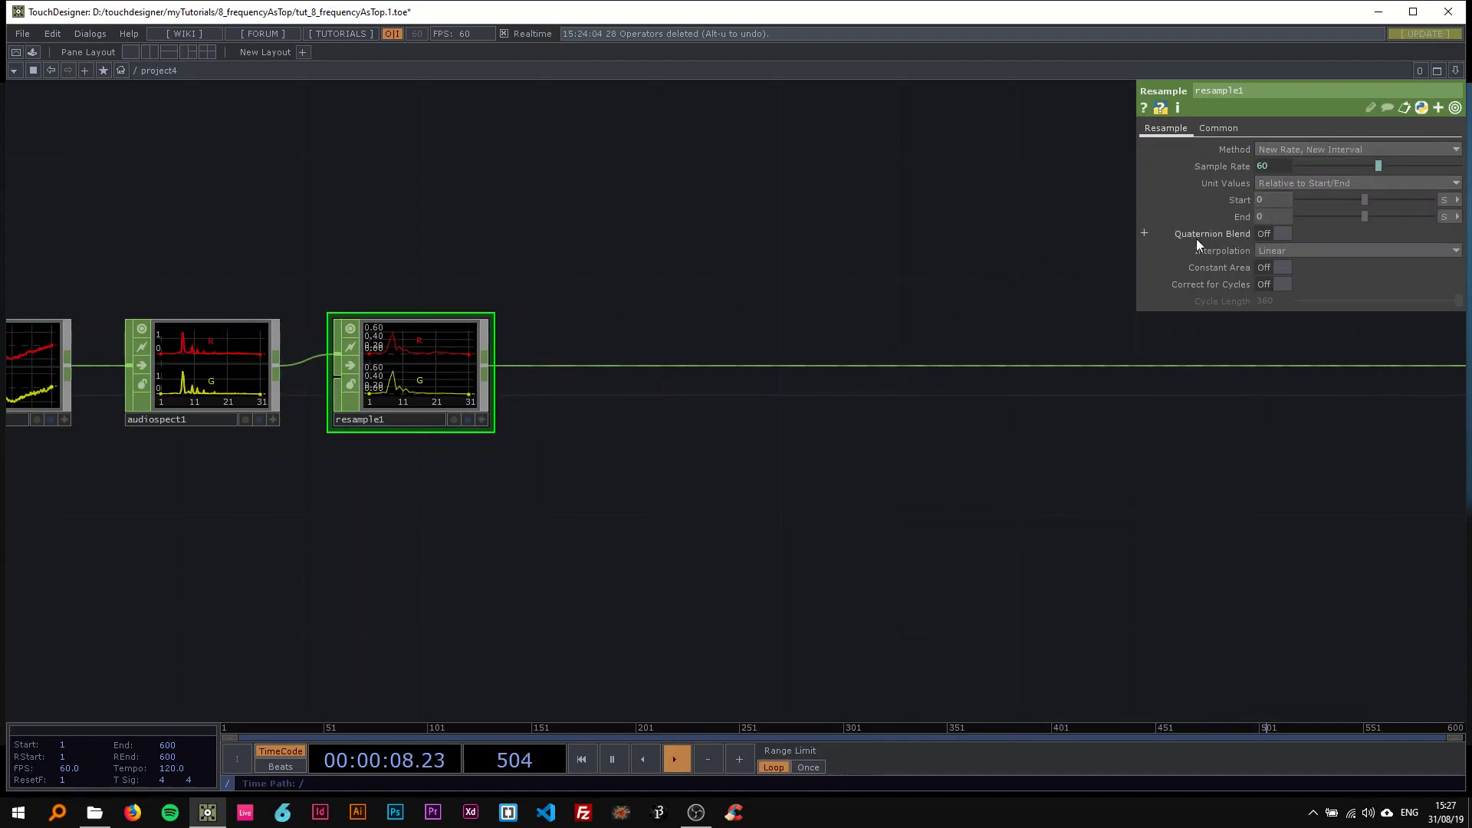
{"action": "left_click", "coordinate": [1305, 184]}
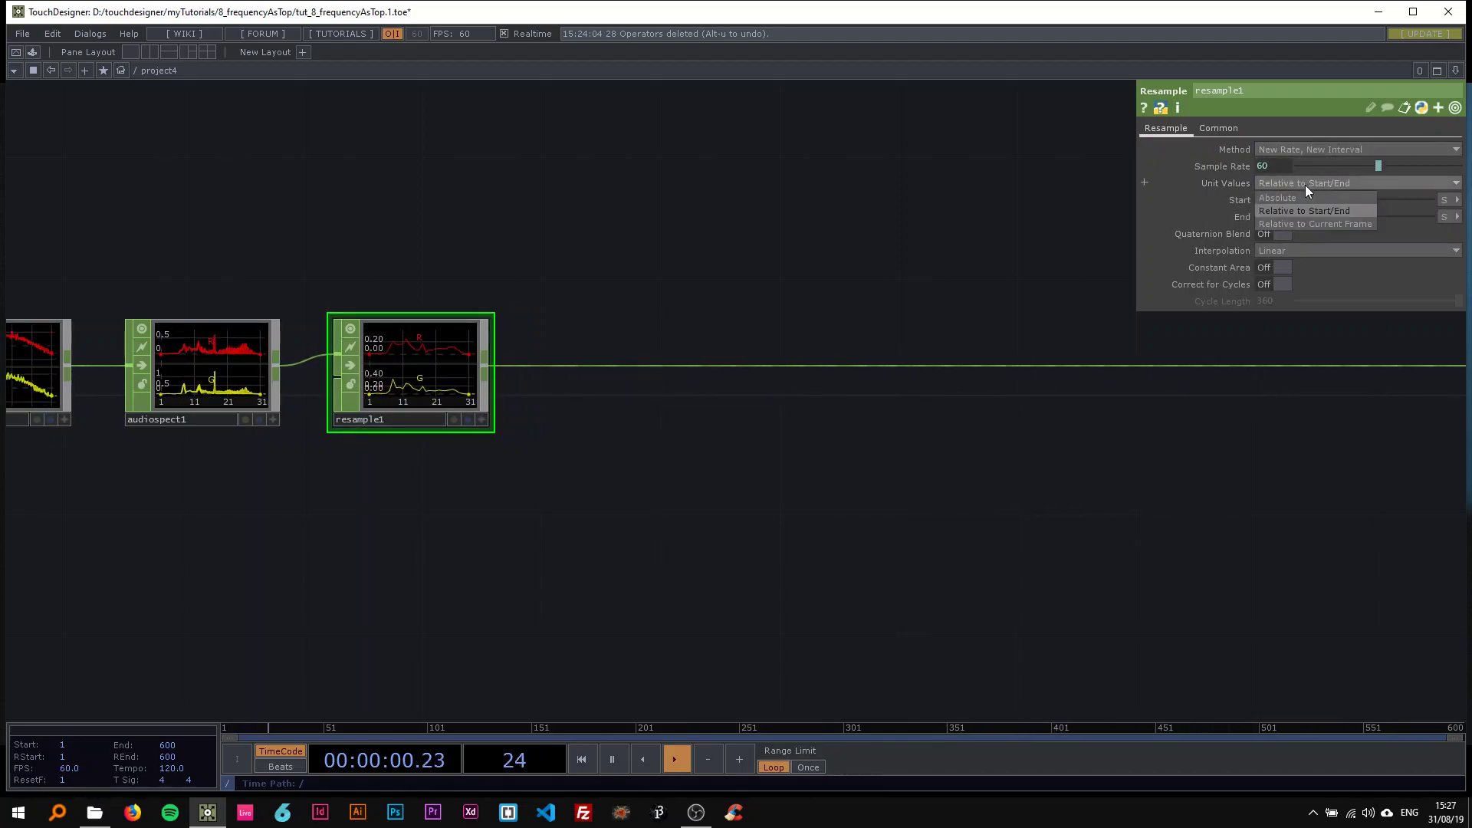
{"action": "left_click", "coordinate": [1299, 195]}
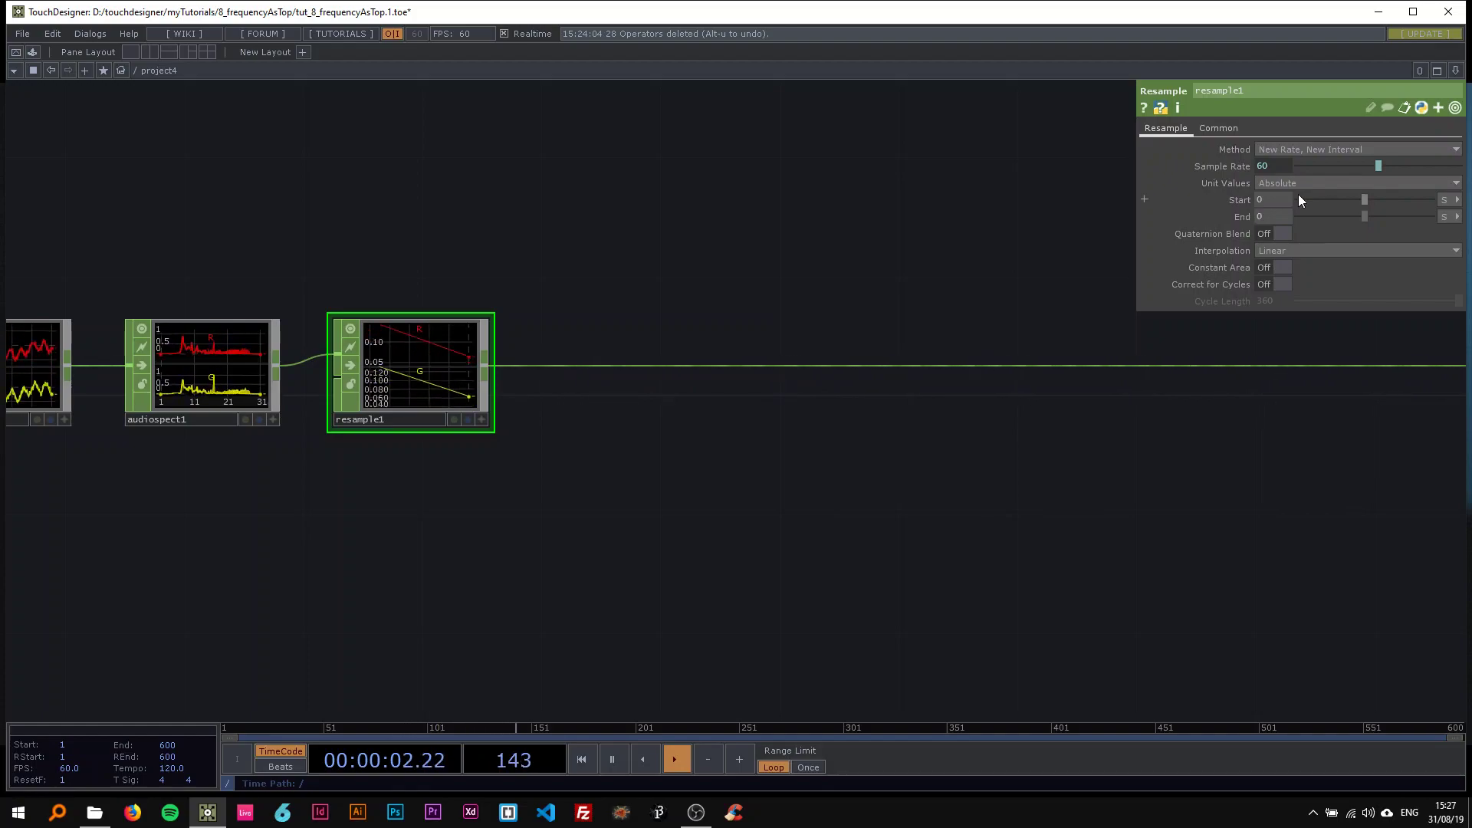
- Switch the Resample CHOP's Start and End units to samples (I) and set End to 5000
{"action": "left_click", "coordinate": [1445, 199]}
{"action": "left_click", "coordinate": [1438, 215]}
{"action": "left_click", "coordinate": [1444, 216]}
{"action": "left_click", "coordinate": [1439, 231]}
{"action": "left_click_drag", "start_coordinate": [1276, 218], "coordinate": [1189, 216]}
{"action": "type", "text": "5000"}
{"action": "key", "text": "Return"}
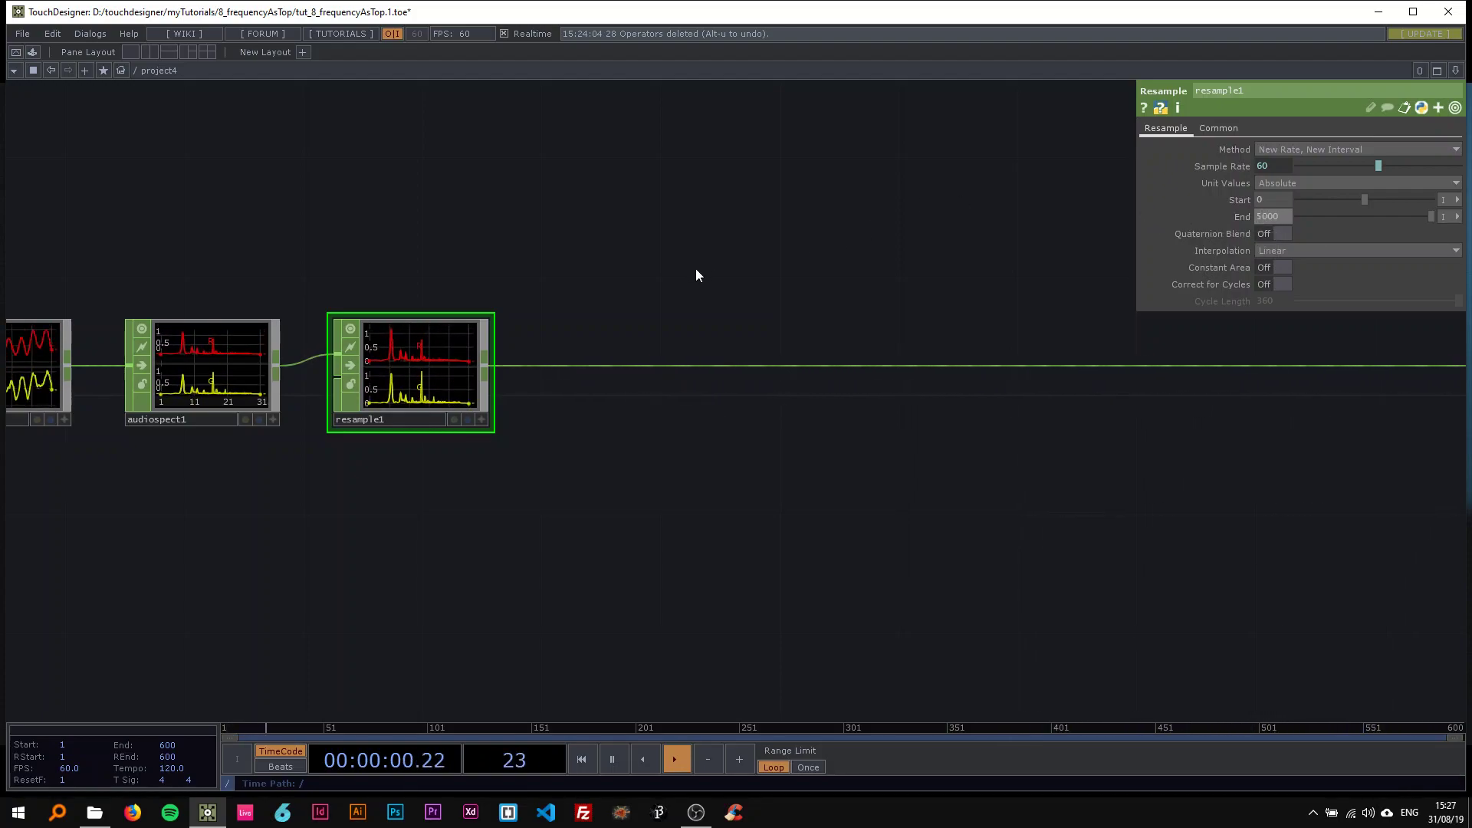
- Move the Null CHOP back along the chain so it sits close to the Resample CHOP
{"action": "left_click_drag", "start_coordinate": [686, 279], "coordinate": [642, 285]}
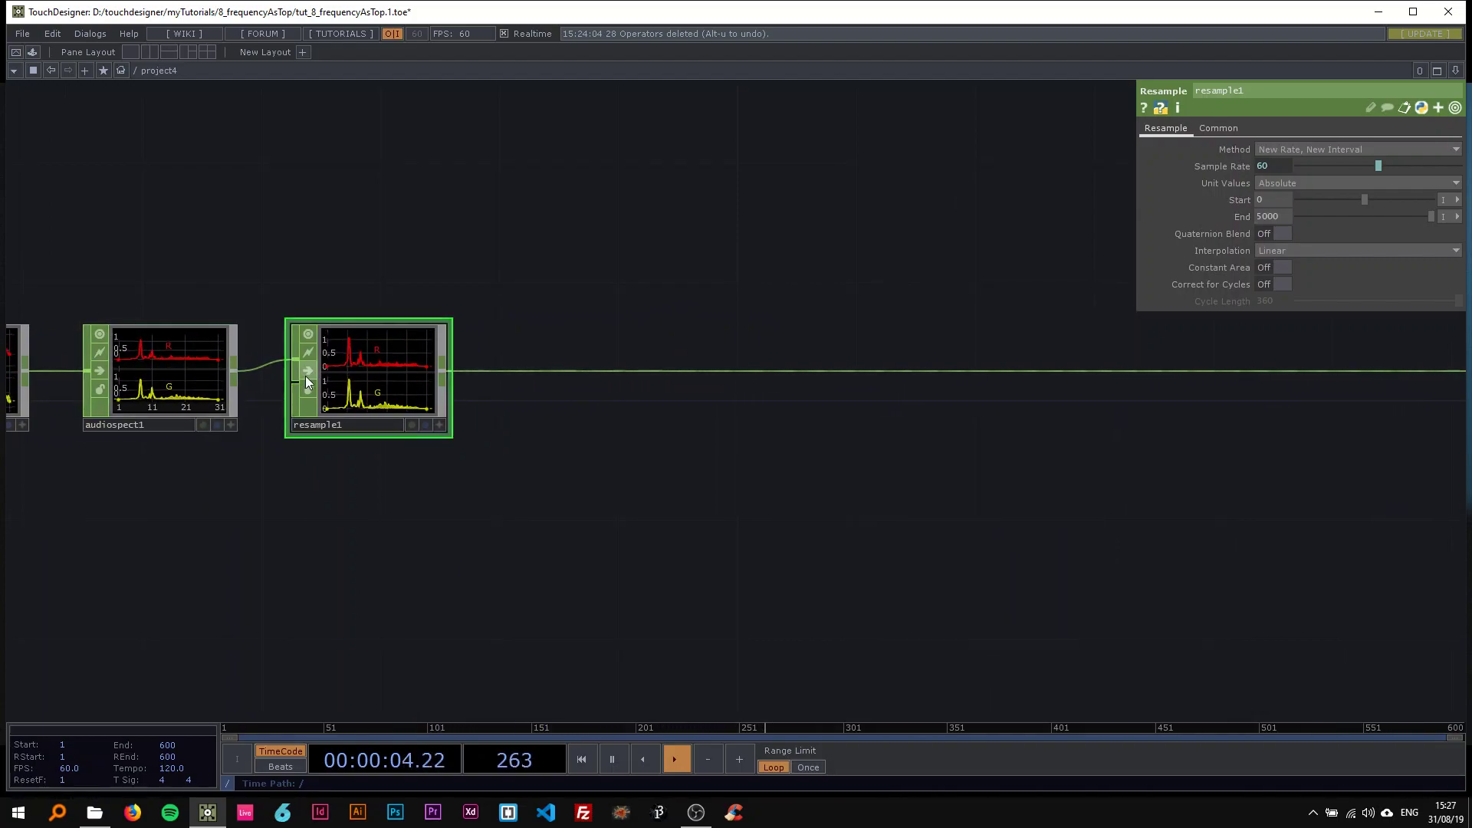
{"action": "scroll", "coordinate": [482, 405], "scroll_direction": "down", "scroll_amount": 4}
{"action": "left_click_drag", "start_coordinate": [1135, 388], "coordinate": [985, 387]}
{"action": "scroll", "coordinate": [605, 387], "scroll_direction": "up", "scroll_amount": 2}
{"action": "left_click_drag", "start_coordinate": [532, 368], "coordinate": [435, 365]}
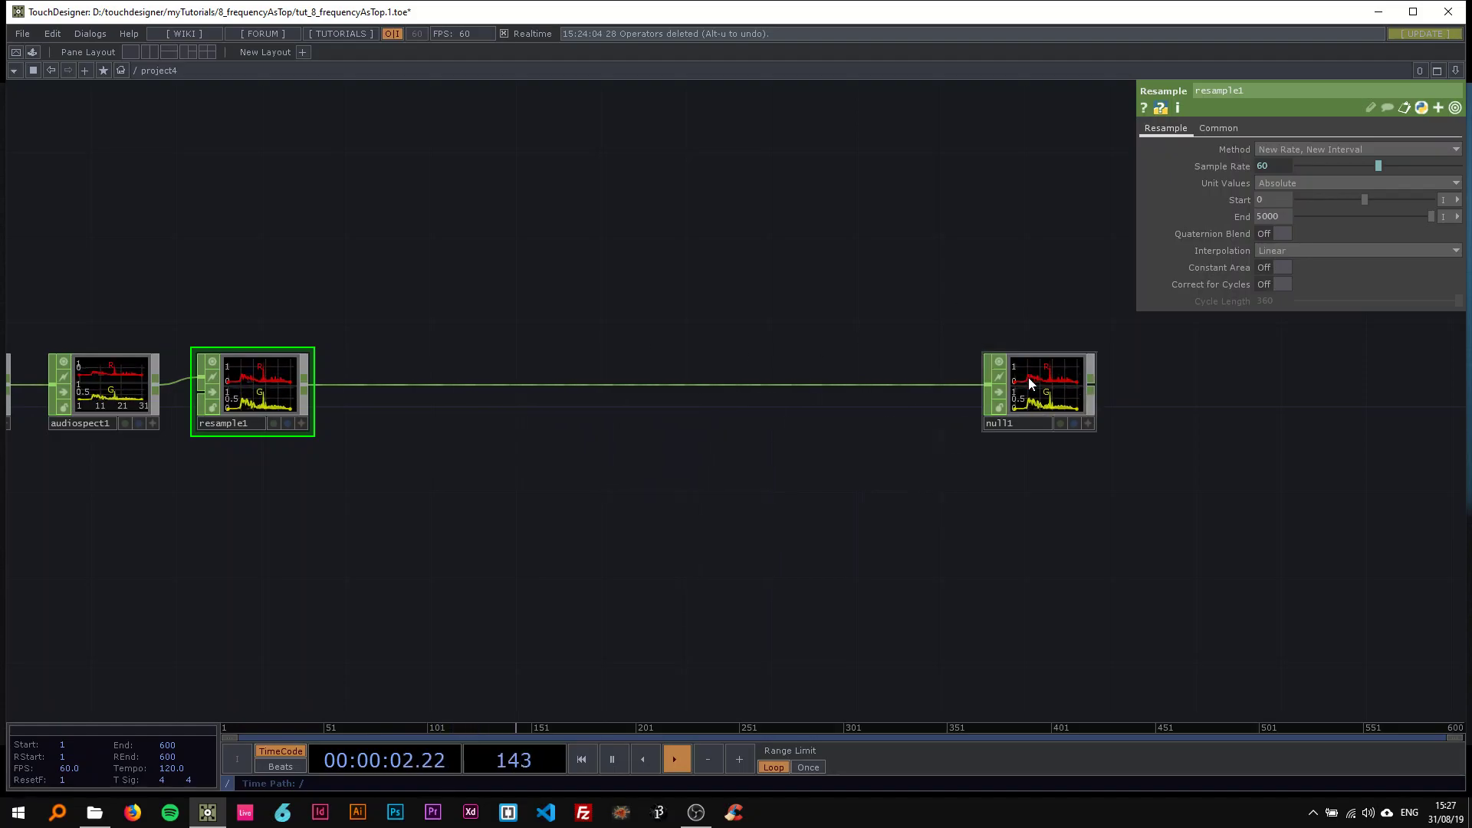
{"action": "left_click_drag", "start_coordinate": [1028, 378], "coordinate": [519, 377]}
- Add a CHOP to TOP fed by the Null CHOP's output and place it just after the Null CHOP
{"action": "scroll", "coordinate": [522, 377], "scroll_direction": "down", "scroll_amount": 3}
{"action": "mouse_move", "coordinate": [480, 331]}
{"action": "left_mouse_down"}
{"action": "mouse_move", "coordinate": [634, 340]}
{"action": "mouse_move", "coordinate": [458, 320]}
{"action": "left_mouse_up"}
{"action": "scroll", "coordinate": [681, 366], "scroll_direction": "up", "scroll_amount": 4}
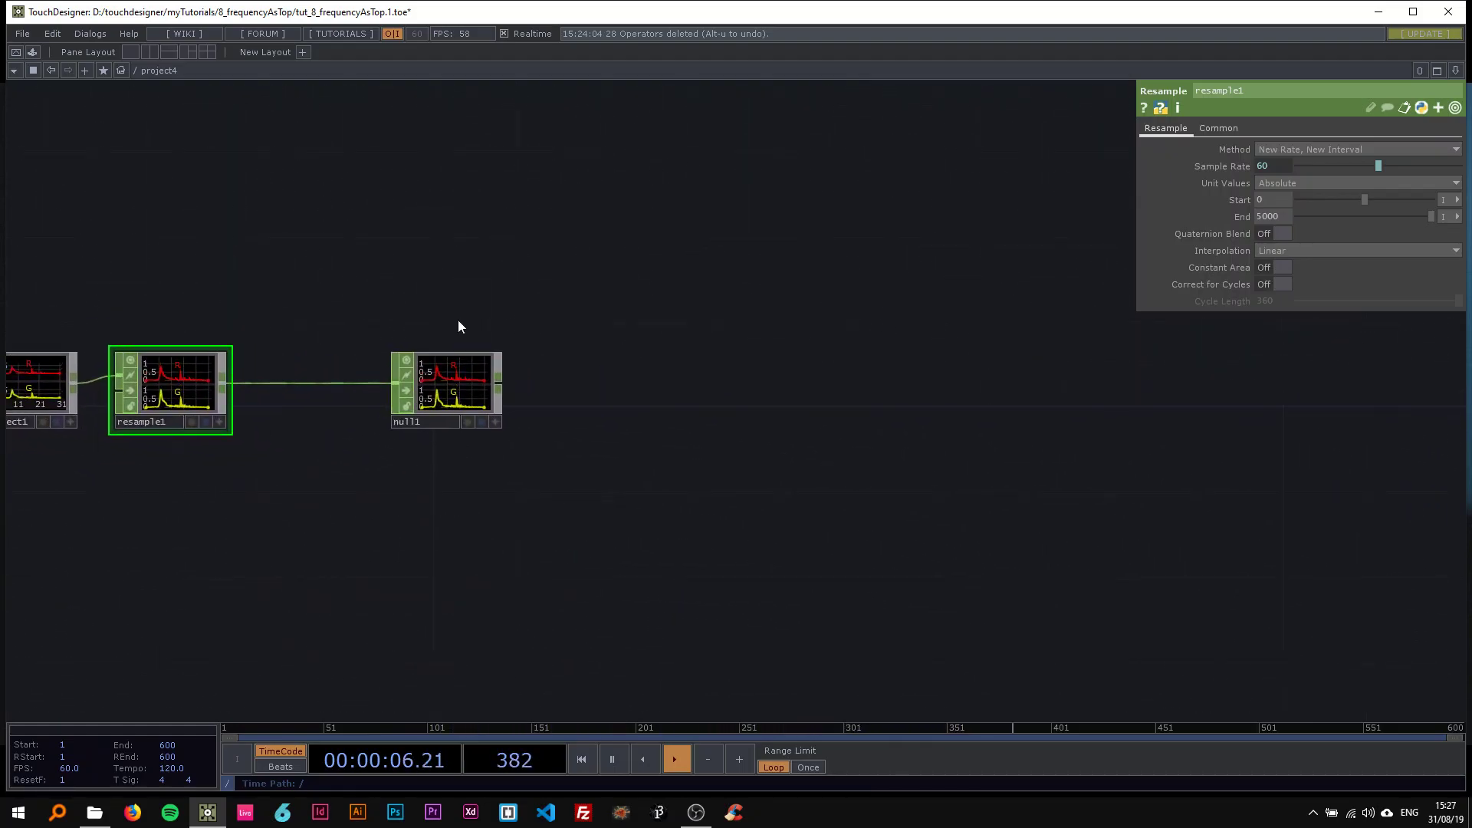
{"action": "left_click", "coordinate": [496, 381]}
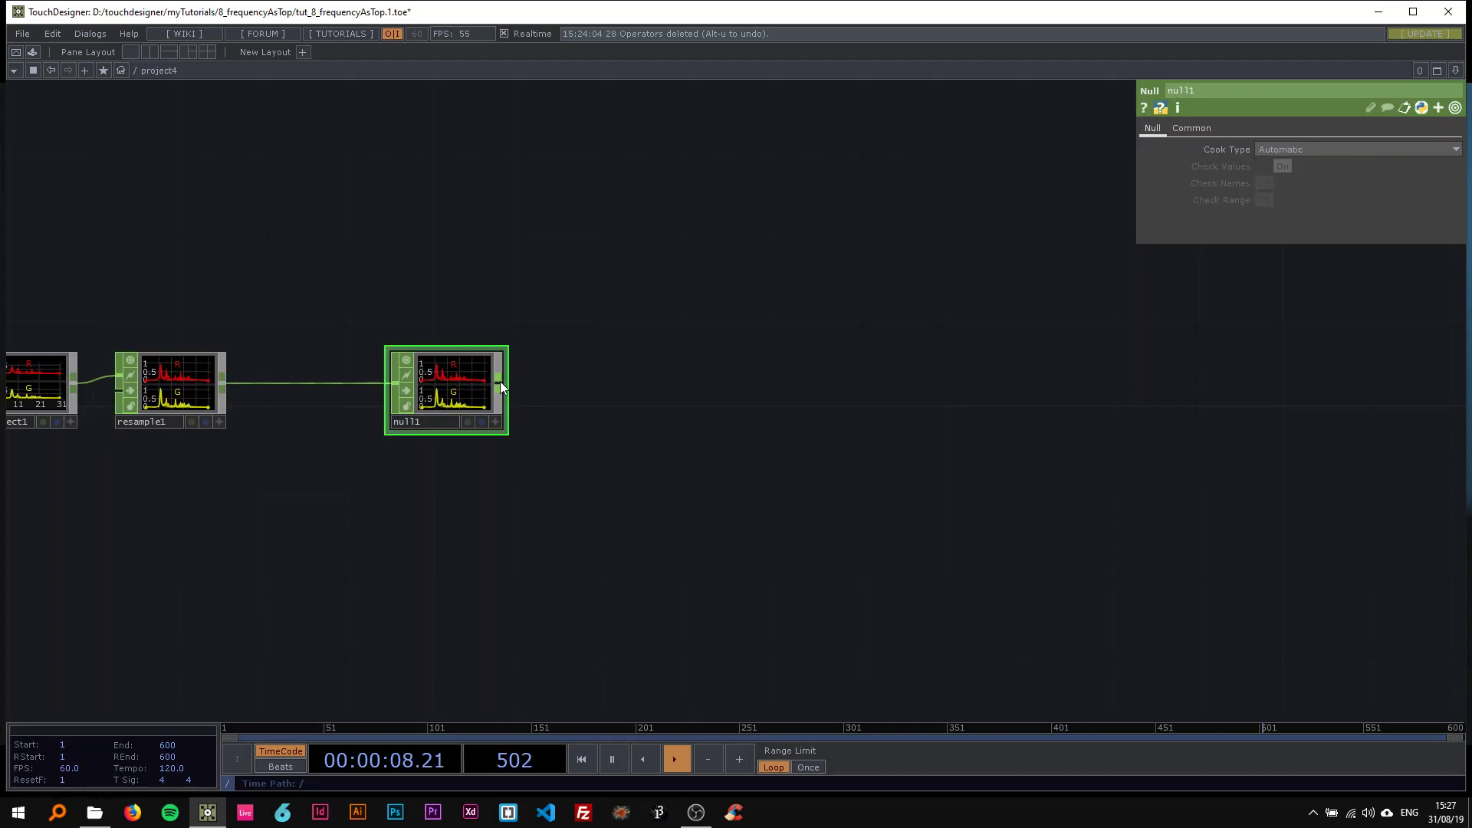
{"action": "right_click", "coordinate": [499, 380]}
{"action": "left_click", "coordinate": [301, 212]}
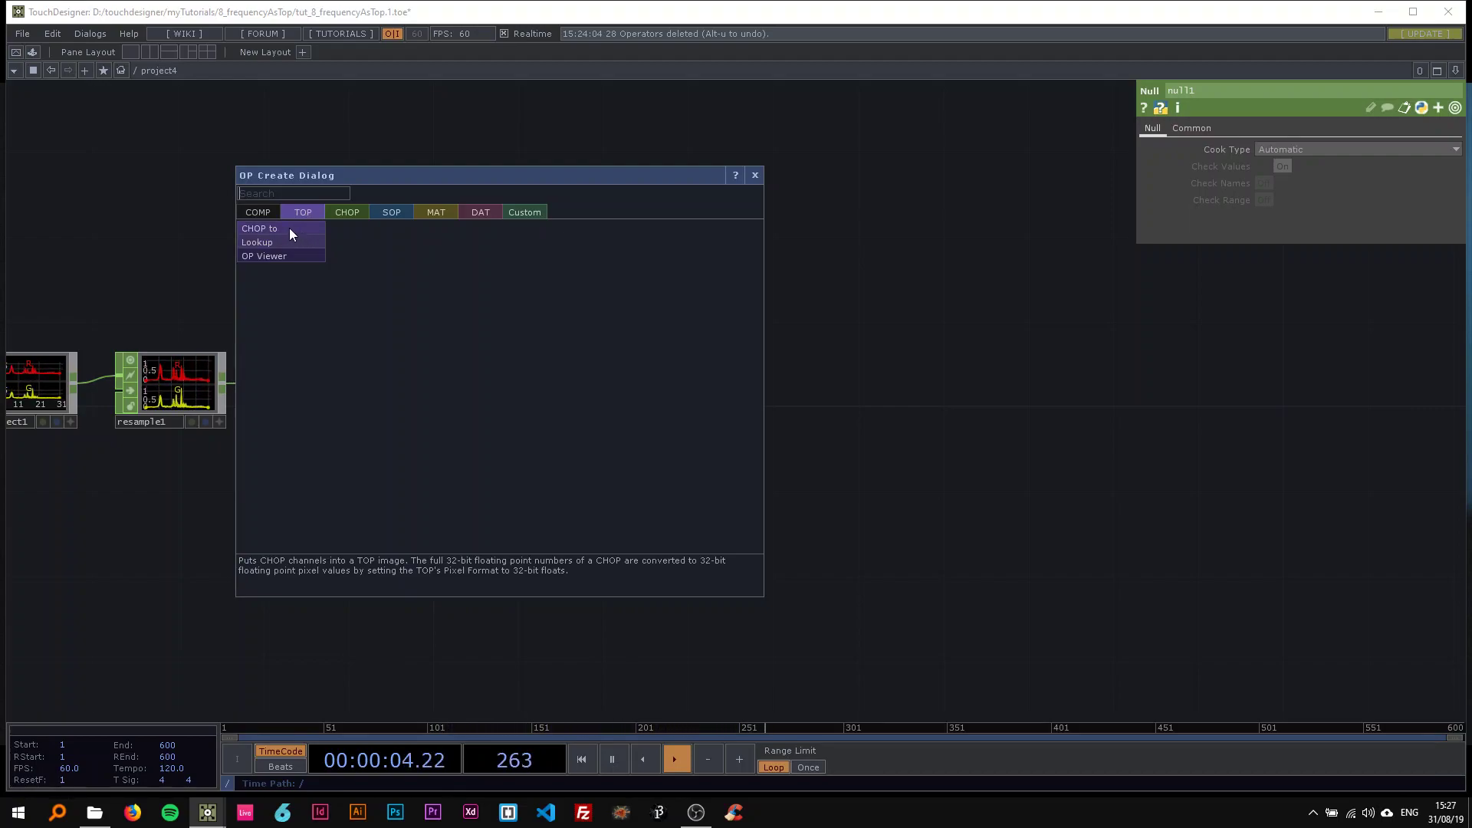
{"action": "left_click", "coordinate": [288, 228]}
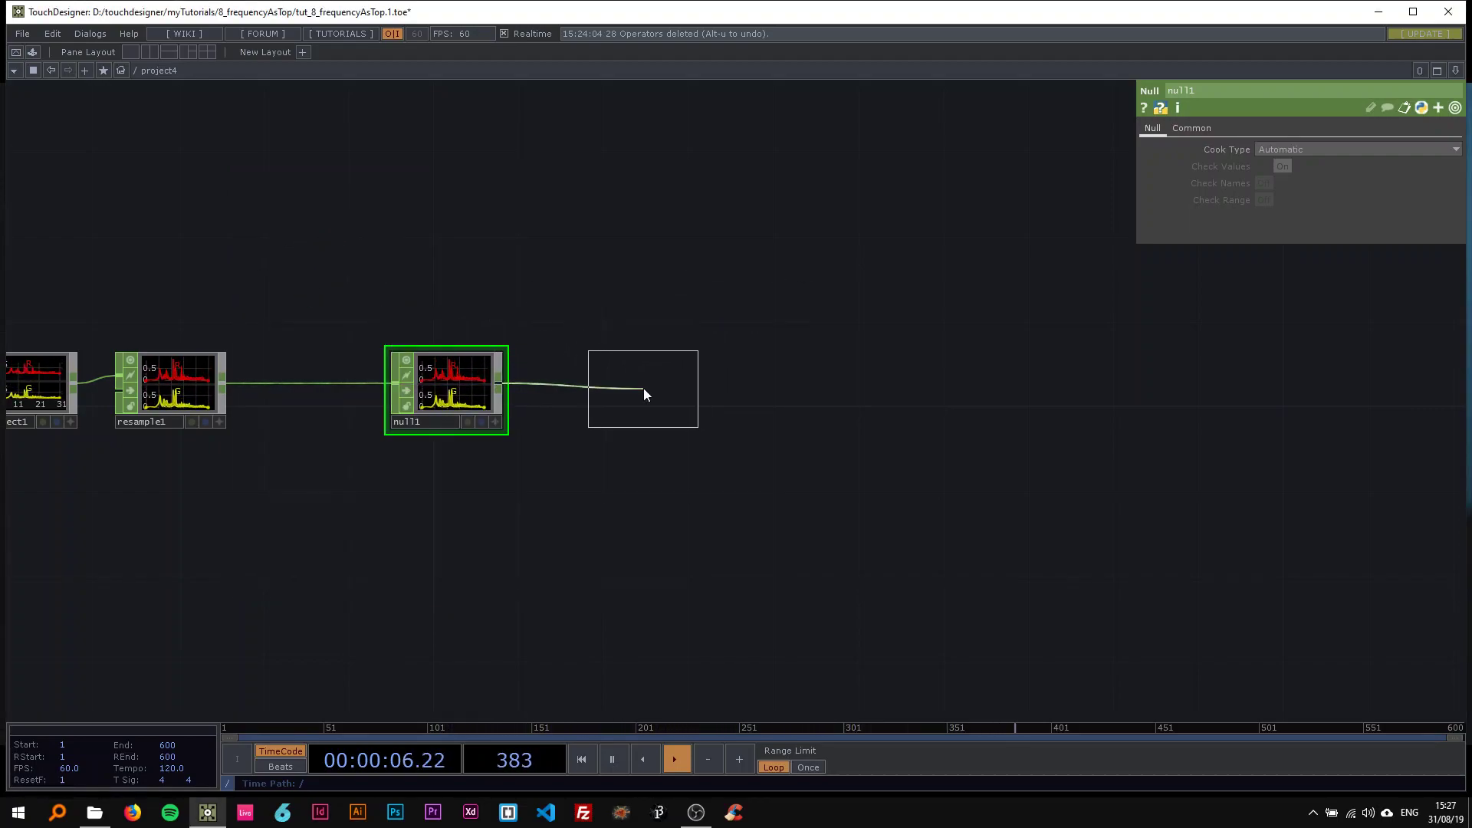
{"action": "left_click", "coordinate": [644, 389]}
{"action": "left_click_drag", "start_coordinate": [642, 388], "coordinate": [668, 376]}
{"action": "left_click", "coordinate": [637, 390]}
- Set the CHOP to TOP's Data Format to RG
{"action": "scroll", "coordinate": [684, 388], "scroll_direction": "up", "scroll_amount": 8}
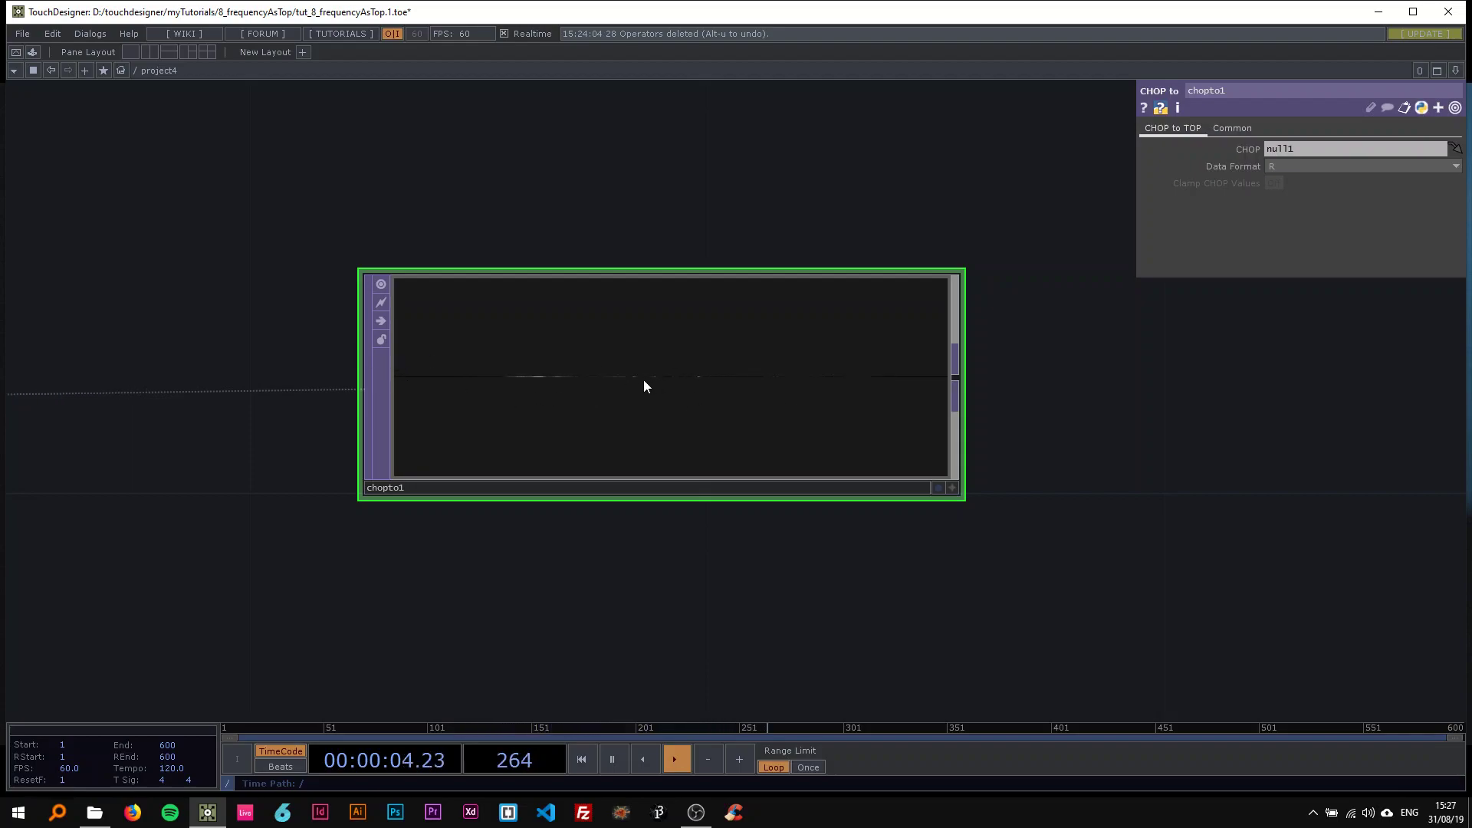
{"action": "scroll", "coordinate": [532, 399], "scroll_direction": "up", "scroll_amount": 2}
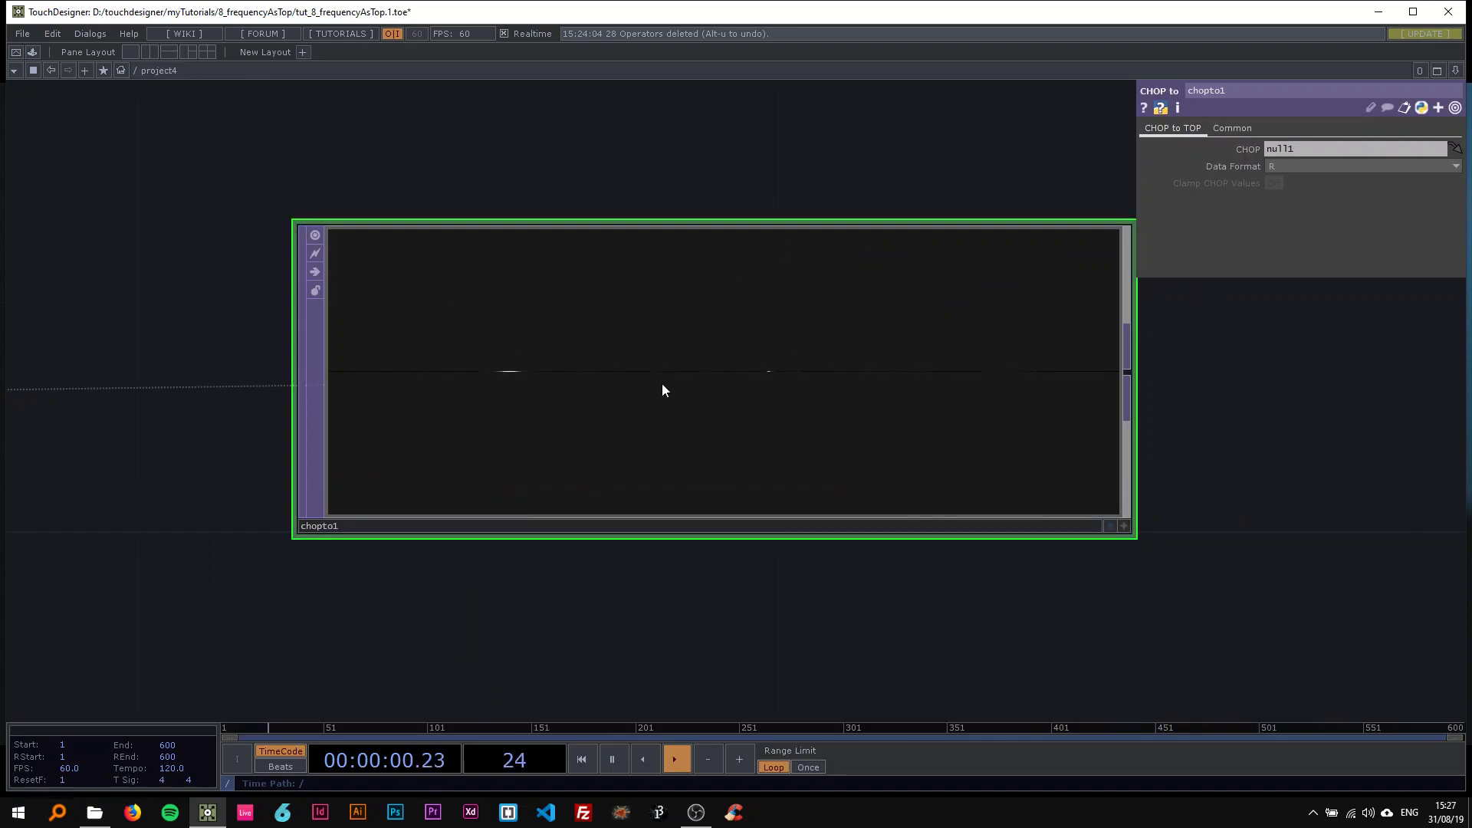
{"action": "scroll", "coordinate": [661, 387], "scroll_direction": "up", "scroll_amount": 2}
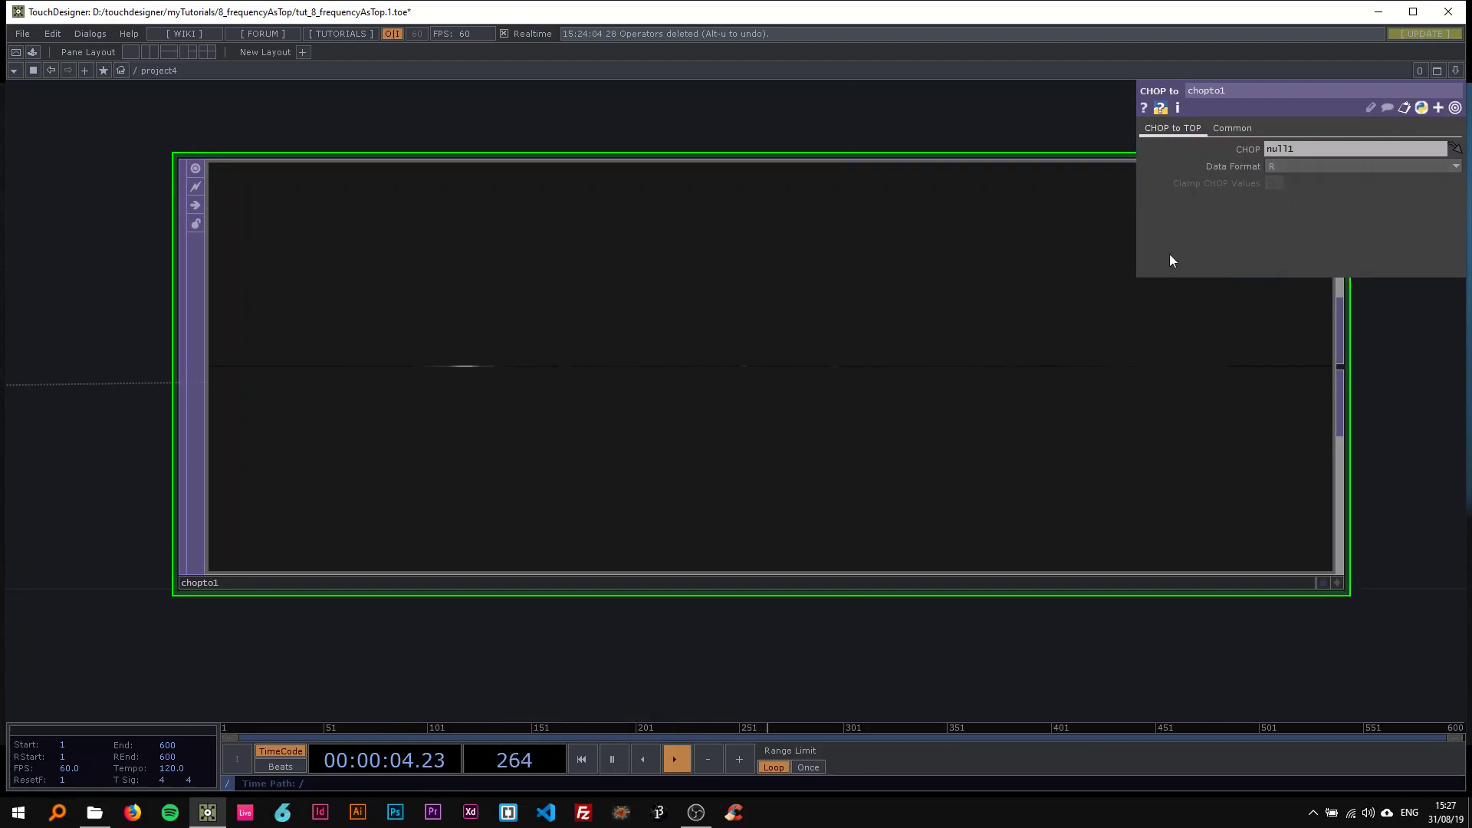
{"action": "left_click", "coordinate": [1276, 167]}
{"action": "left_click", "coordinate": [1285, 195]}
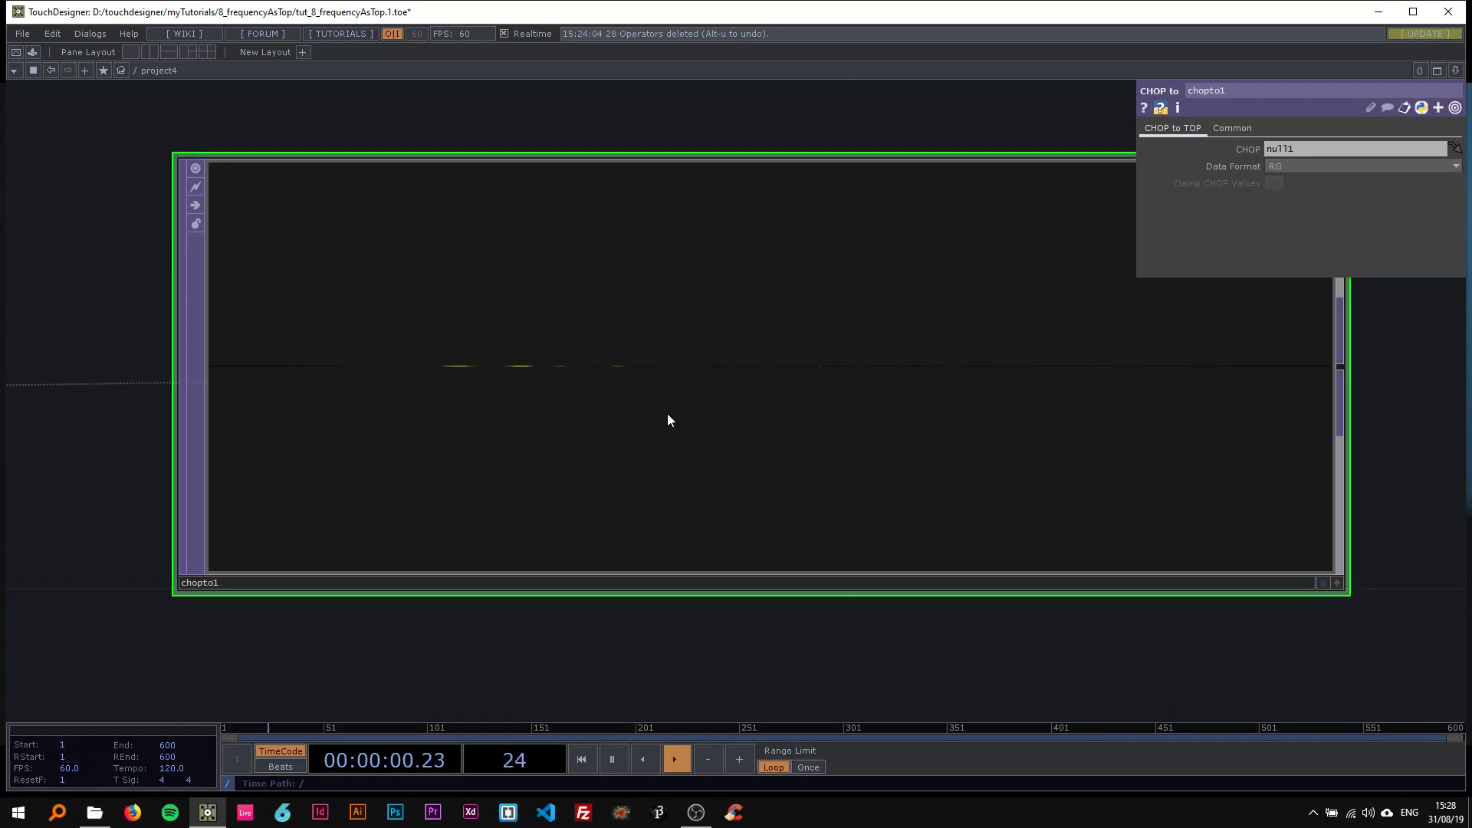
- Open the Pixel Format options in the CHOP to TOP's common parameters
{"action": "scroll", "coordinate": [411, 399], "scroll_direction": "down", "scroll_amount": 2}
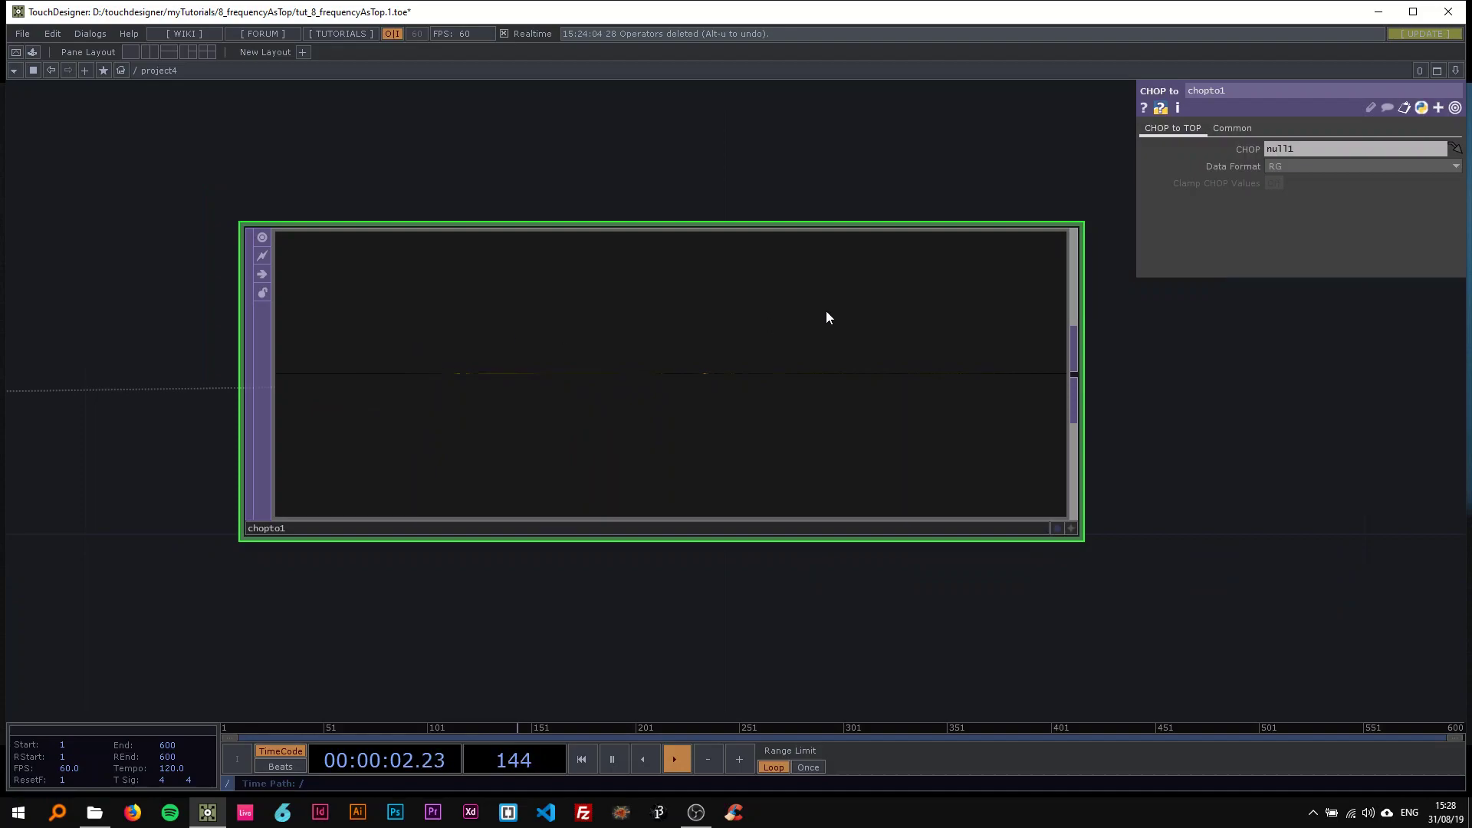
{"action": "left_click", "coordinate": [1236, 127]}
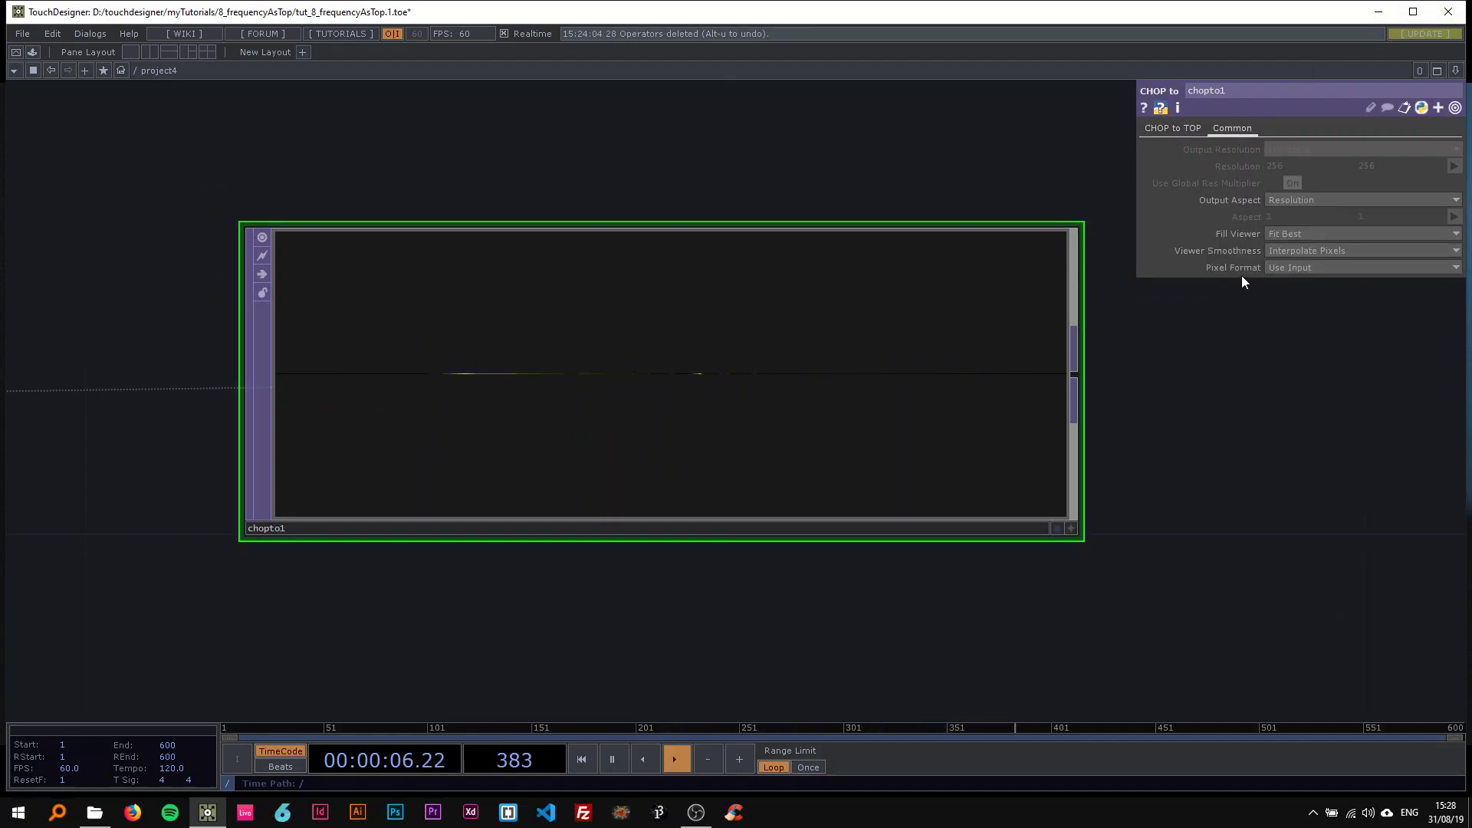
{"action": "left_click", "coordinate": [1293, 269]}
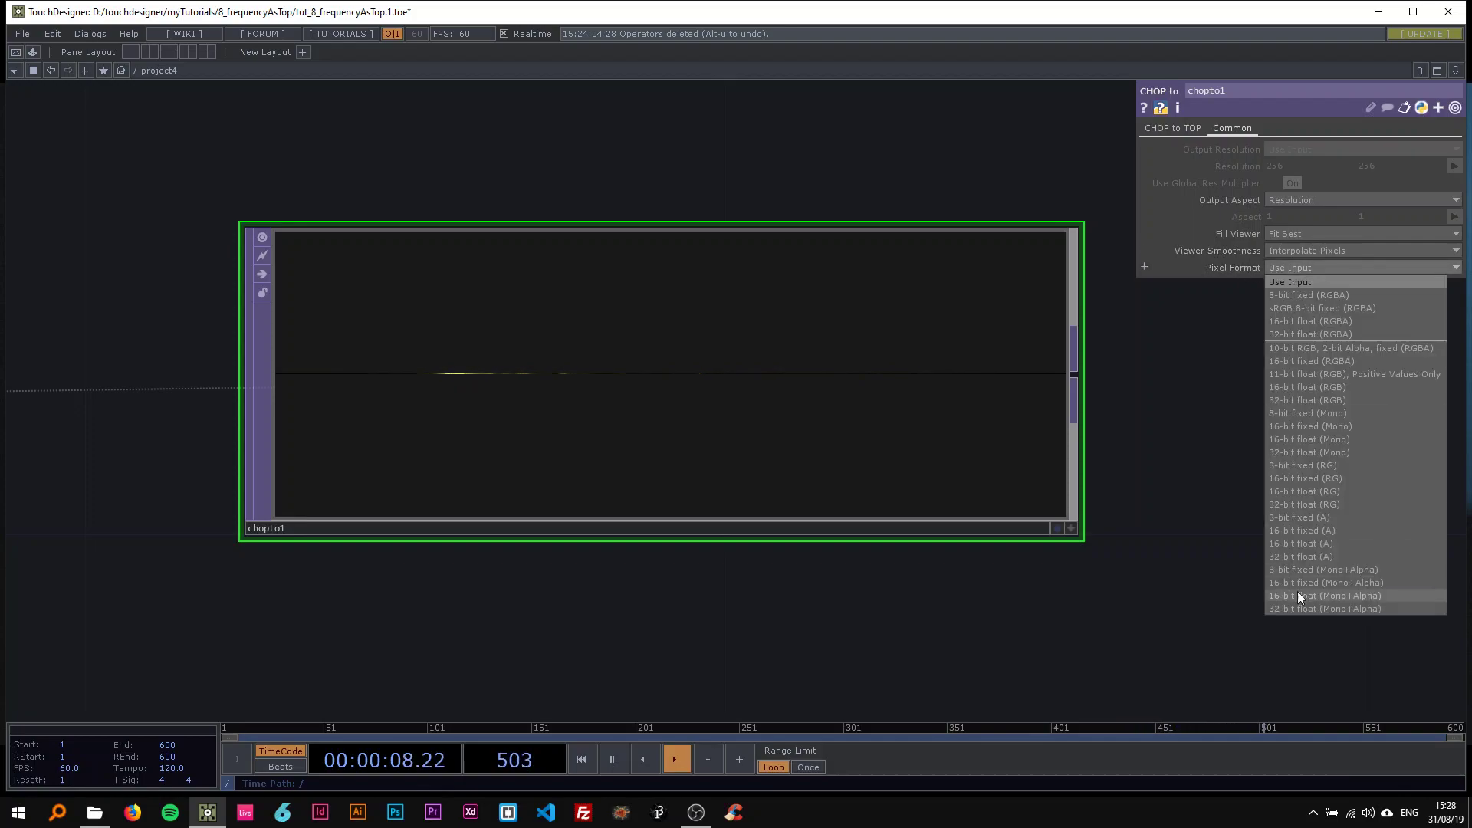
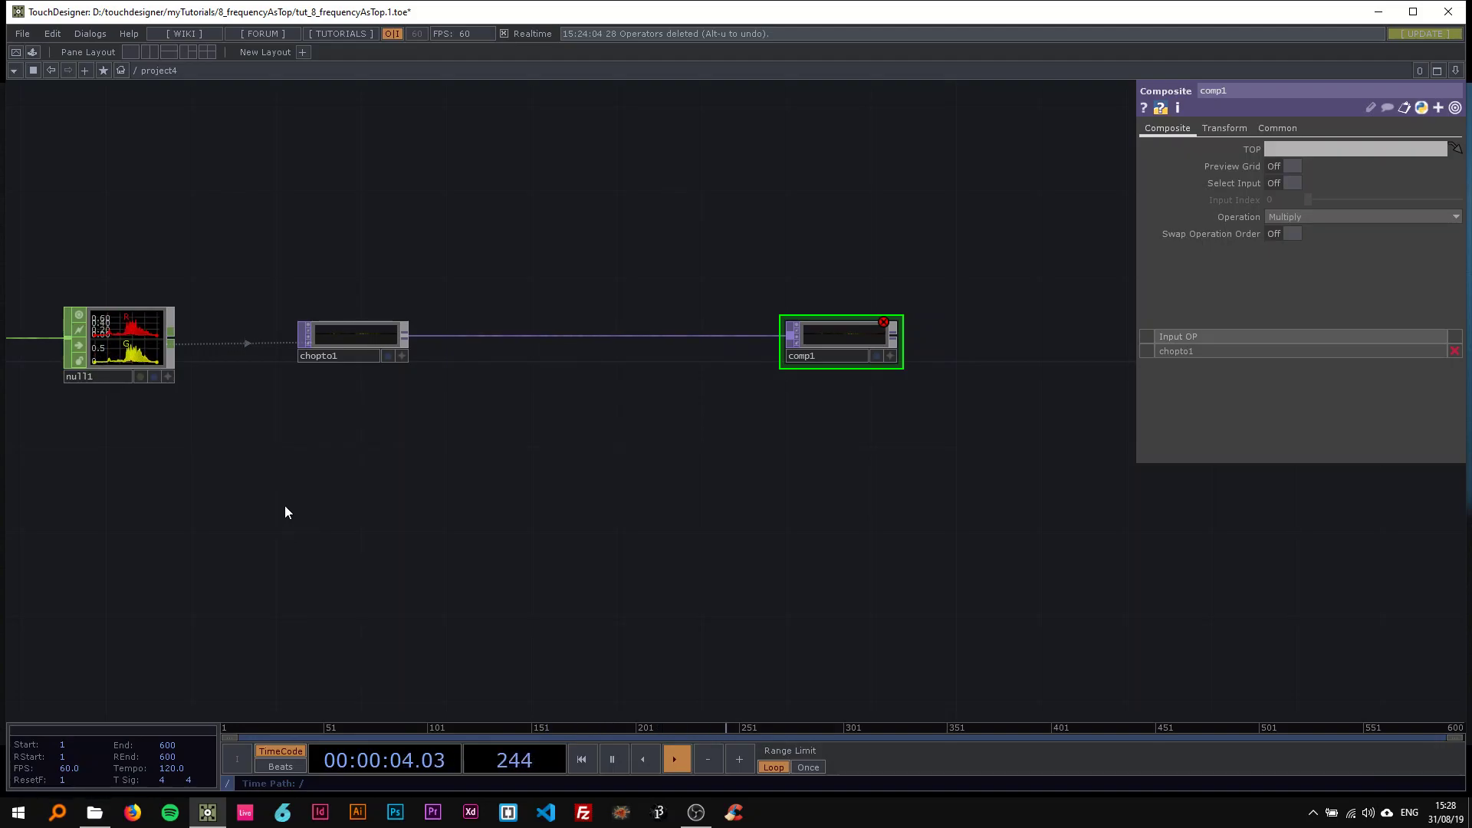
- Add a Noise TOP to the network below the CHOP to TOP
{"action": "key", "text": "Tab"}
{"action": "type", "text": "noi"}
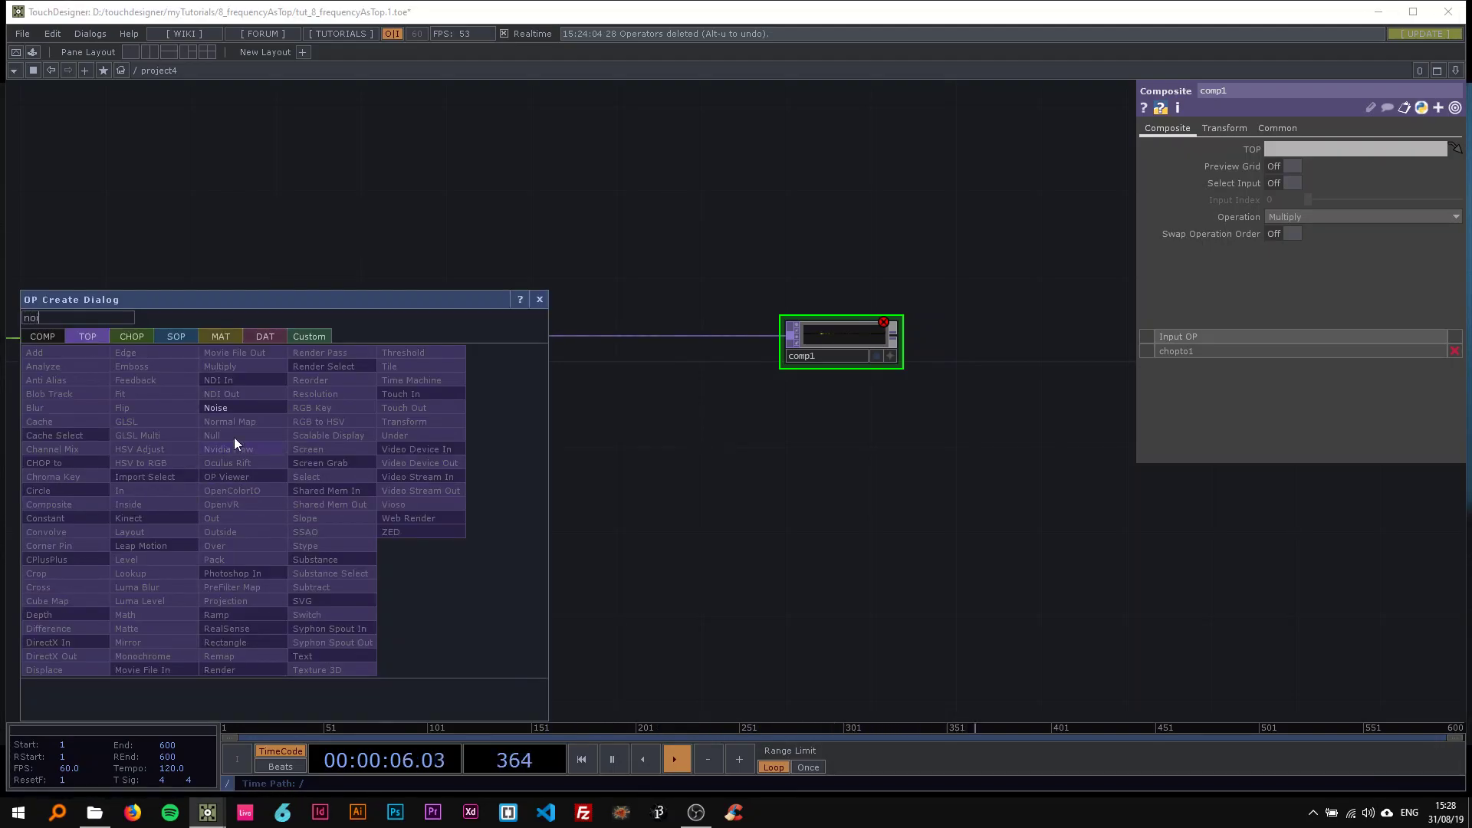
{"action": "left_click", "coordinate": [230, 405]}
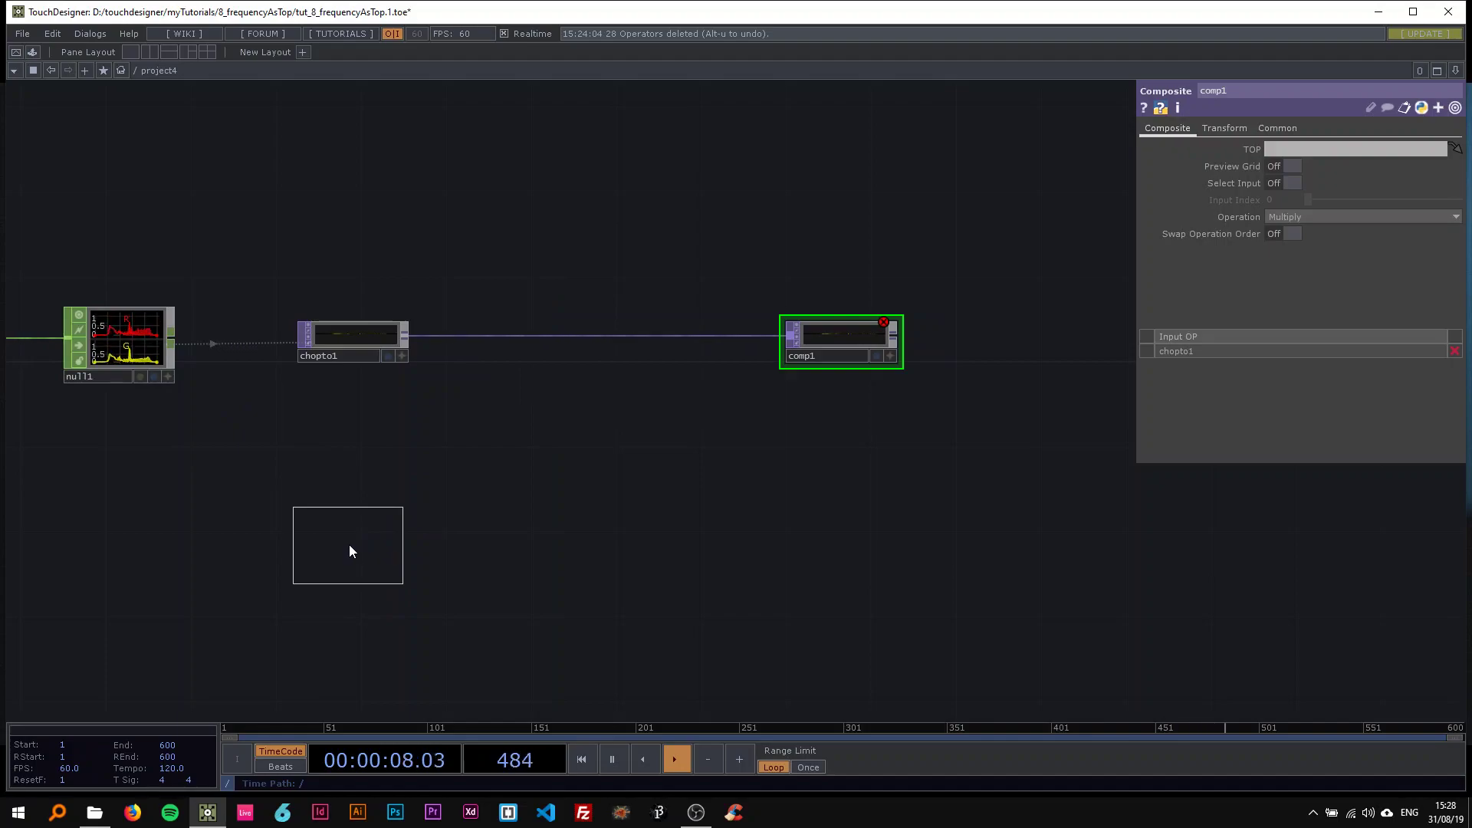
{"action": "left_click", "coordinate": [349, 544]}
{"action": "left_click_drag", "start_coordinate": [354, 536], "coordinate": [355, 556]}
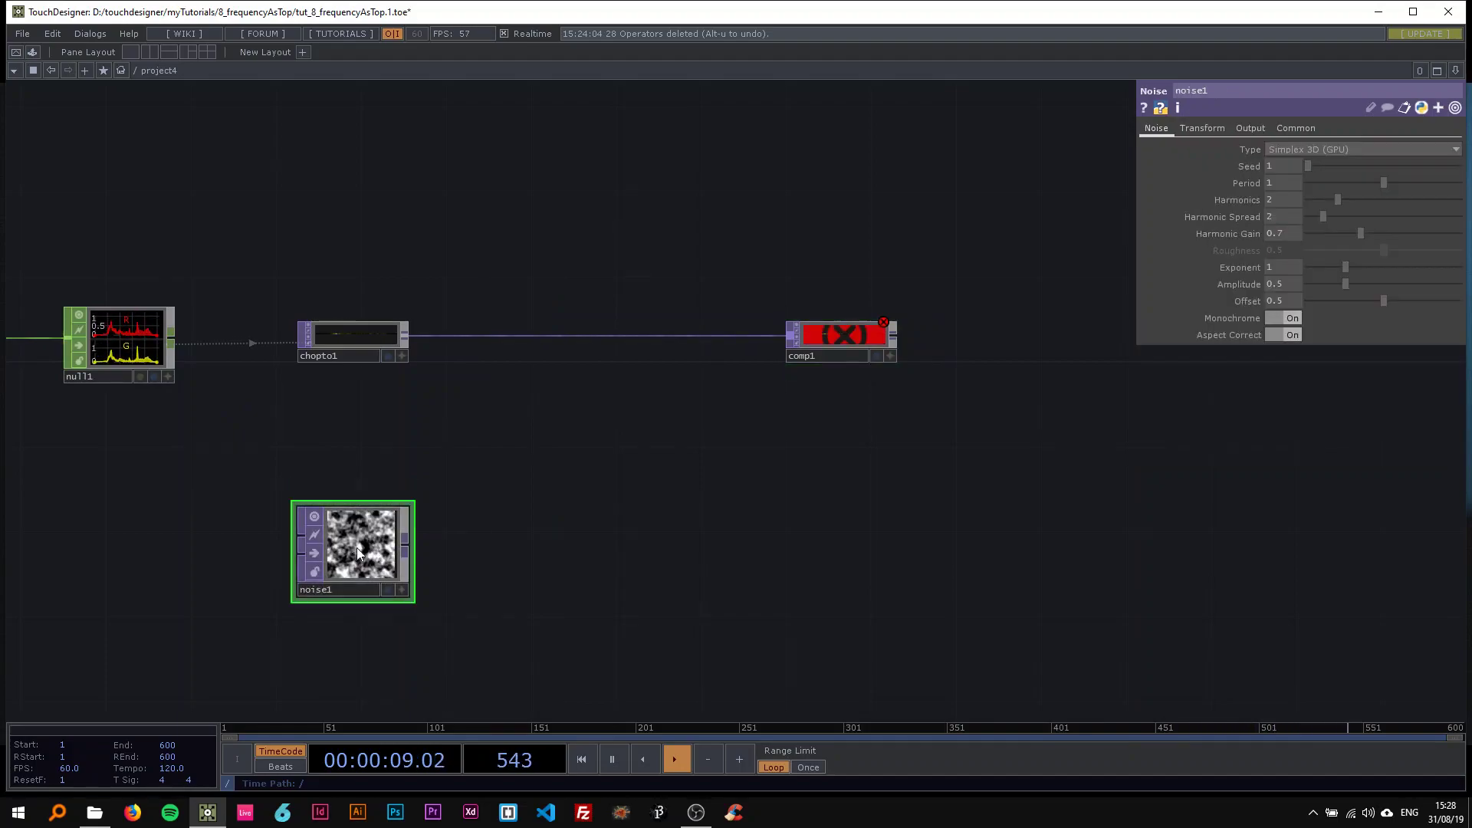
- Set the Noise TOP's resolution to 1920 by 1080
{"action": "left_click", "coordinate": [1298, 129]}
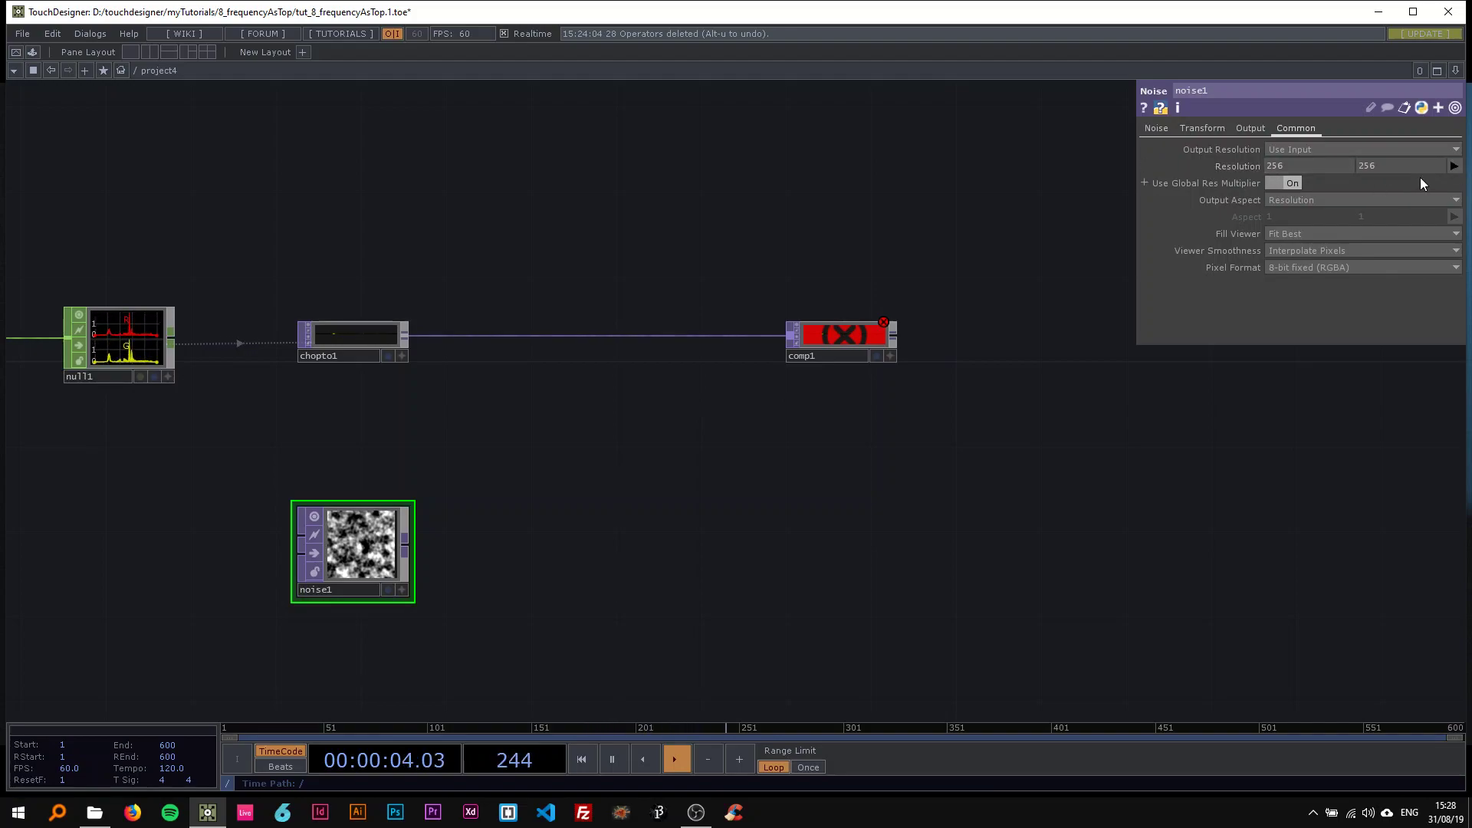
{"action": "left_click", "coordinate": [1454, 166]}
{"action": "left_click", "coordinate": [1439, 244]}
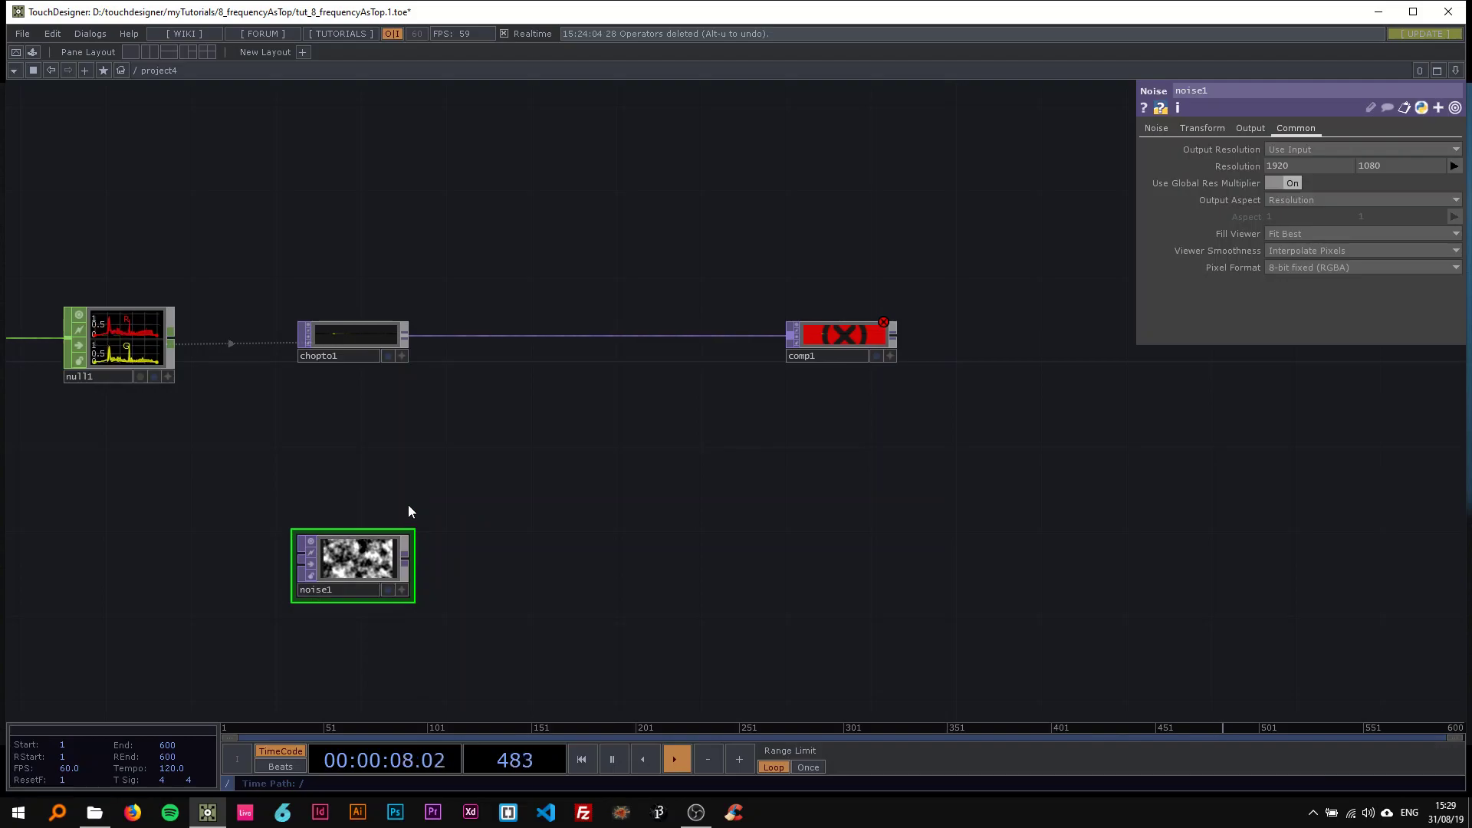
- Add a Level TOP after the Noise TOP and wire its output into the Composite TOP as a second input
{"action": "left_click_drag", "start_coordinate": [430, 518], "coordinate": [377, 434]}
{"action": "key", "text": "Tab"}
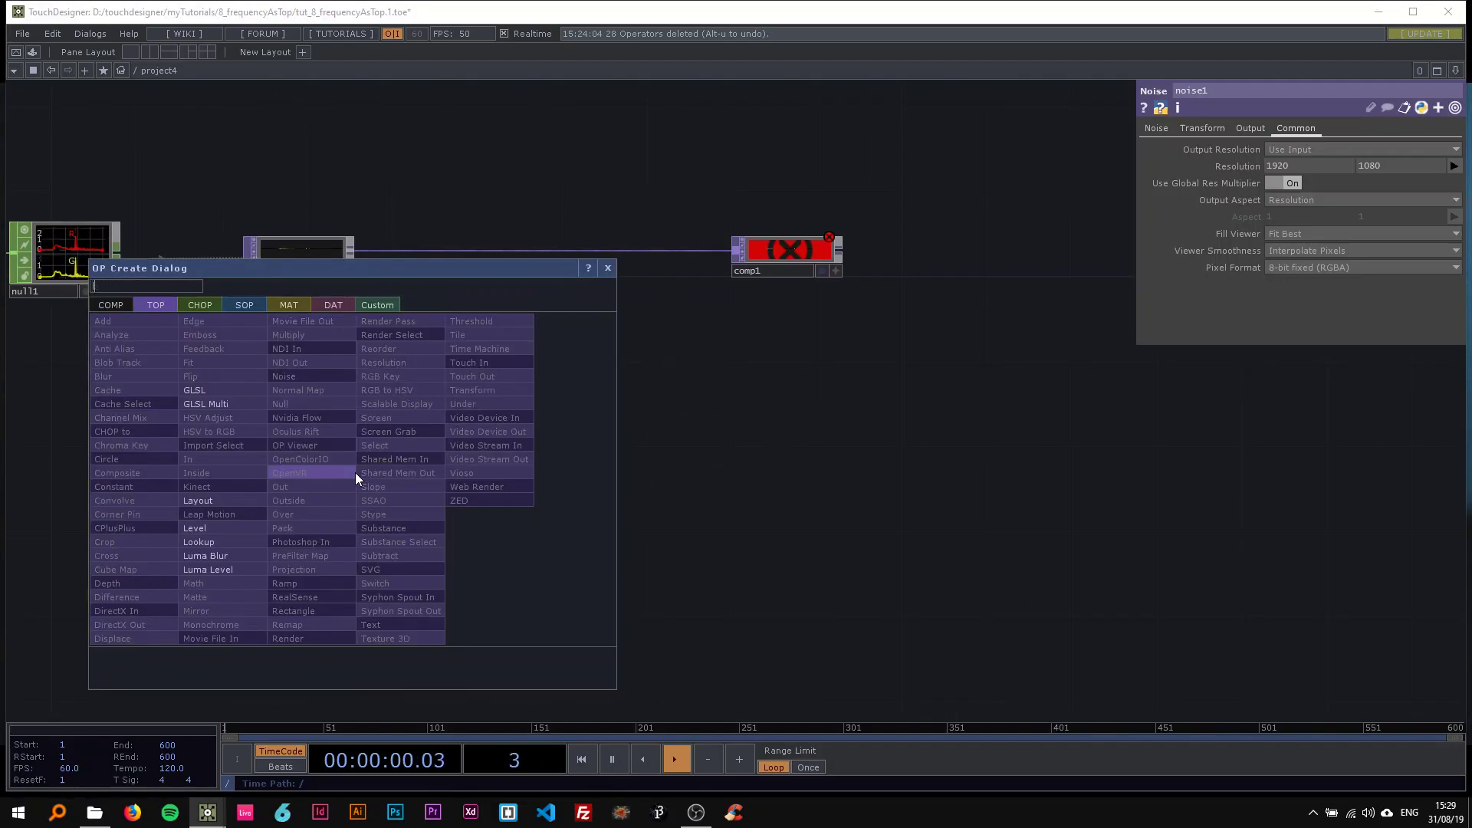
{"action": "left_click", "coordinate": [192, 529]}
{"action": "left_click", "coordinate": [483, 485]}
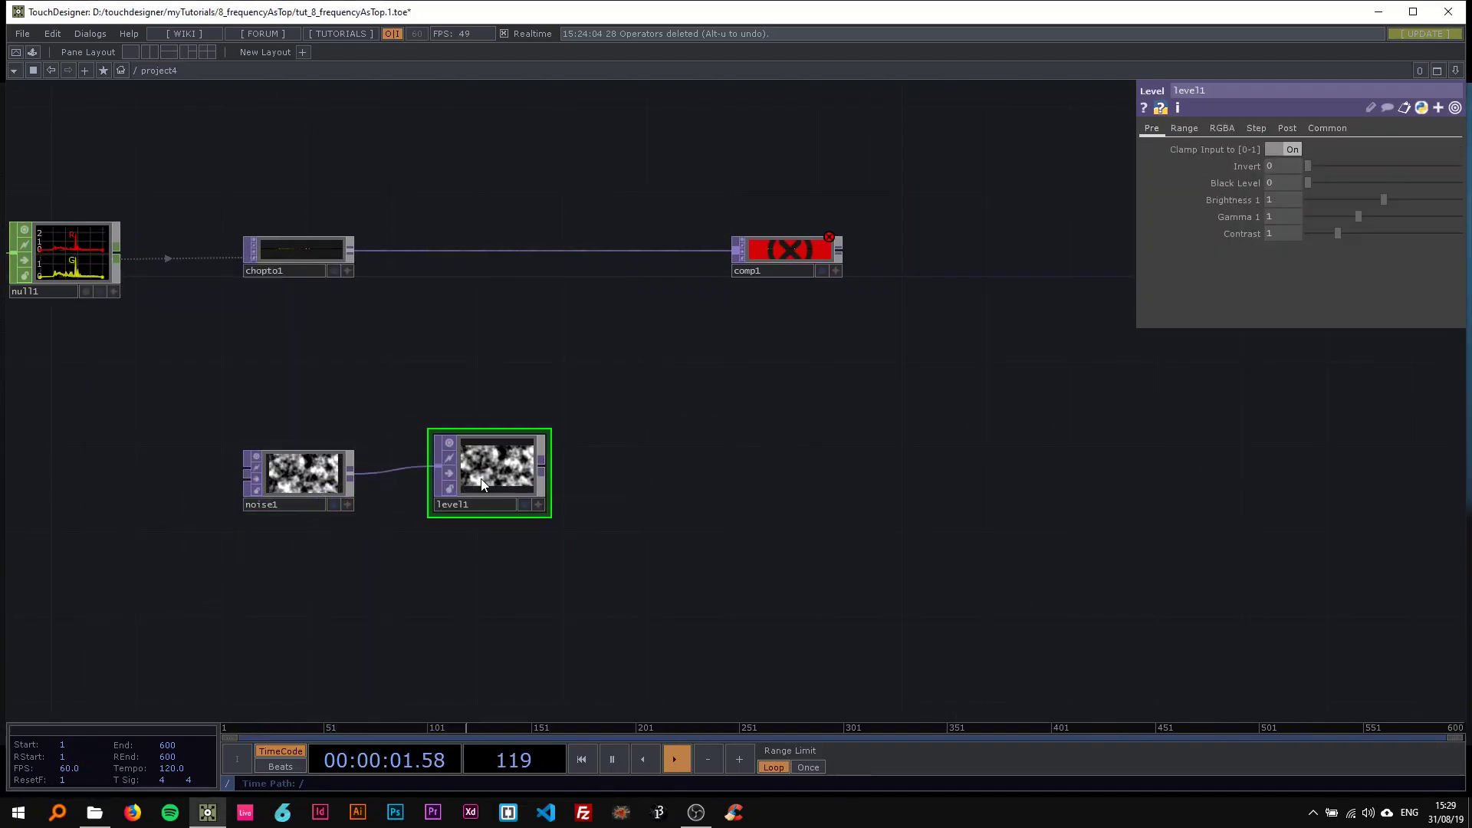
{"action": "left_click_drag", "start_coordinate": [541, 471], "coordinate": [738, 250]}
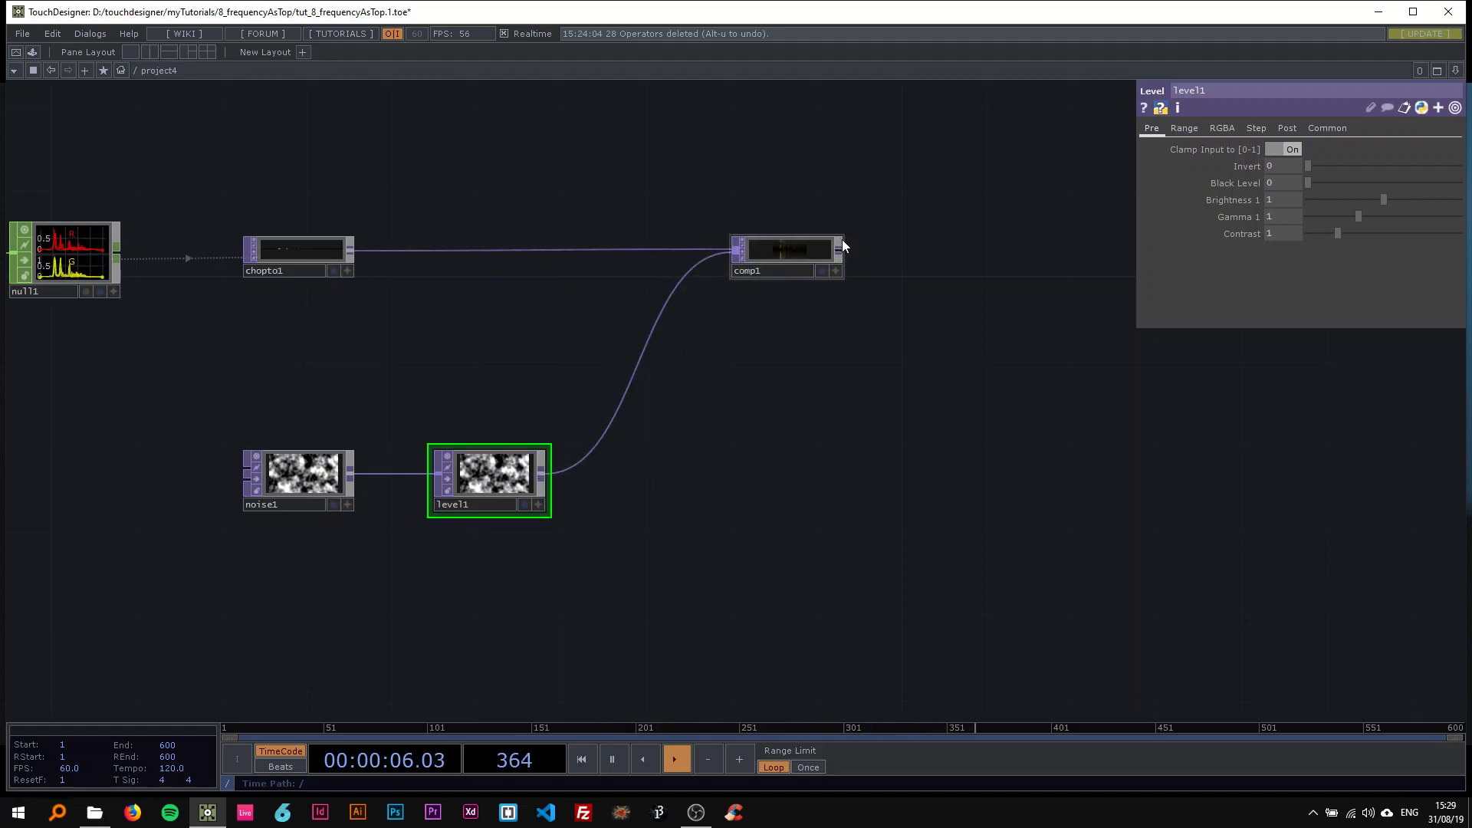
- Examine the Composite TOP's output up close and how the CHOP to TOP and noise branches feed it
{"action": "scroll", "coordinate": [821, 226], "scroll_direction": "up", "scroll_amount": 5}
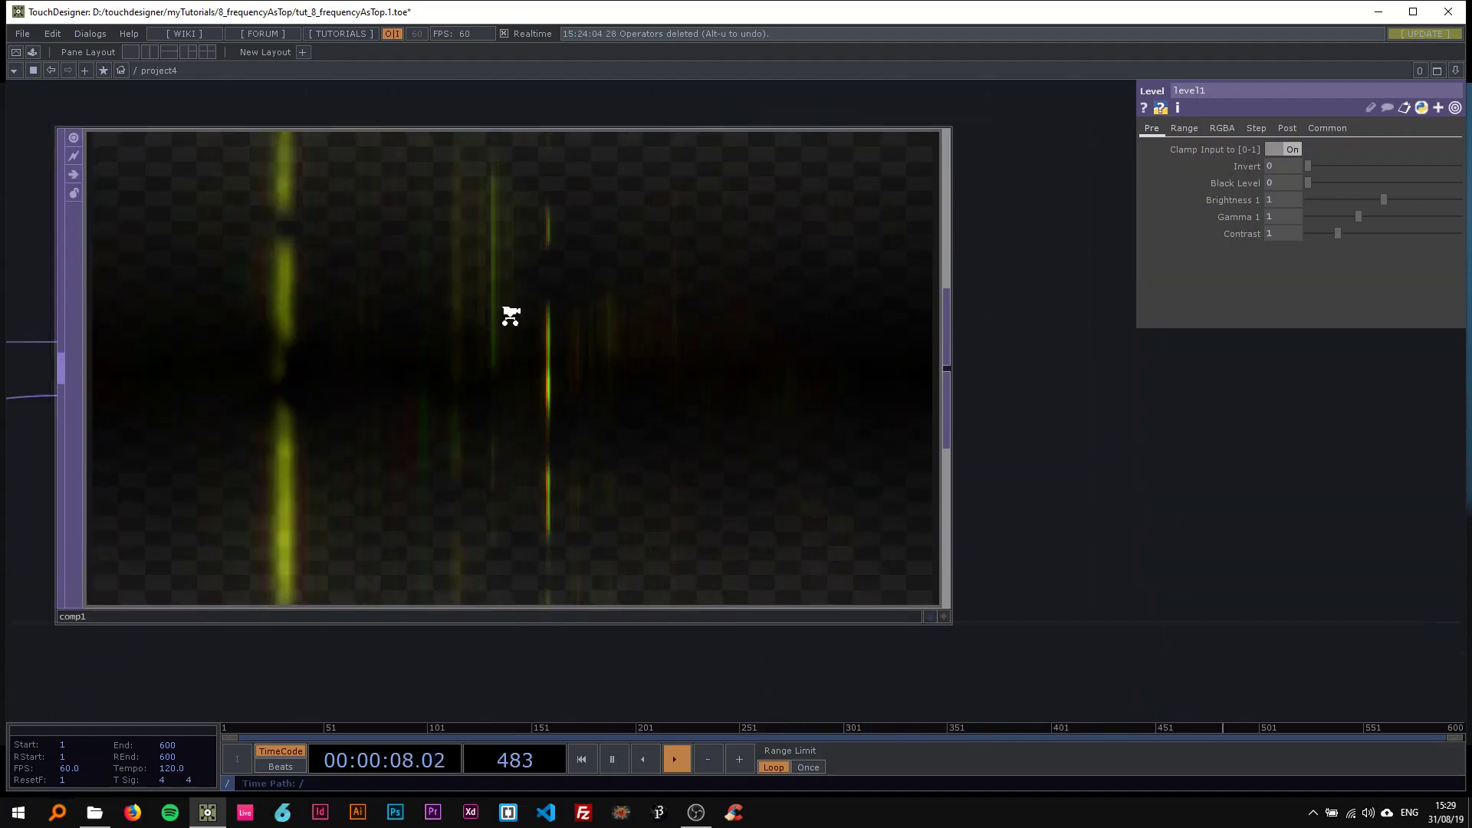
{"action": "scroll", "coordinate": [510, 316], "scroll_direction": "down", "scroll_amount": 2}
{"action": "scroll", "coordinate": [637, 398], "scroll_direction": "down", "scroll_amount": 4}
{"action": "left_click_drag", "start_coordinate": [261, 223], "coordinate": [867, 222]}
{"action": "scroll", "coordinate": [610, 284], "scroll_direction": "down", "scroll_amount": 5}
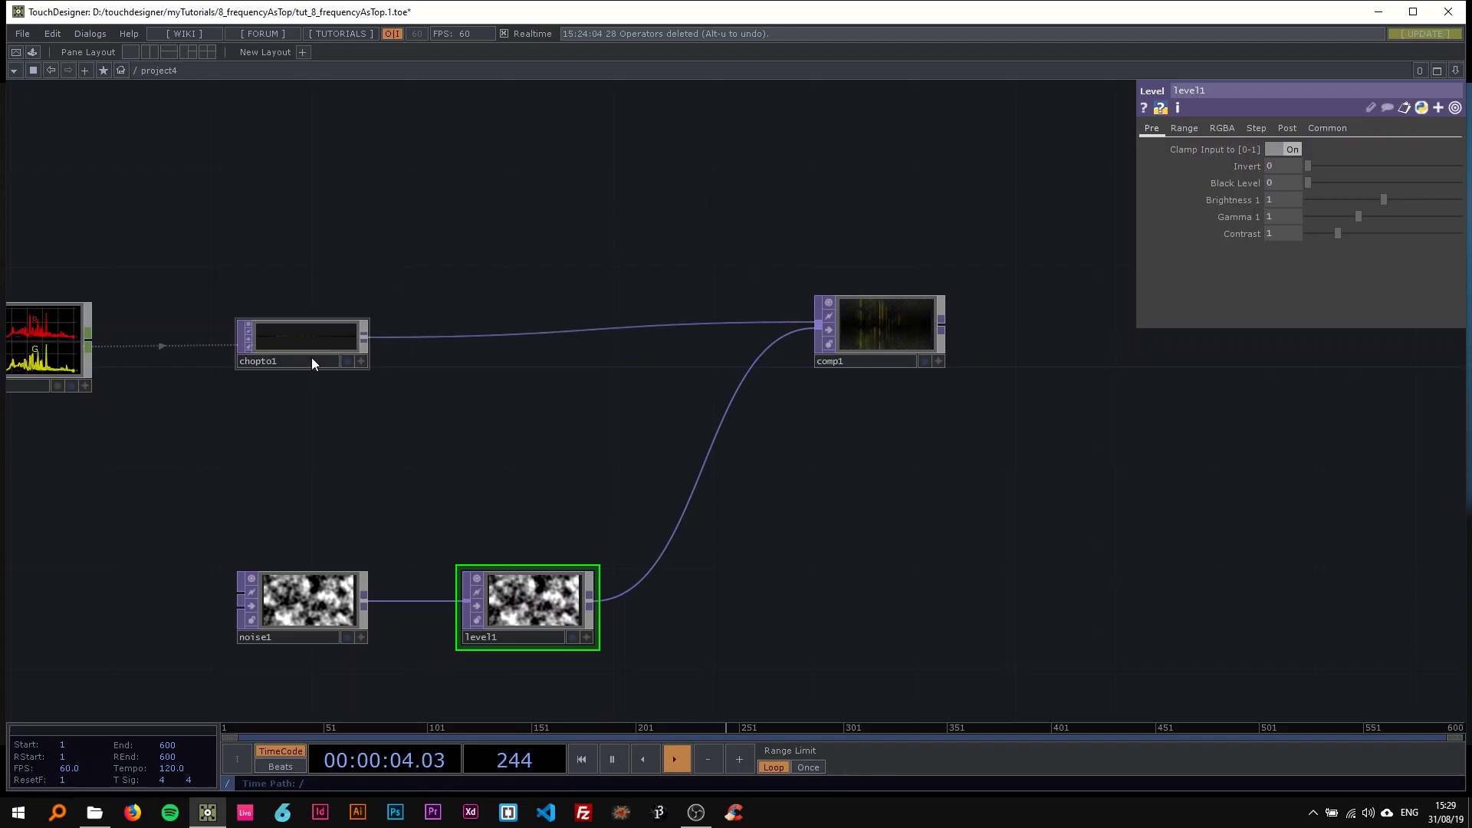
{"action": "scroll", "coordinate": [316, 353], "scroll_direction": "down", "scroll_amount": 2}
{"action": "scroll", "coordinate": [303, 342], "scroll_direction": "up", "scroll_amount": 5}
{"action": "left_click_drag", "start_coordinate": [564, 429], "coordinate": [96, 429]}
{"action": "left_click_drag", "start_coordinate": [844, 455], "coordinate": [586, 475]}
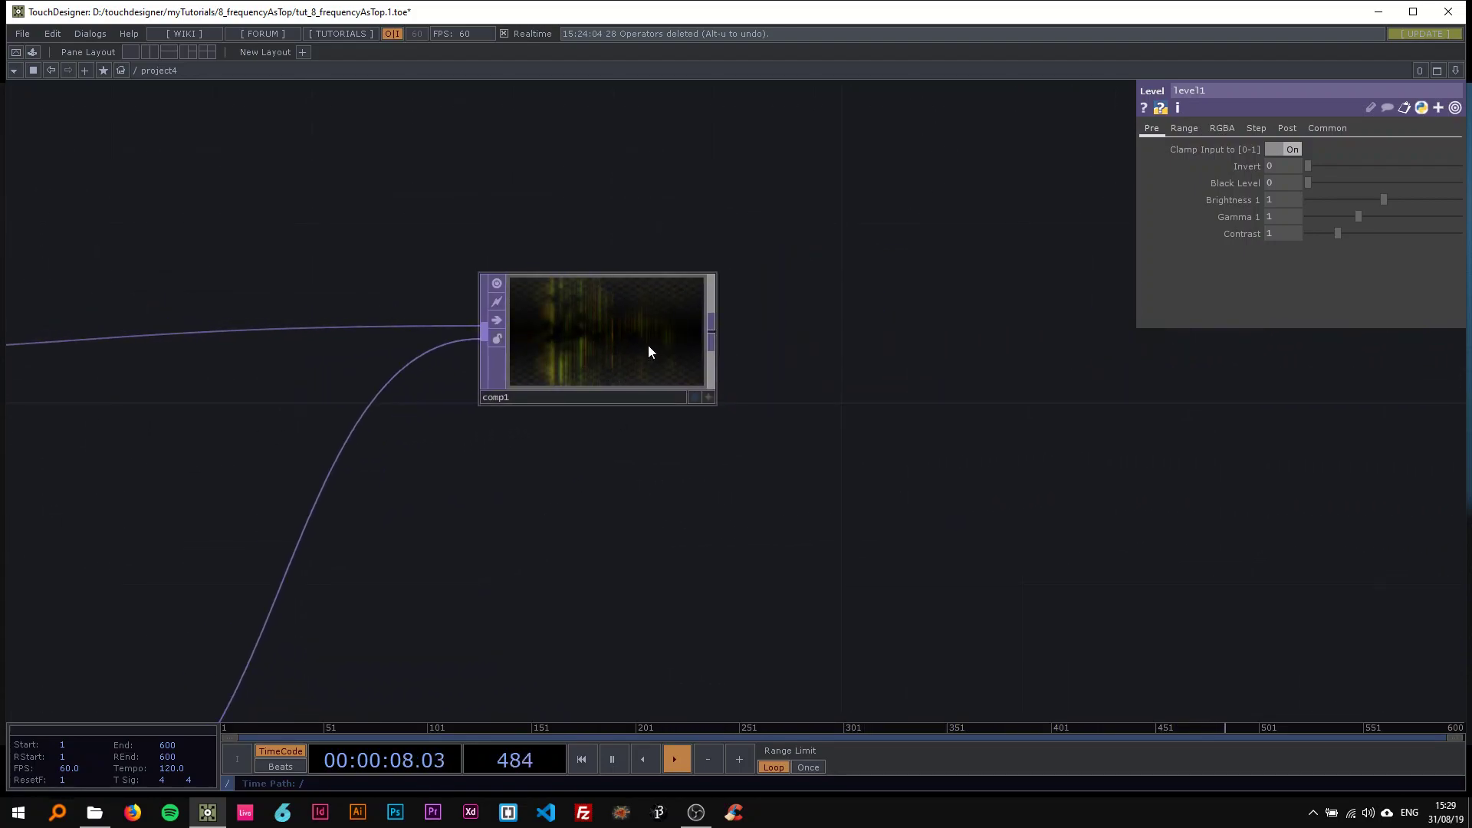
{"action": "scroll", "coordinate": [647, 345], "scroll_direction": "down", "scroll_amount": 5}
{"action": "scroll", "coordinate": [647, 345], "scroll_direction": "up", "scroll_amount": 2}
{"action": "scroll", "coordinate": [399, 435], "scroll_direction": "up", "scroll_amount": 3}
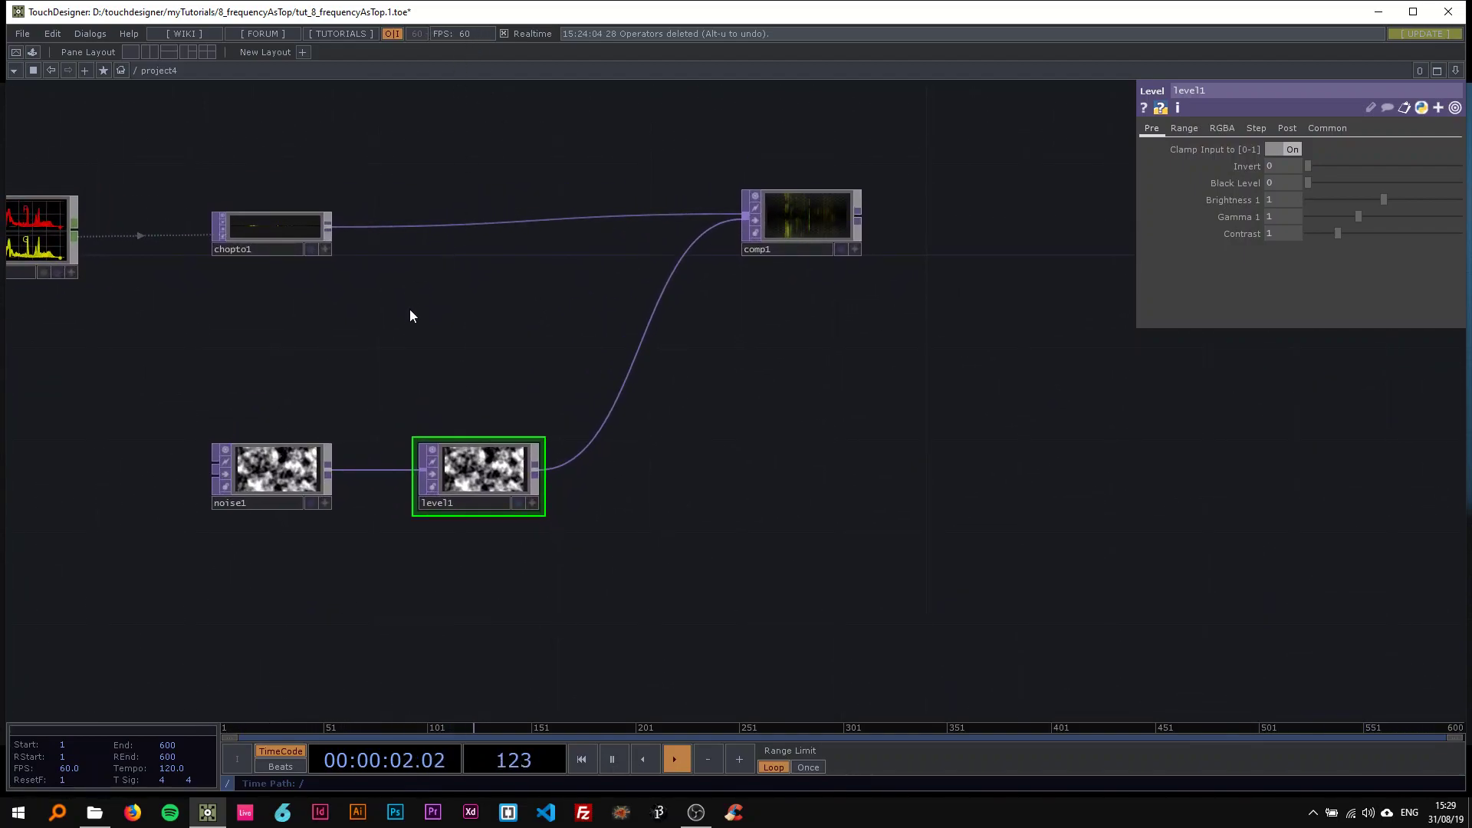
- Set the Noise TOP's Period to 7
{"action": "left_click", "coordinate": [268, 479]}
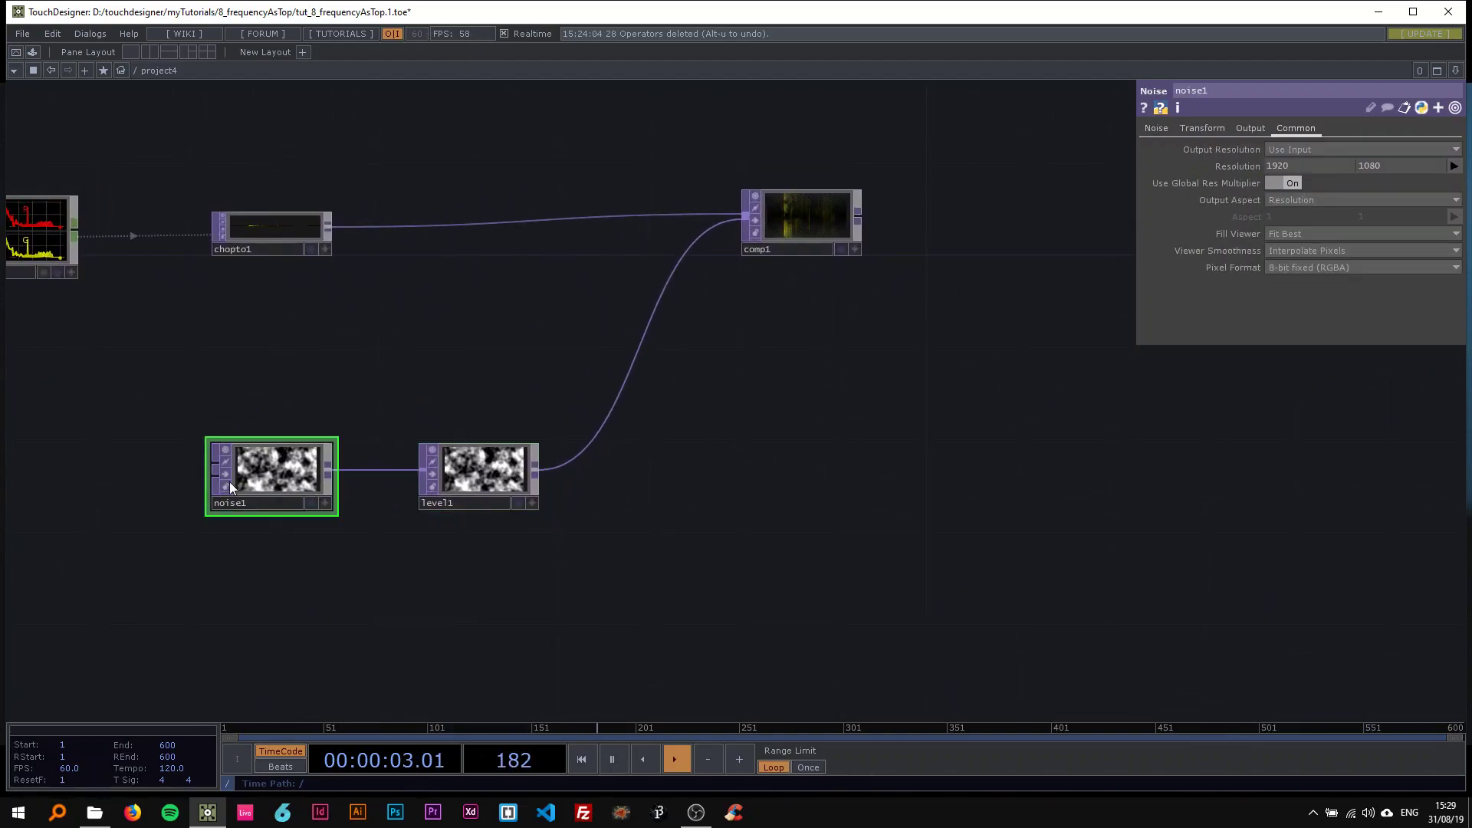
{"action": "left_click", "coordinate": [1157, 129]}
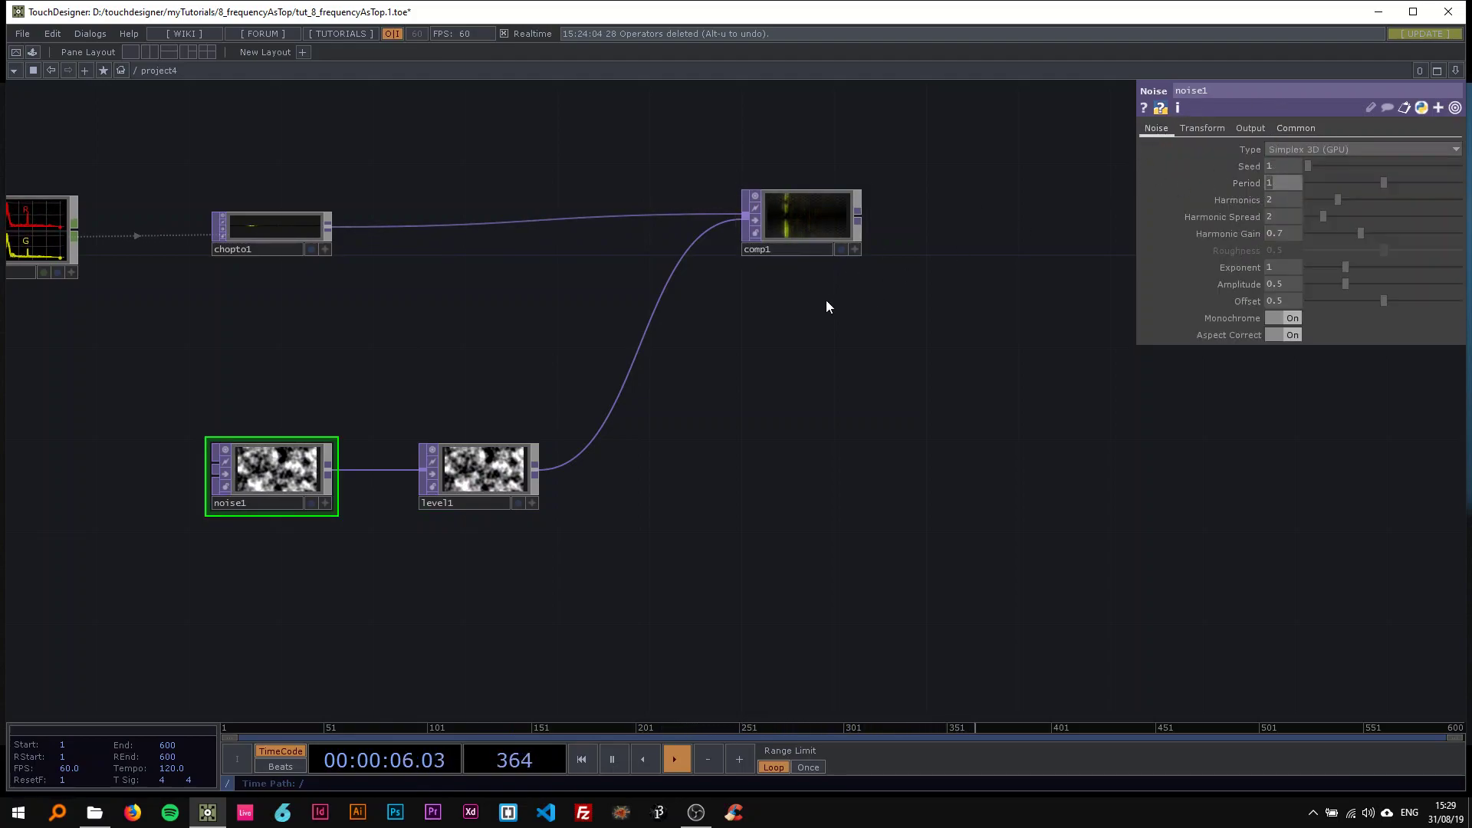
{"action": "type", "text": "7"}
{"action": "key", "text": "Return"}
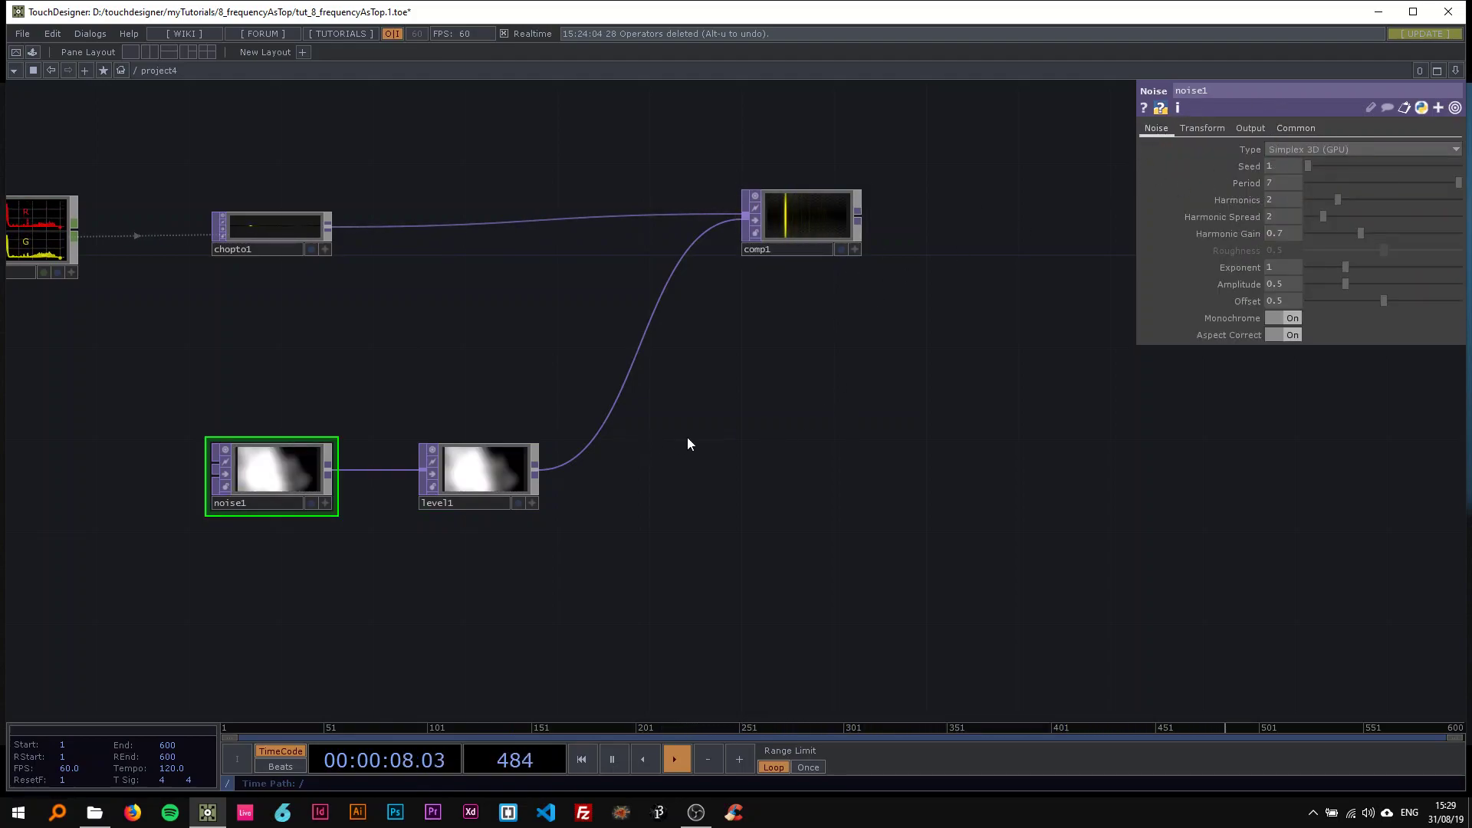
- Animate the noise by entering absTime.seconds as the Noise TOP's Z translation
{"action": "left_click", "coordinate": [1204, 130]}
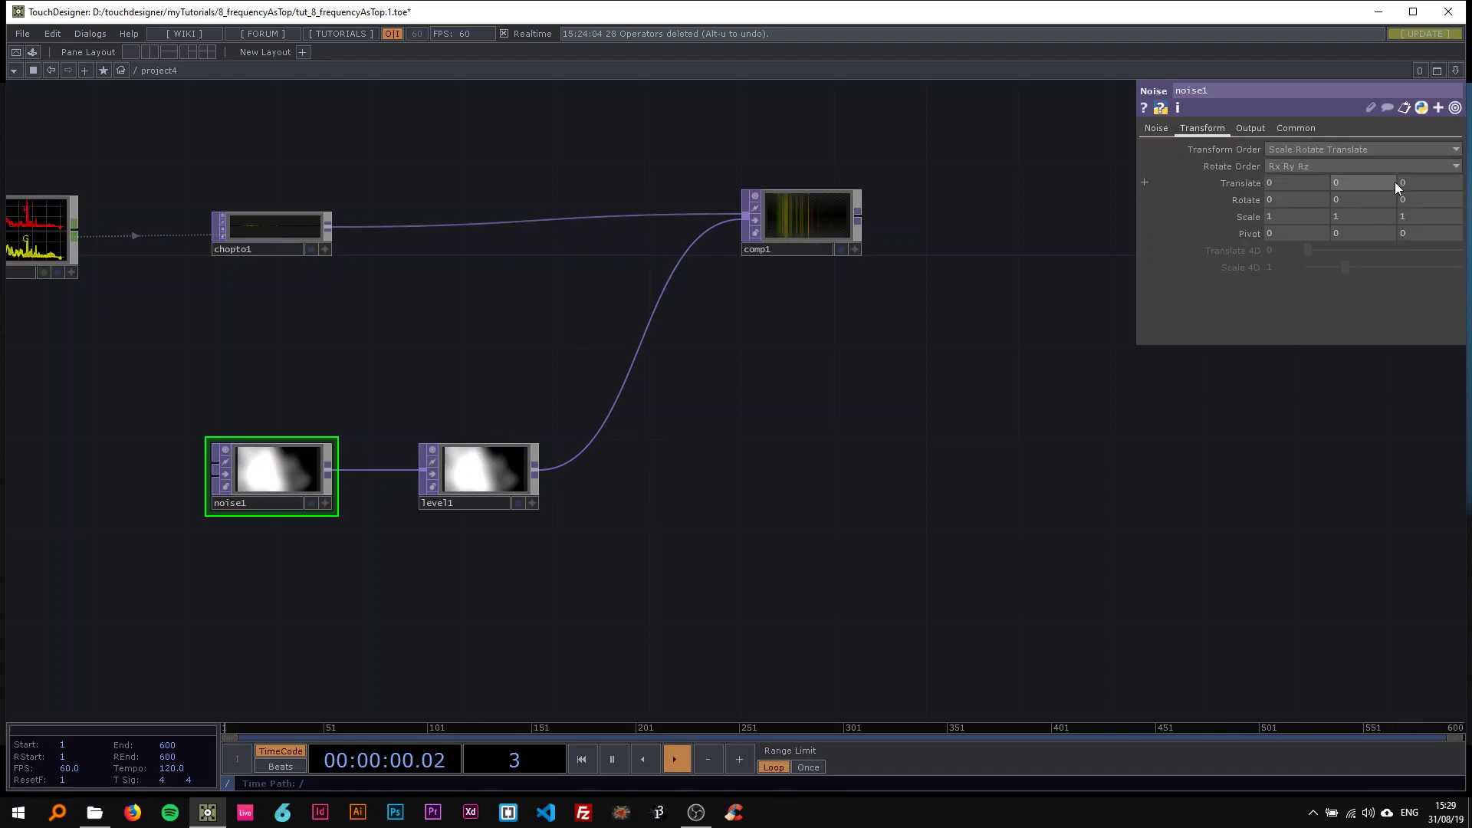
{"action": "type", "text": "absTime"}
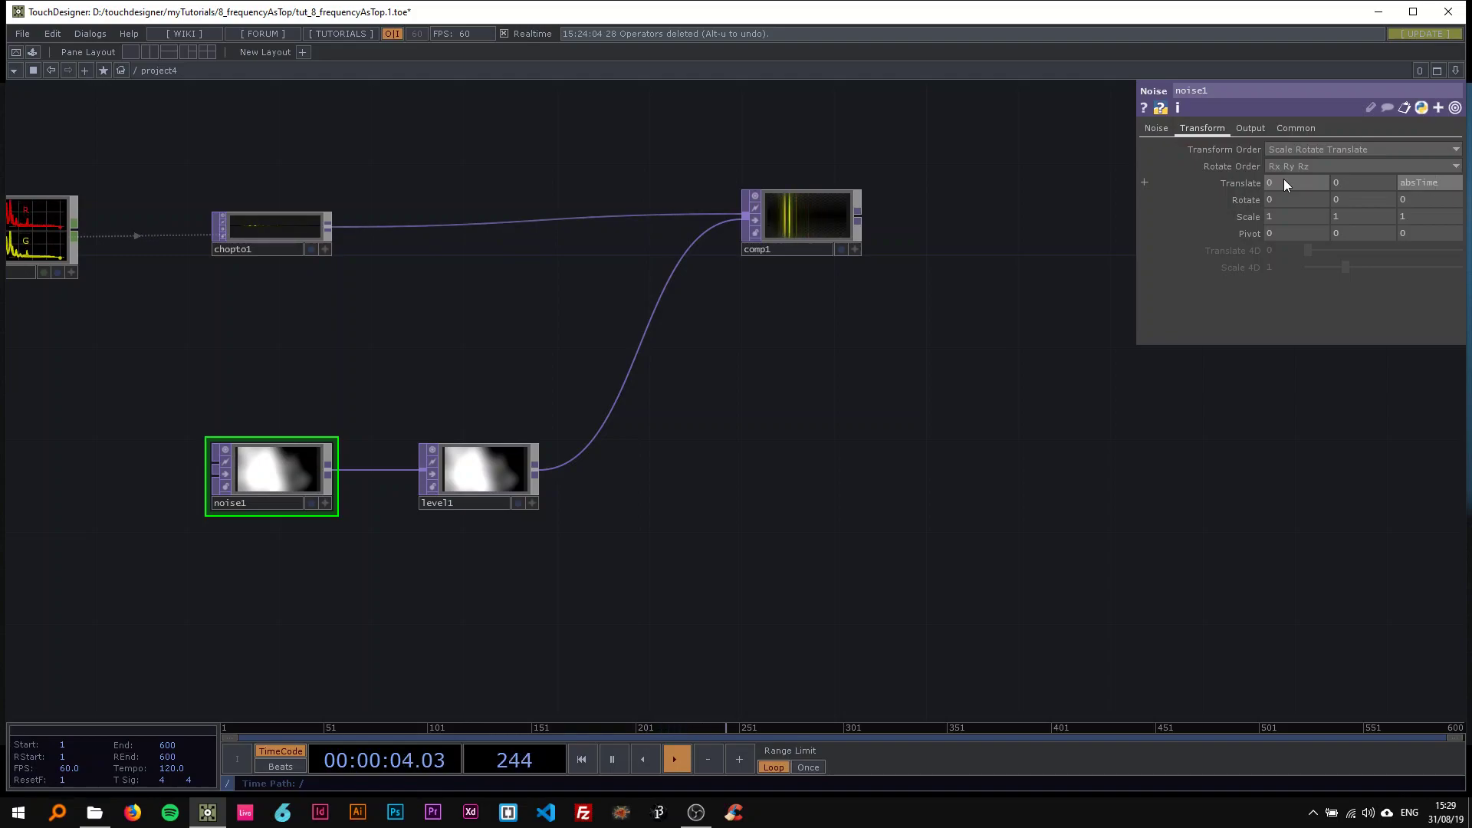
{"action": "type", "text": ".seconds"}
{"action": "key", "text": "Return"}
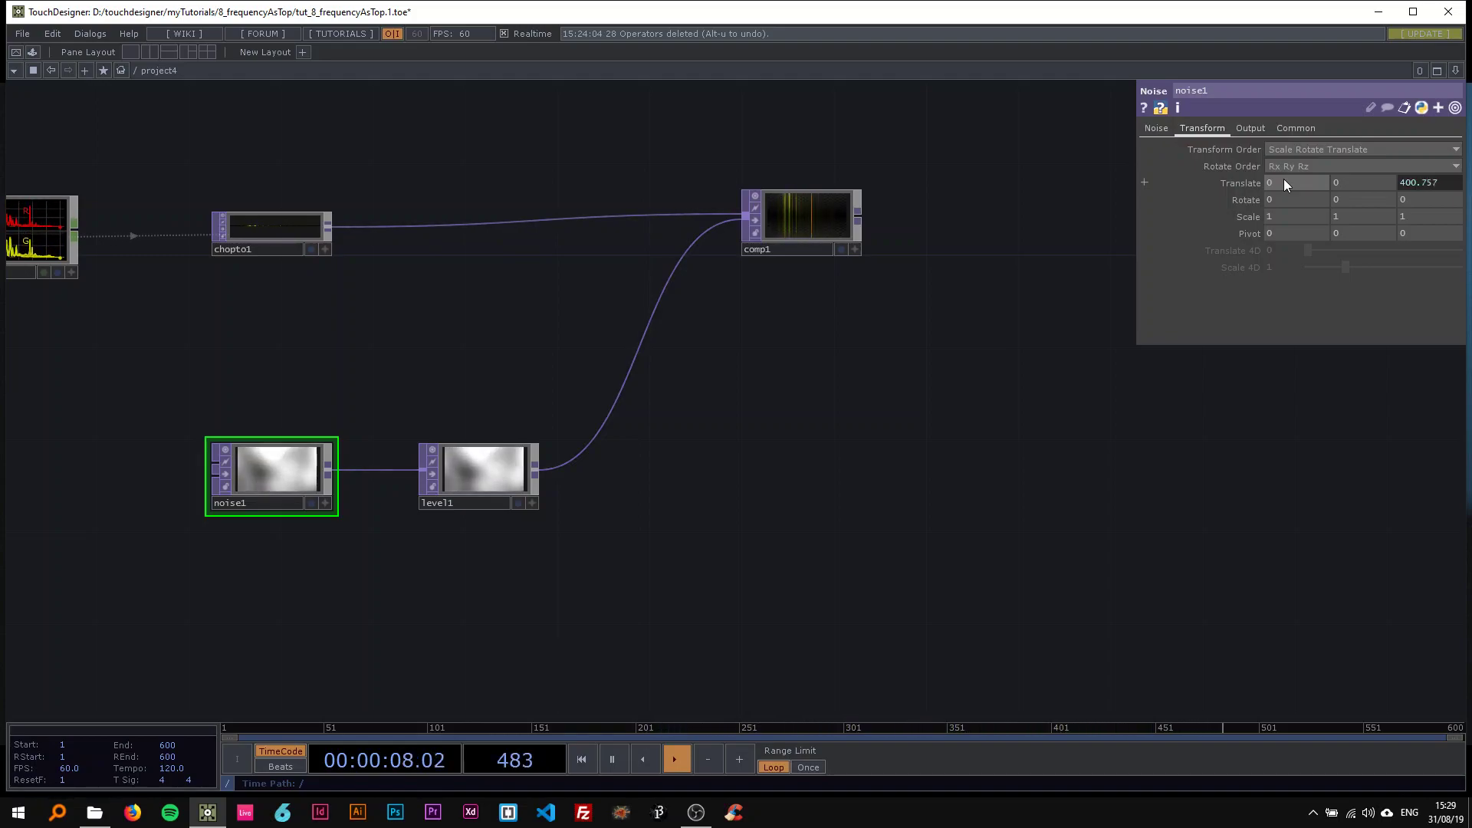
{"action": "scroll", "coordinate": [307, 476], "scroll_direction": "up", "scroll_amount": 4}
{"action": "scroll", "coordinate": [247, 483], "scroll_direction": "down", "scroll_amount": 5}
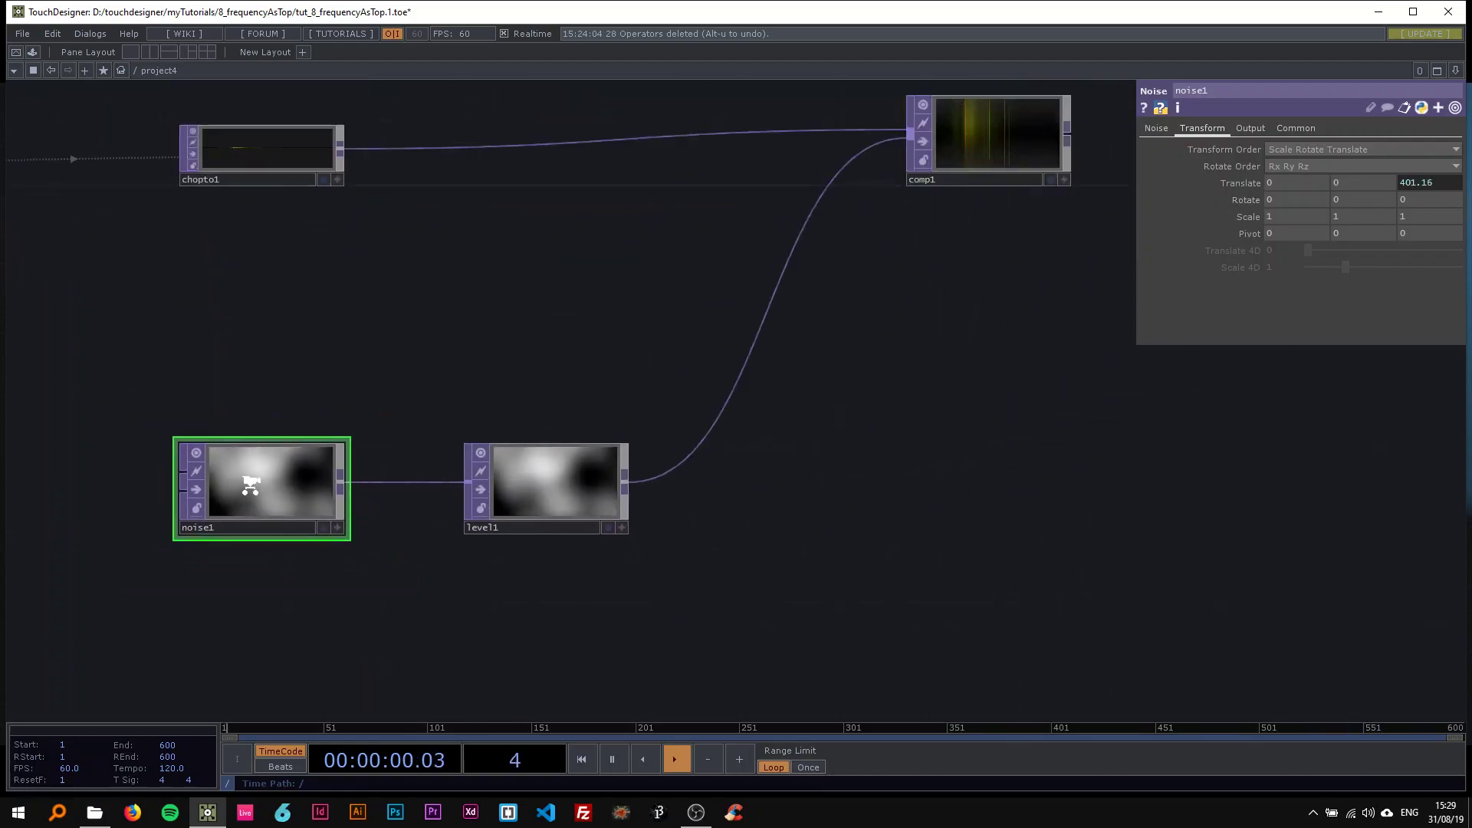
{"action": "scroll", "coordinate": [250, 486], "scroll_direction": "up", "scroll_amount": 2}
- Turn off Monochrome and Aspect Correct on the Noise TOP
{"action": "left_click", "coordinate": [1150, 132]}
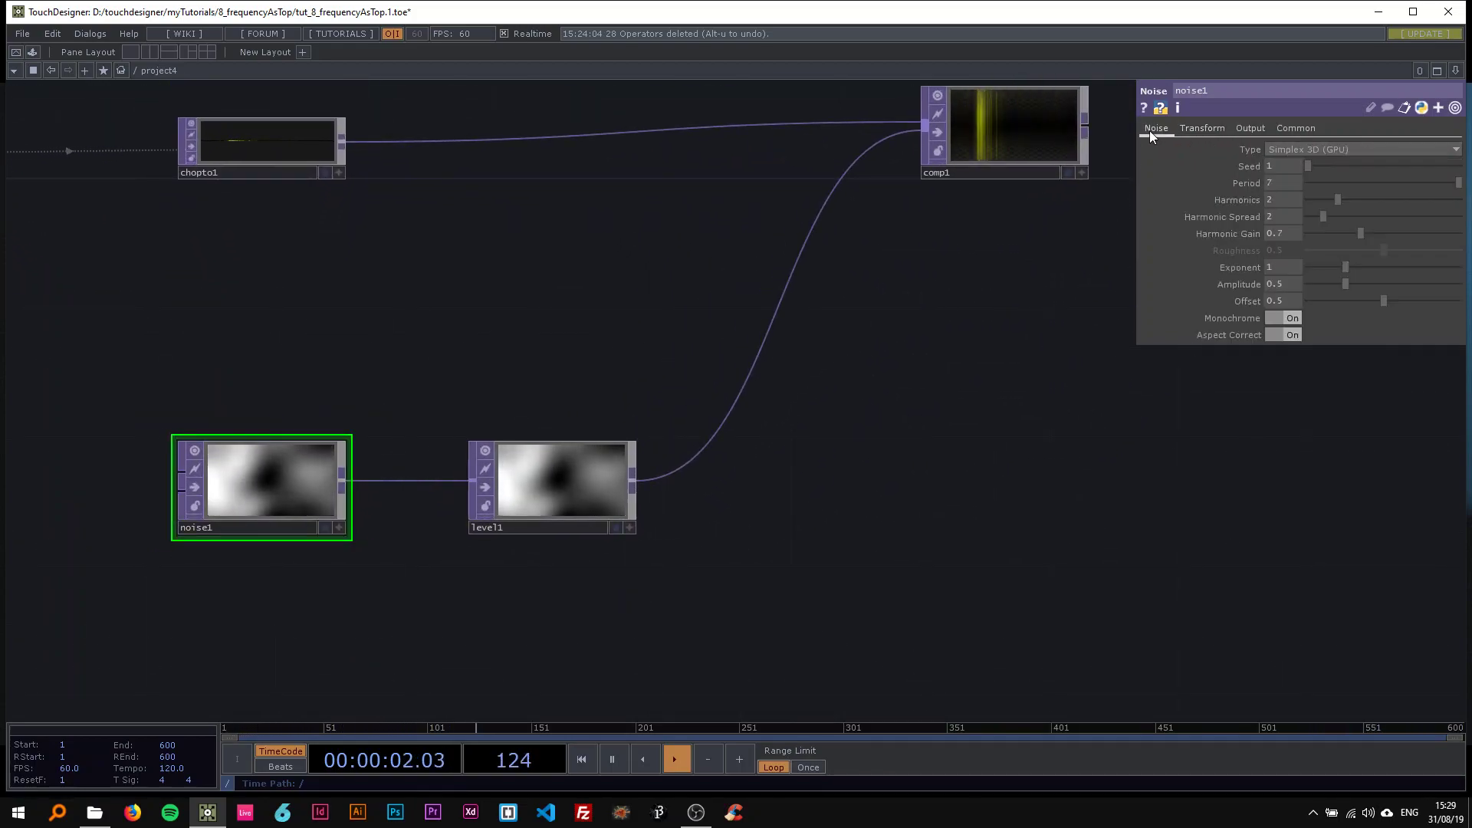
{"action": "left_click", "coordinate": [1282, 317]}
{"action": "left_click", "coordinate": [1291, 336]}
{"action": "scroll", "coordinate": [648, 434], "scroll_direction": "down", "scroll_amount": 3}
{"action": "left_click_drag", "start_coordinate": [598, 419], "coordinate": [480, 400]}
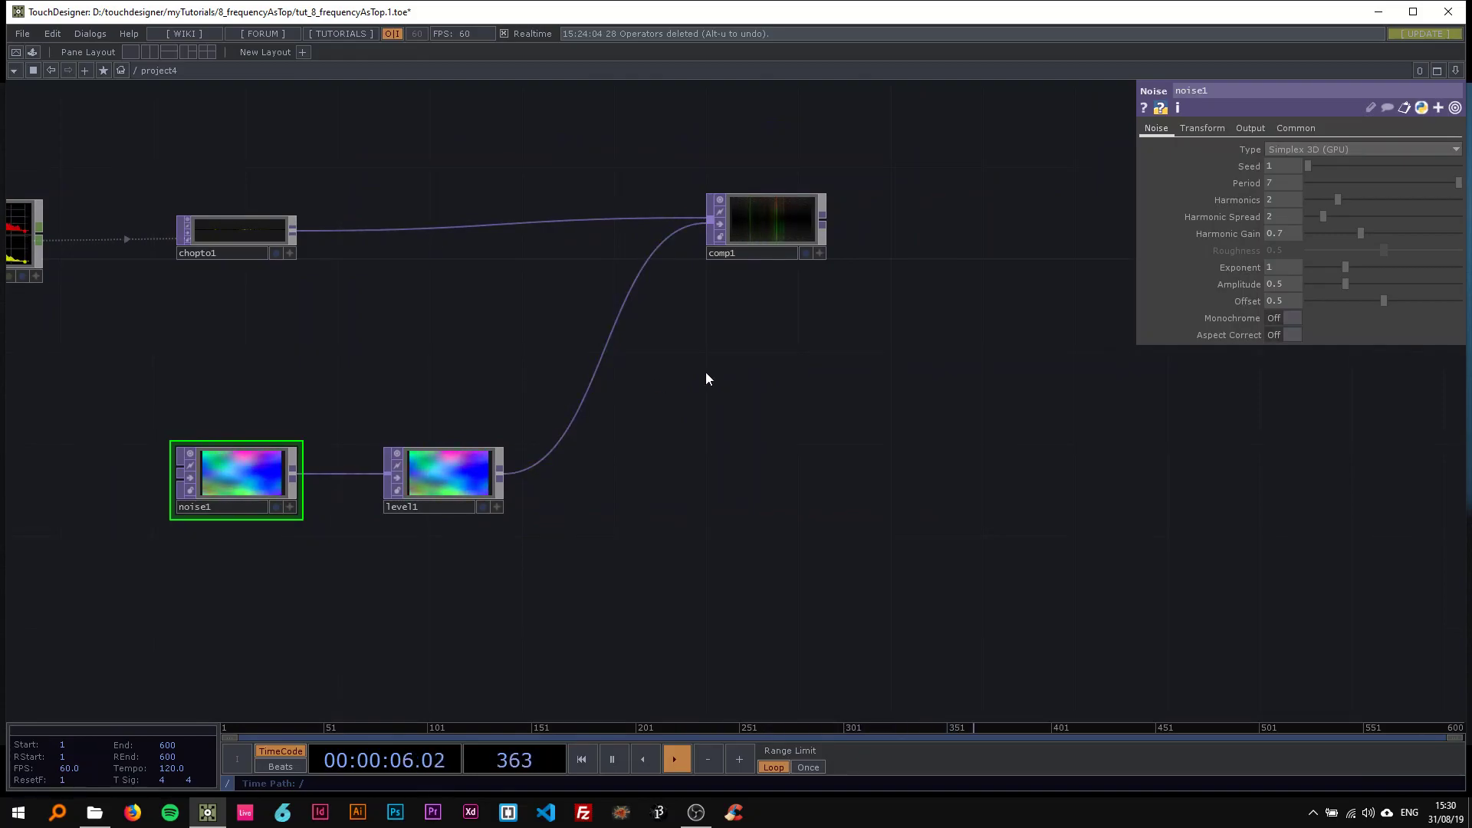
- Add a Null TOP after the Composite TOP and name it bg
{"action": "left_click_drag", "start_coordinate": [547, 417], "coordinate": [392, 484]}
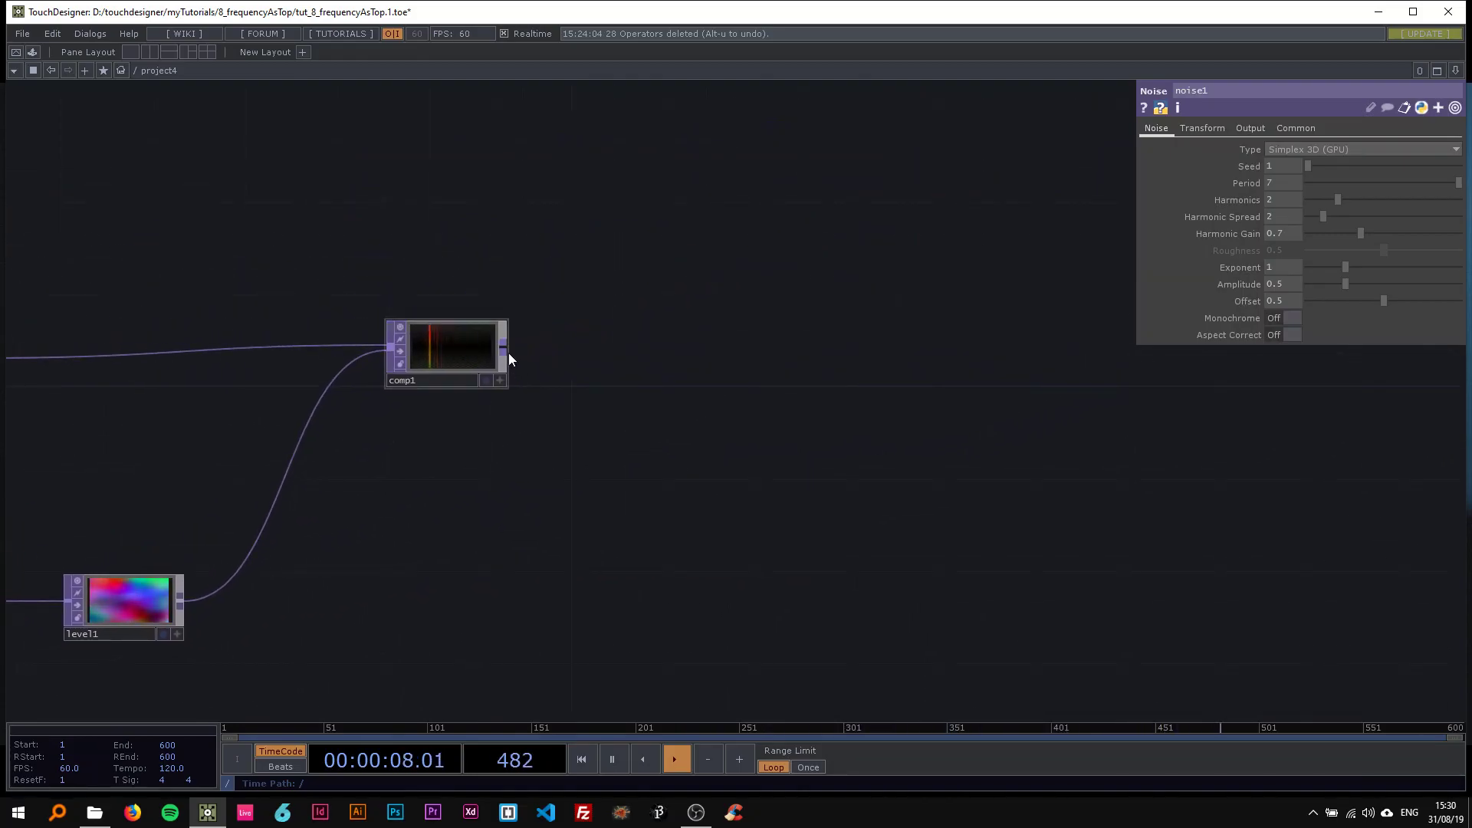
{"action": "key", "text": "Tab"}
{"action": "type", "text": "nu"}
{"action": "left_click", "coordinate": [446, 284]}
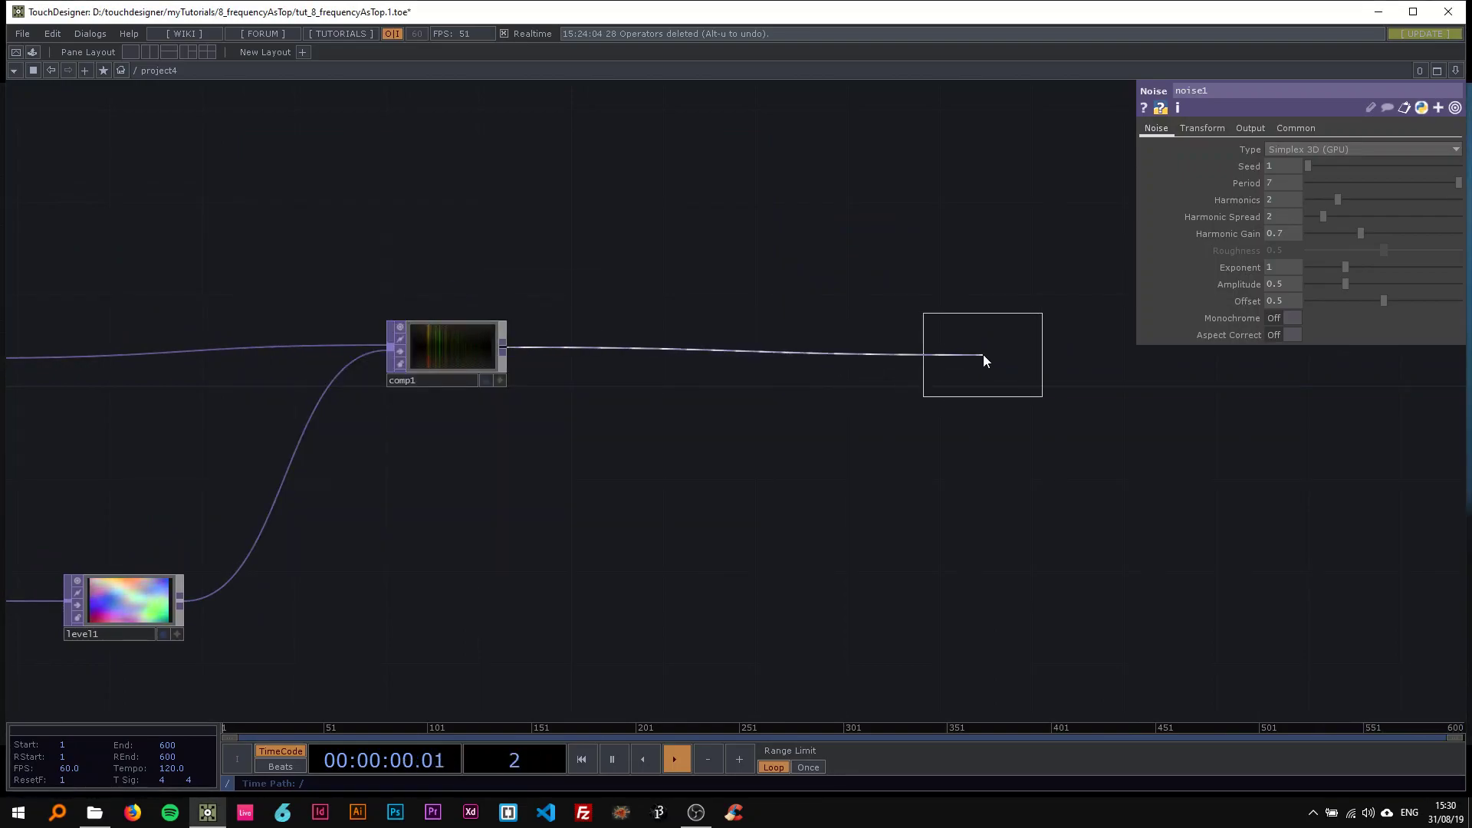
{"action": "left_click", "coordinate": [983, 356]}
{"action": "type", "text": "bg"}
{"action": "key", "text": "Return"}
{"action": "scroll", "coordinate": [768, 415], "scroll_direction": "down", "scroll_amount": 2}
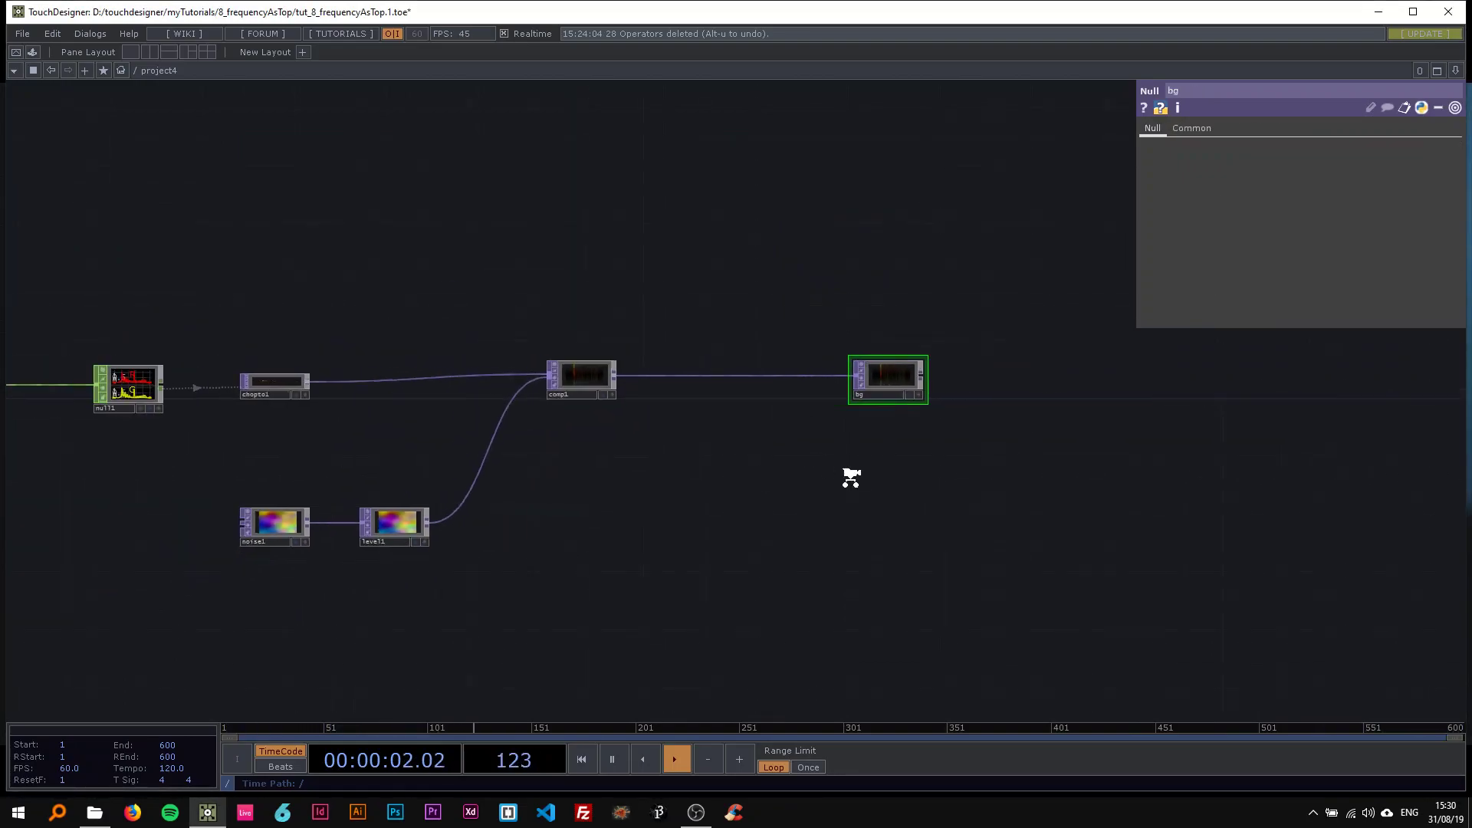
- Move the bg Null farther from the Composite TOP and show its output as the network background
{"action": "left_click_drag", "start_coordinate": [841, 473], "coordinate": [457, 473]}
{"action": "scroll", "coordinate": [460, 469], "scroll_direction": "down", "scroll_amount": 1}
{"action": "left_click_drag", "start_coordinate": [519, 391], "coordinate": [713, 398]}
{"action": "left_click_drag", "start_coordinate": [1324, 399], "coordinate": [1335, 389]}
{"action": "left_click", "coordinate": [1345, 408]}
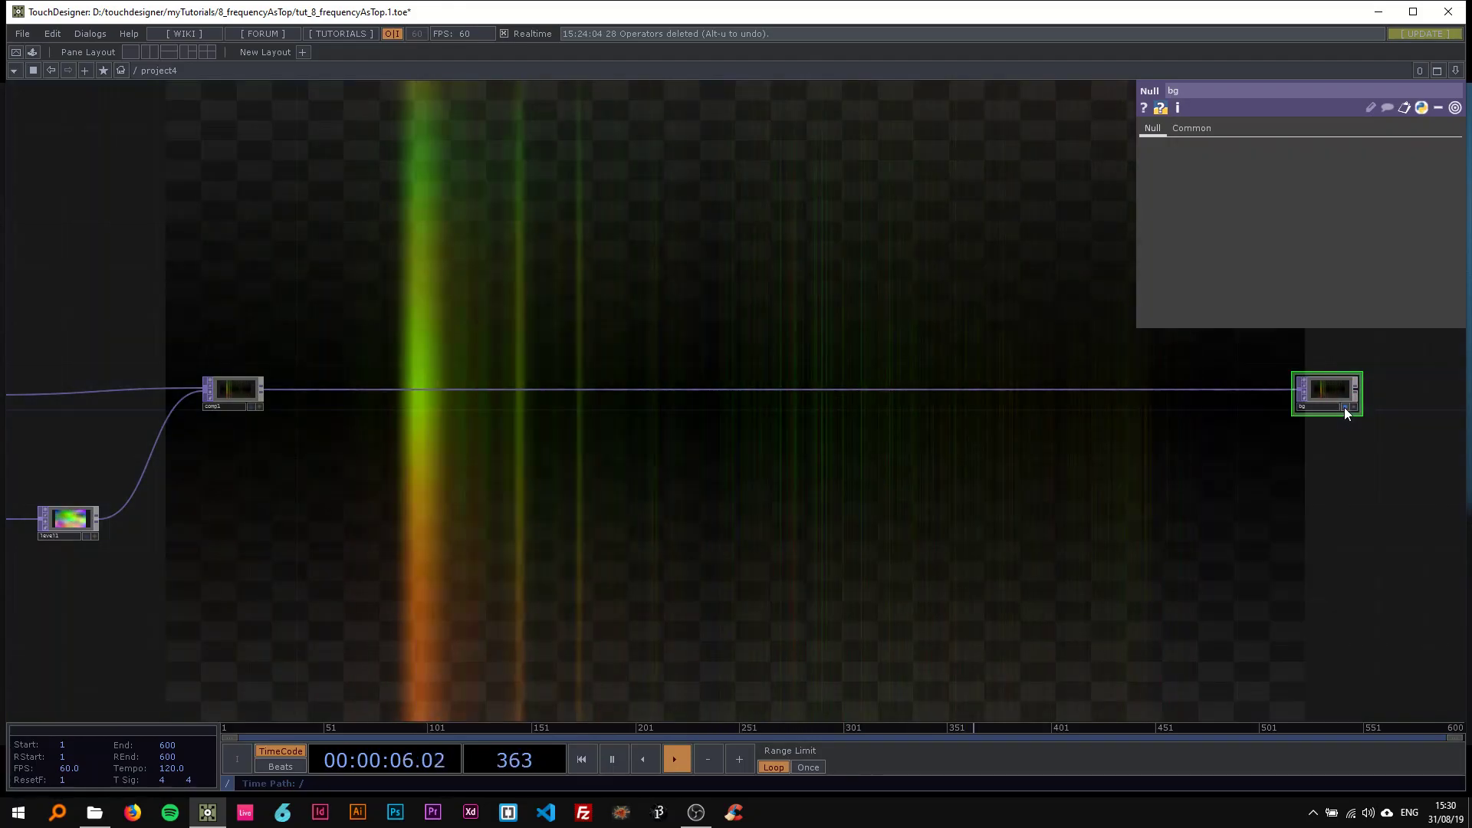
{"action": "left_click_drag", "start_coordinate": [1023, 366], "coordinate": [909, 348]}
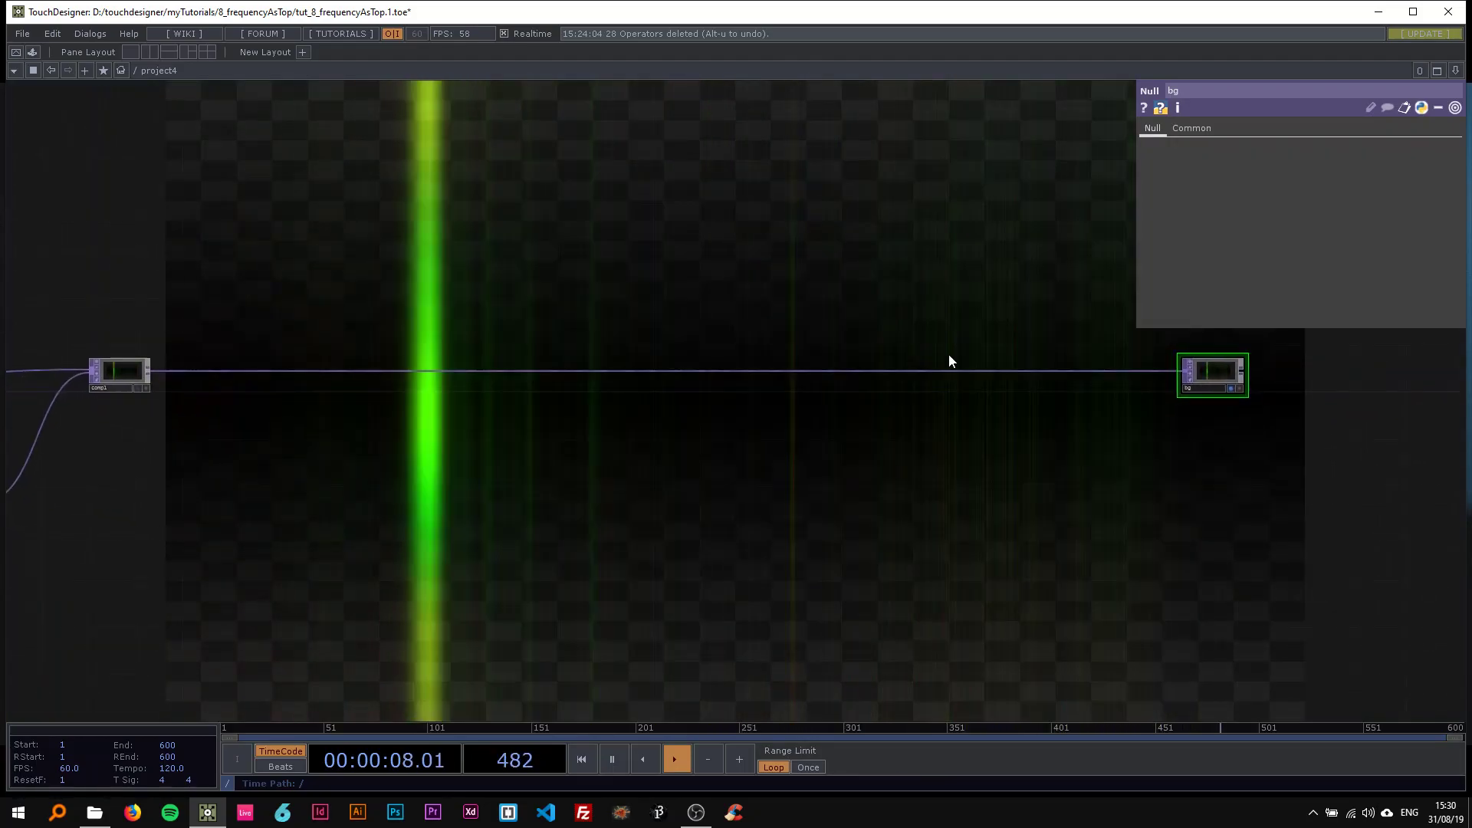
- Insert a Transform TOP on the wire between the Composite TOP and the bg Null
{"action": "right_click", "coordinate": [1014, 371]}
{"action": "left_click", "coordinate": [1023, 353]}
{"action": "type", "text": "tr"}
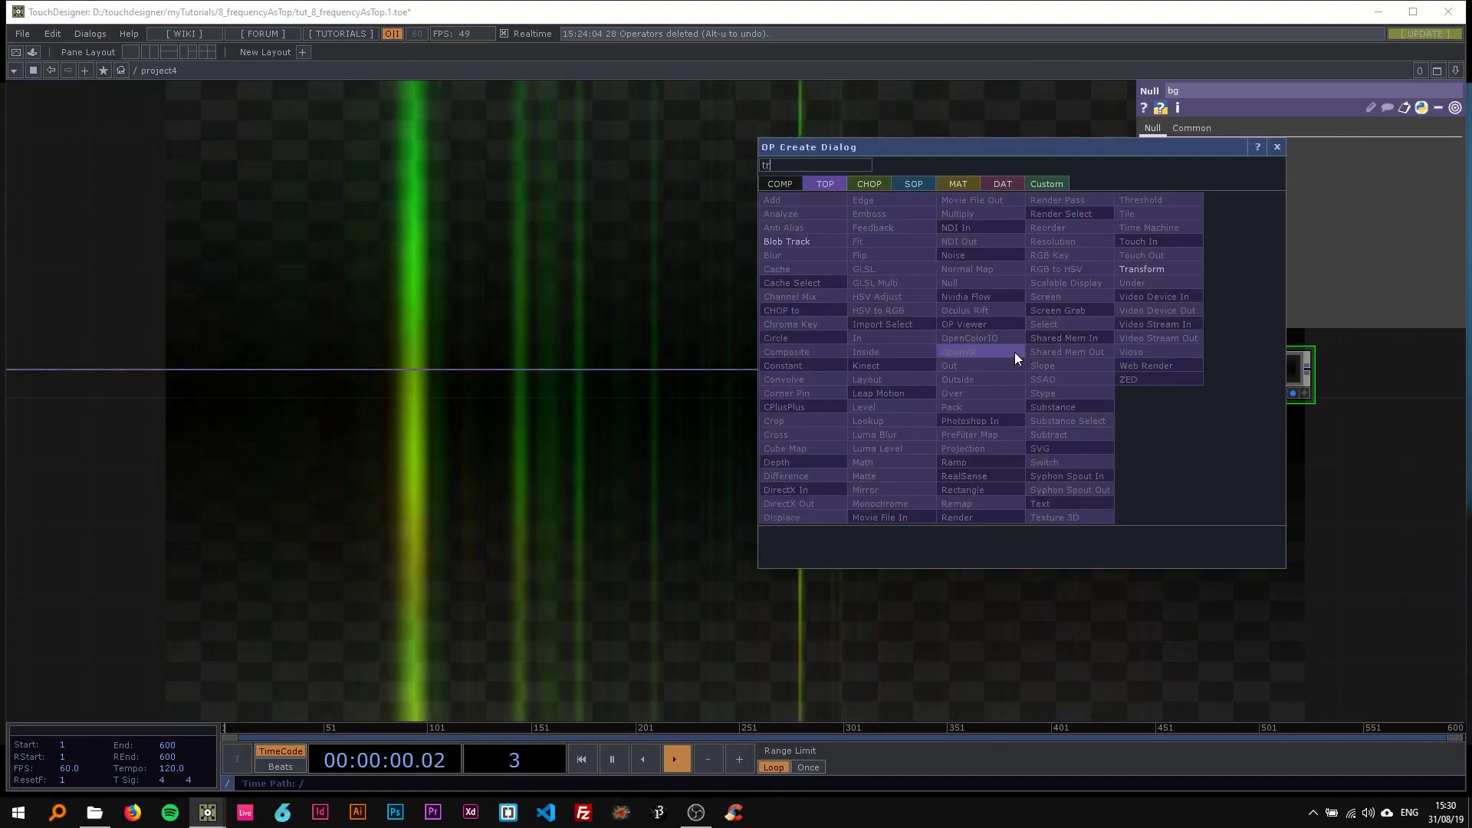
{"action": "left_click", "coordinate": [1154, 270]}
{"action": "left_click", "coordinate": [1131, 371]}
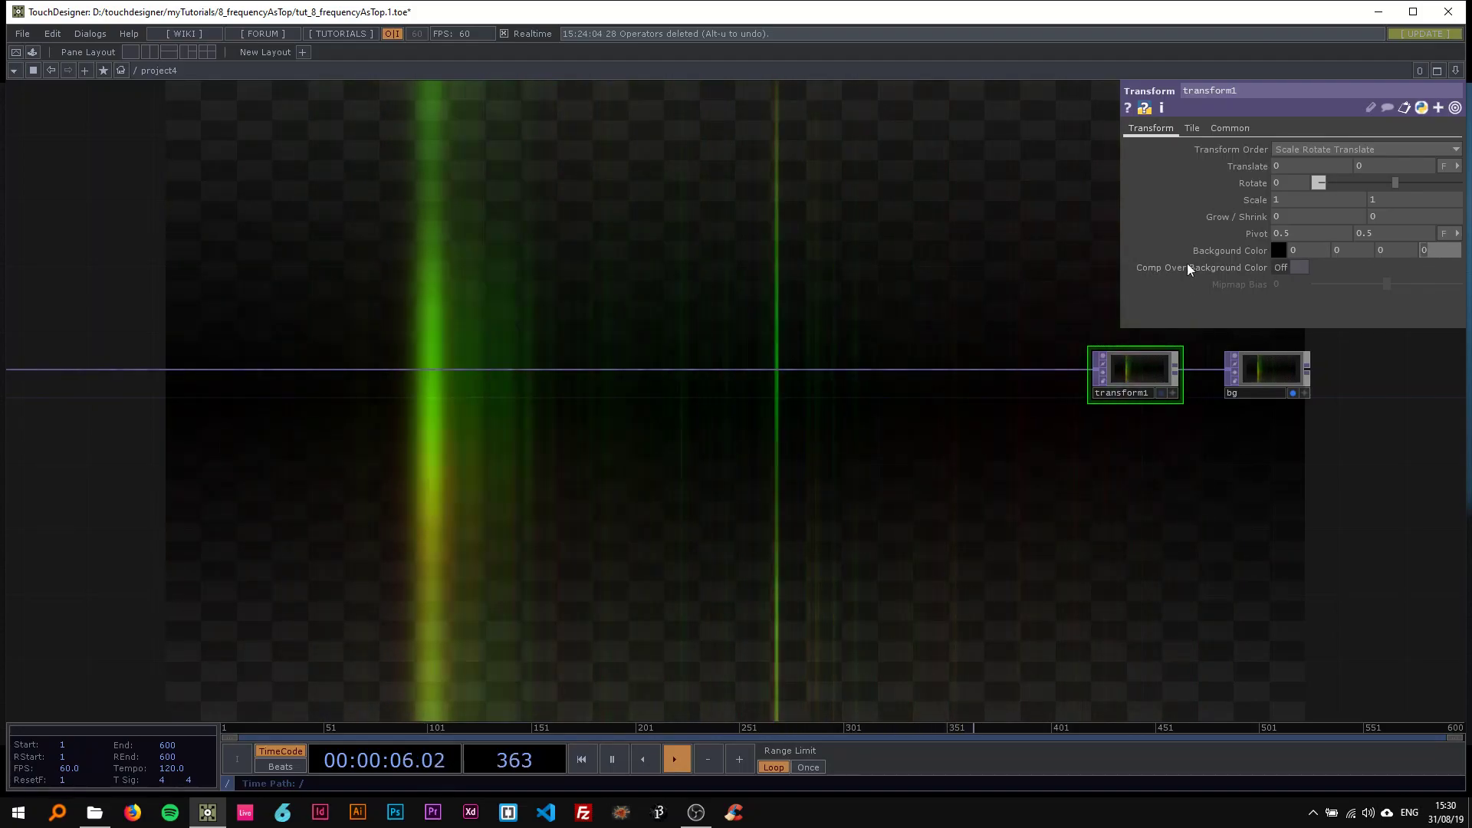
- Set the Transform TOP's background colour alpha to 1 and turn on Comp Over Background Color
{"action": "left_click", "coordinate": [1438, 250]}
{"action": "type", "text": "1"}
{"action": "key", "text": "Return"}
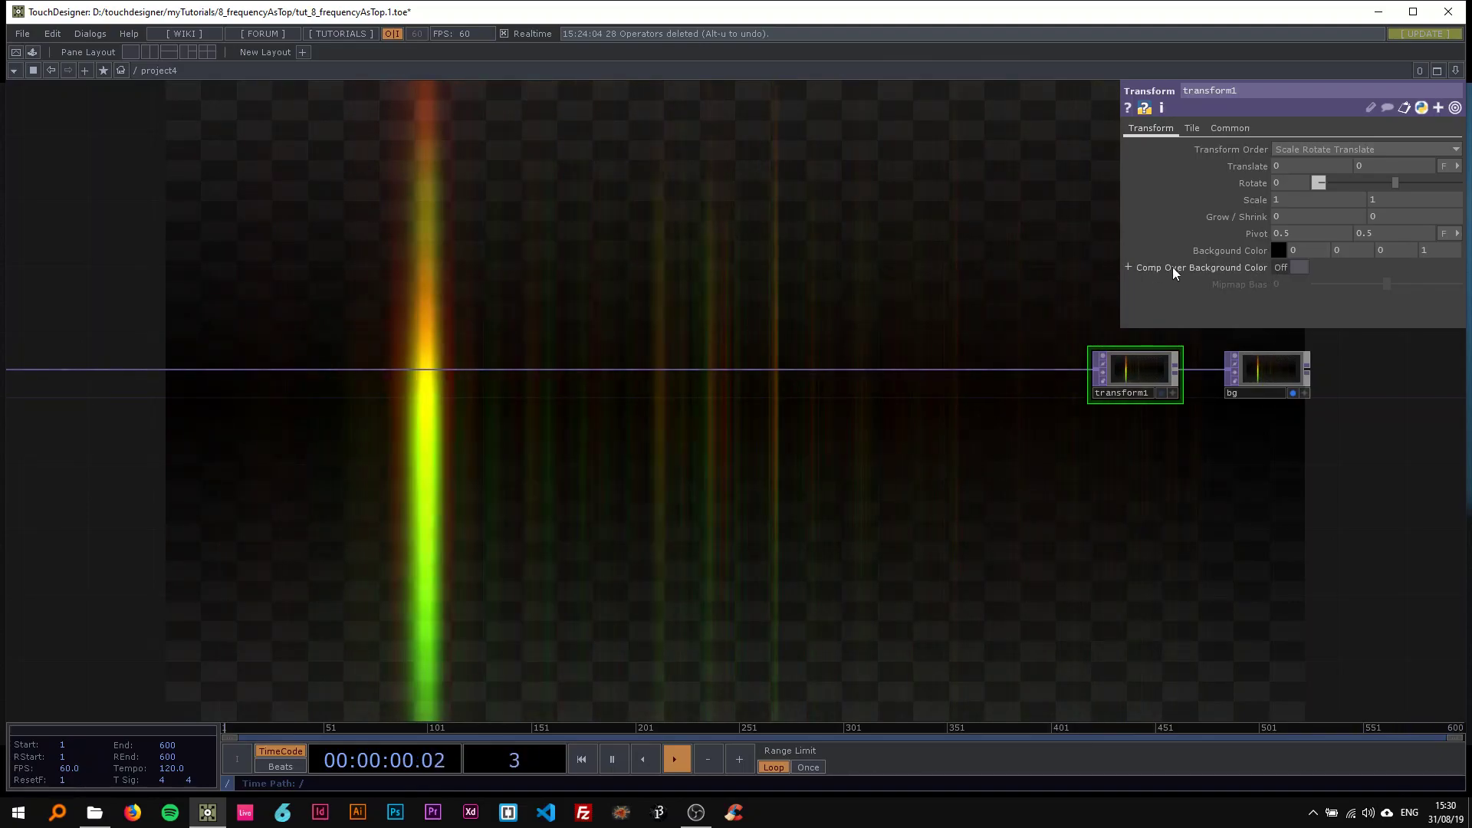
{"action": "left_click", "coordinate": [1290, 269]}
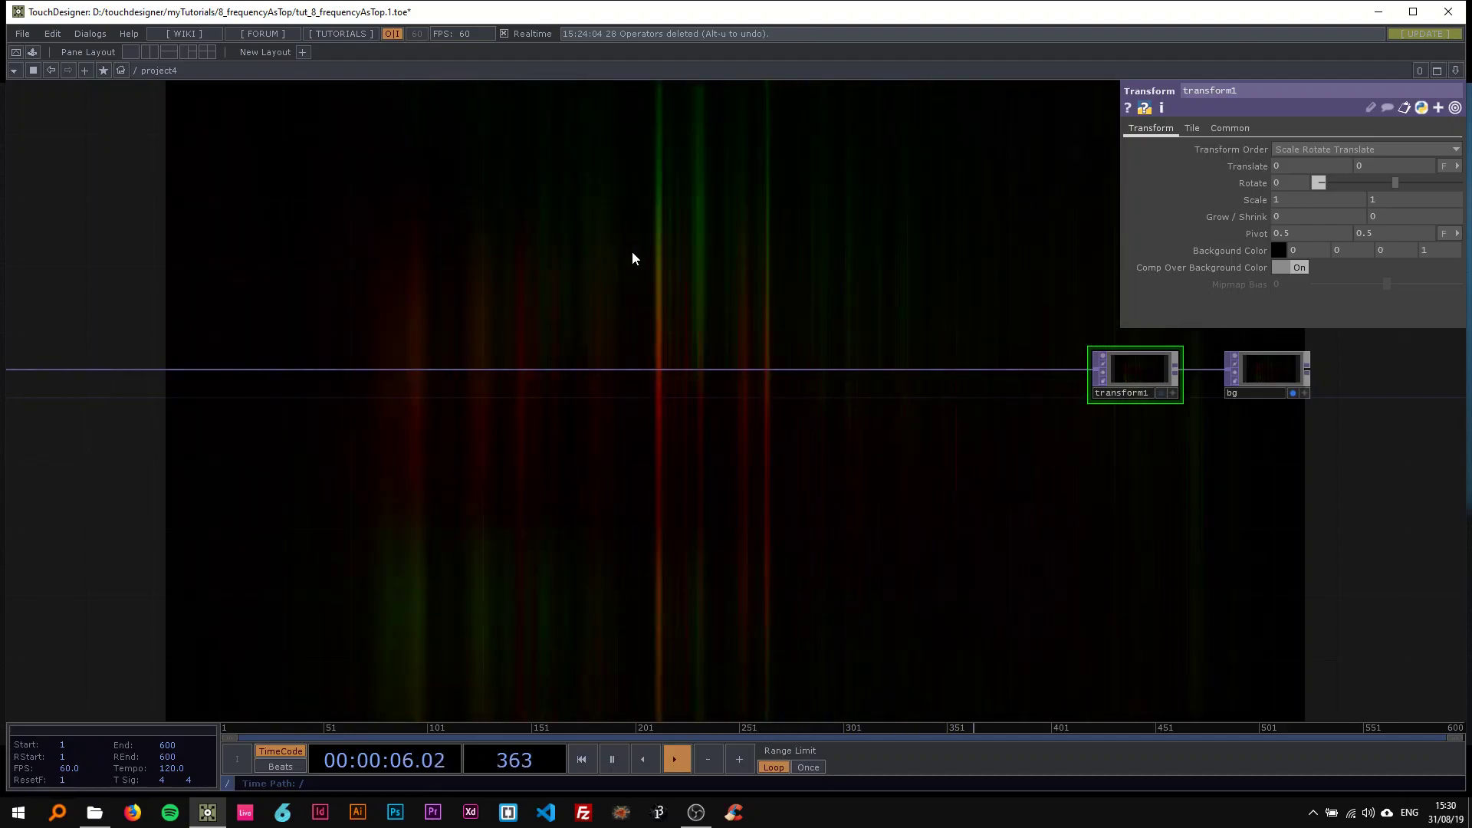
- Insert a Level TOP between the Transform TOP and the bg Null and set its Brightness to 1.41
{"action": "scroll", "coordinate": [666, 213], "scroll_direction": "down", "scroll_amount": 2}
{"action": "left_click_drag", "start_coordinate": [567, 230], "coordinate": [874, 304]}
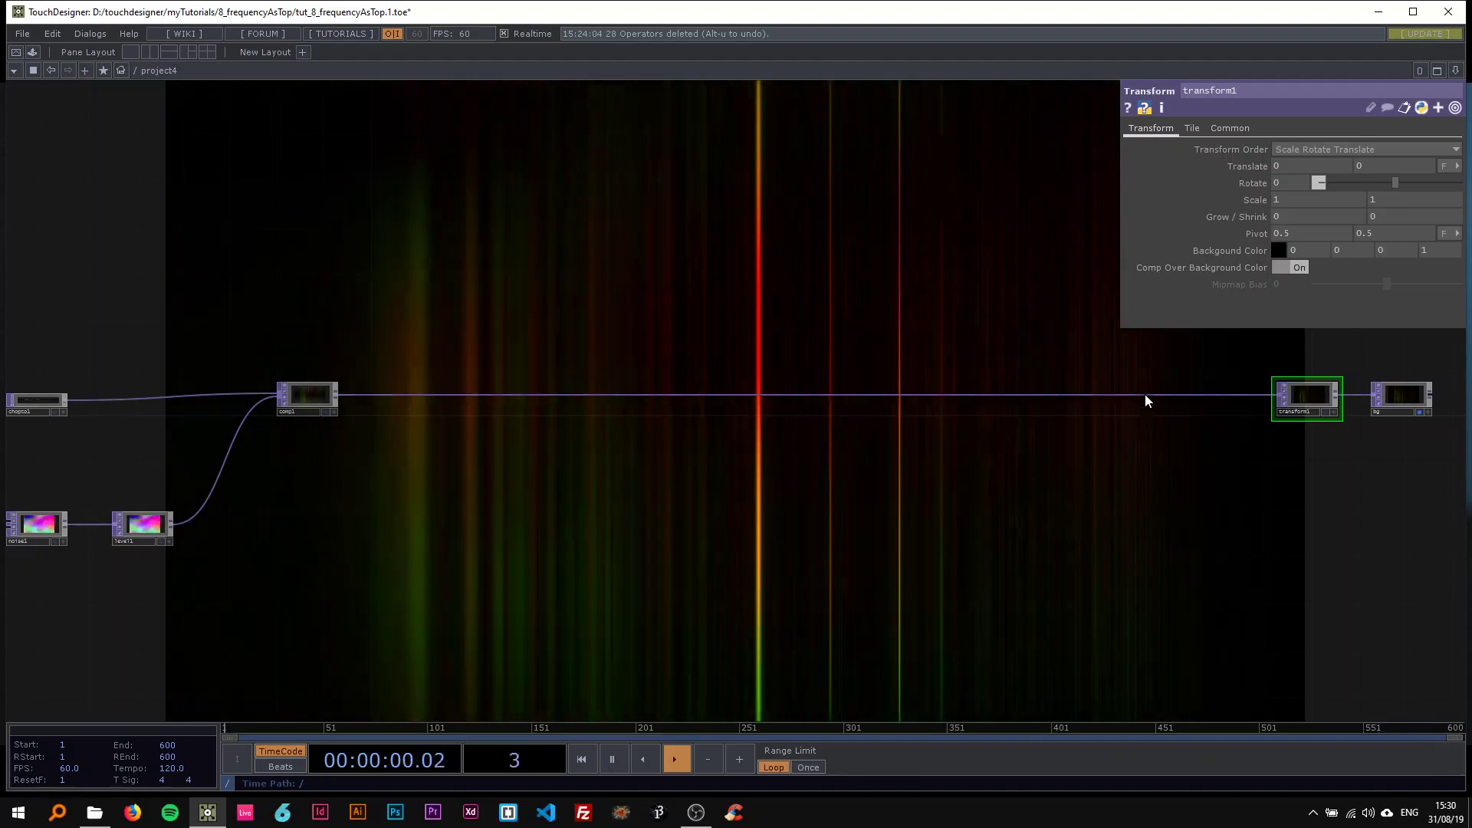
{"action": "left_click_drag", "start_coordinate": [1295, 393], "coordinate": [1154, 394]}
{"action": "right_click", "coordinate": [1245, 397]}
{"action": "left_click", "coordinate": [1253, 384]}
{"action": "left_click", "coordinate": [1089, 429]}
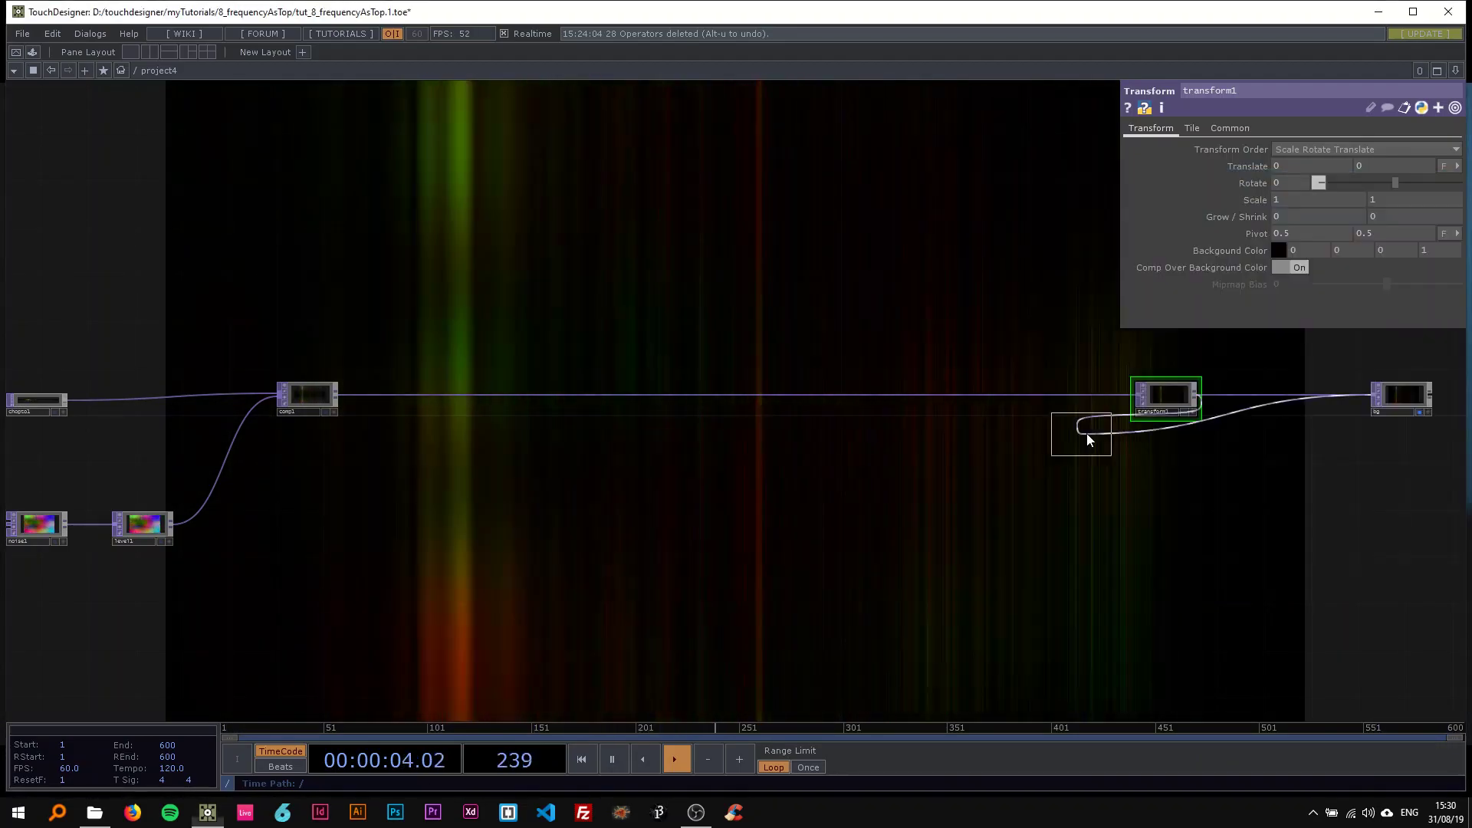
{"action": "left_click", "coordinate": [1276, 400]}
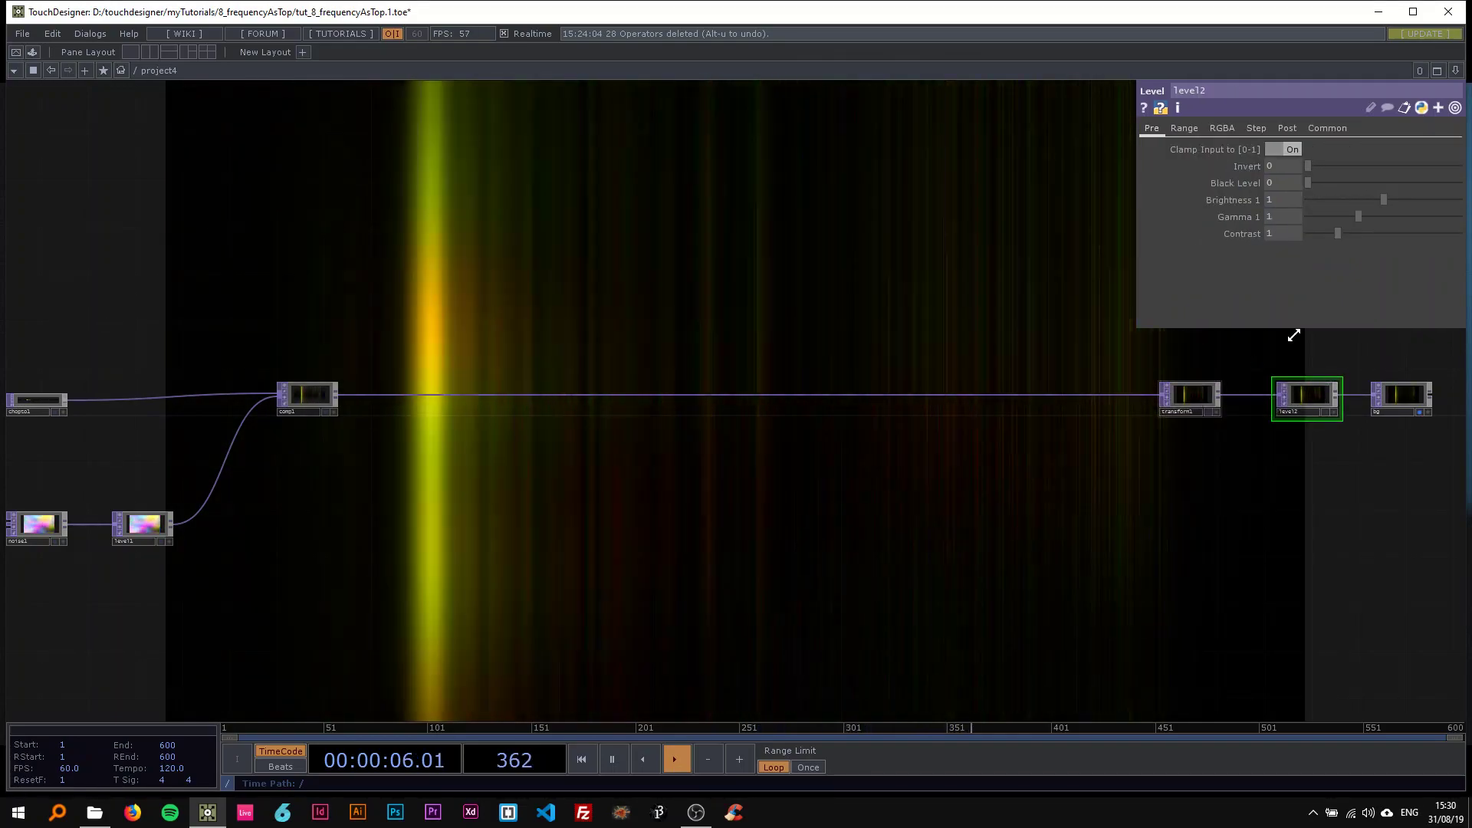
{"action": "left_click_drag", "start_coordinate": [1394, 199], "coordinate": [1423, 200]}
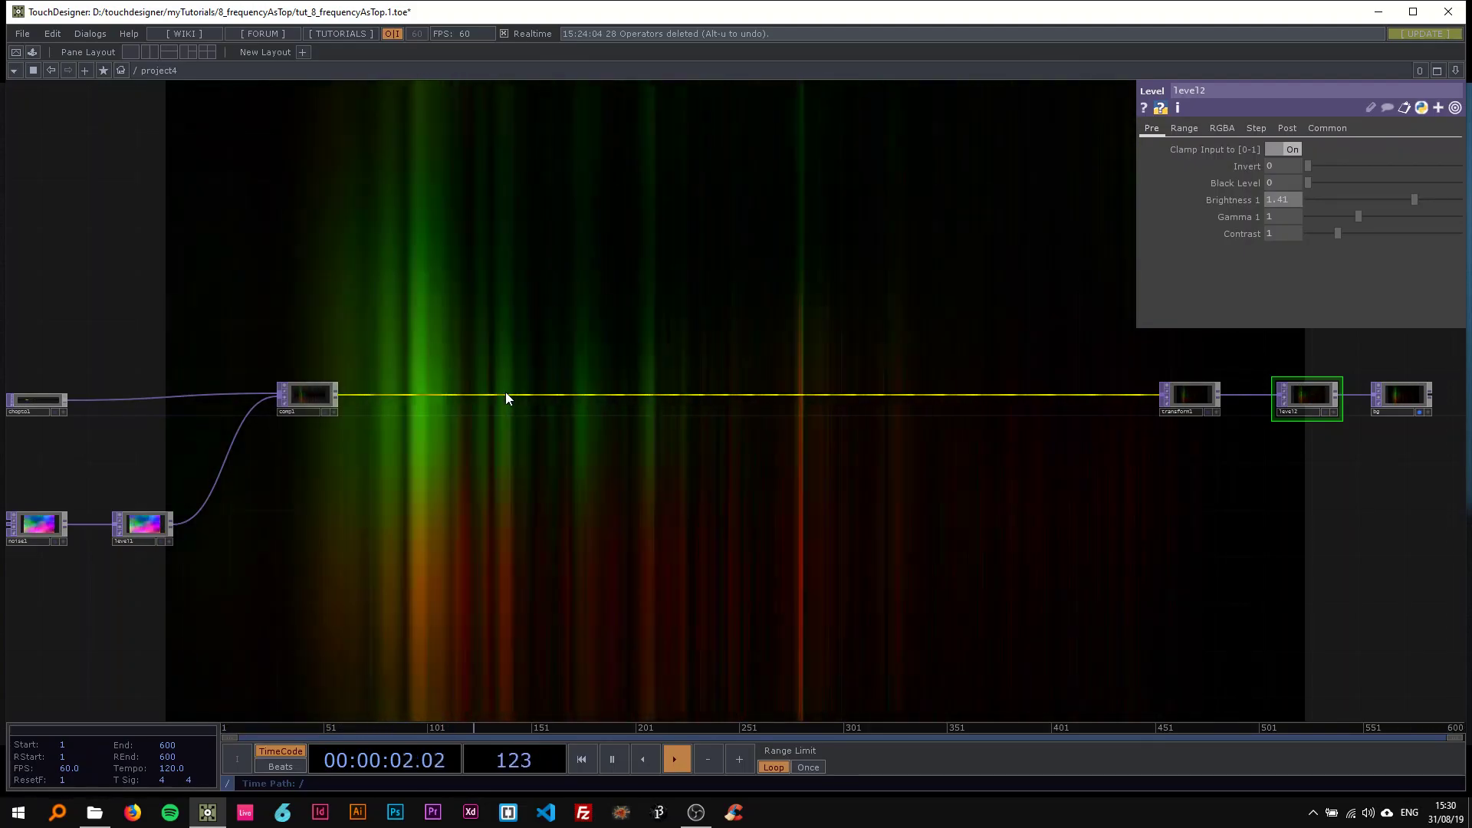
- Insert a Monochrome TOP on the wire between the Composite and Transform TOPs
{"action": "right_click", "coordinate": [505, 393]}
{"action": "left_click", "coordinate": [526, 377]}
{"action": "type", "text": "mon"}
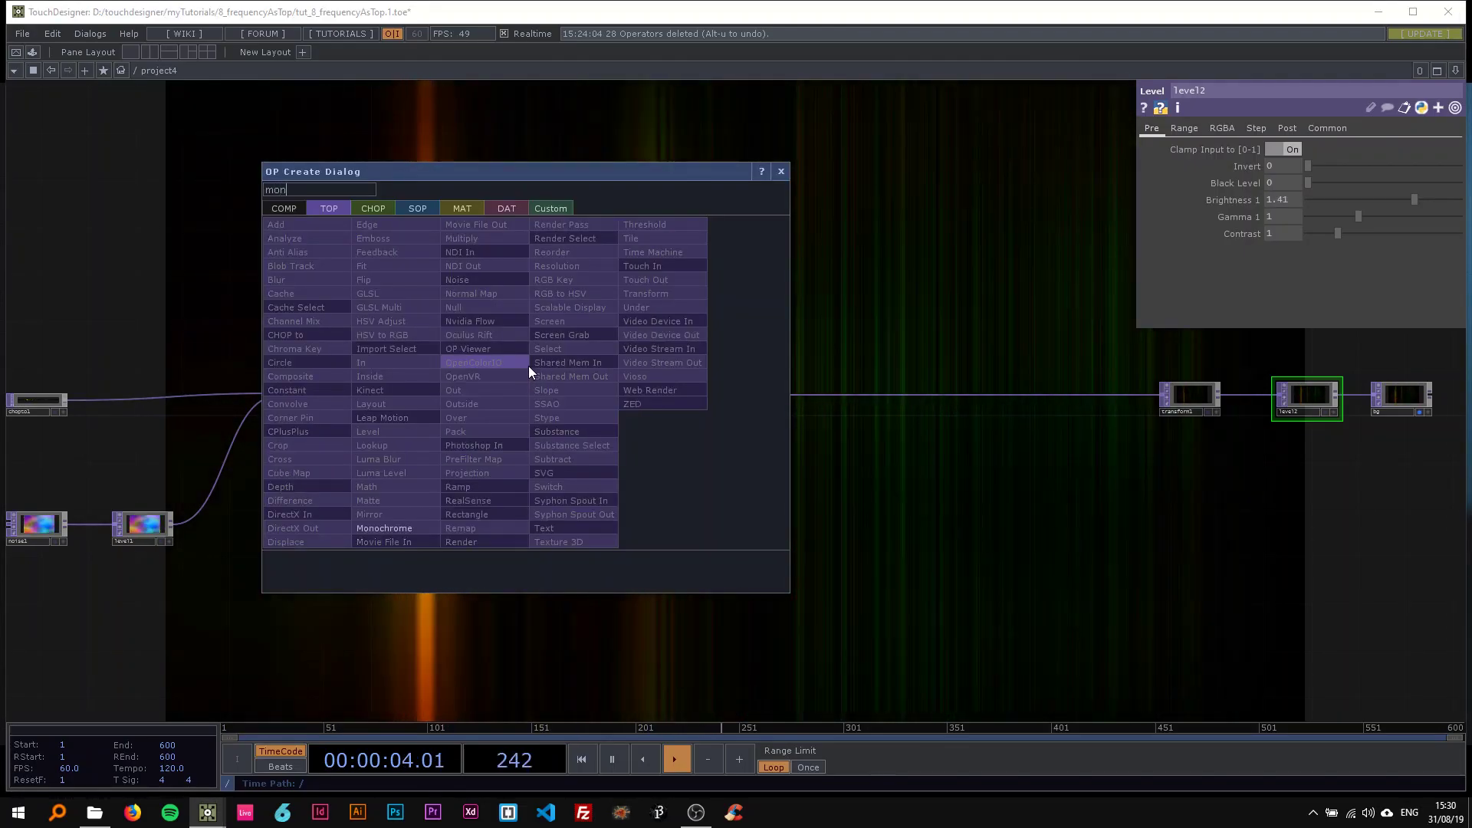
{"action": "left_click", "coordinate": [385, 528]}
{"action": "left_click", "coordinate": [662, 397]}
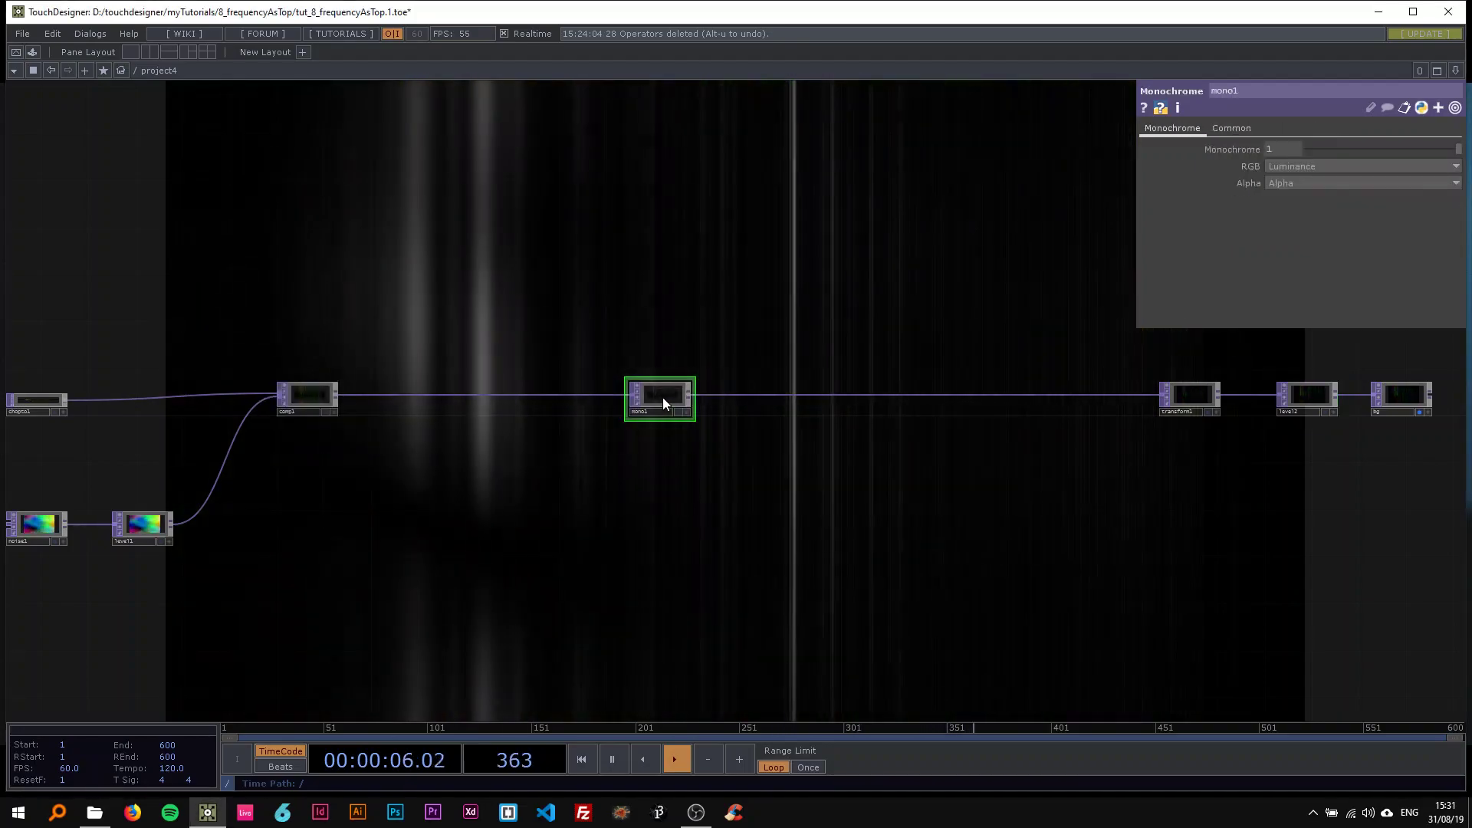
{"action": "left_click_drag", "start_coordinate": [656, 389], "coordinate": [704, 389]}
- Compare the background output with the Monochrome TOP bypassed and active, leaving it active
{"action": "left_click_drag", "start_coordinate": [447, 381], "coordinate": [350, 361]}
{"action": "scroll", "coordinate": [614, 335], "scroll_direction": "up", "scroll_amount": 3}
{"action": "left_click_drag", "start_coordinate": [614, 335], "coordinate": [396, 311]}
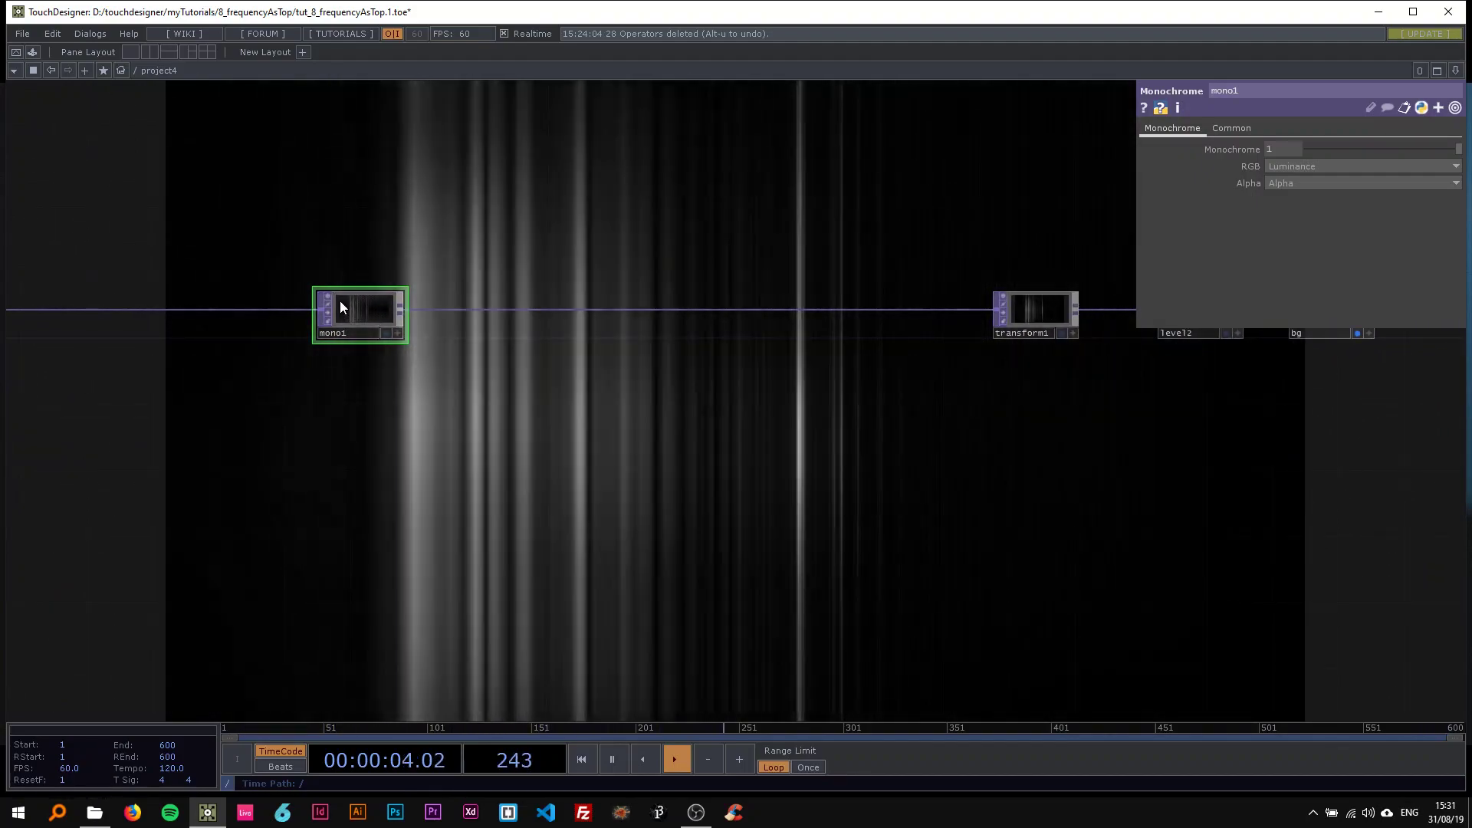
{"action": "left_click", "coordinate": [325, 315]}
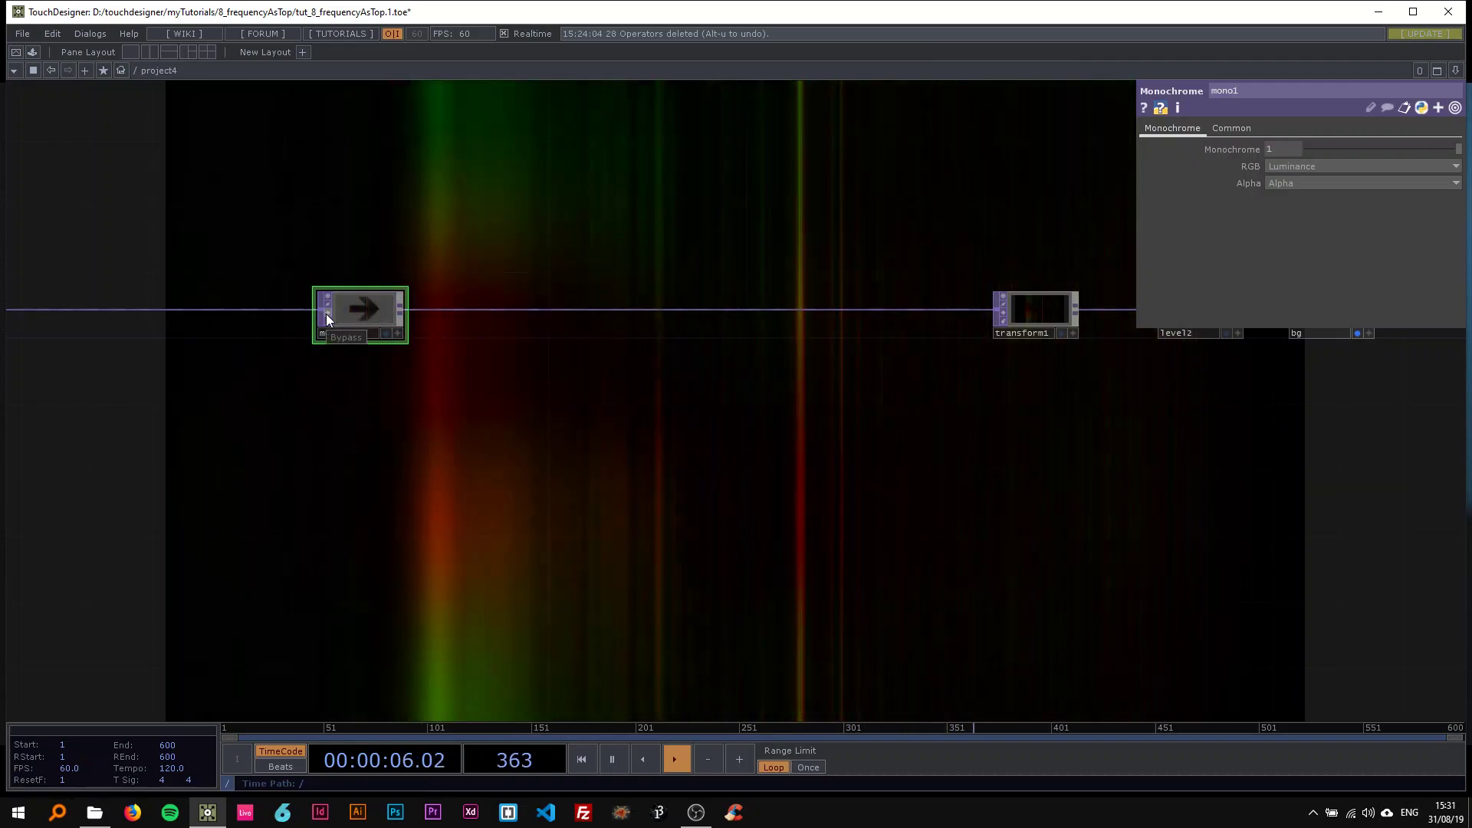
{"action": "left_click", "coordinate": [326, 314]}
- Change the Composite TOP's operation to Divide
{"action": "scroll", "coordinate": [273, 393], "scroll_direction": "down", "scroll_amount": 1}
{"action": "scroll", "coordinate": [525, 411], "scroll_direction": "down", "scroll_amount": 2}
{"action": "left_click_drag", "start_coordinate": [273, 394], "coordinate": [631, 445]}
{"action": "scroll", "coordinate": [332, 371], "scroll_direction": "up", "scroll_amount": 2}
{"action": "left_click", "coordinate": [406, 363]}
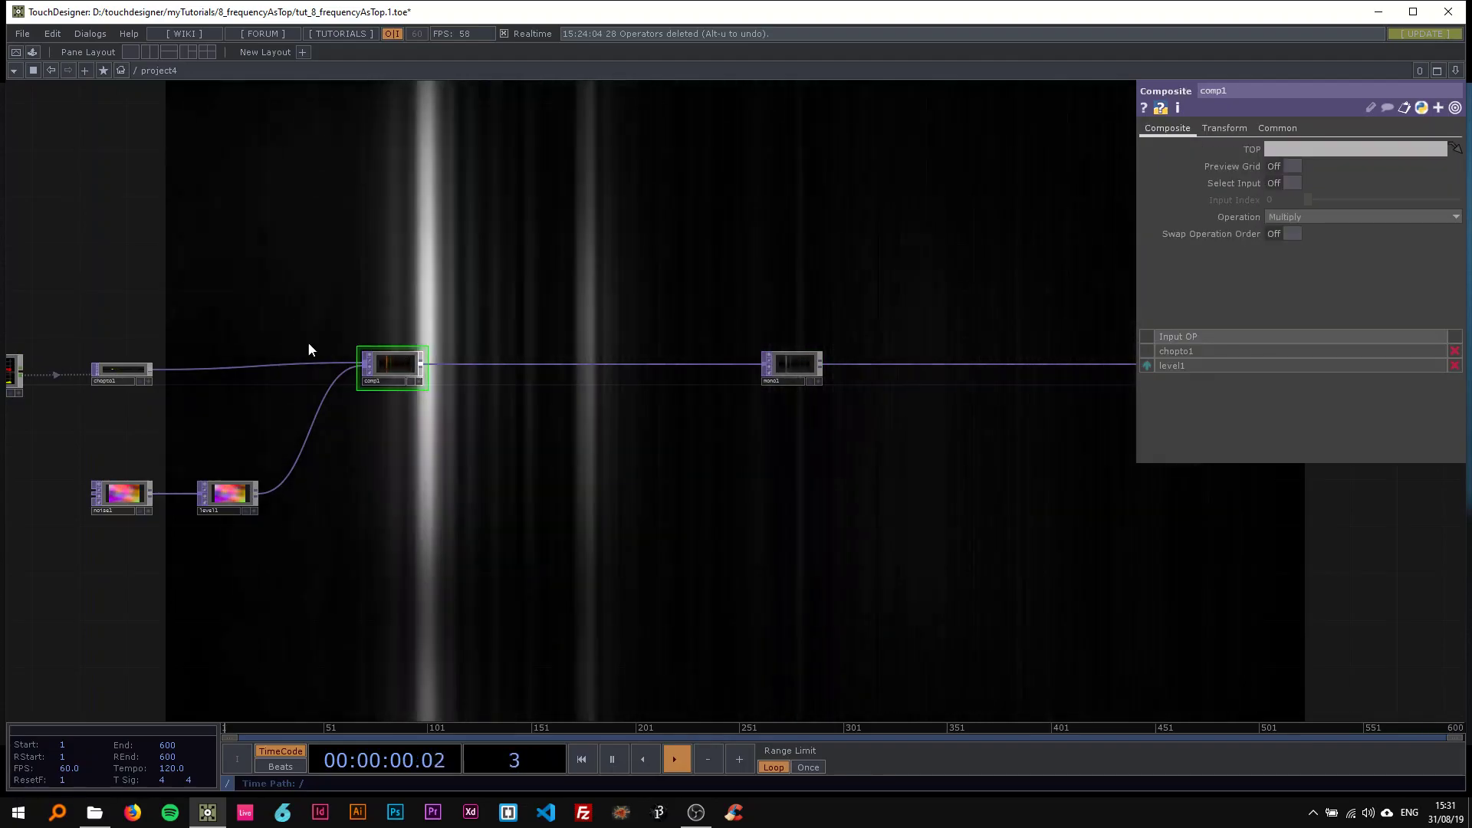
{"action": "scroll", "coordinate": [309, 350], "scroll_direction": "up", "scroll_amount": 2}
{"action": "left_click_drag", "start_coordinate": [474, 309], "coordinate": [609, 264]}
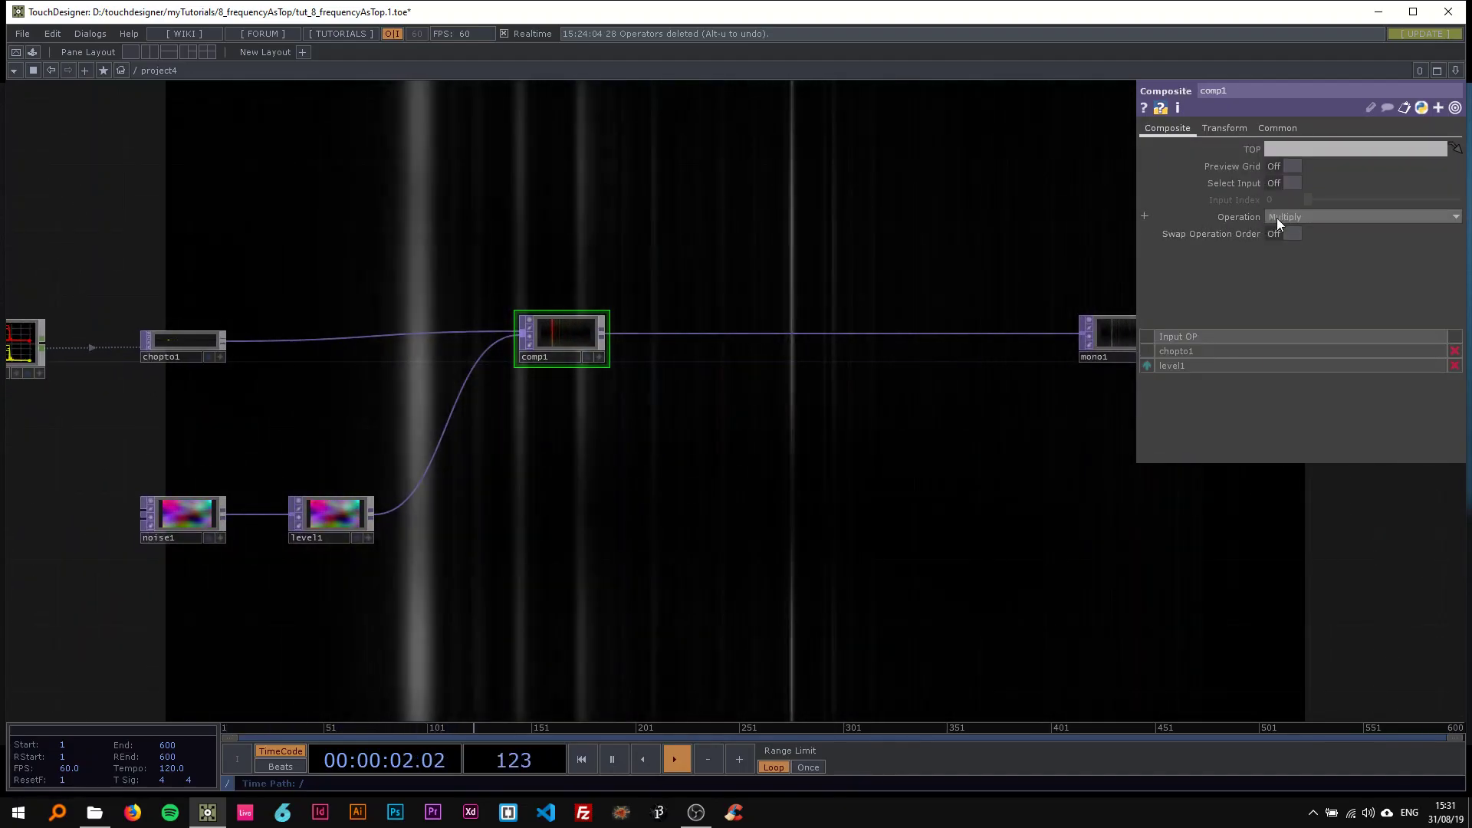
{"action": "left_click", "coordinate": [1278, 219]}
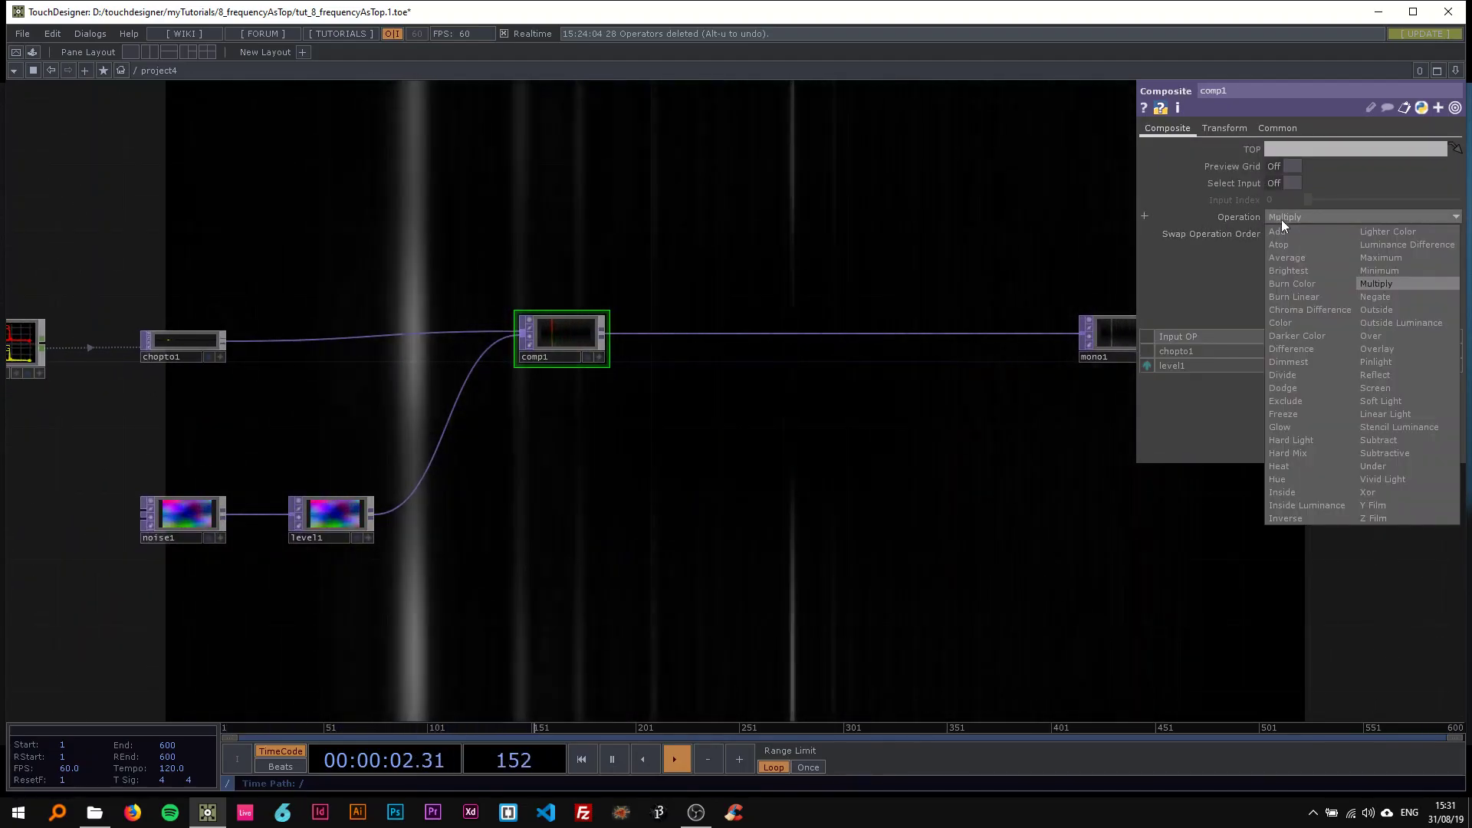
{"action": "left_click", "coordinate": [1293, 374]}
- Insert a Lookup TOP on the wire between the Monochrome and Transform TOPs
{"action": "scroll", "coordinate": [765, 447], "scroll_direction": "down", "scroll_amount": 3}
{"action": "left_click_drag", "start_coordinate": [838, 435], "coordinate": [569, 434]}
{"action": "scroll", "coordinate": [734, 396], "scroll_direction": "up", "scroll_amount": 2}
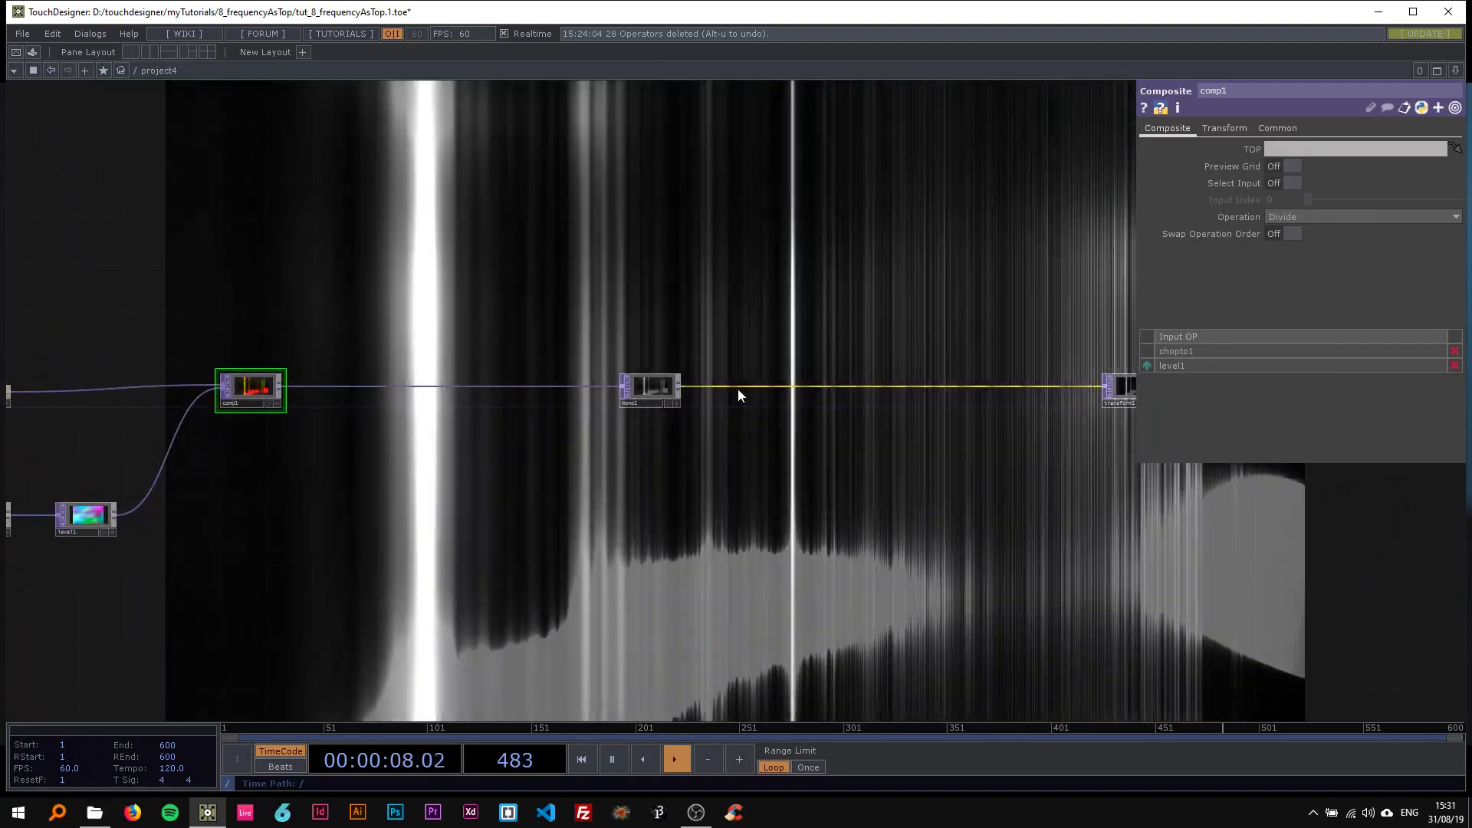
{"action": "right_click", "coordinate": [750, 372]}
{"action": "left_click", "coordinate": [756, 377]}
{"action": "type", "text": "loo"}
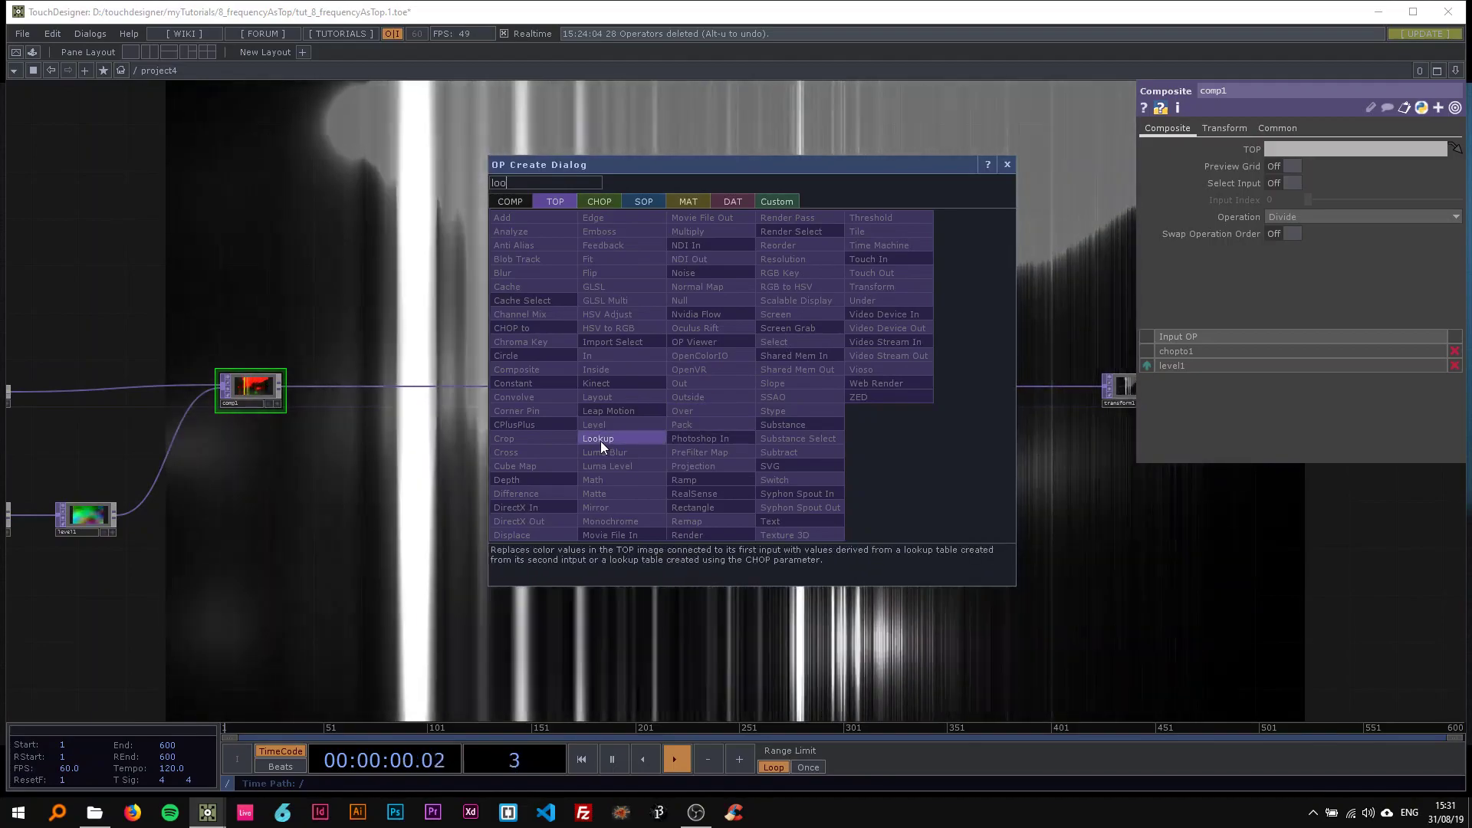
{"action": "left_click", "coordinate": [600, 440]}
{"action": "left_click", "coordinate": [780, 389]}
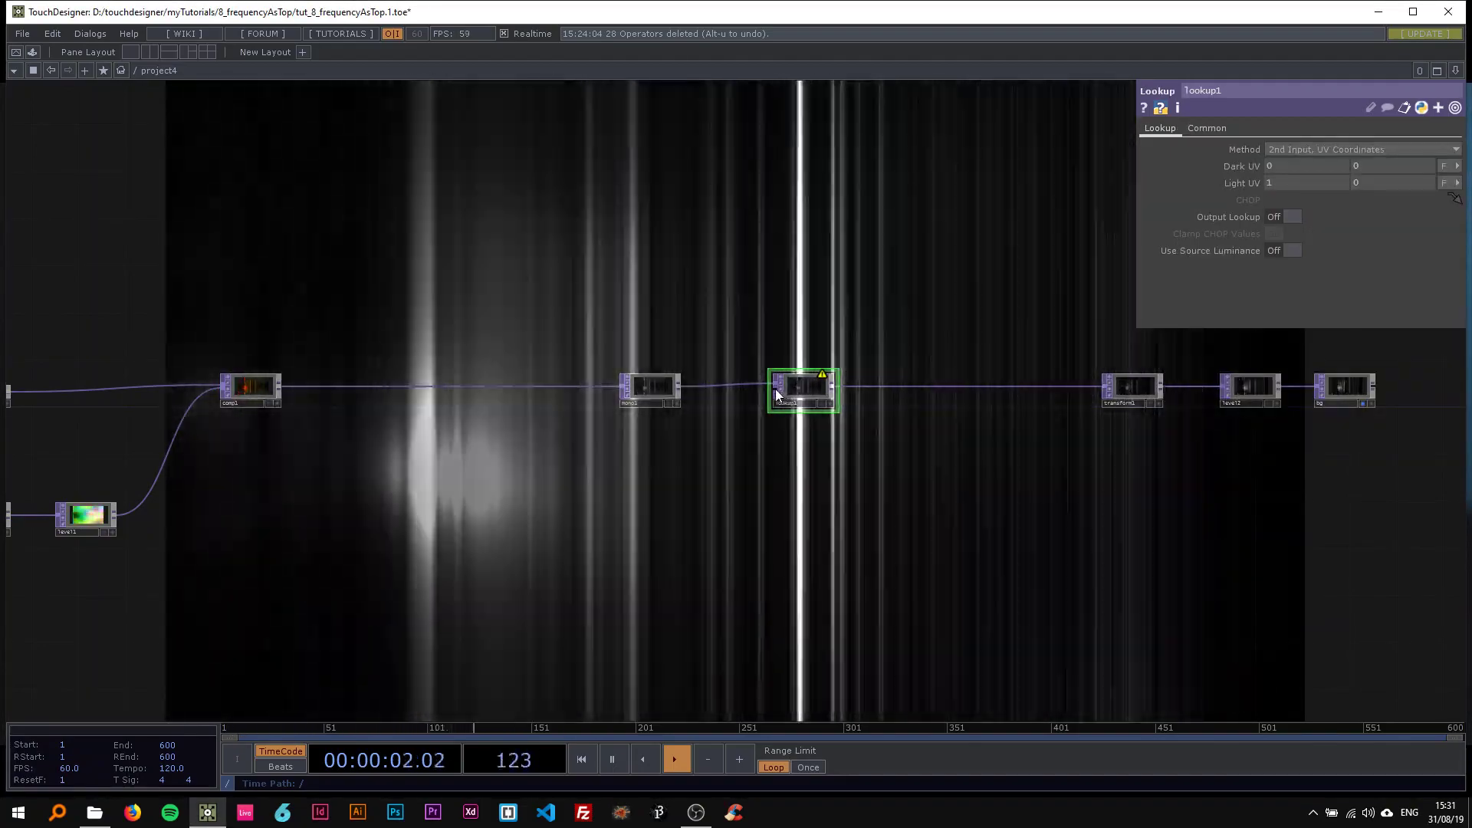
- Add a Ramp TOP feeding the Lookup TOP's second input and place it below the Monochrome TOP
{"action": "right_click", "coordinate": [775, 389]}
{"action": "type", "text": "ram"}
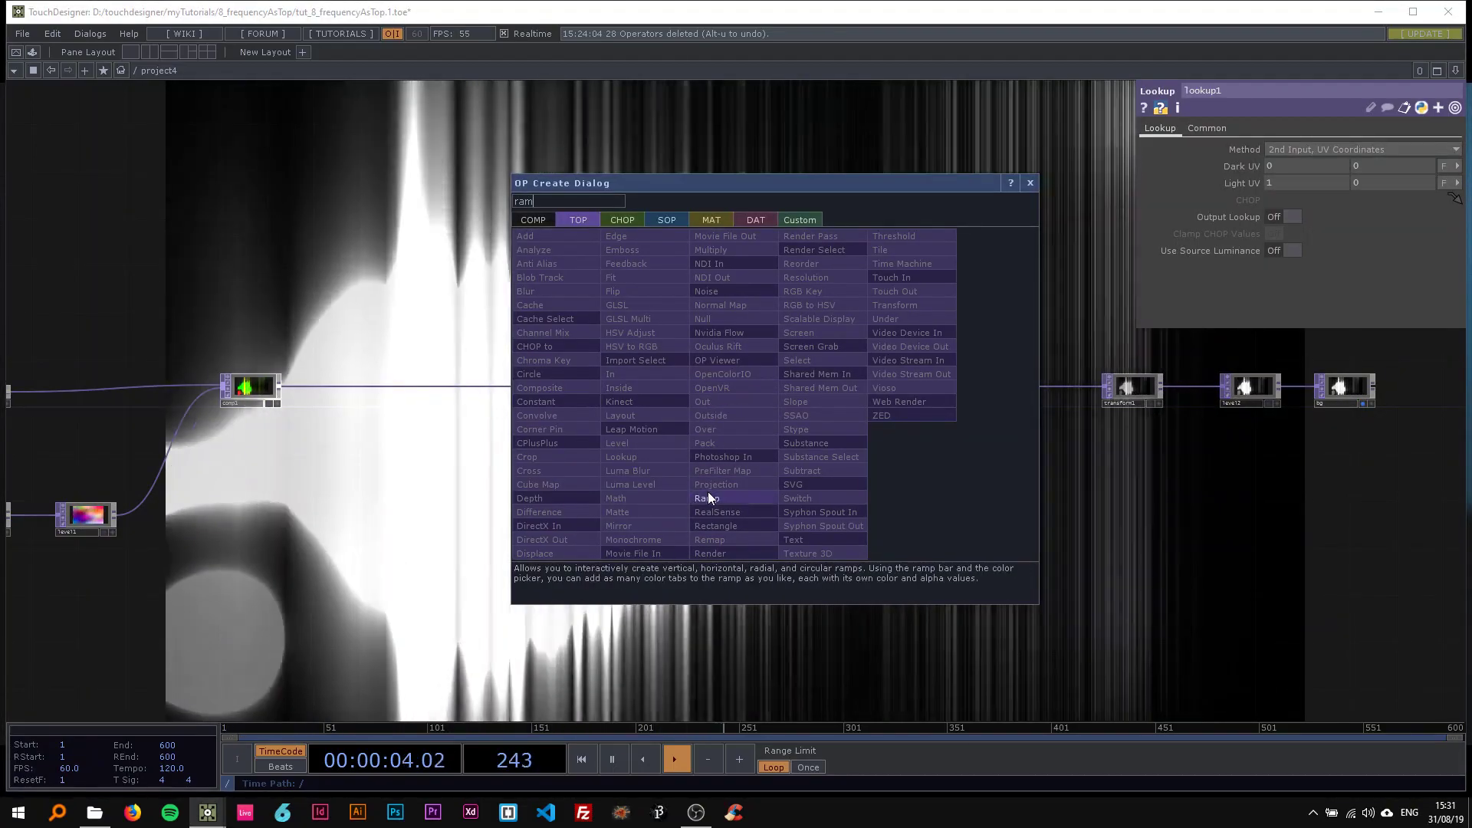
{"action": "left_click", "coordinate": [707, 499]}
{"action": "left_click", "coordinate": [647, 483]}
{"action": "scroll", "coordinate": [660, 482], "scroll_direction": "up", "scroll_amount": 2}
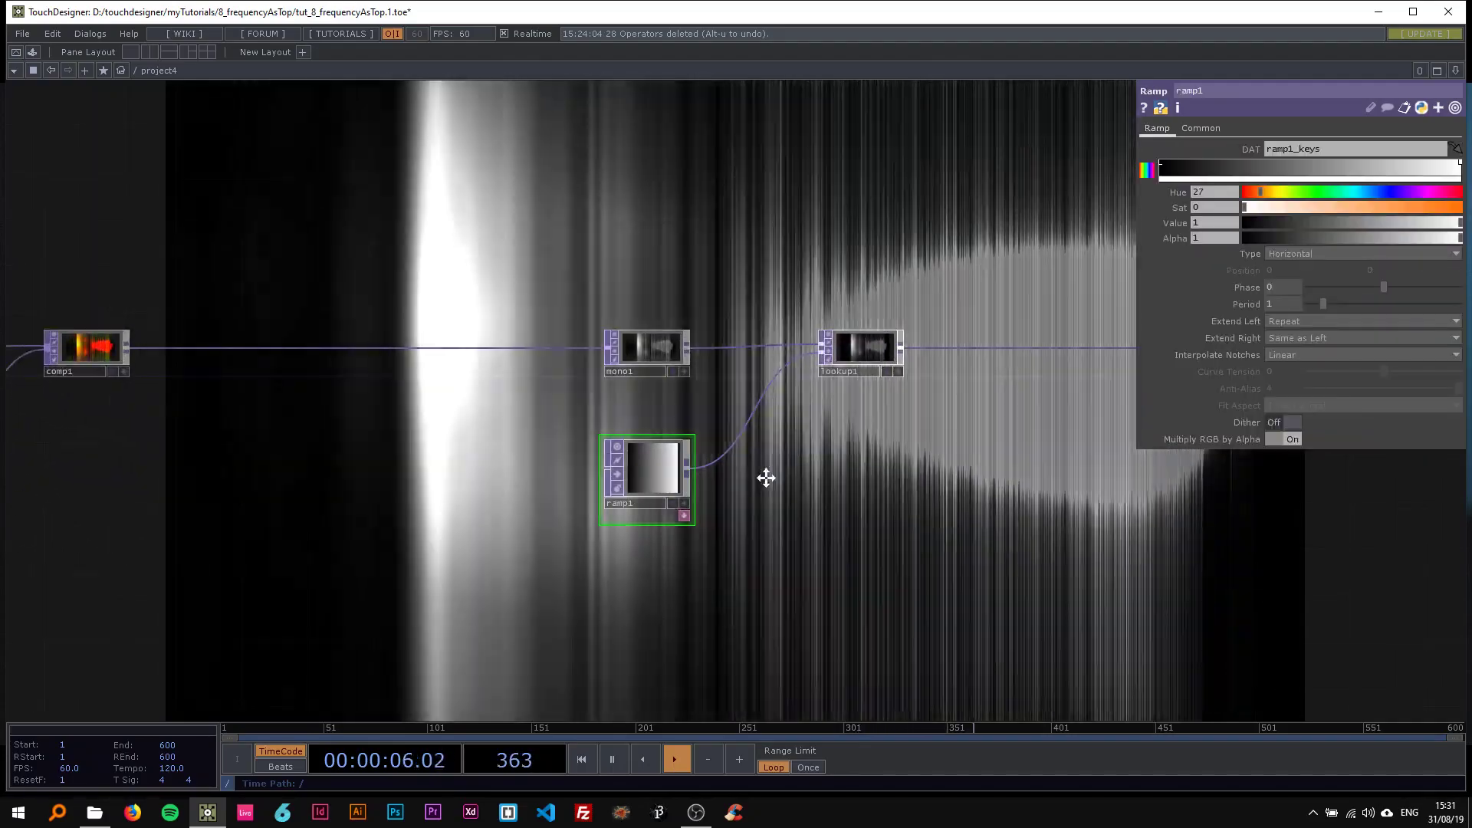
{"action": "left_click_drag", "start_coordinate": [775, 477], "coordinate": [638, 474]}
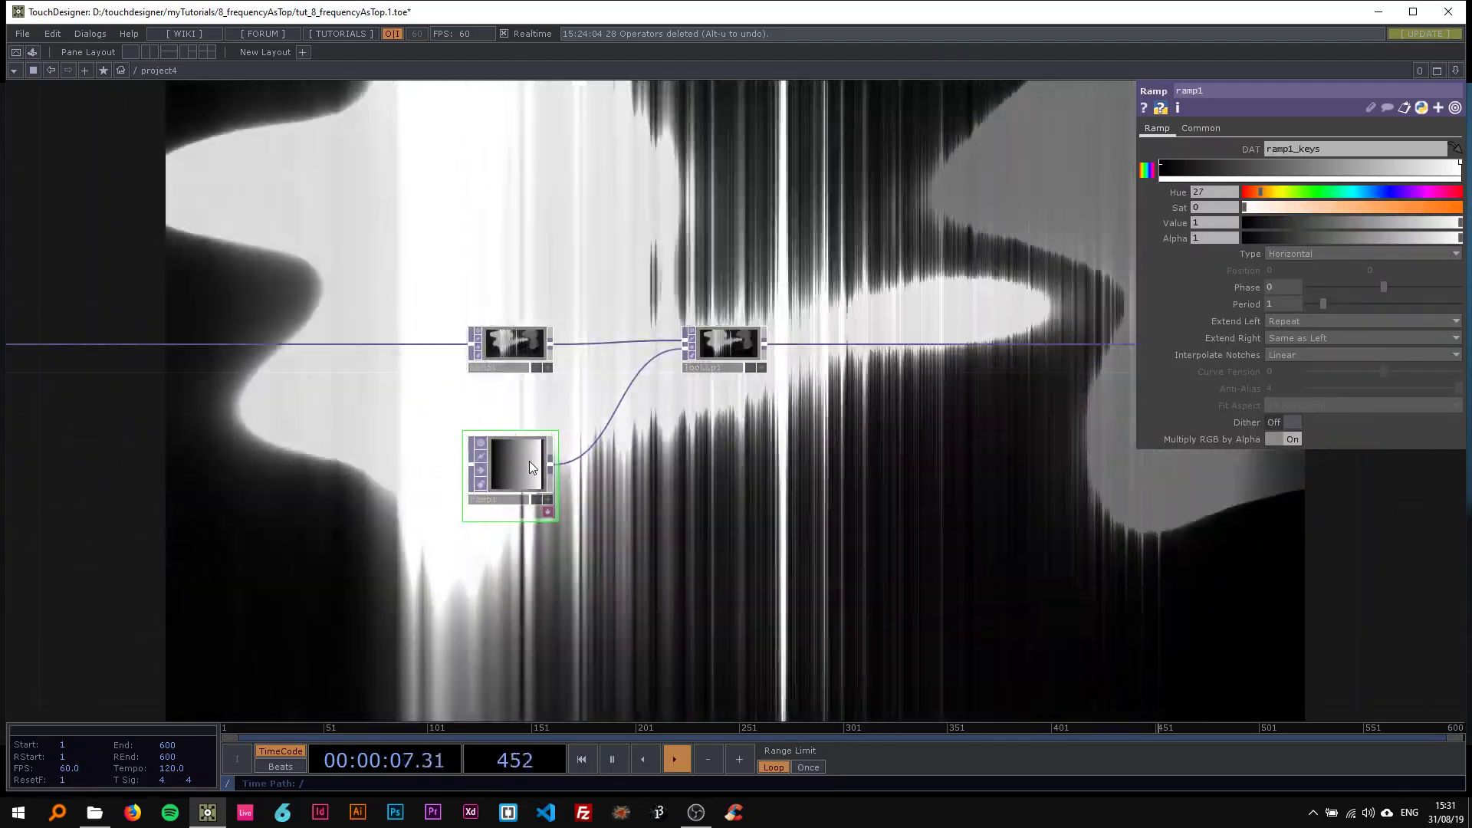
{"action": "left_click_drag", "start_coordinate": [529, 462], "coordinate": [527, 480]}
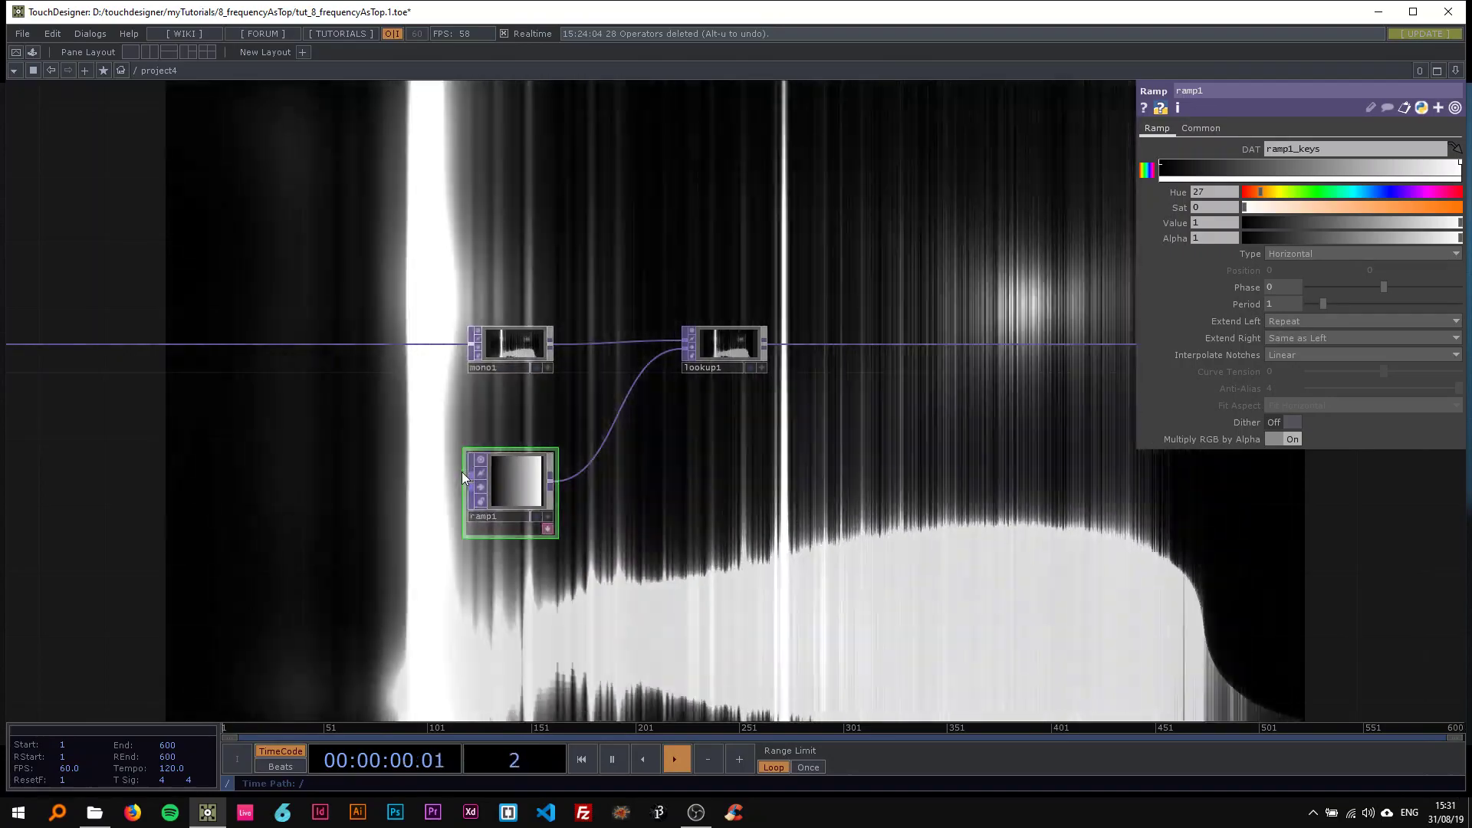
- Set the ramp's first key to saturation 0.238 and value 0.057, and its last key to value 0
{"action": "left_click", "coordinate": [1162, 164]}
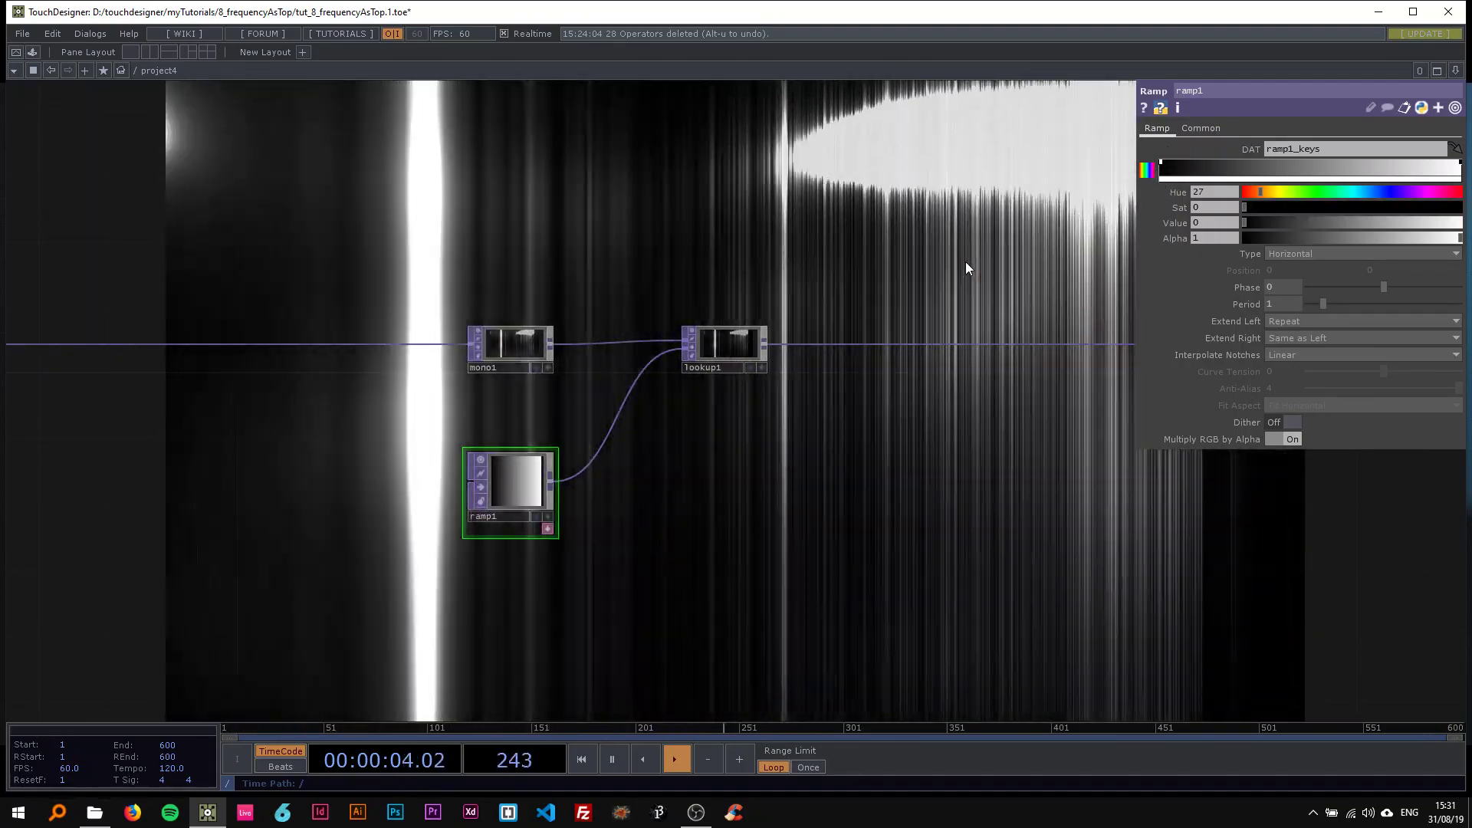
{"action": "mouse_move", "coordinate": [1250, 208]}
{"action": "left_mouse_down"}
{"action": "mouse_move", "coordinate": [1263, 209]}
{"action": "mouse_move", "coordinate": [1258, 224]}
{"action": "mouse_move", "coordinate": [1437, 213]}
{"action": "mouse_move", "coordinate": [1299, 206]}
{"action": "mouse_move", "coordinate": [1256, 222]}
{"action": "left_mouse_up"}
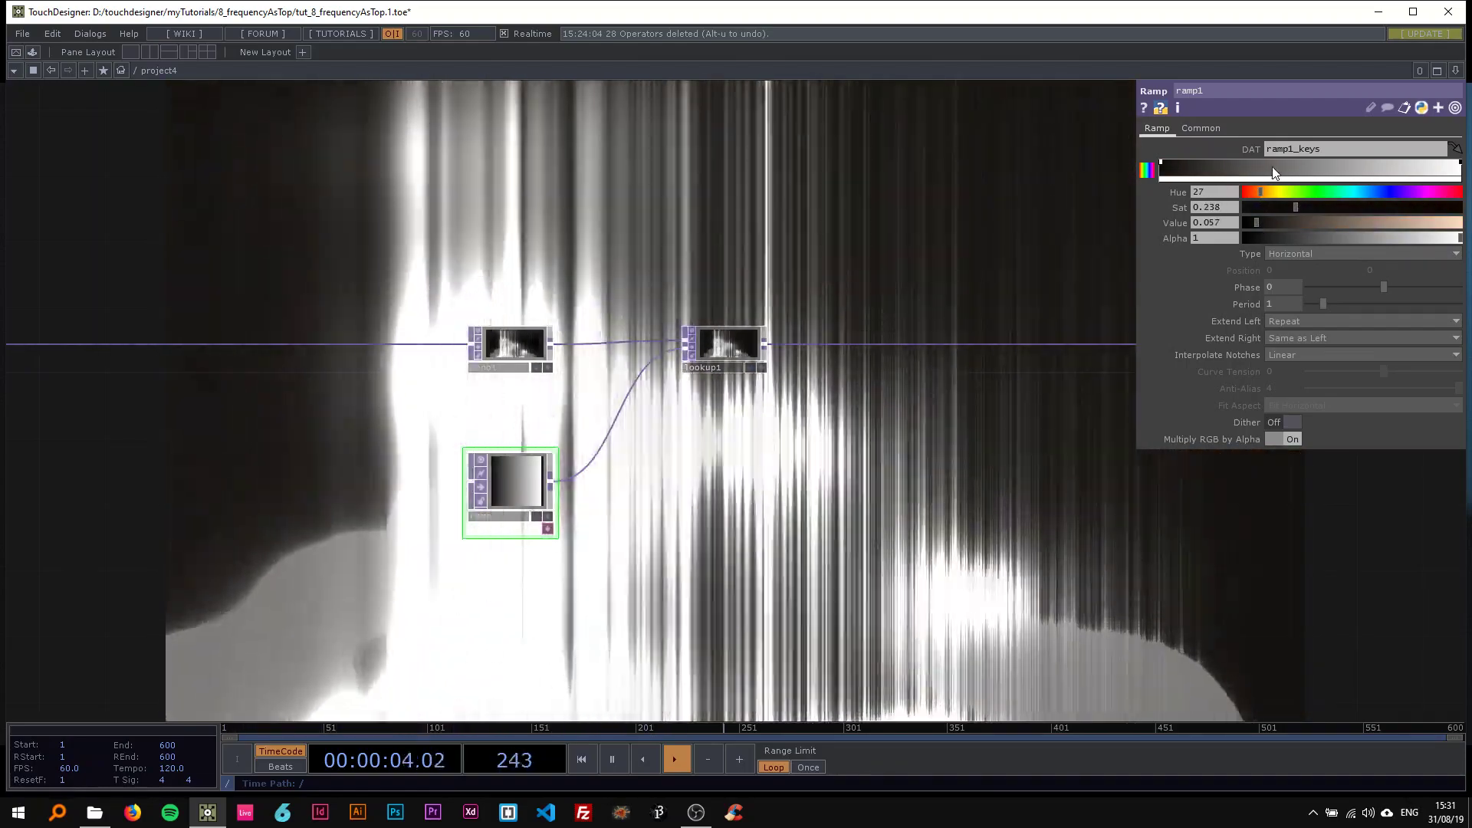
{"action": "left_click", "coordinate": [1460, 164]}
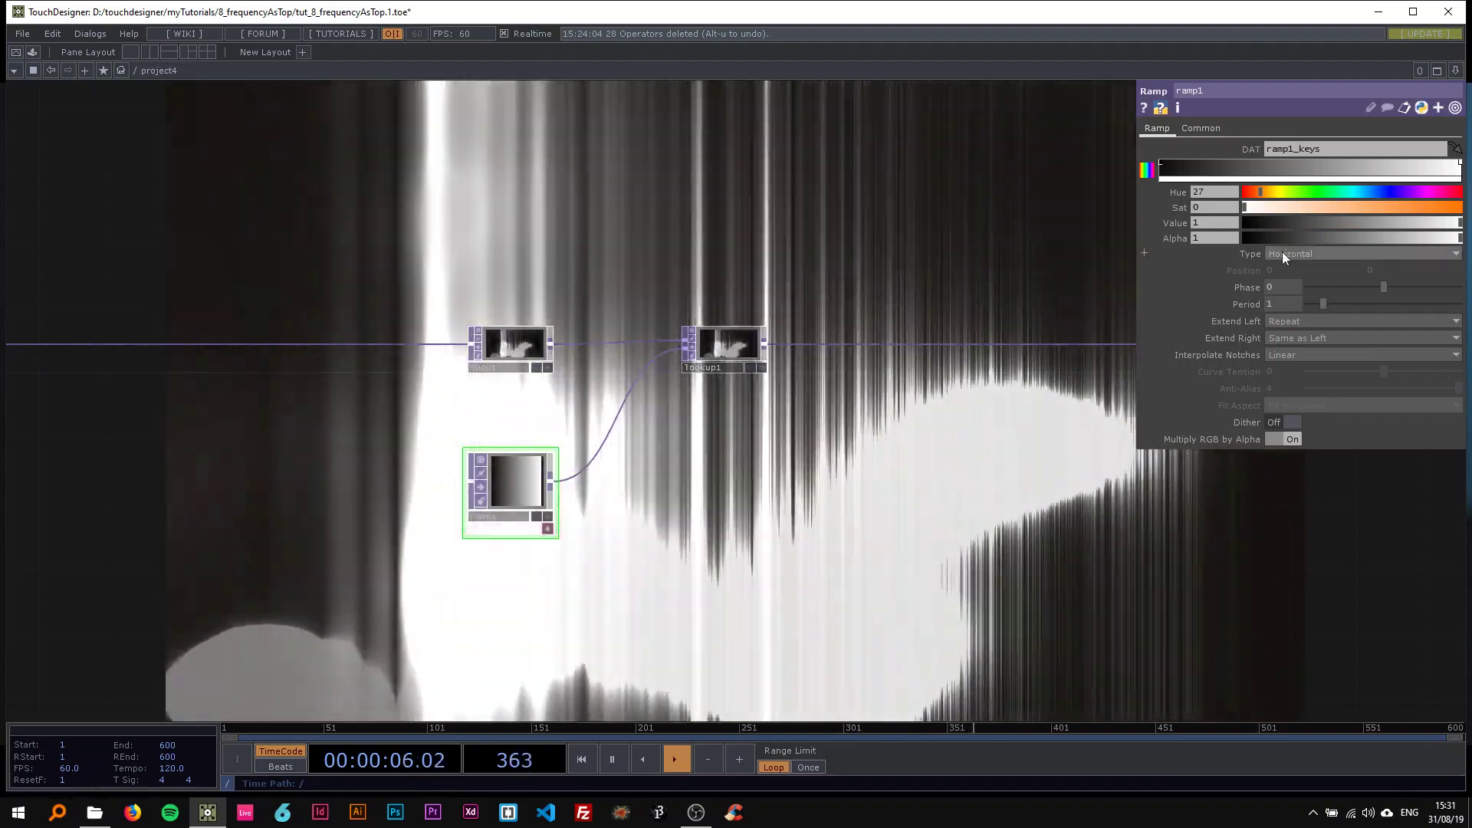
{"action": "left_click_drag", "start_coordinate": [1264, 226], "coordinate": [1241, 223]}
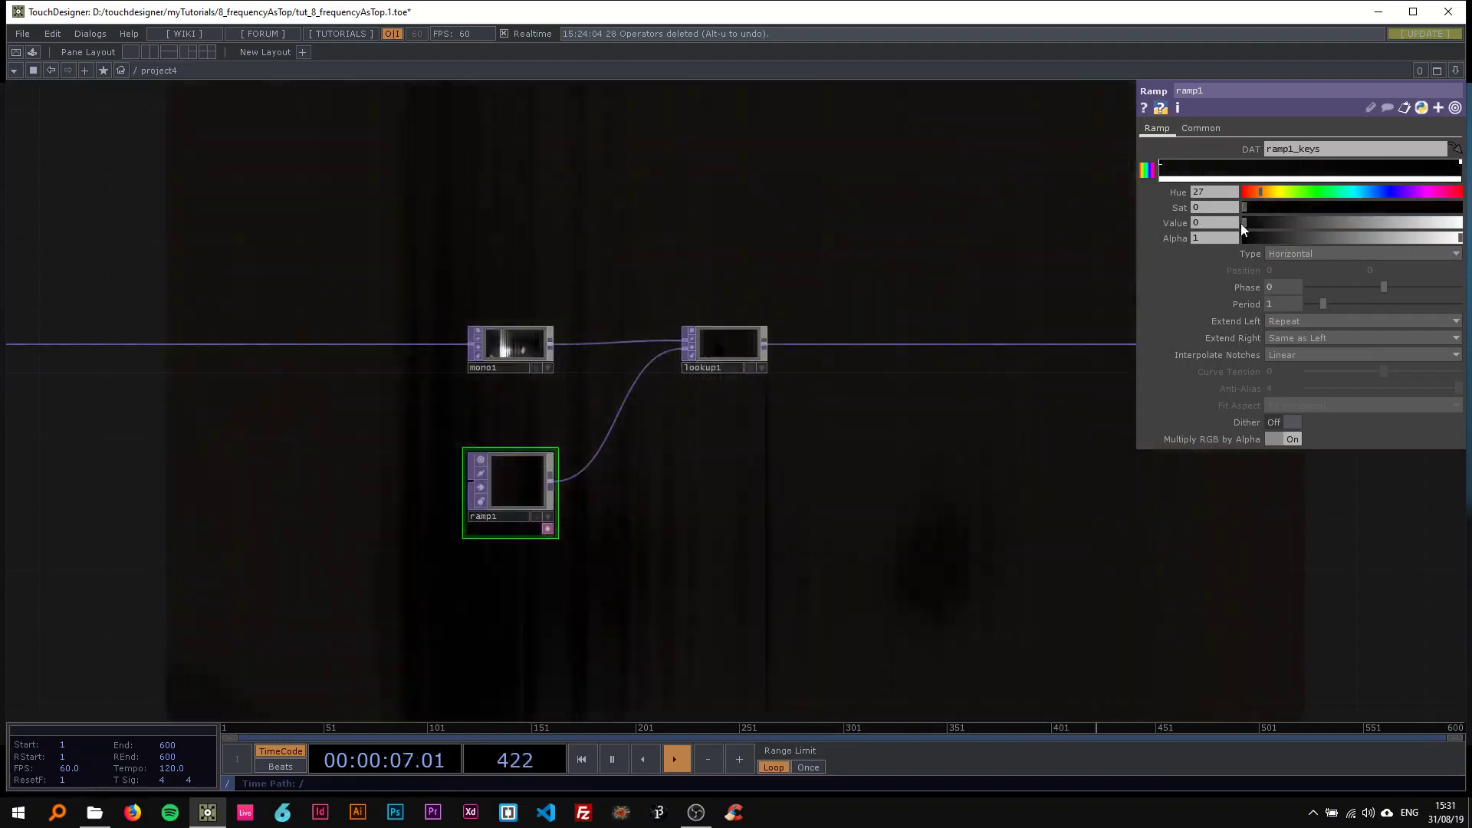
- Add a red ramp key with hue 10, saturation 1 and value 0.777, placed slightly past the ramp's middle
{"action": "left_click", "coordinate": [1257, 168]}
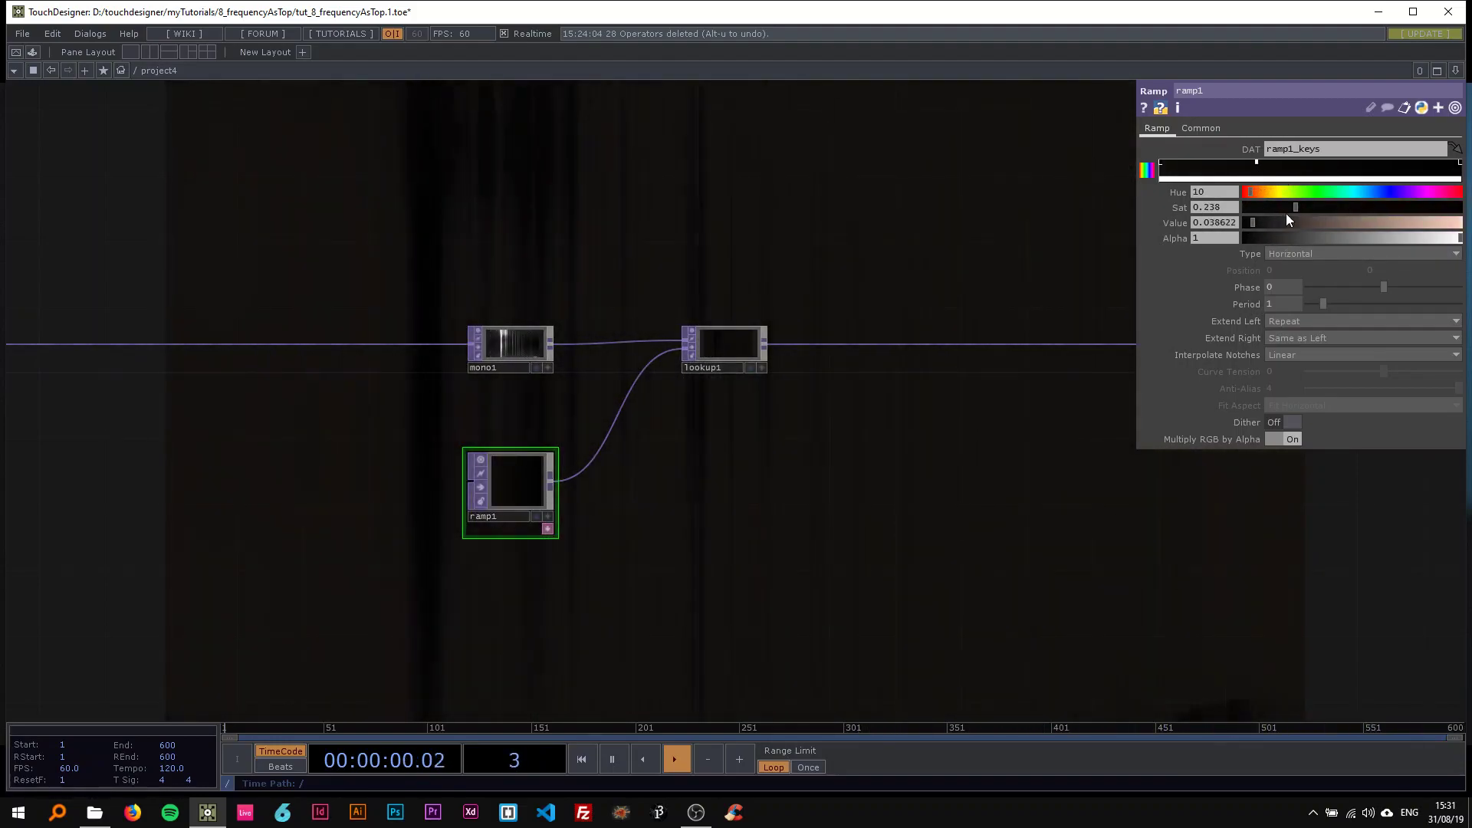
{"action": "left_click_drag", "start_coordinate": [1296, 208], "coordinate": [1463, 219]}
{"action": "left_click", "coordinate": [1413, 223]}
{"action": "mouse_move", "coordinate": [1249, 172]}
{"action": "left_mouse_down"}
{"action": "mouse_move", "coordinate": [1372, 172]}
{"action": "mouse_move", "coordinate": [1327, 172]}
{"action": "left_mouse_up"}
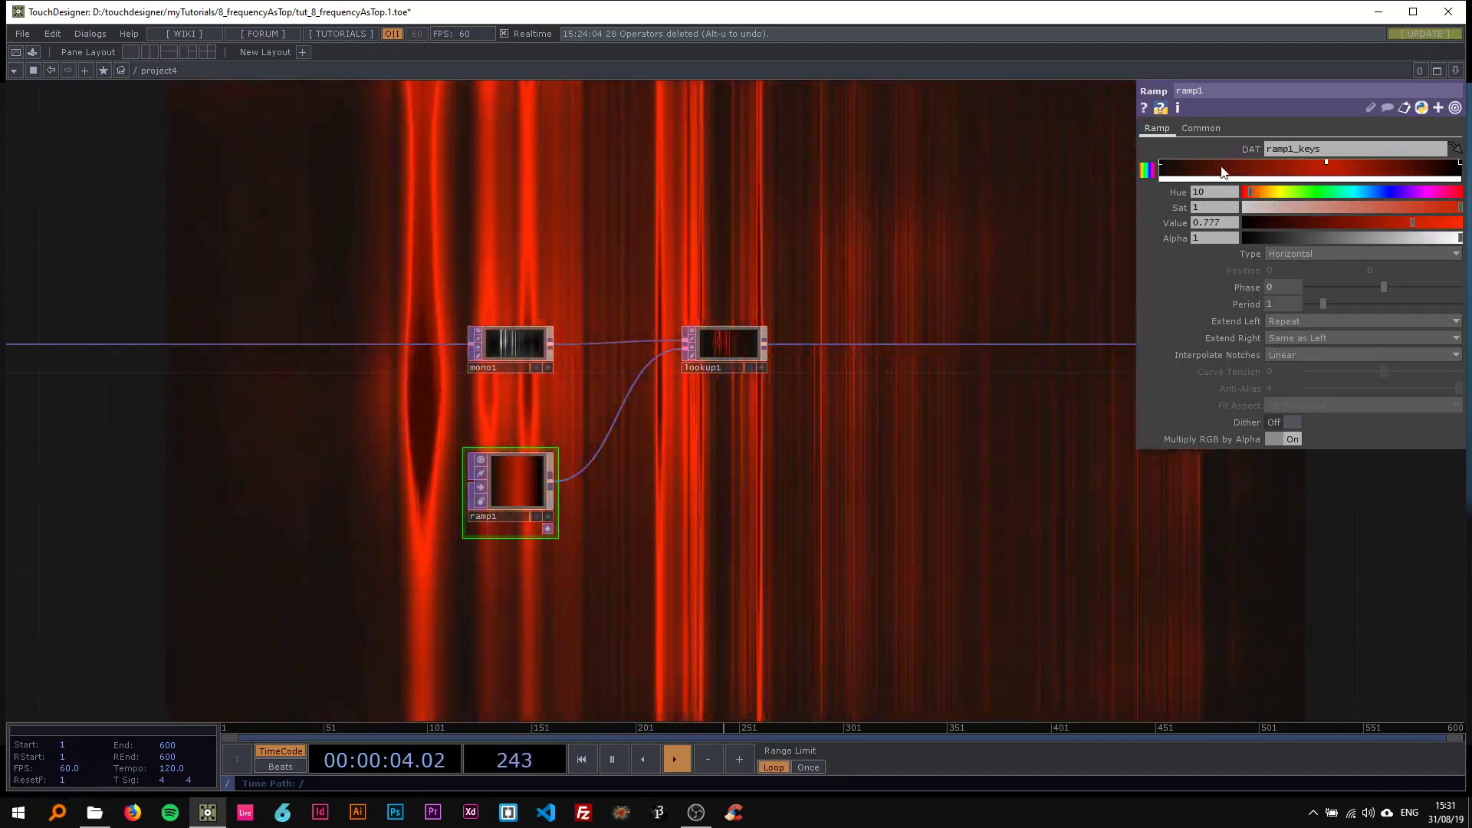
- Add a dark blue ramp key before the red one, with hue 239, saturation 0.723 and value 0.266
{"action": "left_click", "coordinate": [1224, 168]}
{"action": "left_click", "coordinate": [1387, 193]}
{"action": "mouse_move", "coordinate": [1327, 222]}
{"action": "left_mouse_down"}
{"action": "mouse_move", "coordinate": [1276, 220]}
{"action": "mouse_move", "coordinate": [1304, 223]}
{"action": "left_mouse_up"}
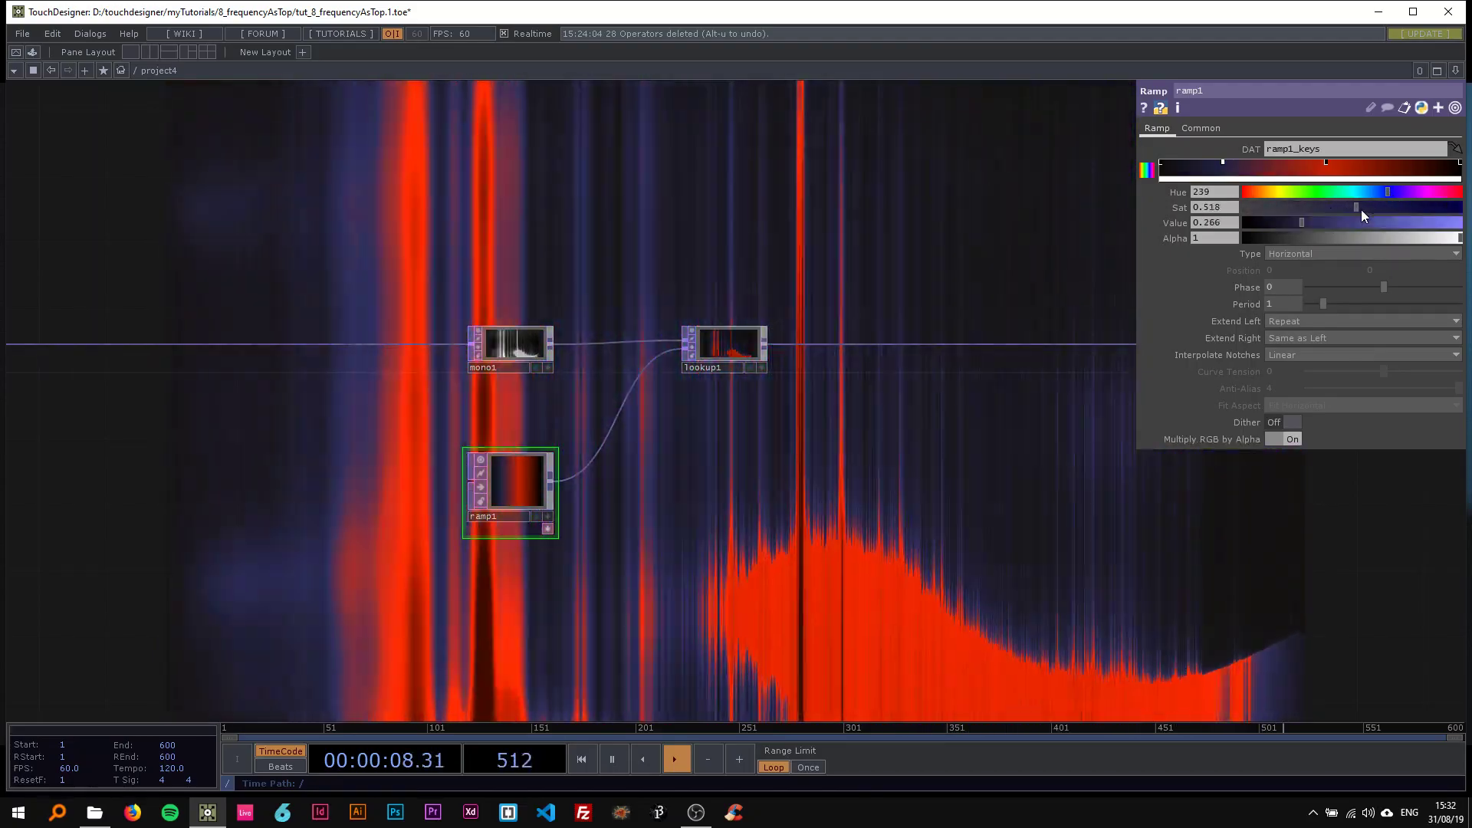
{"action": "left_click_drag", "start_coordinate": [1441, 207], "coordinate": [1402, 208]}
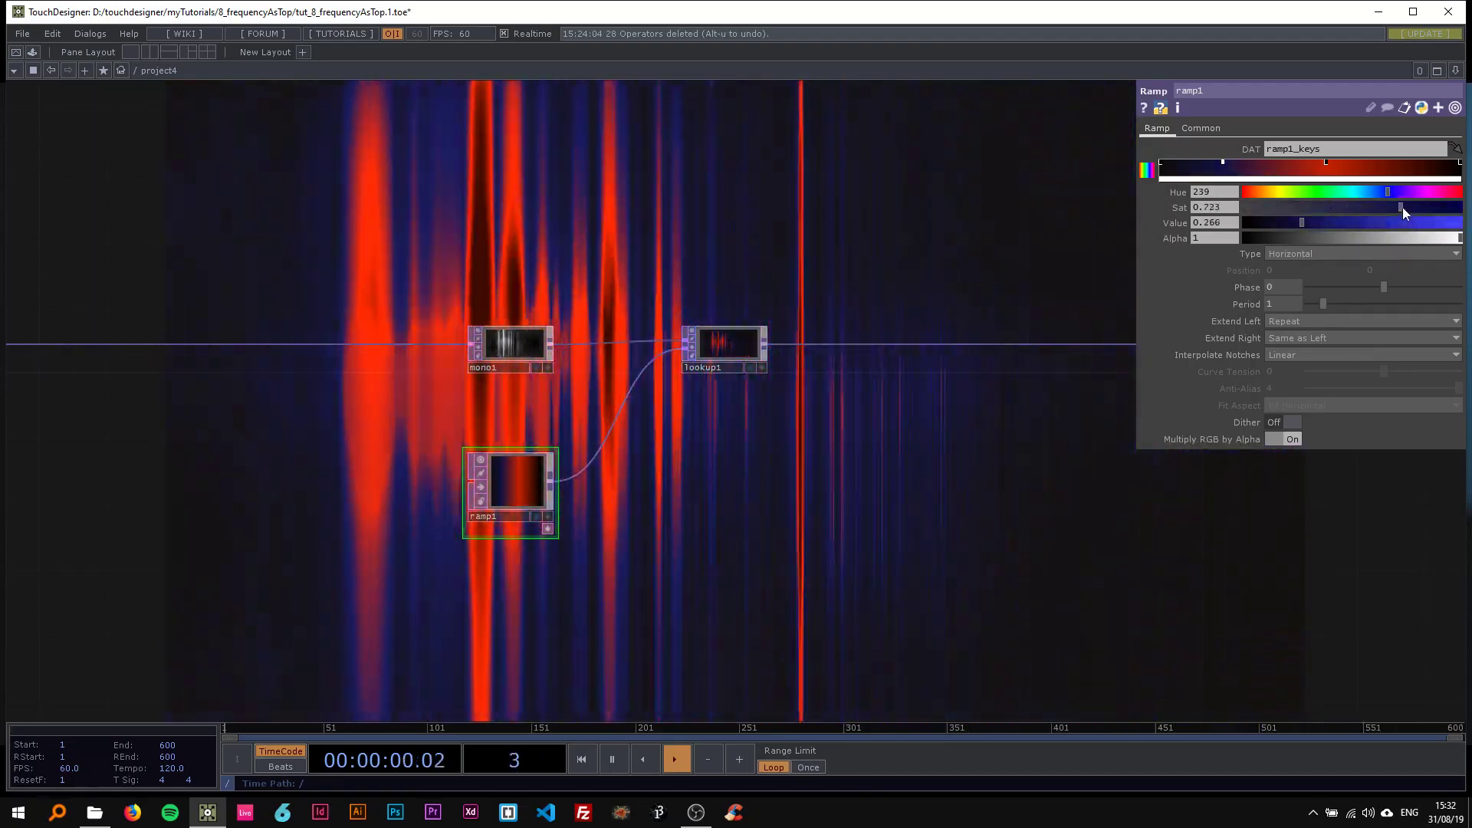
- Add an orange ramp key with hue 32, saturation 1 and value 0.844 near the end, and shift the dark blue key slightly inward
{"action": "left_click", "coordinate": [1394, 162]}
{"action": "left_click_drag", "start_coordinate": [1286, 194], "coordinate": [1429, 232]}
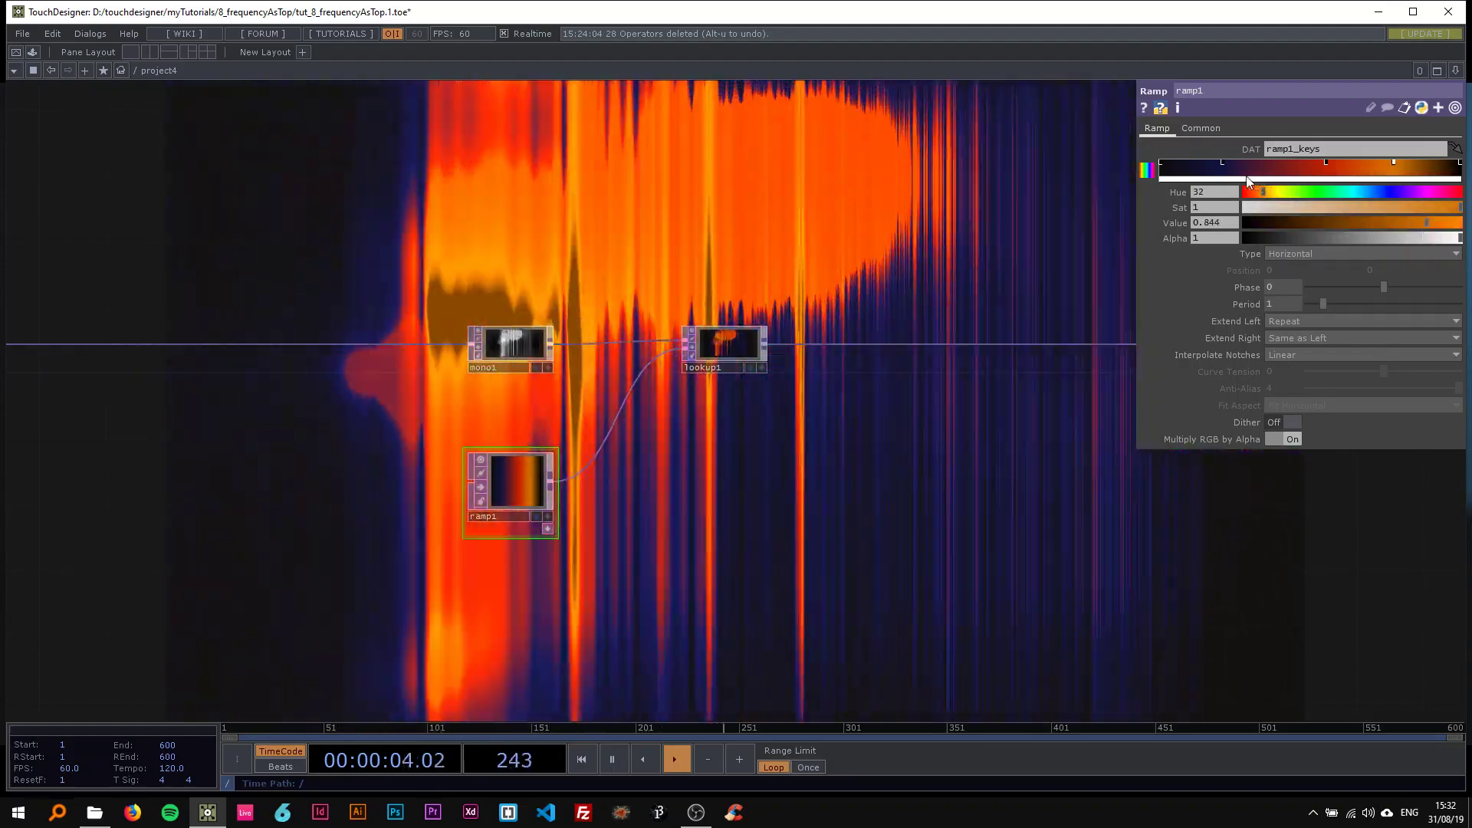
{"action": "left_click_drag", "start_coordinate": [1223, 163], "coordinate": [1236, 163]}
{"action": "left_click_drag", "start_coordinate": [1395, 164], "coordinate": [1416, 164]}
{"action": "left_click", "coordinate": [1460, 164]}
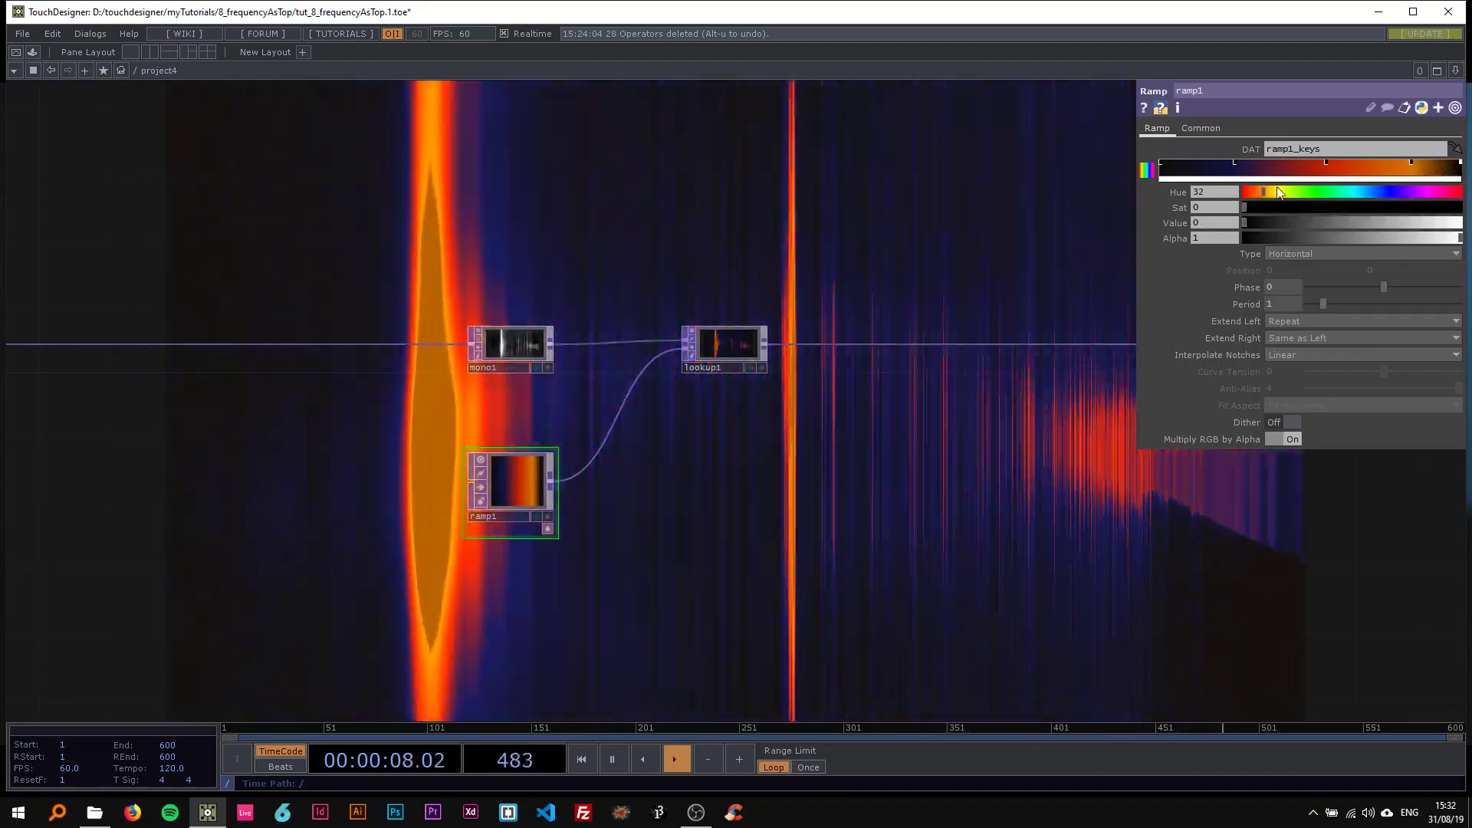
{"action": "left_click_drag", "start_coordinate": [1237, 163], "coordinate": [1232, 164]}
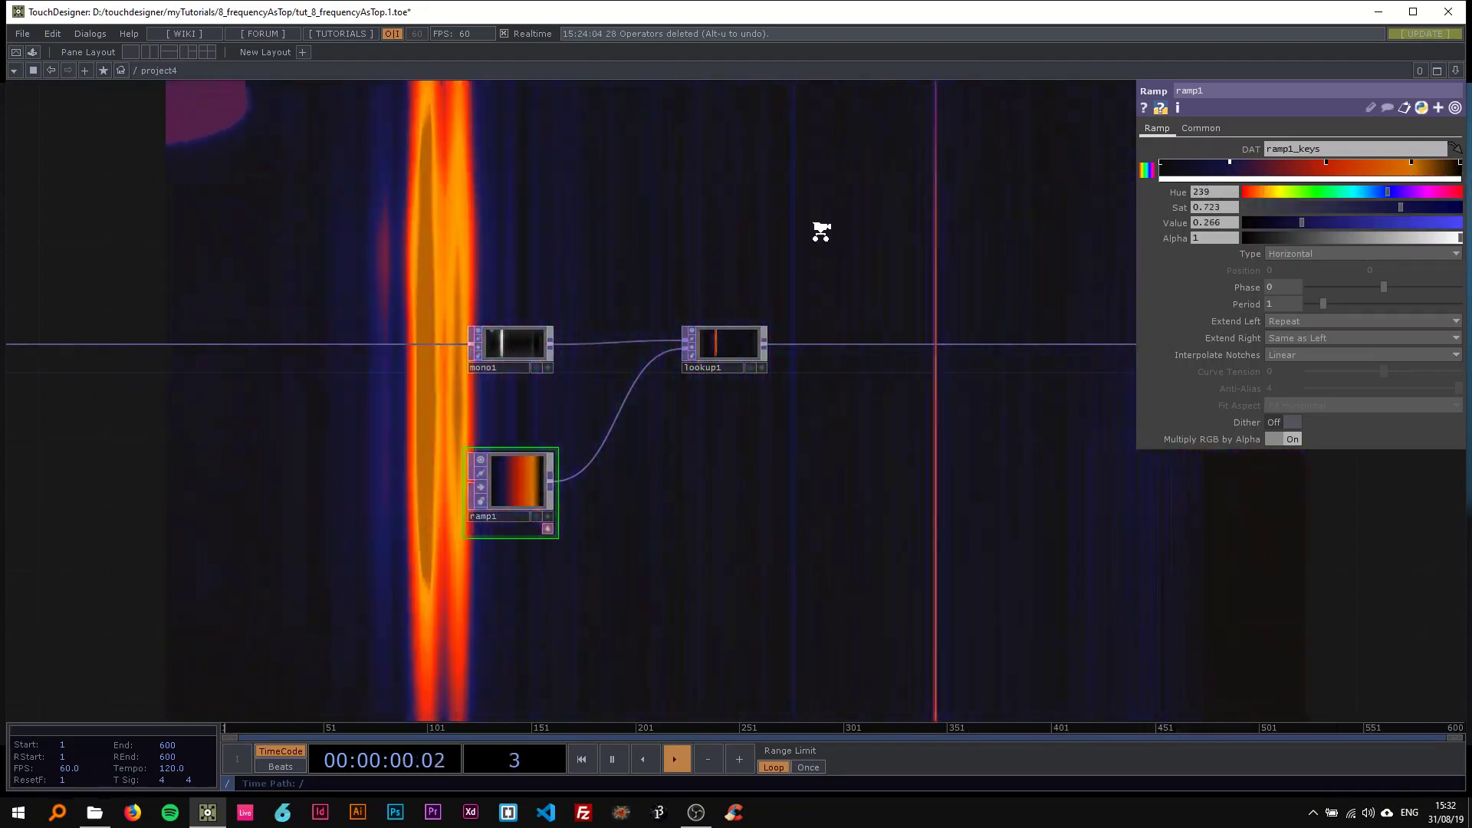
- Load the CRISIS track from the Music folder into the Audio File In CHOP
{"action": "scroll", "coordinate": [821, 231], "scroll_direction": "down", "scroll_amount": 2}
{"action": "left_click_drag", "start_coordinate": [532, 263], "coordinate": [838, 286]}
{"action": "scroll", "coordinate": [838, 286], "scroll_direction": "down", "scroll_amount": 4}
{"action": "left_click_drag", "start_coordinate": [592, 237], "coordinate": [835, 243]}
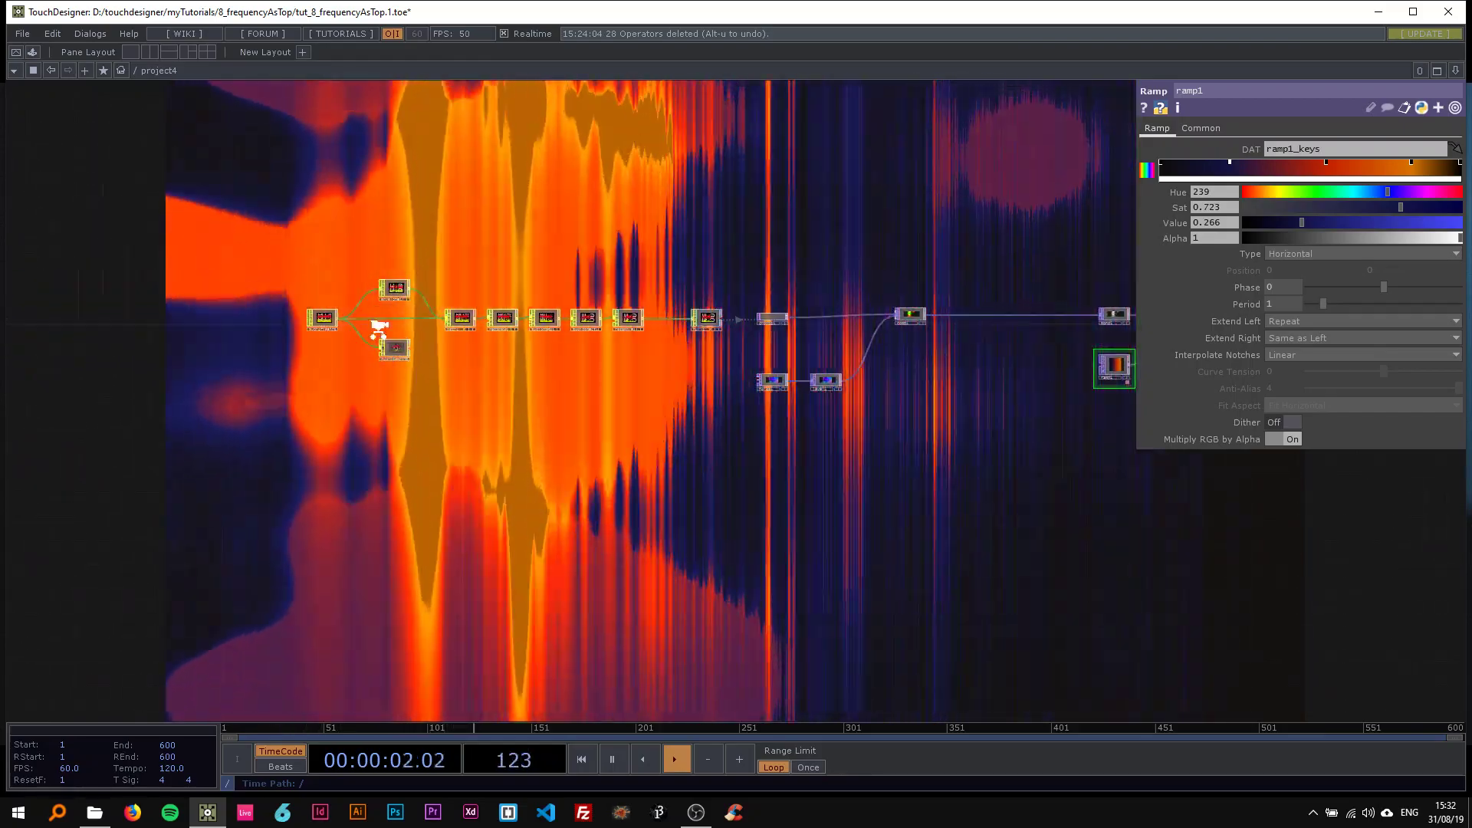
{"action": "scroll", "coordinate": [379, 335], "scroll_direction": "up", "scroll_amount": 3}
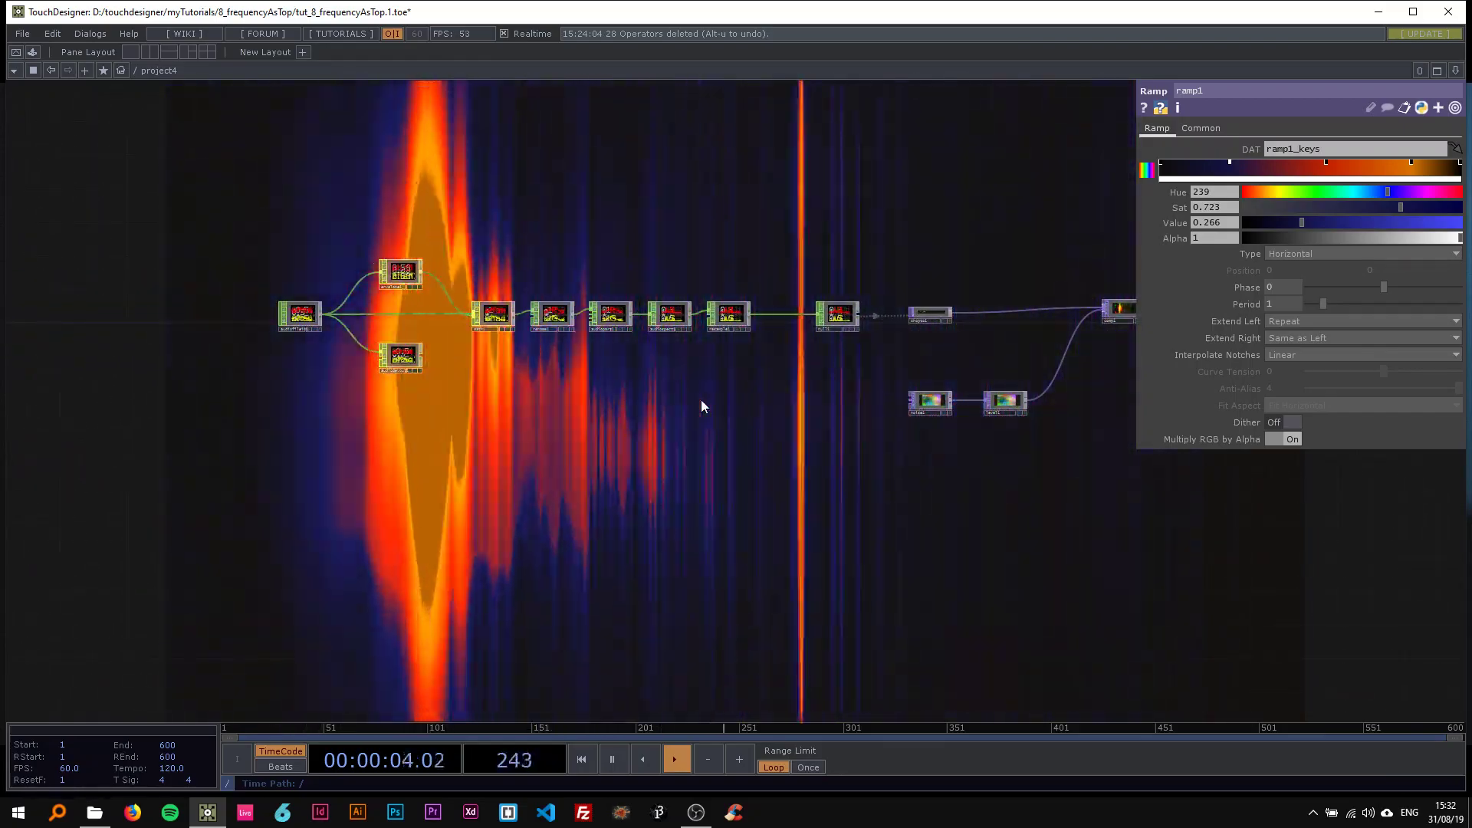
{"action": "left_click_drag", "start_coordinate": [593, 260], "coordinate": [374, 247]}
{"action": "left_click_drag", "start_coordinate": [660, 292], "coordinate": [713, 305]}
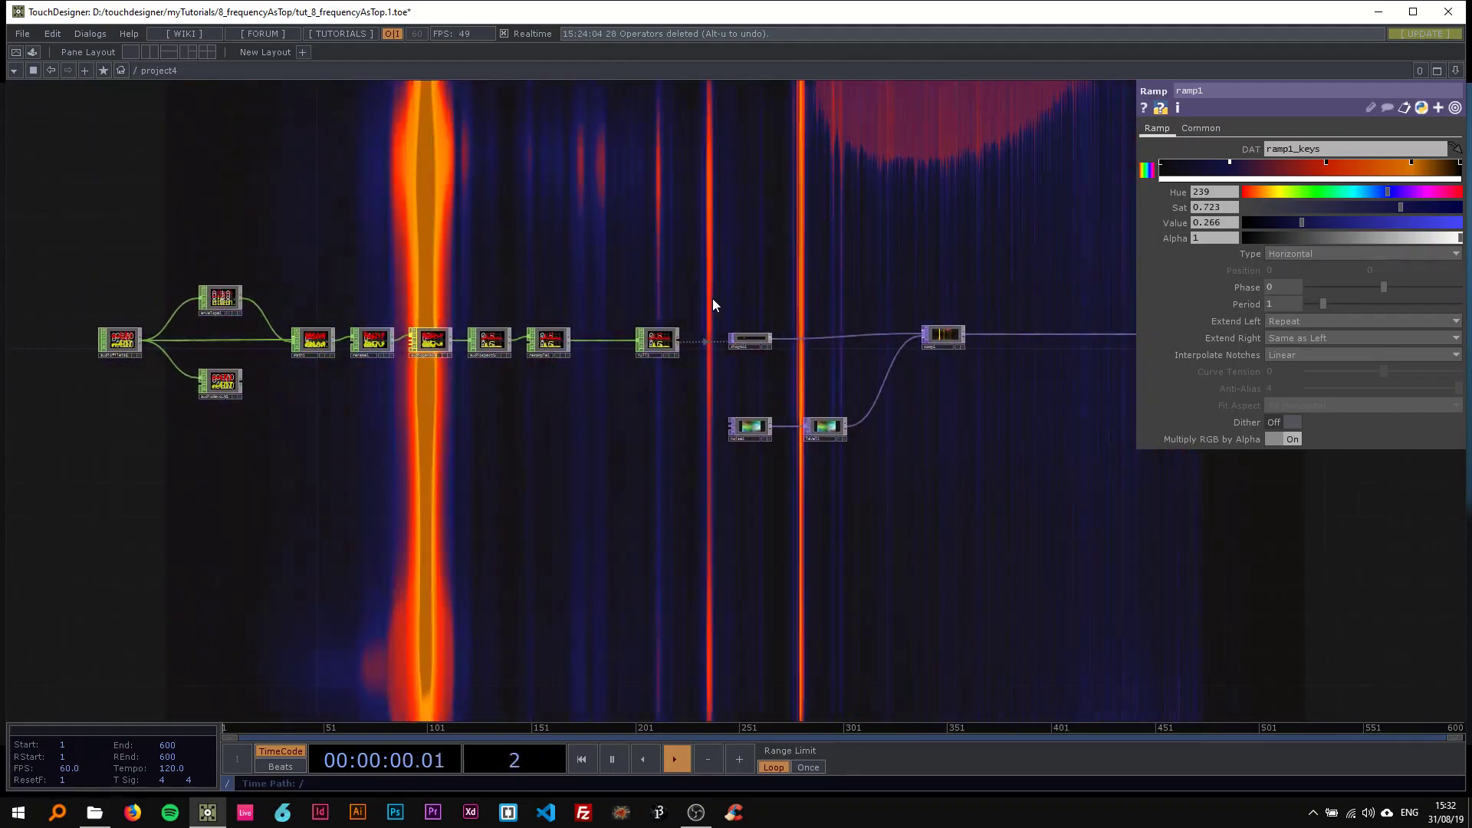
{"action": "left_click", "coordinate": [200, 347]}
{"action": "scroll", "coordinate": [201, 349], "scroll_direction": "up", "scroll_amount": 5}
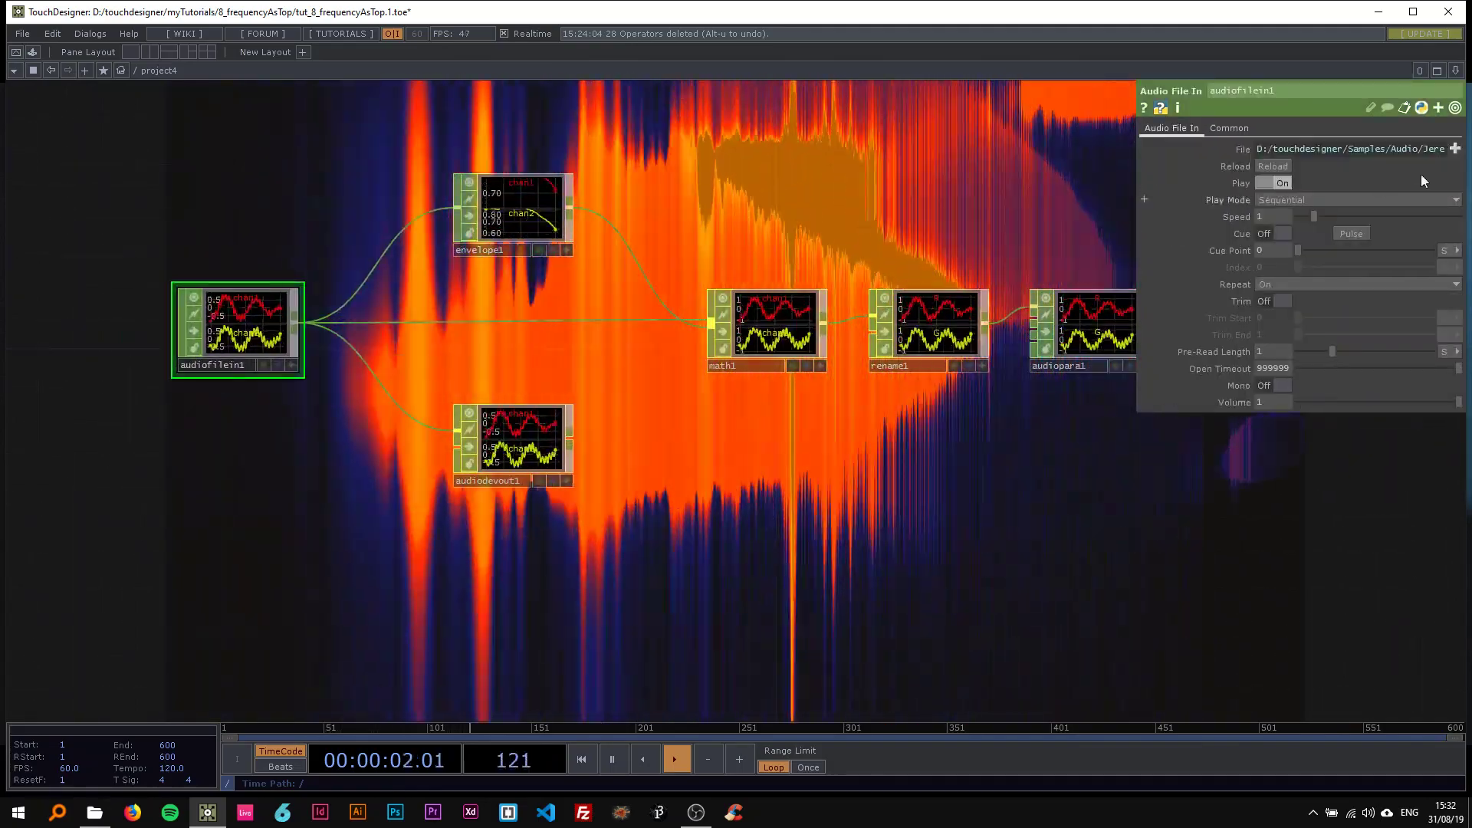
{"action": "left_click", "coordinate": [1456, 149]}
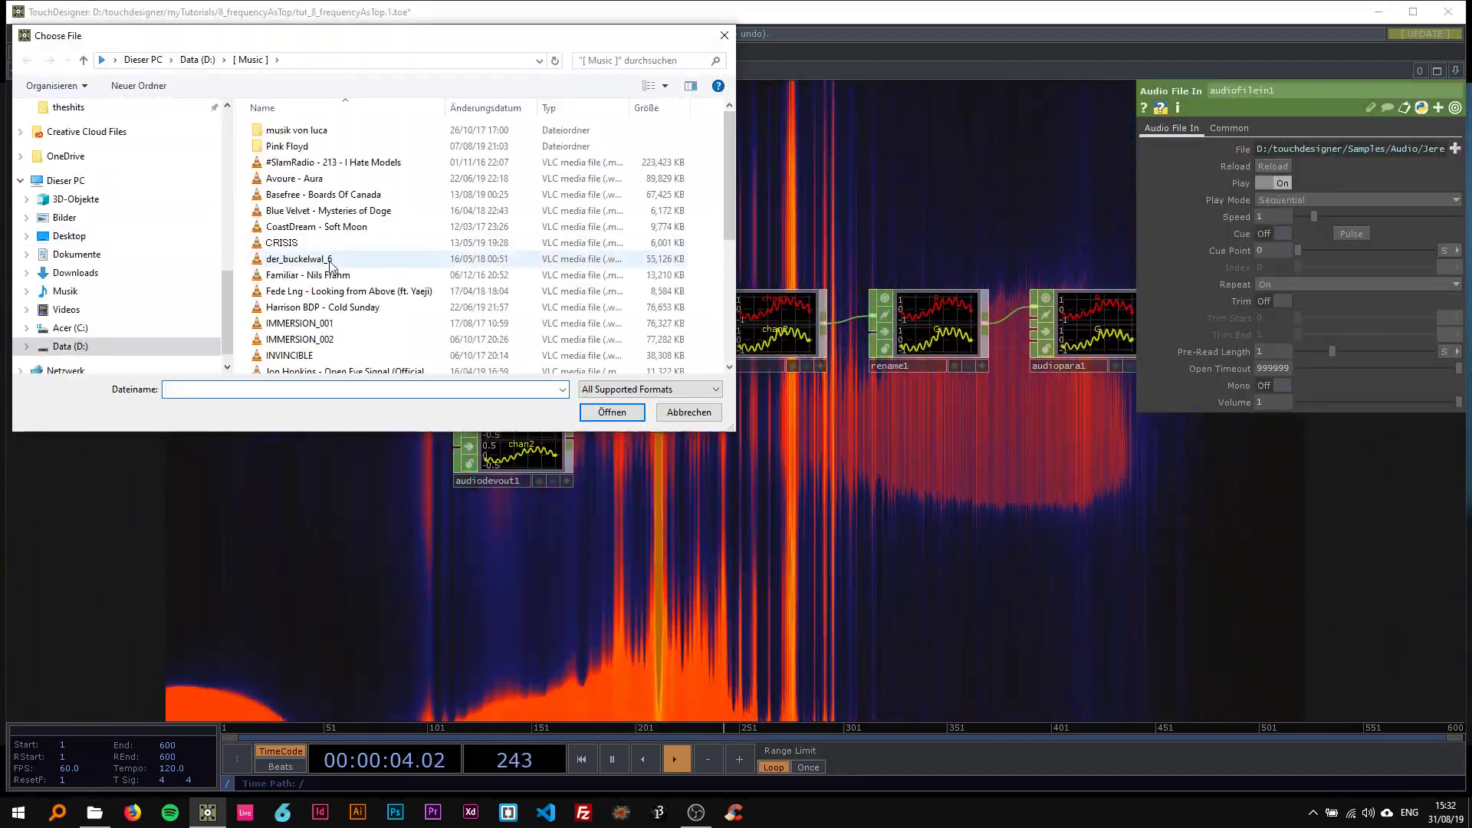
{"action": "double_click", "coordinate": [324, 245]}
- Try the Aspect Correct option on the Noise TOP
{"action": "left_click_drag", "start_coordinate": [560, 208], "coordinate": [160, 204]}
{"action": "middle_click_drag", "start_coordinate": [160, 203], "coordinate": [430, 222]}
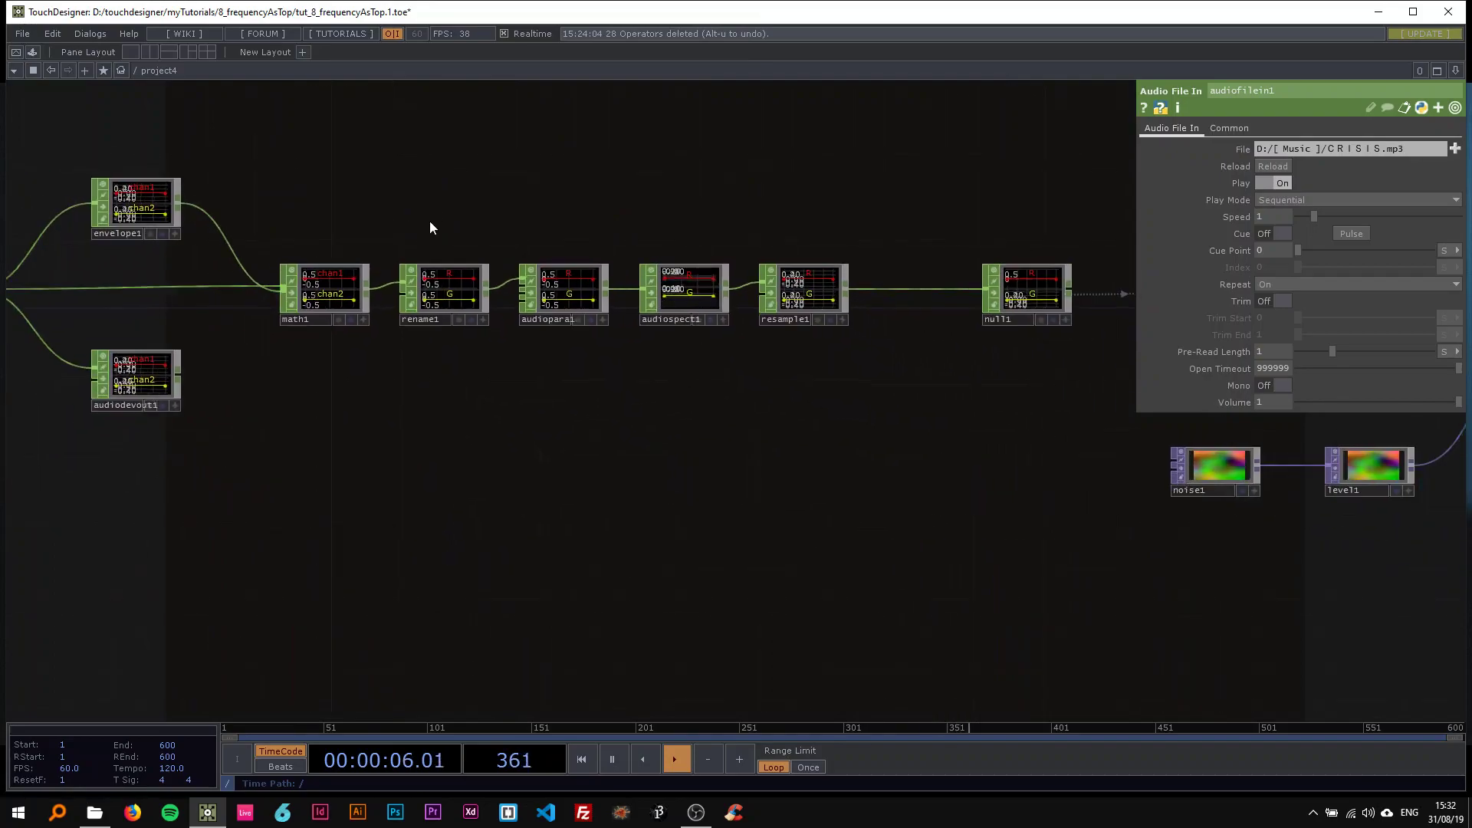
{"action": "scroll", "coordinate": [430, 222], "scroll_direction": "down", "scroll_amount": 1}
{"action": "left_click_drag", "start_coordinate": [451, 204], "coordinate": [103, 224]}
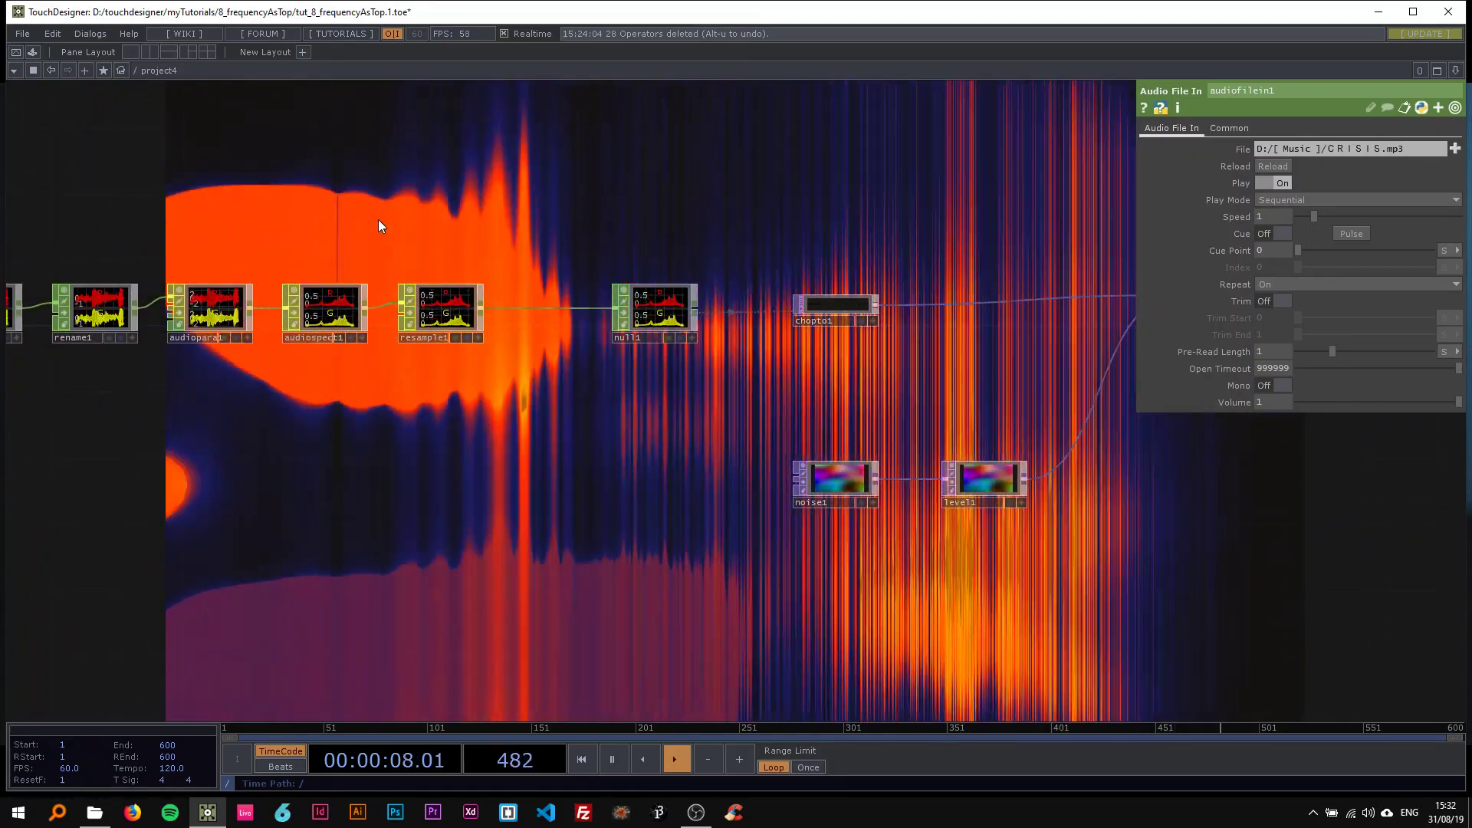
{"action": "left_click_drag", "start_coordinate": [864, 226], "coordinate": [583, 203]}
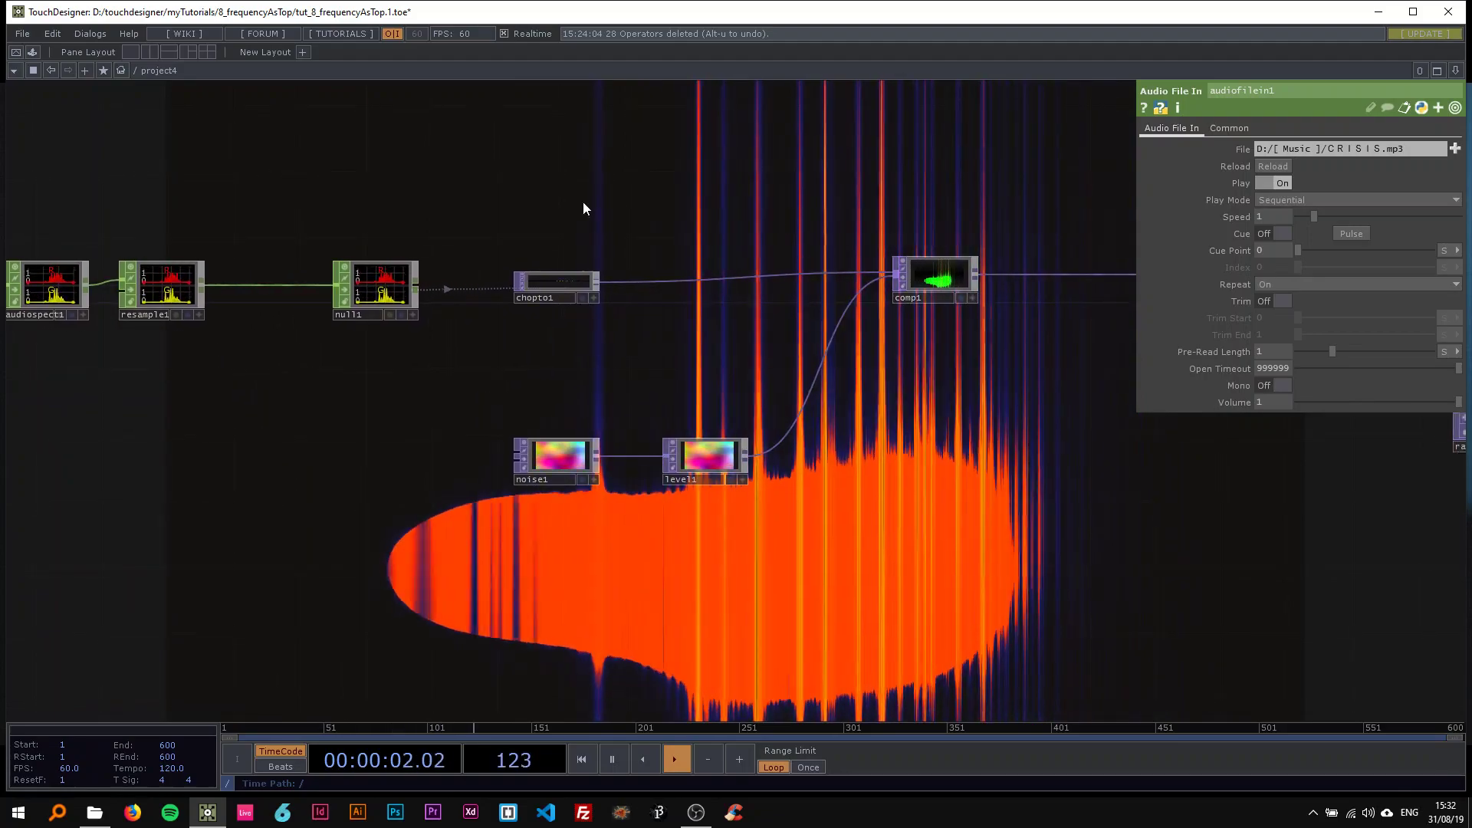
{"action": "left_click", "coordinate": [559, 462]}
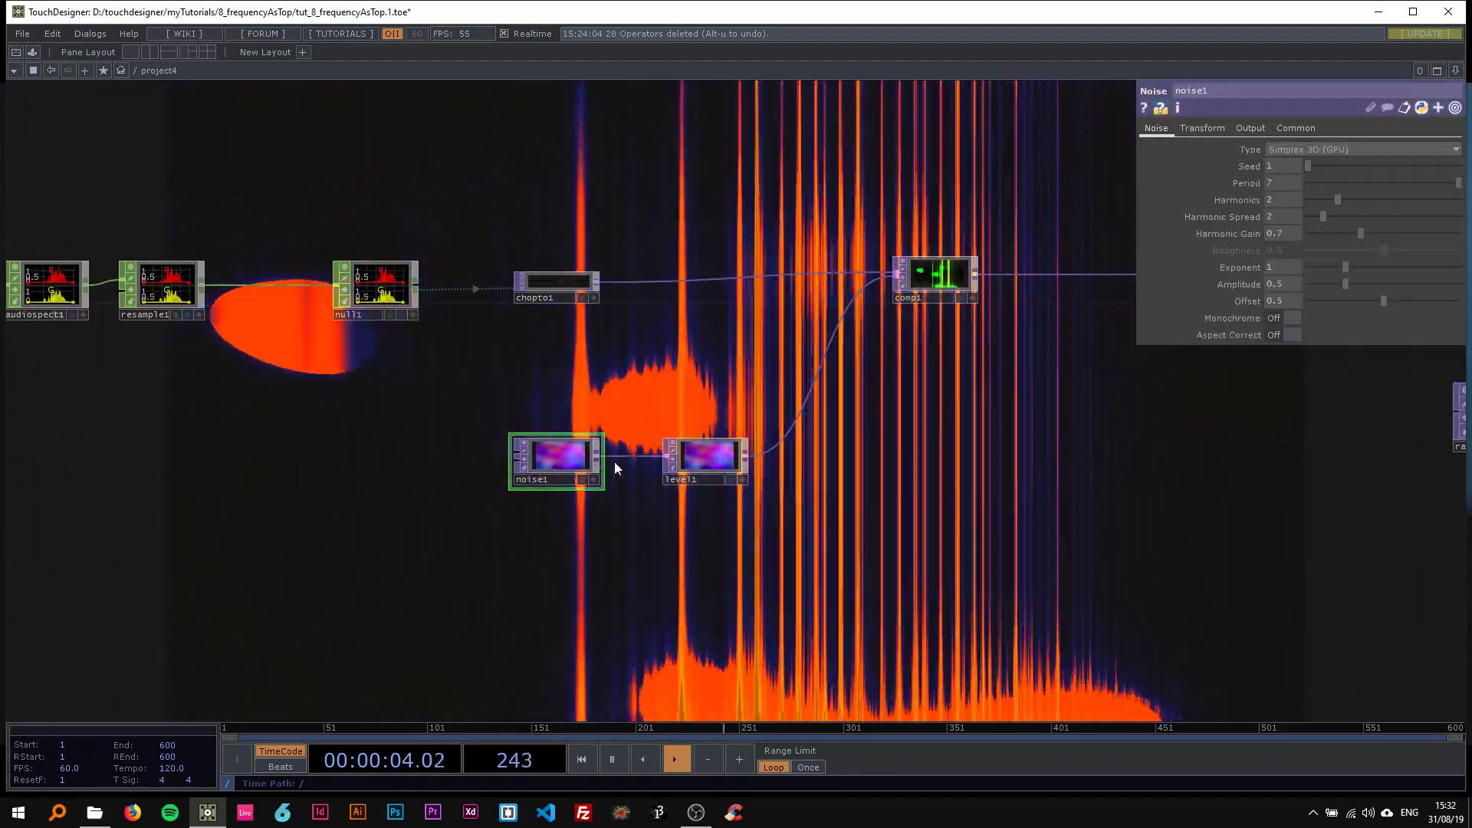
{"action": "left_click", "coordinate": [1285, 335]}
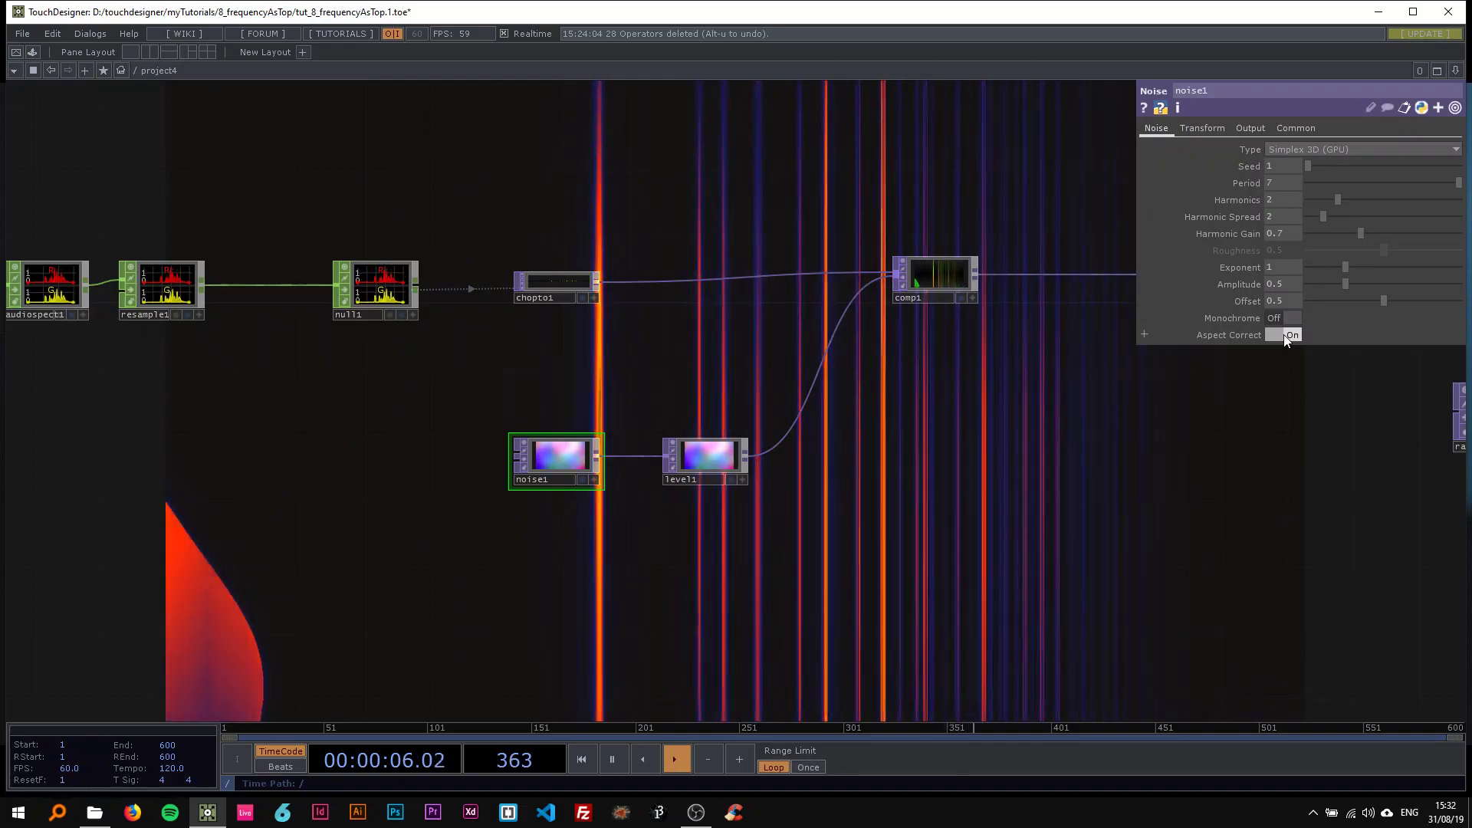
{"action": "left_click", "coordinate": [1285, 338]}
- Move the Monochrome, Ramp and Lookup TOPs together closer to the Transform TOP to free space after the Composite TOP
{"action": "left_click_drag", "start_coordinate": [667, 498], "coordinate": [229, 523]}
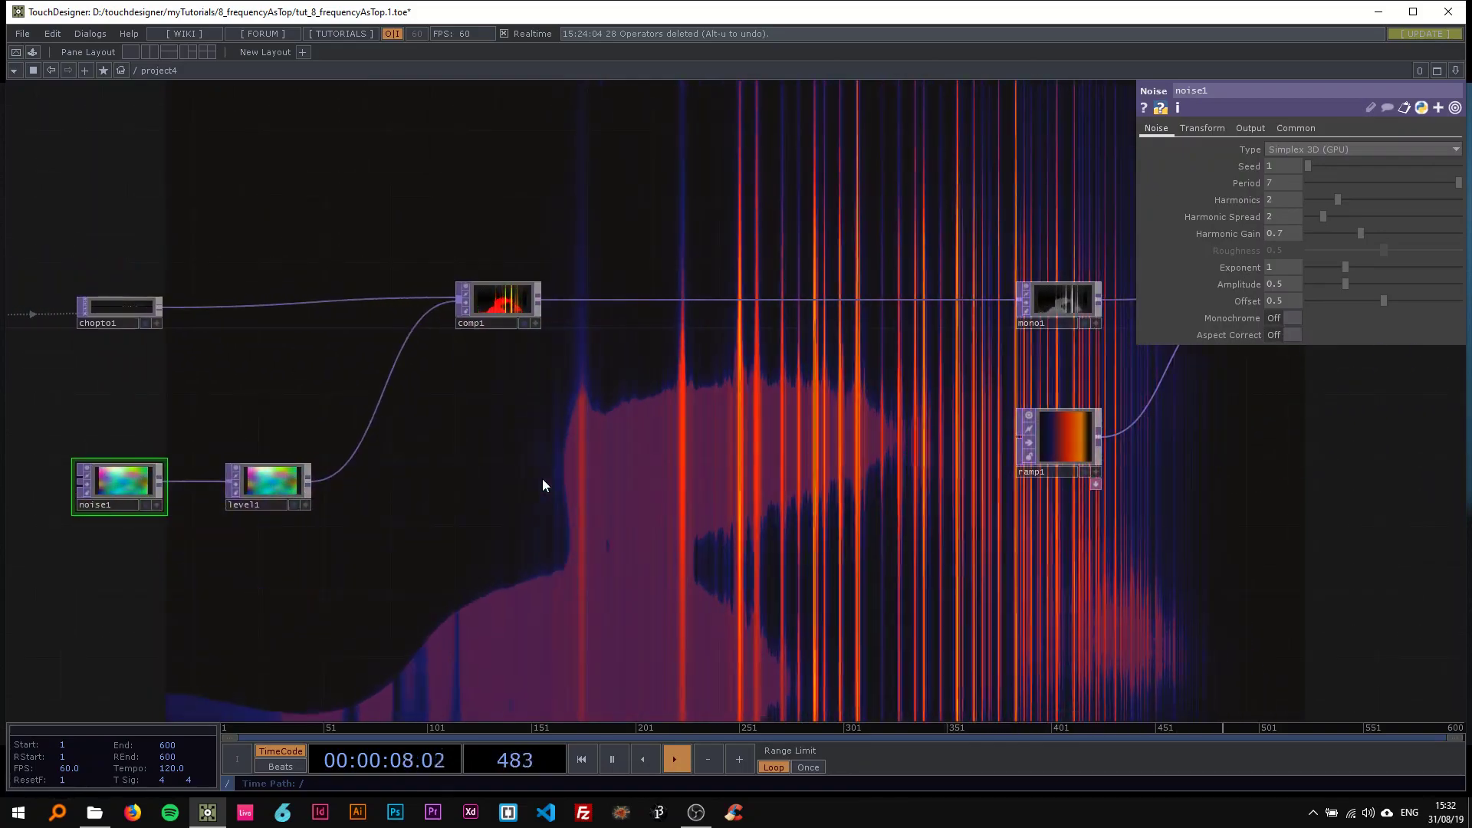
{"action": "left_click_drag", "start_coordinate": [562, 432], "coordinate": [401, 434]}
{"action": "scroll", "coordinate": [403, 434], "scroll_direction": "down", "scroll_amount": 5}
{"action": "left_click_drag", "start_coordinate": [651, 353], "coordinate": [475, 403]}
{"action": "right_click_drag", "start_coordinate": [492, 331], "coordinate": [758, 500]}
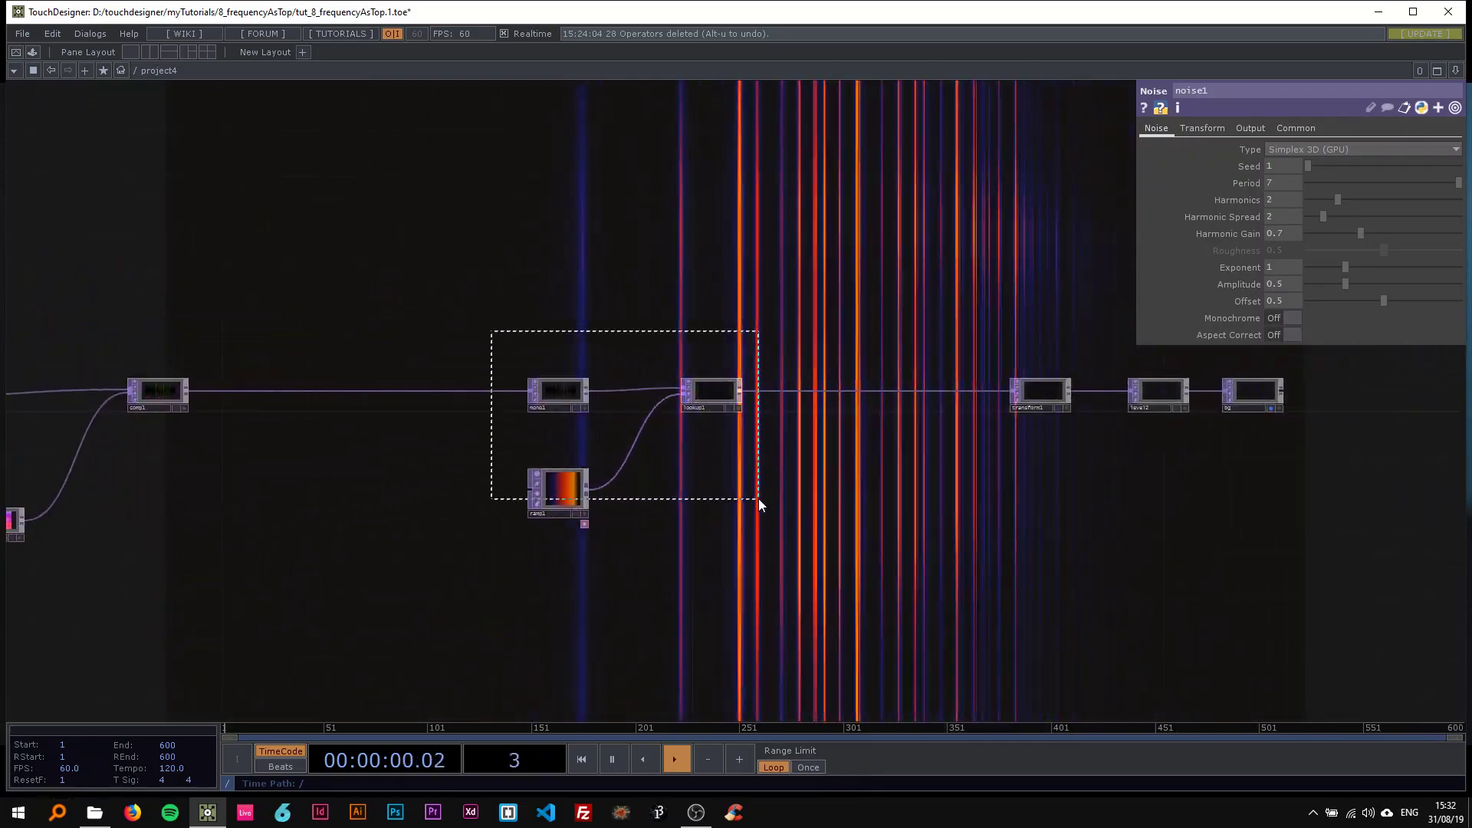
{"action": "left_click_drag", "start_coordinate": [714, 406], "coordinate": [887, 396]}
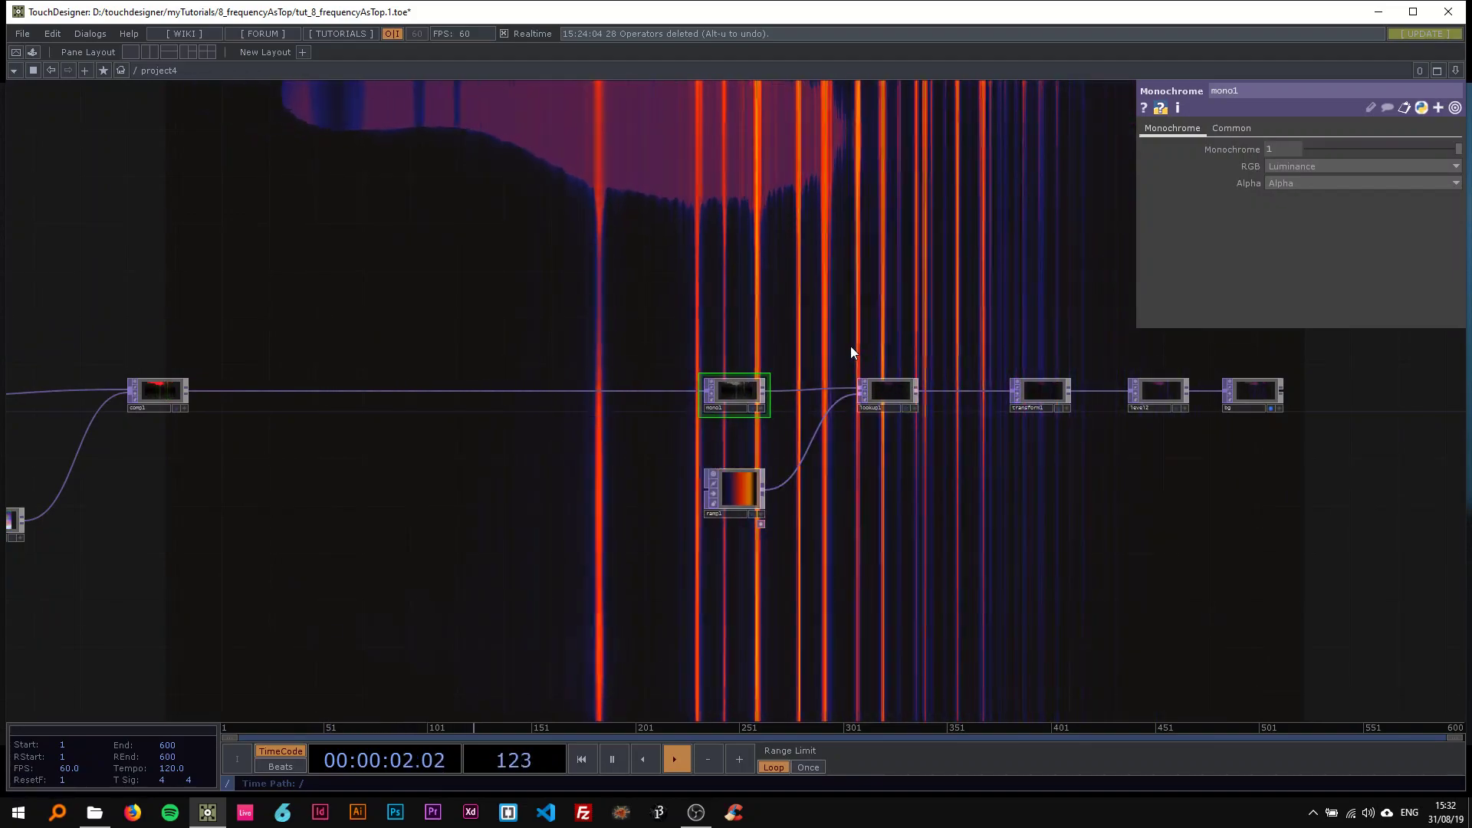
- Insert a Blur TOP between the Composite and Monochrome TOPs and place a copy below it, also fed by the Composite TOP
{"action": "left_click_drag", "start_coordinate": [747, 322], "coordinate": [1008, 317]}
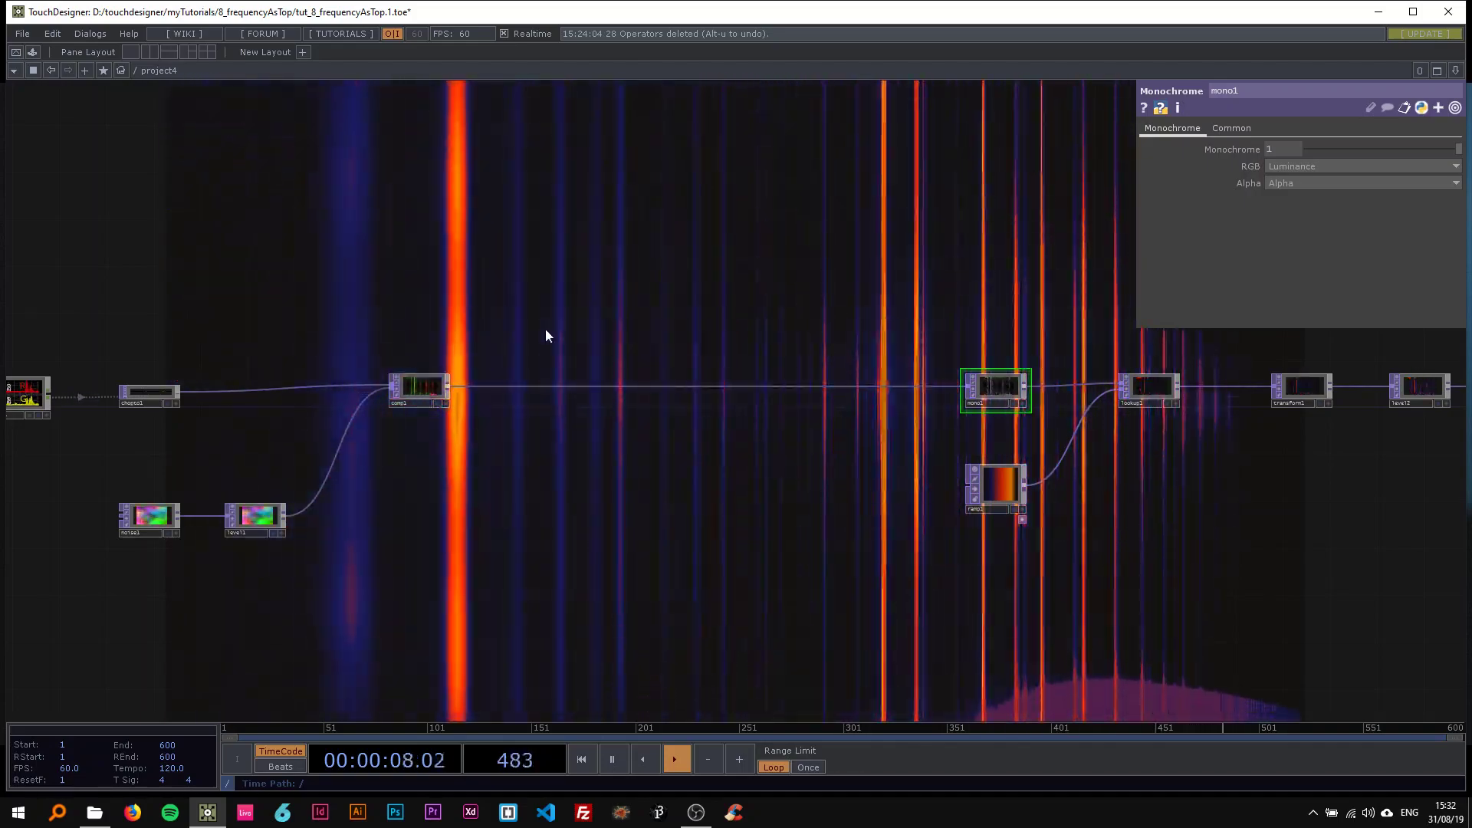
{"action": "scroll", "coordinate": [542, 331], "scroll_direction": "up", "scroll_amount": 2}
{"action": "left_click_drag", "start_coordinate": [542, 333], "coordinate": [401, 336]}
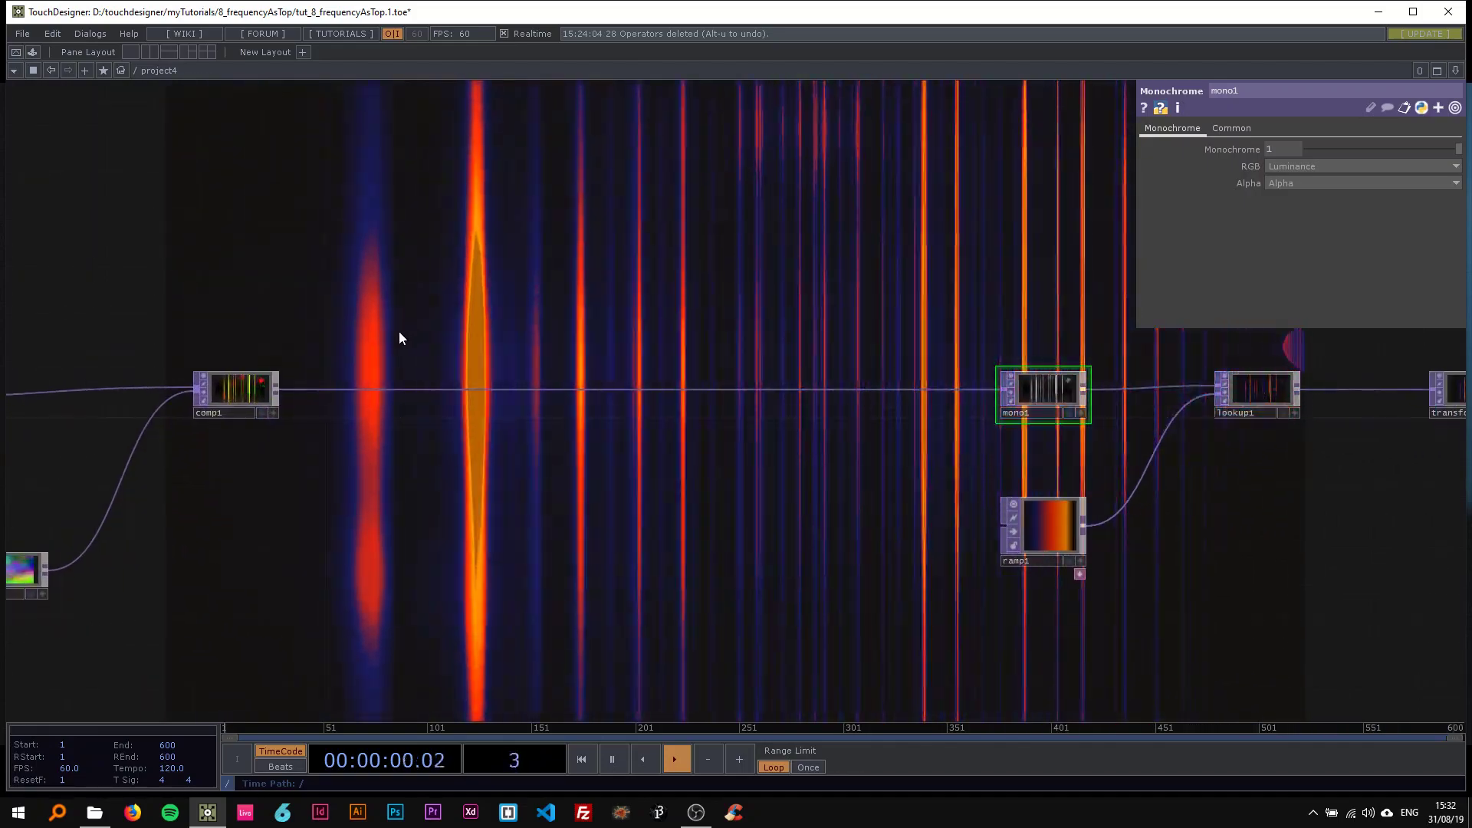
{"action": "right_click", "coordinate": [325, 388]}
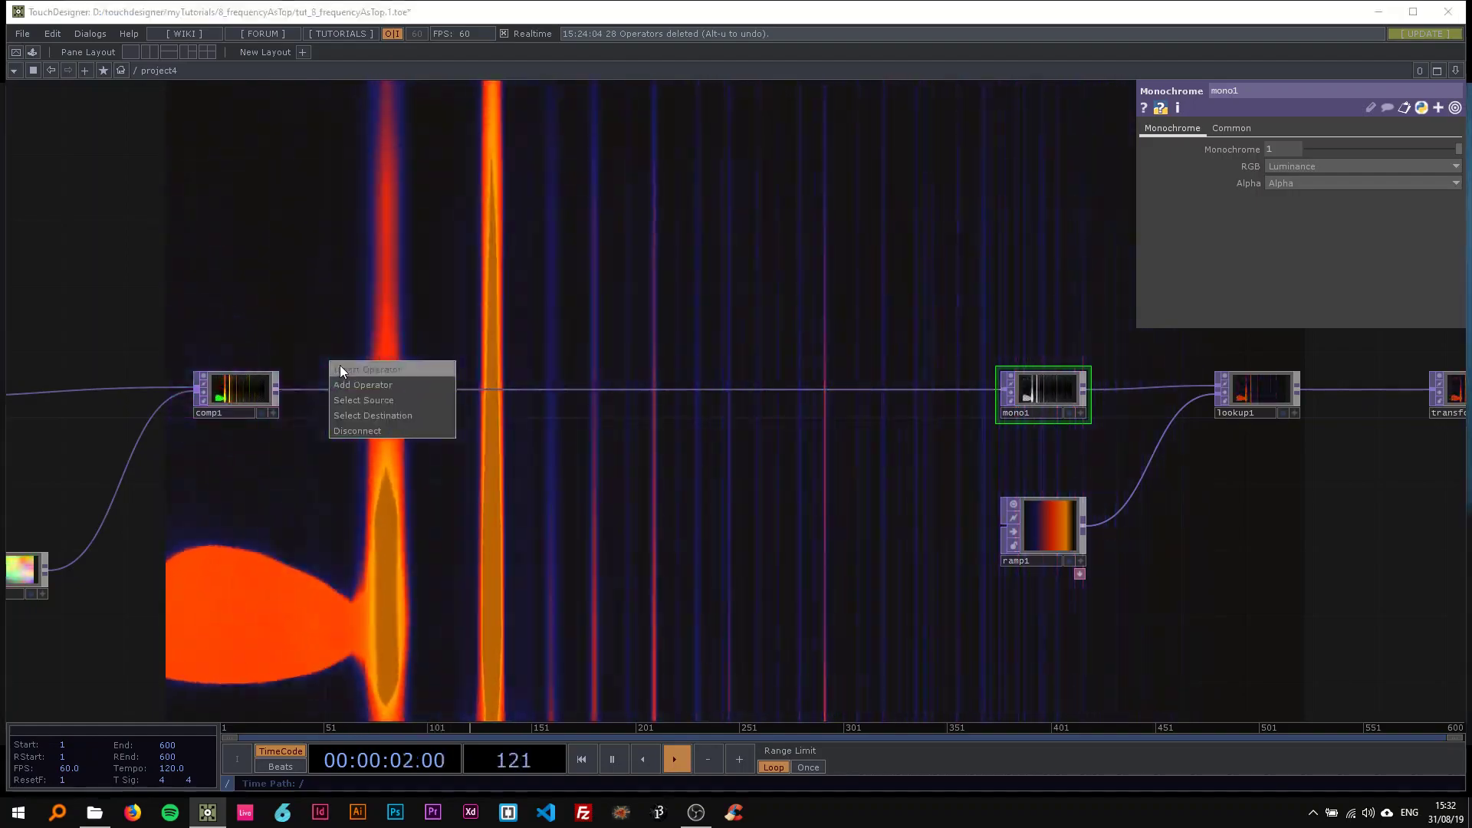
{"action": "left_click", "coordinate": [339, 368]}
{"action": "type", "text": "blur"}
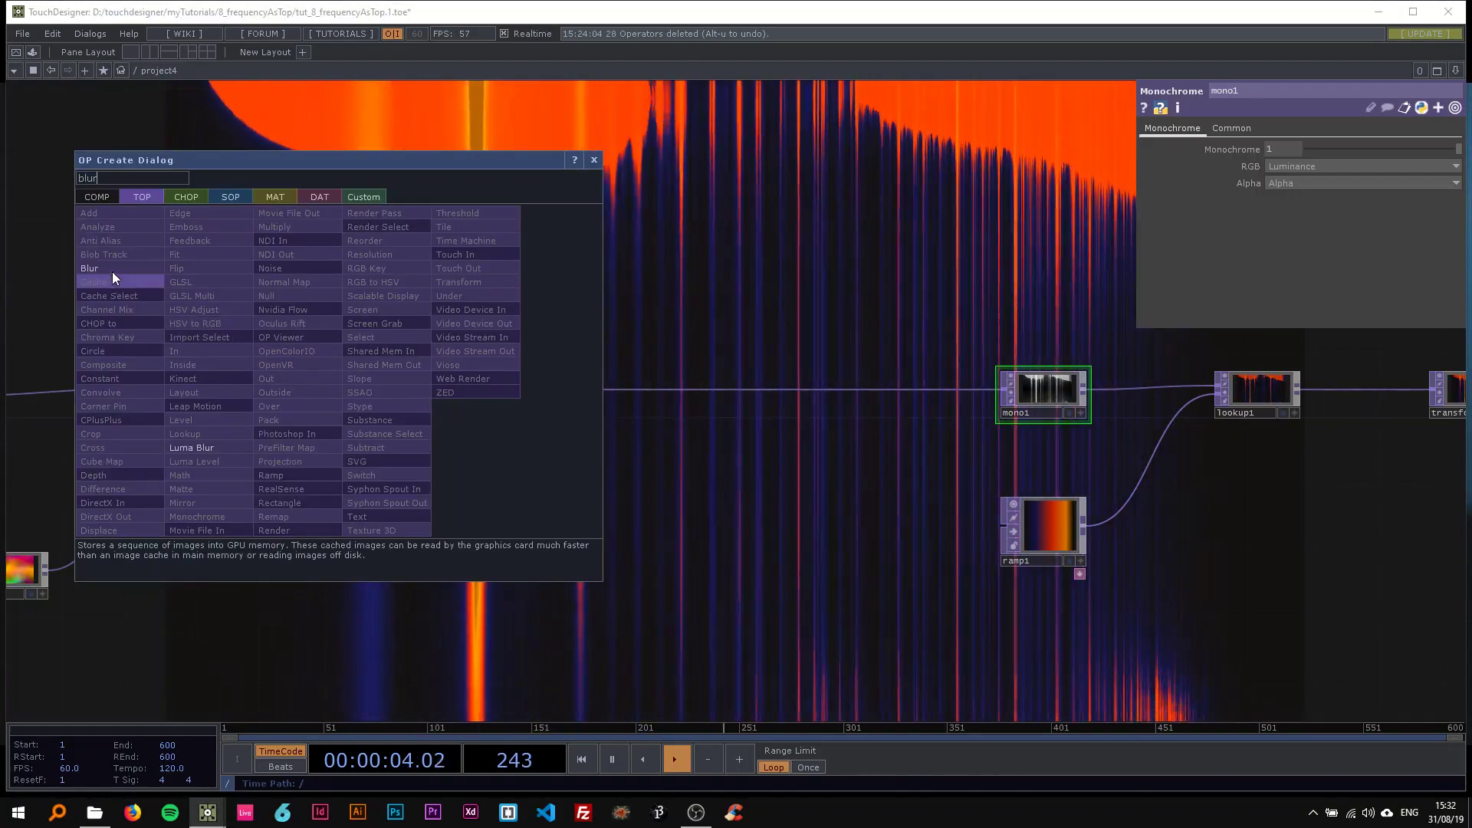
{"action": "left_click", "coordinate": [111, 269]}
{"action": "left_click", "coordinate": [402, 328]}
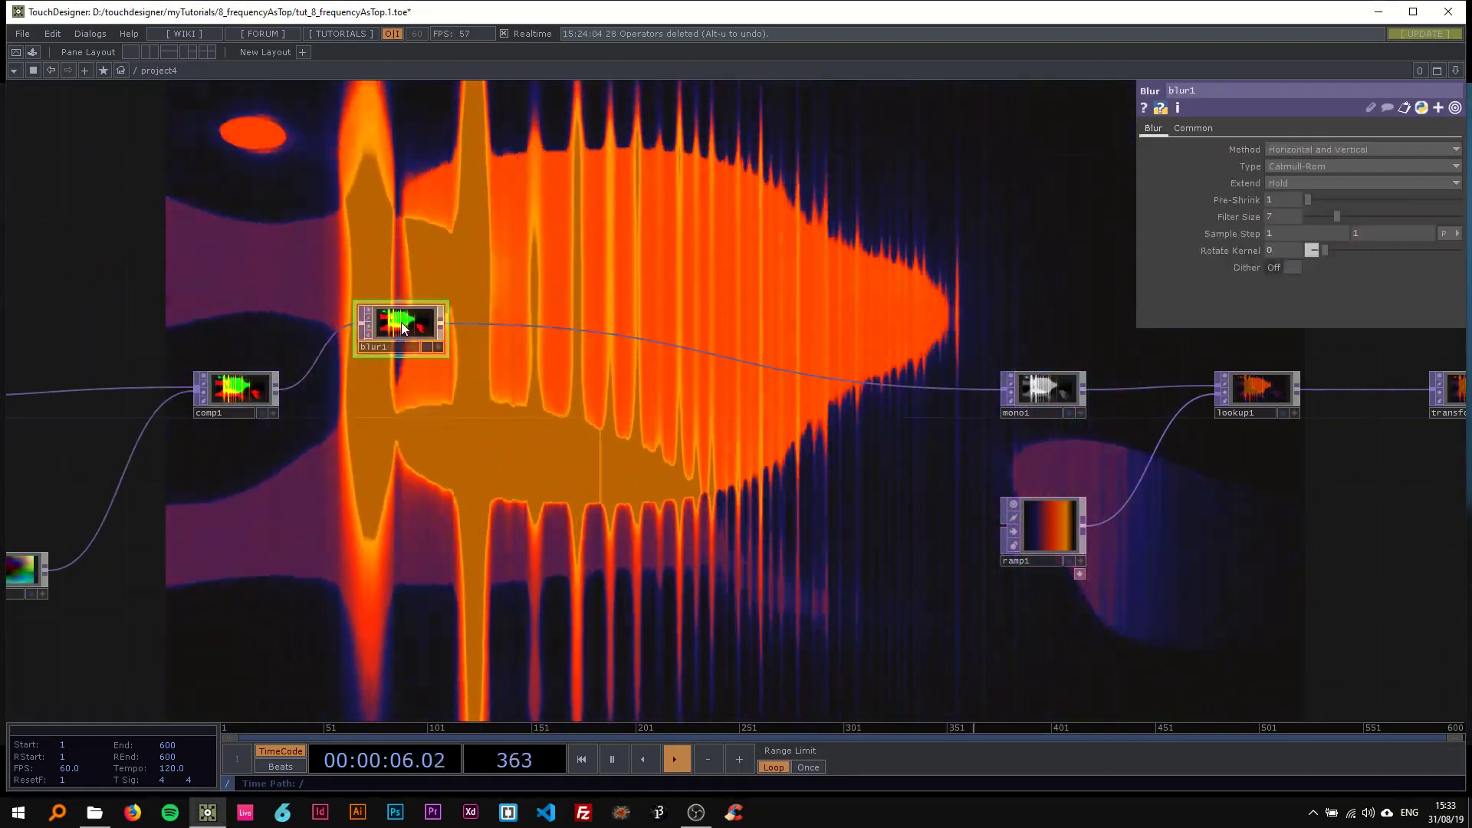
{"action": "key", "text": "ctrl+c"}
{"action": "key", "text": "ctrl+v"}
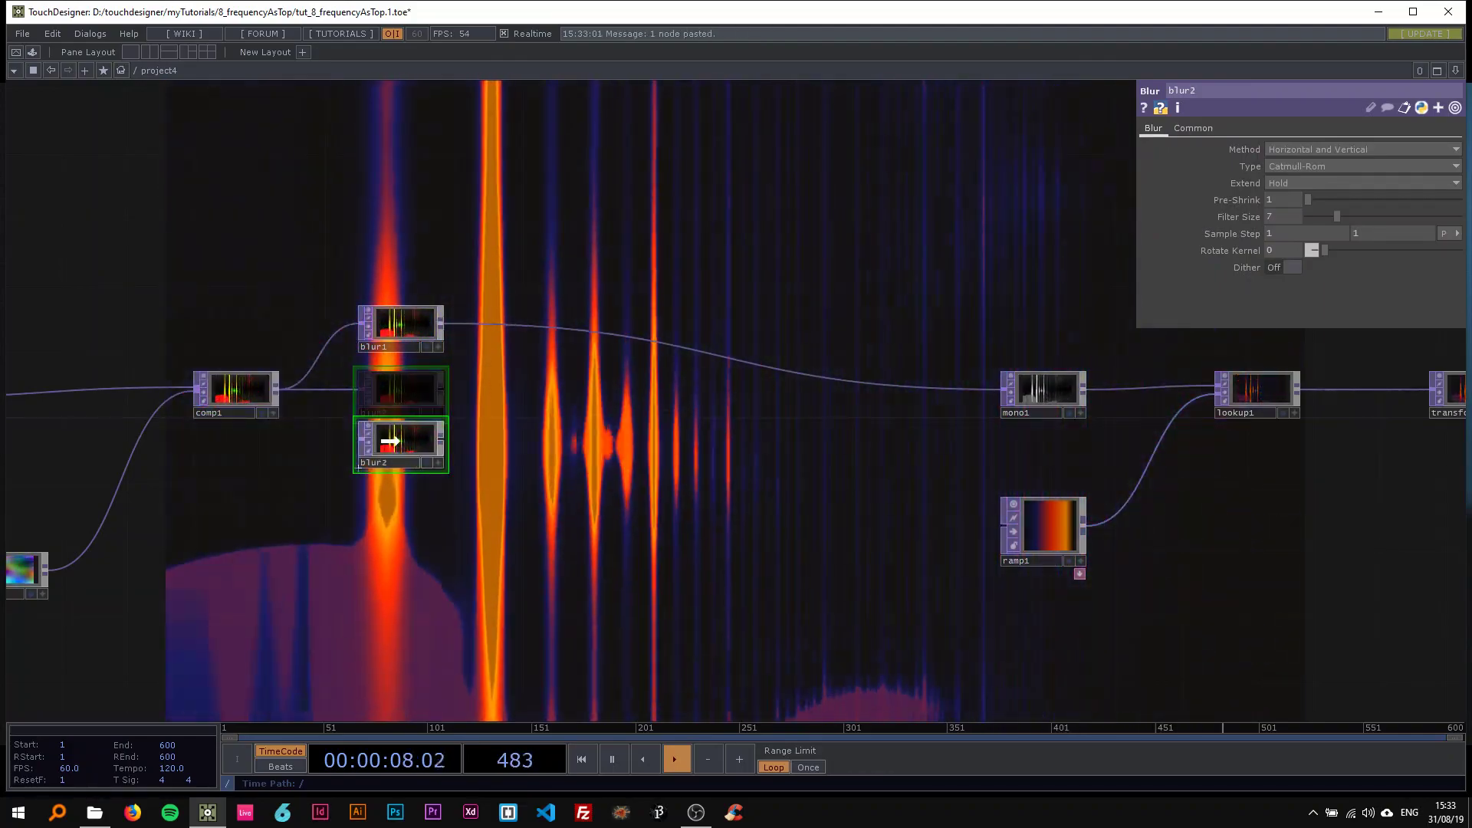
- Insert a Displace TOP after the upper Blur TOP, feed its second input from the lower Blur TOP, and align both blurs
{"action": "right_click", "coordinate": [568, 328]}
{"action": "left_click", "coordinate": [578, 314]}
{"action": "type", "text": "dis"}
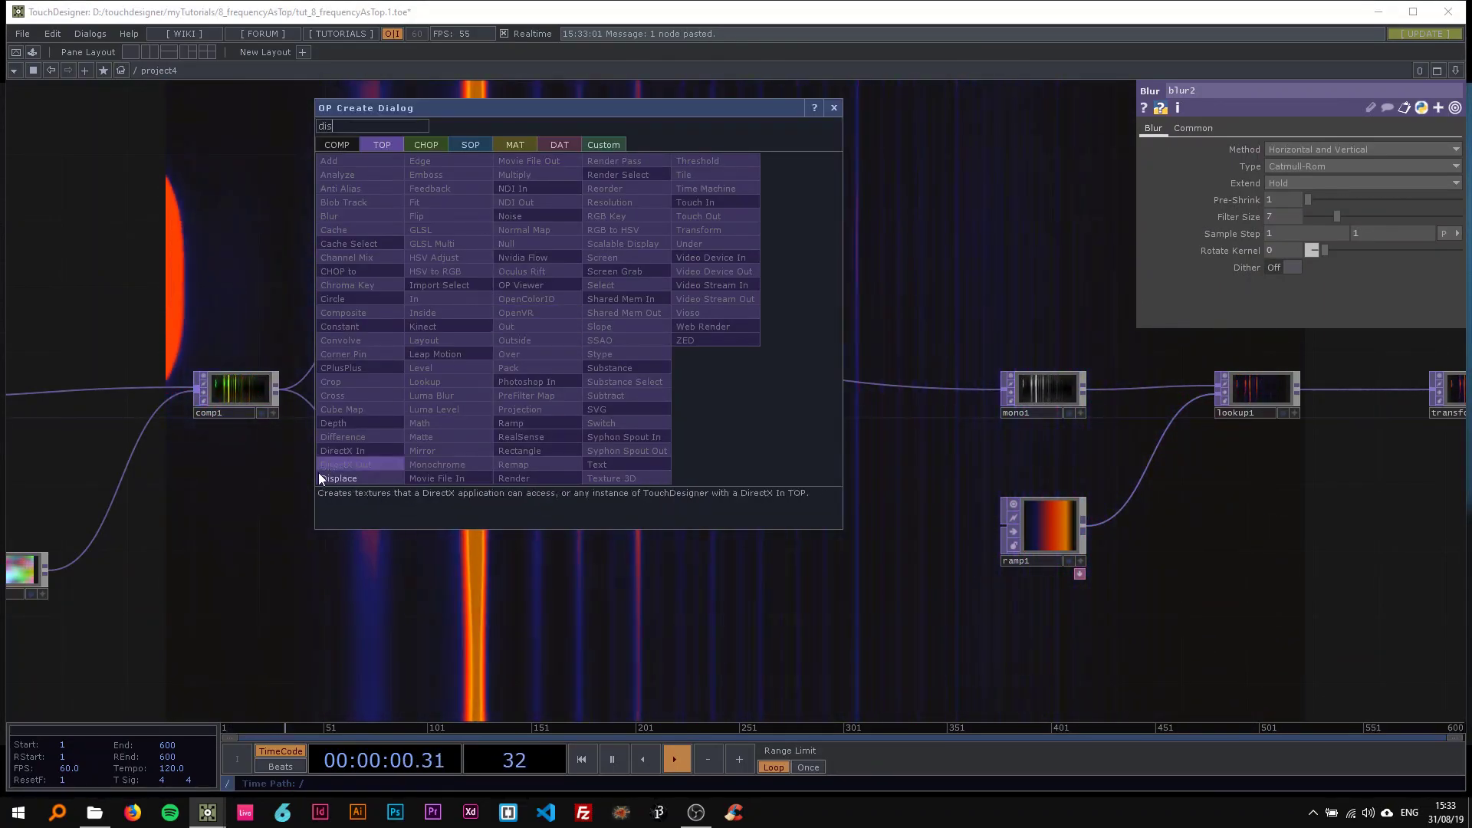
{"action": "left_click", "coordinate": [337, 476]}
{"action": "left_click", "coordinate": [590, 400]}
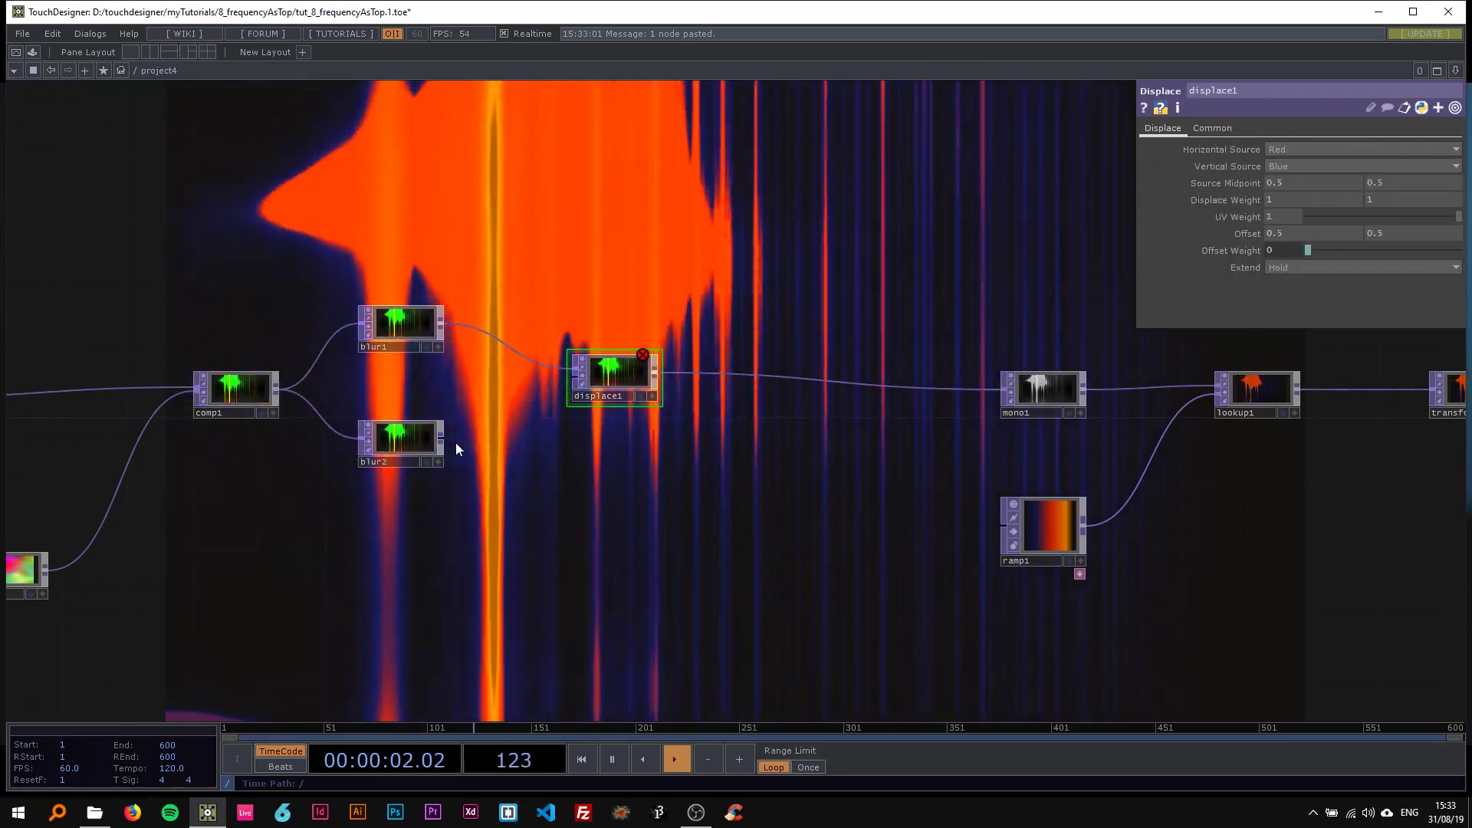
{"action": "left_click_drag", "start_coordinate": [442, 438], "coordinate": [575, 381]}
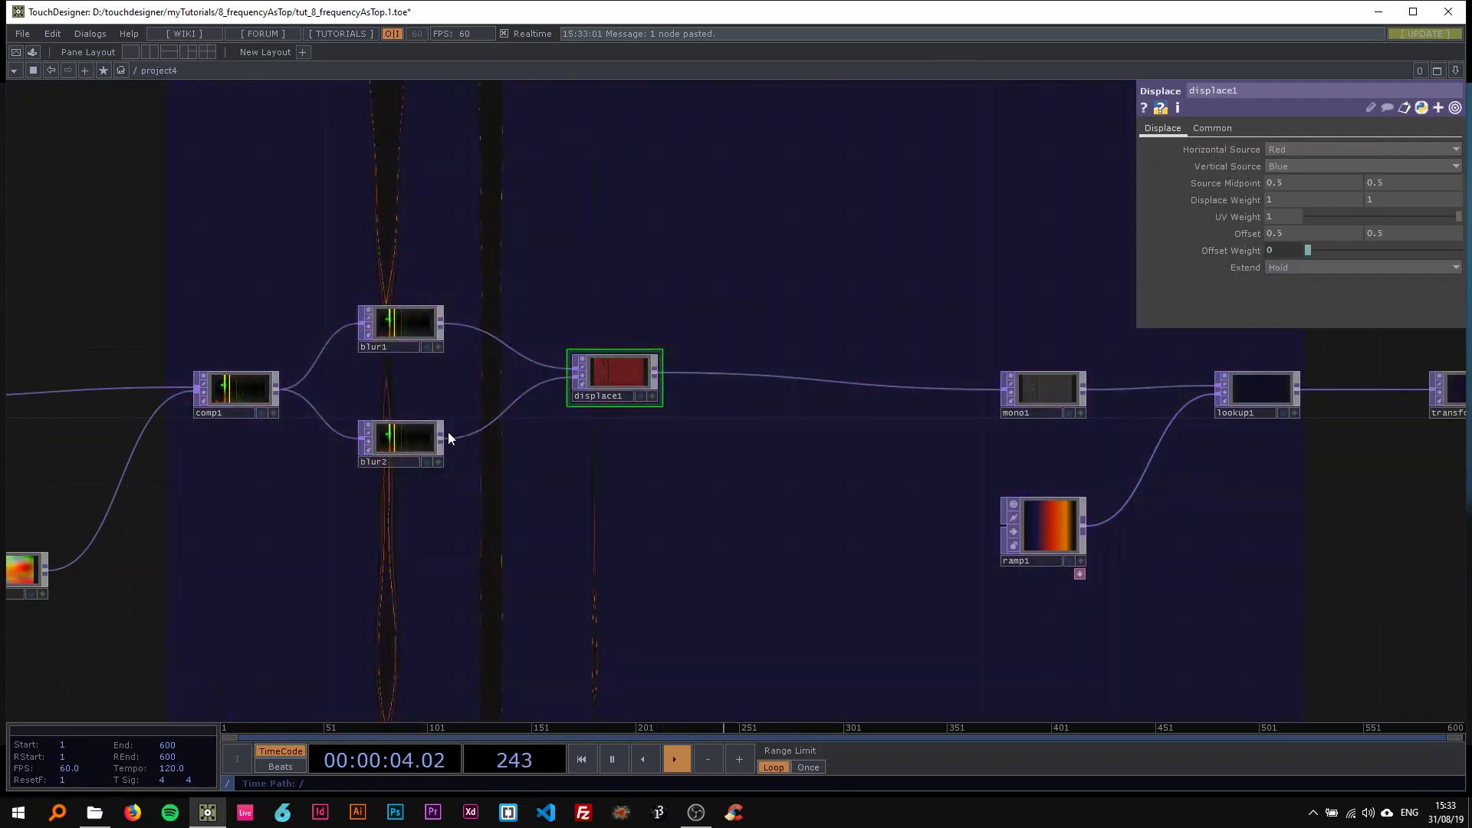
{"action": "left_click_drag", "start_coordinate": [411, 446], "coordinate": [411, 463]}
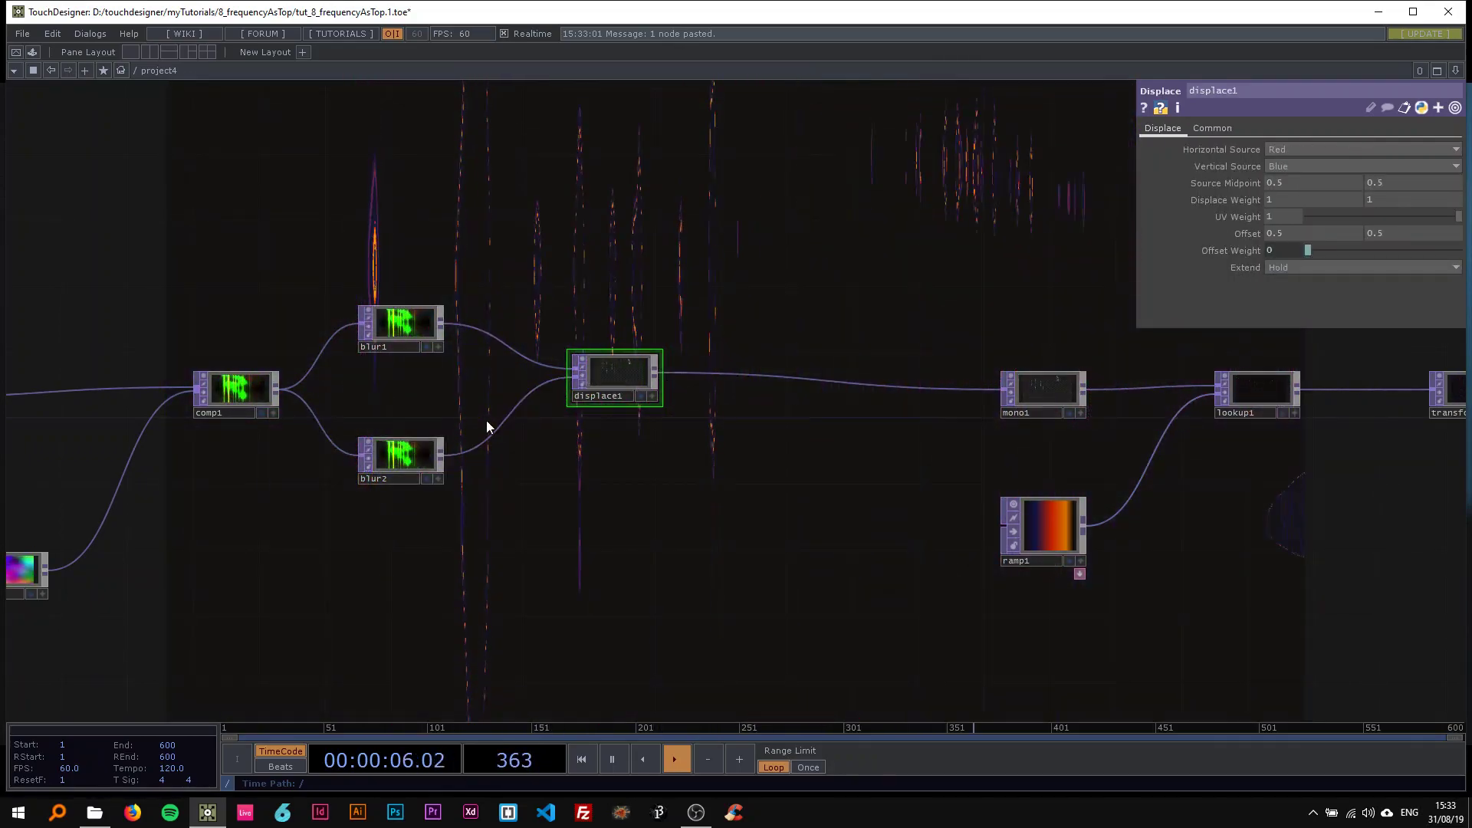
{"action": "left_click_drag", "start_coordinate": [398, 326], "coordinate": [415, 309]}
{"action": "left_click_drag", "start_coordinate": [394, 459], "coordinate": [411, 459]}
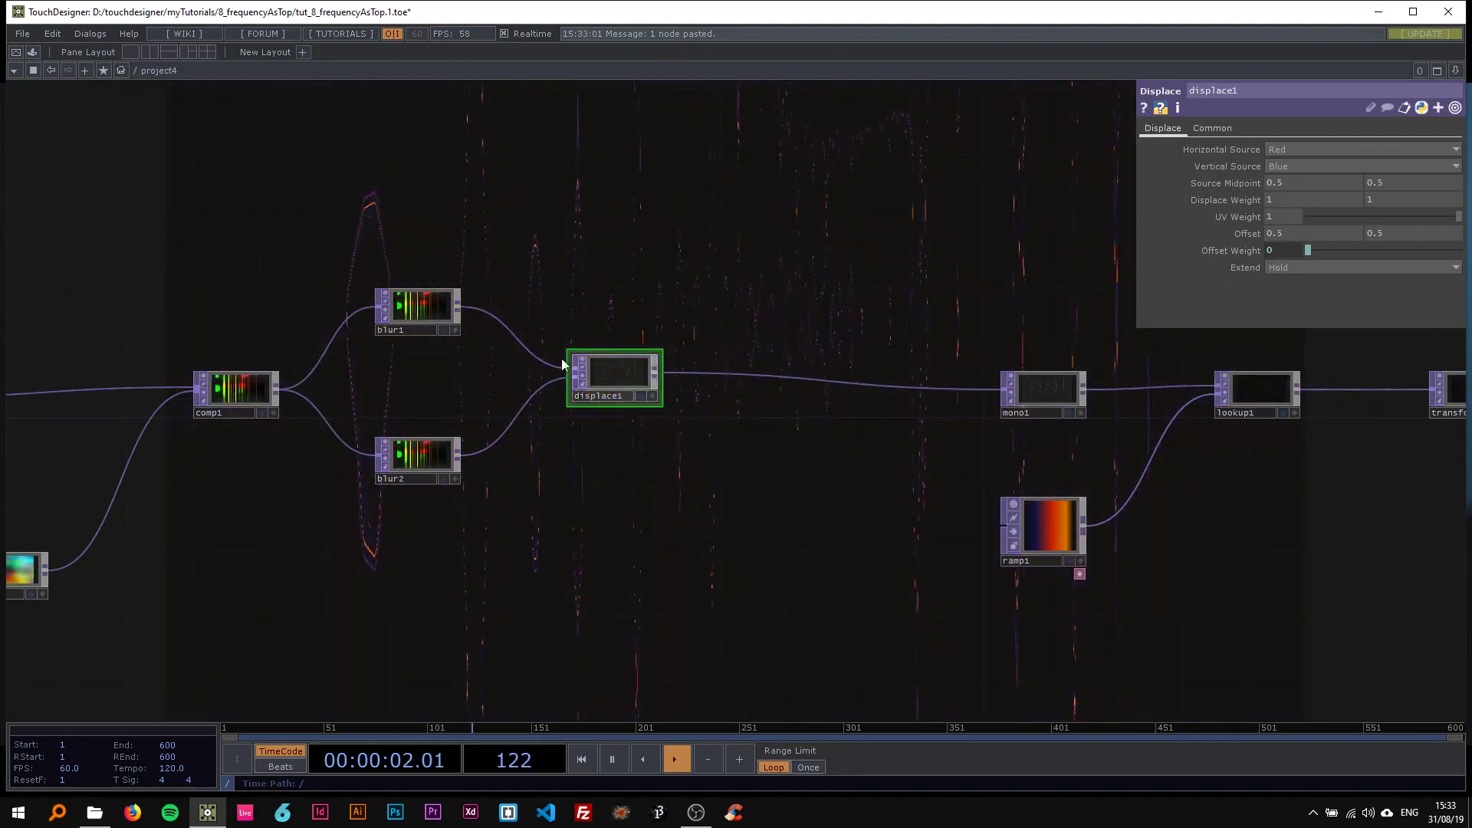
- Set the Displace TOP's Vertical Source to Red, both Source Midpoint values to 0.05 and both Displace Weight values to 0.1
{"action": "scroll", "coordinate": [569, 357], "scroll_direction": "up", "scroll_amount": 2}
{"action": "left_click", "coordinate": [1287, 166]}
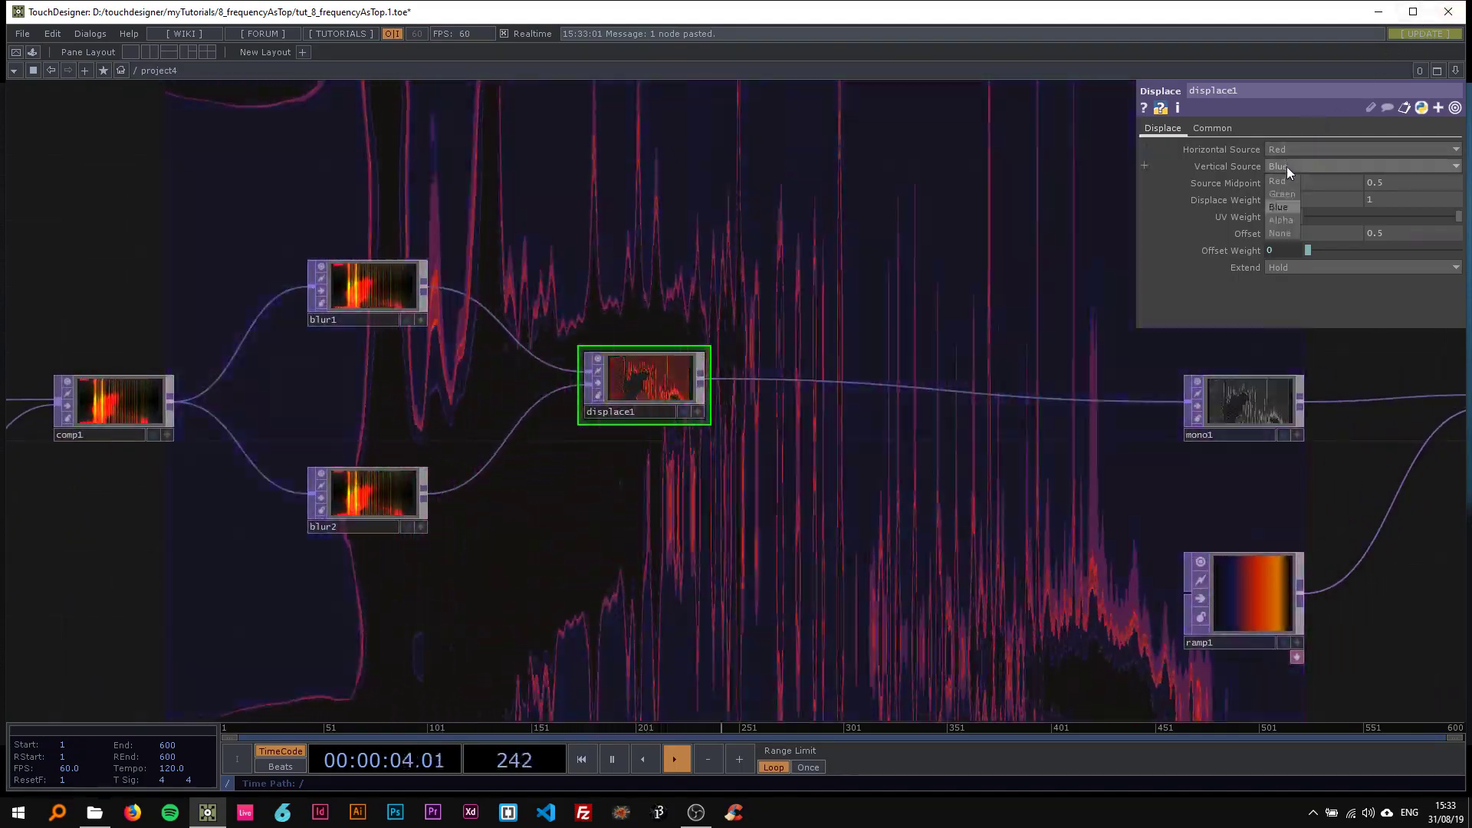
{"action": "left_click", "coordinate": [1281, 182]}
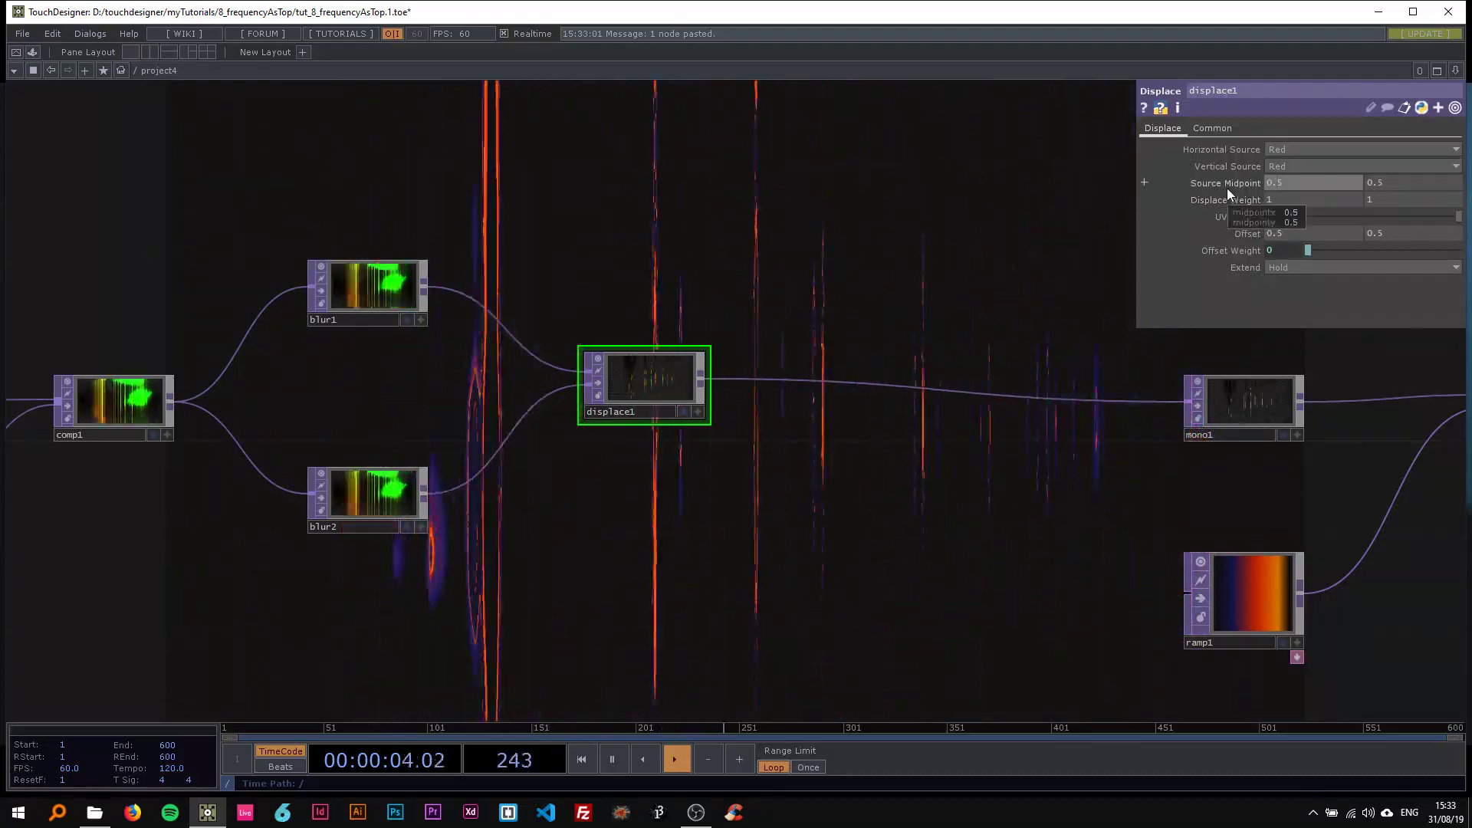
{"action": "left_click", "coordinate": [1277, 185]}
{"action": "type", "text": "0"}
{"action": "left_click", "coordinate": [1377, 185]}
{"action": "type", "text": "0"}
{"action": "left_click", "coordinate": [1271, 204]}
{"action": "type", "text": "."}
{"action": "left_click", "coordinate": [1365, 200]}
{"action": "type", "text": "."}
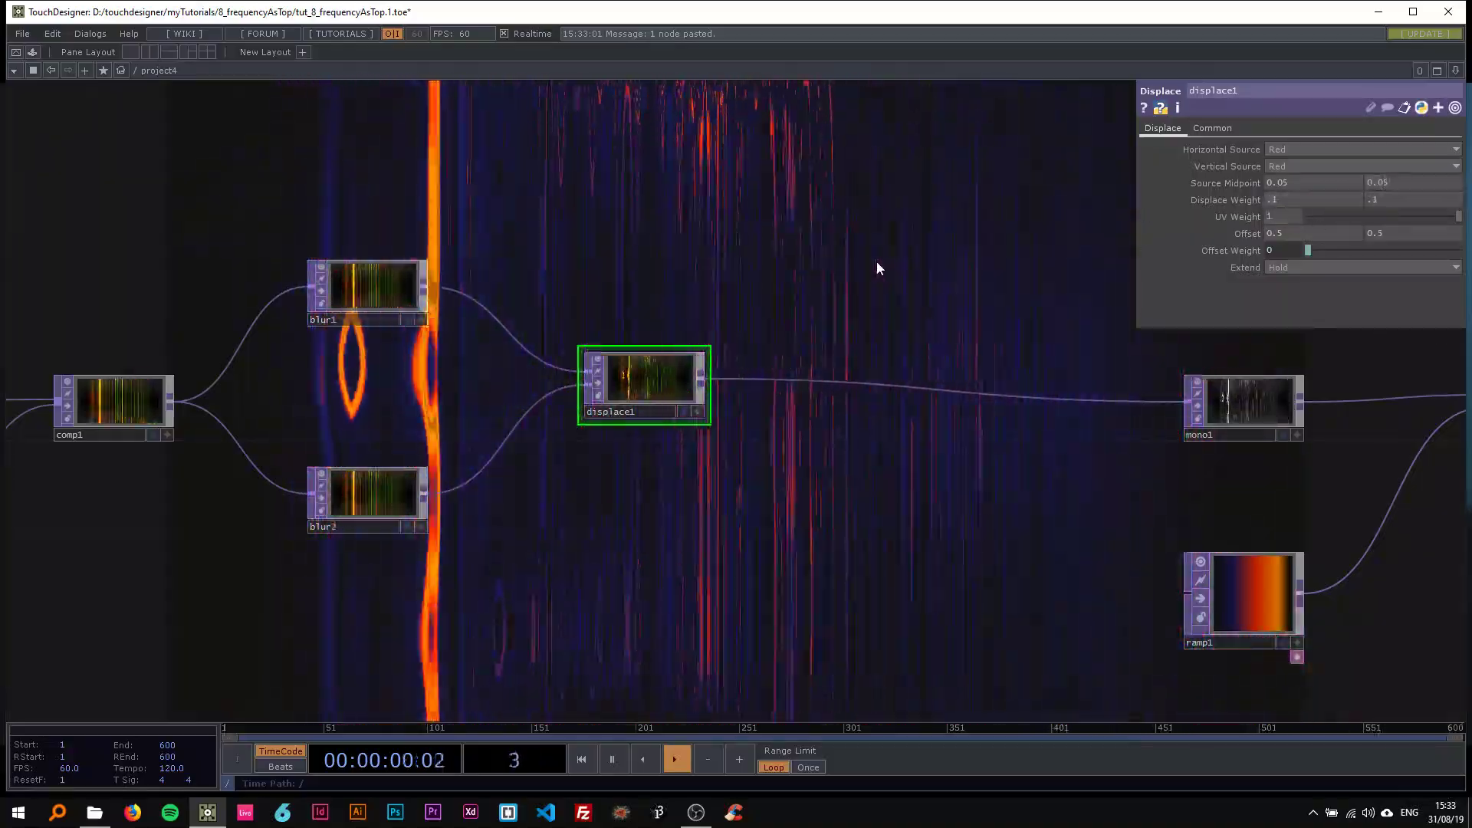
- Set the upper Blur TOP's Pre-Shrink to 3 and Filter Size to 18
{"action": "left_click_drag", "start_coordinate": [735, 264], "coordinate": [840, 249]}
{"action": "left_click", "coordinate": [488, 267]}
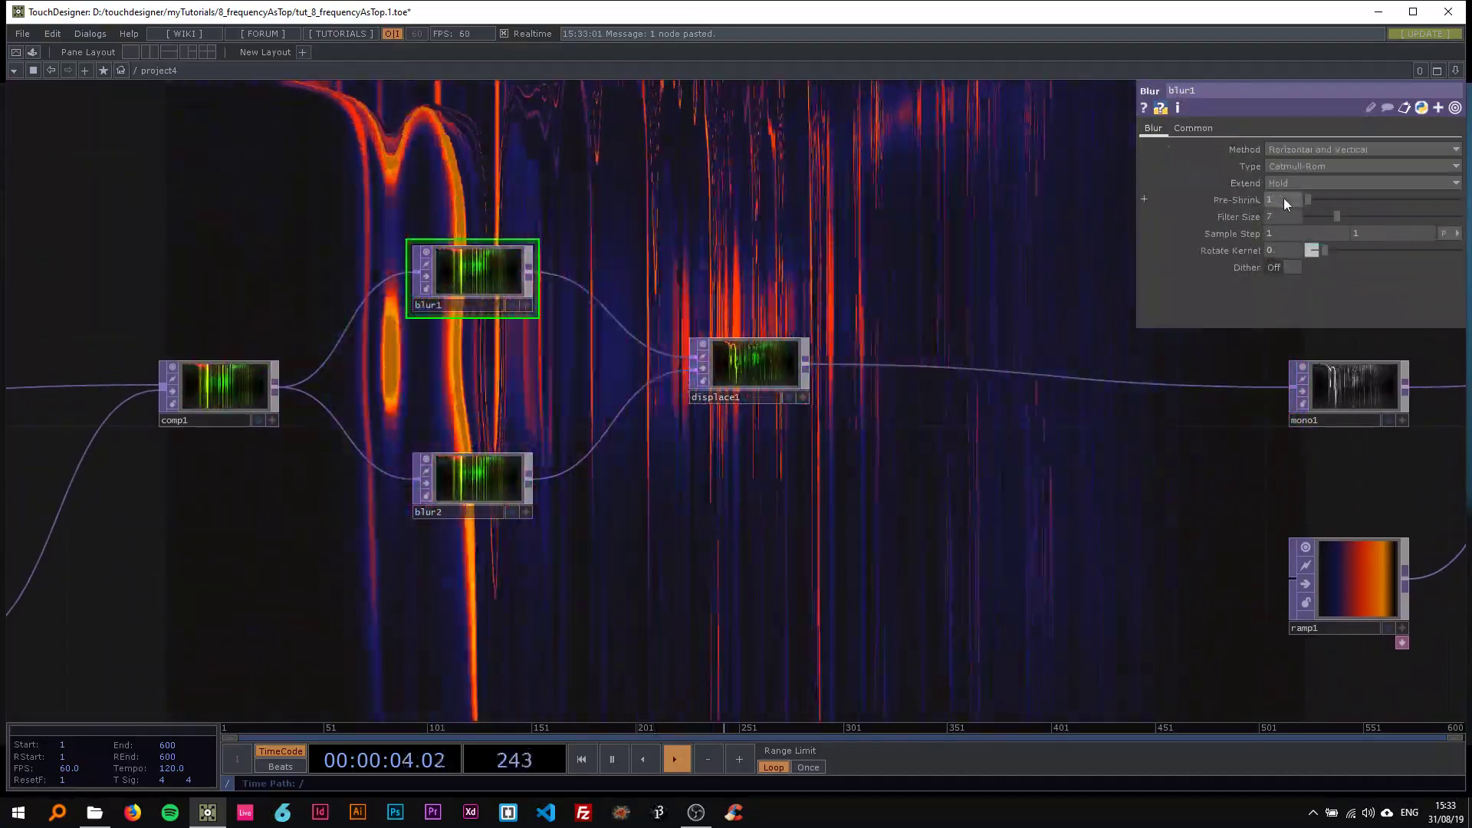
{"action": "left_click", "coordinate": [1283, 201]}
{"action": "type", "text": "3"}
{"action": "key", "text": "Return"}
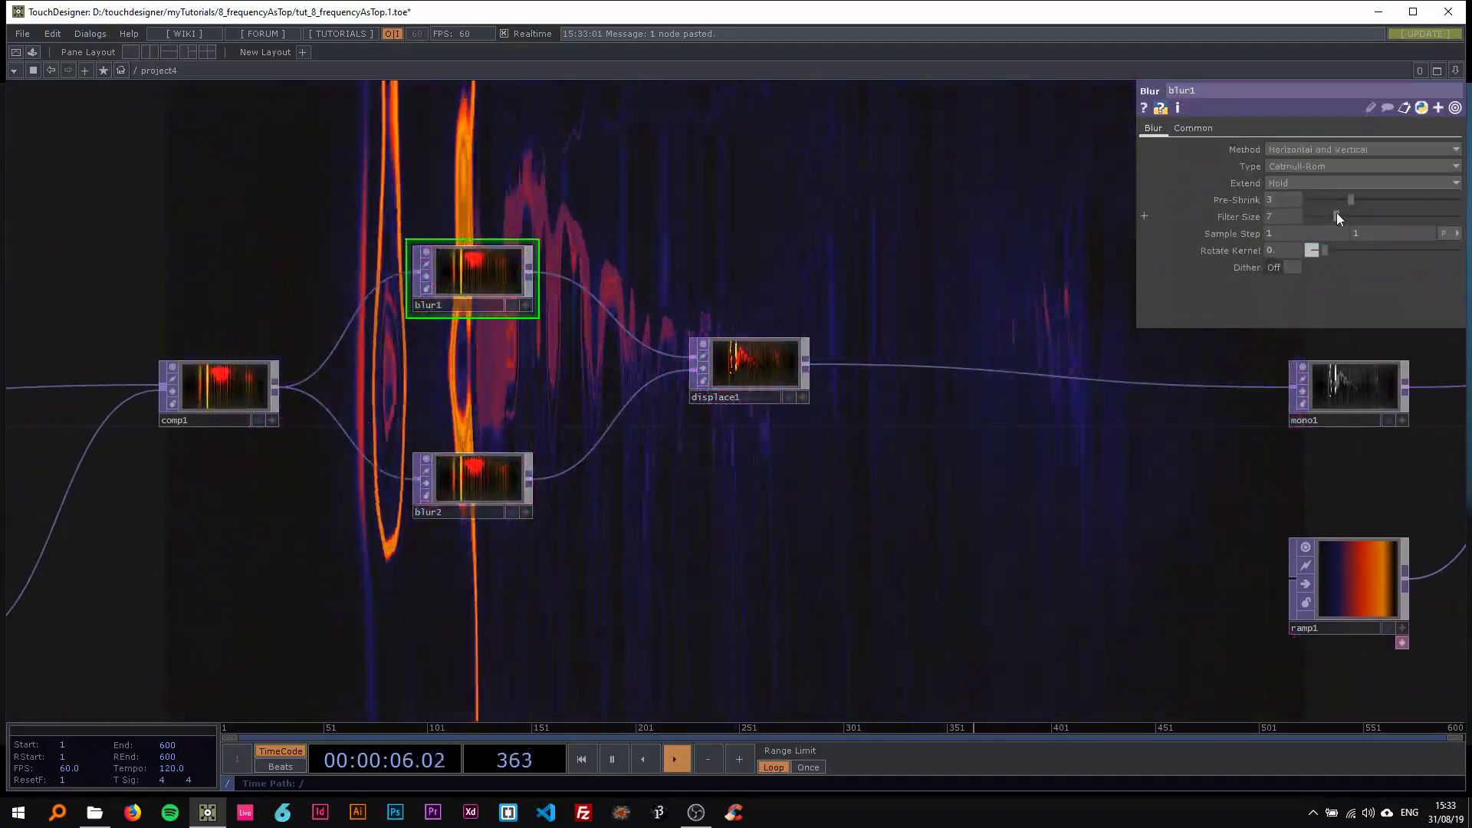
{"action": "left_click_drag", "start_coordinate": [1337, 213], "coordinate": [1392, 219]}
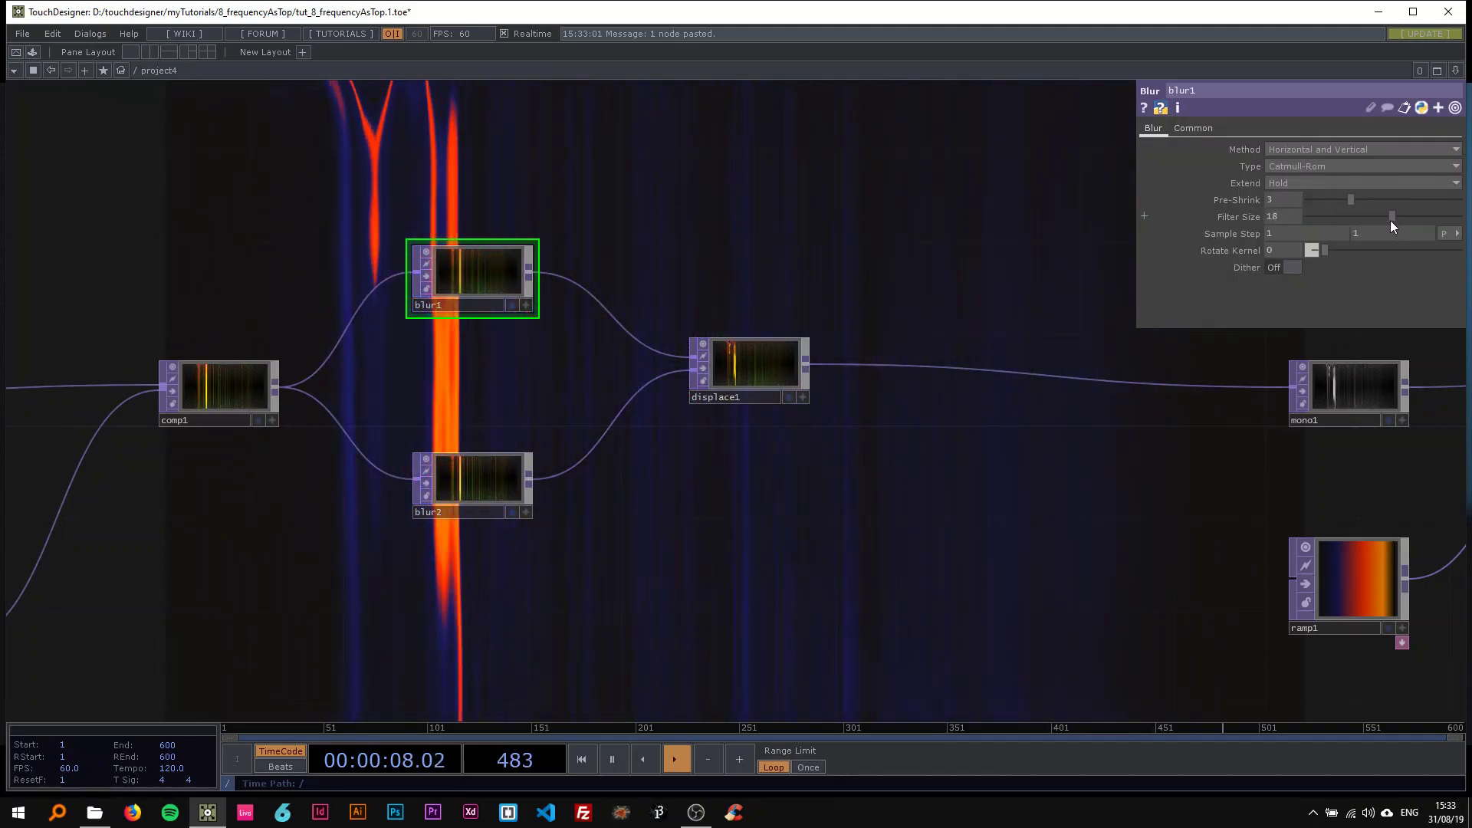
- Set the lower Blur TOP's Filter Size to 14
{"action": "left_click", "coordinate": [474, 477]}
{"action": "left_click_drag", "start_coordinate": [1342, 220], "coordinate": [1373, 226]}
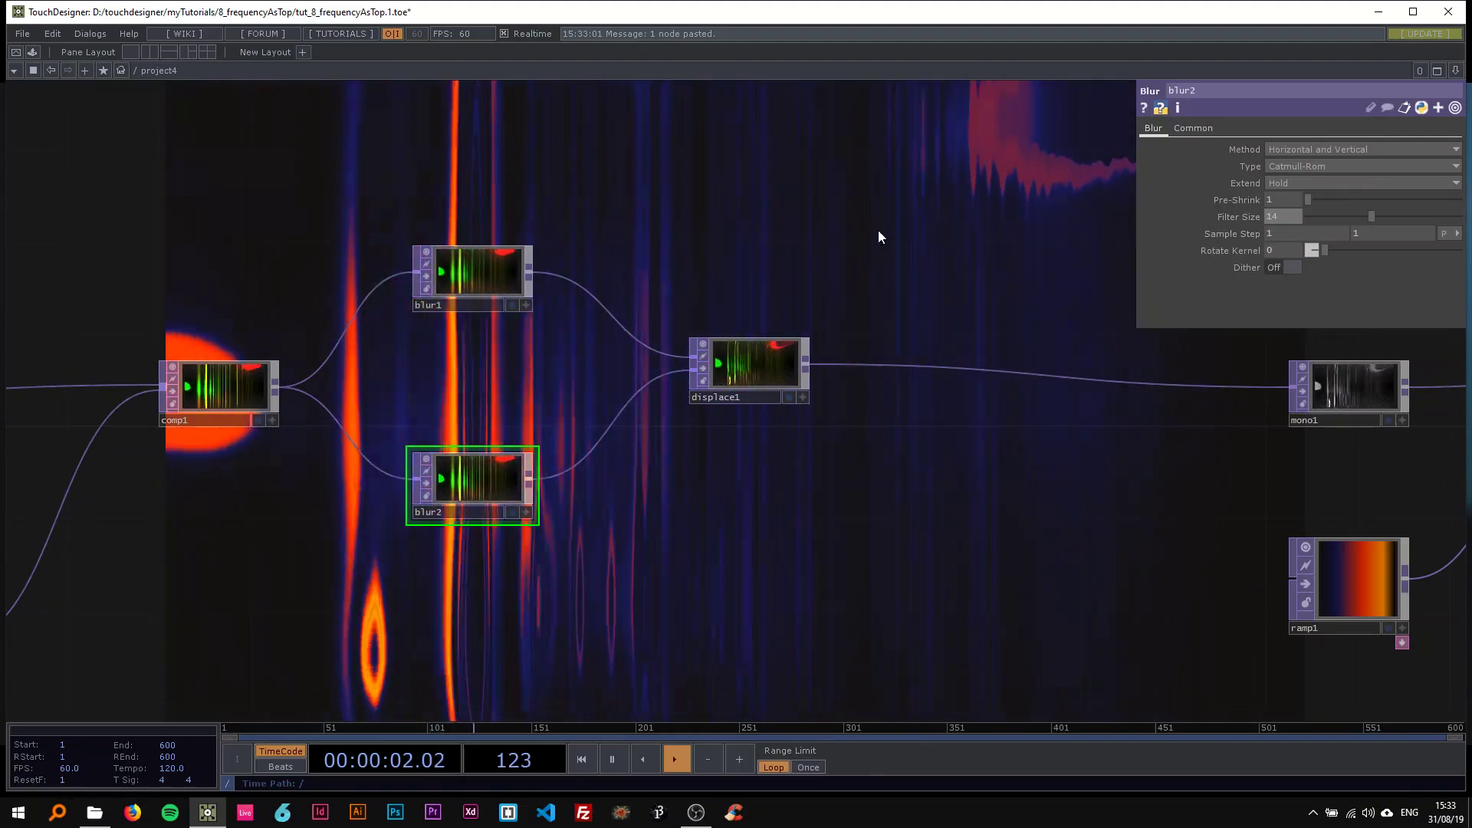
{"action": "scroll", "coordinate": [877, 228], "scroll_direction": "down", "scroll_amount": 2}
{"action": "left_click_drag", "start_coordinate": [777, 225], "coordinate": [894, 269]}
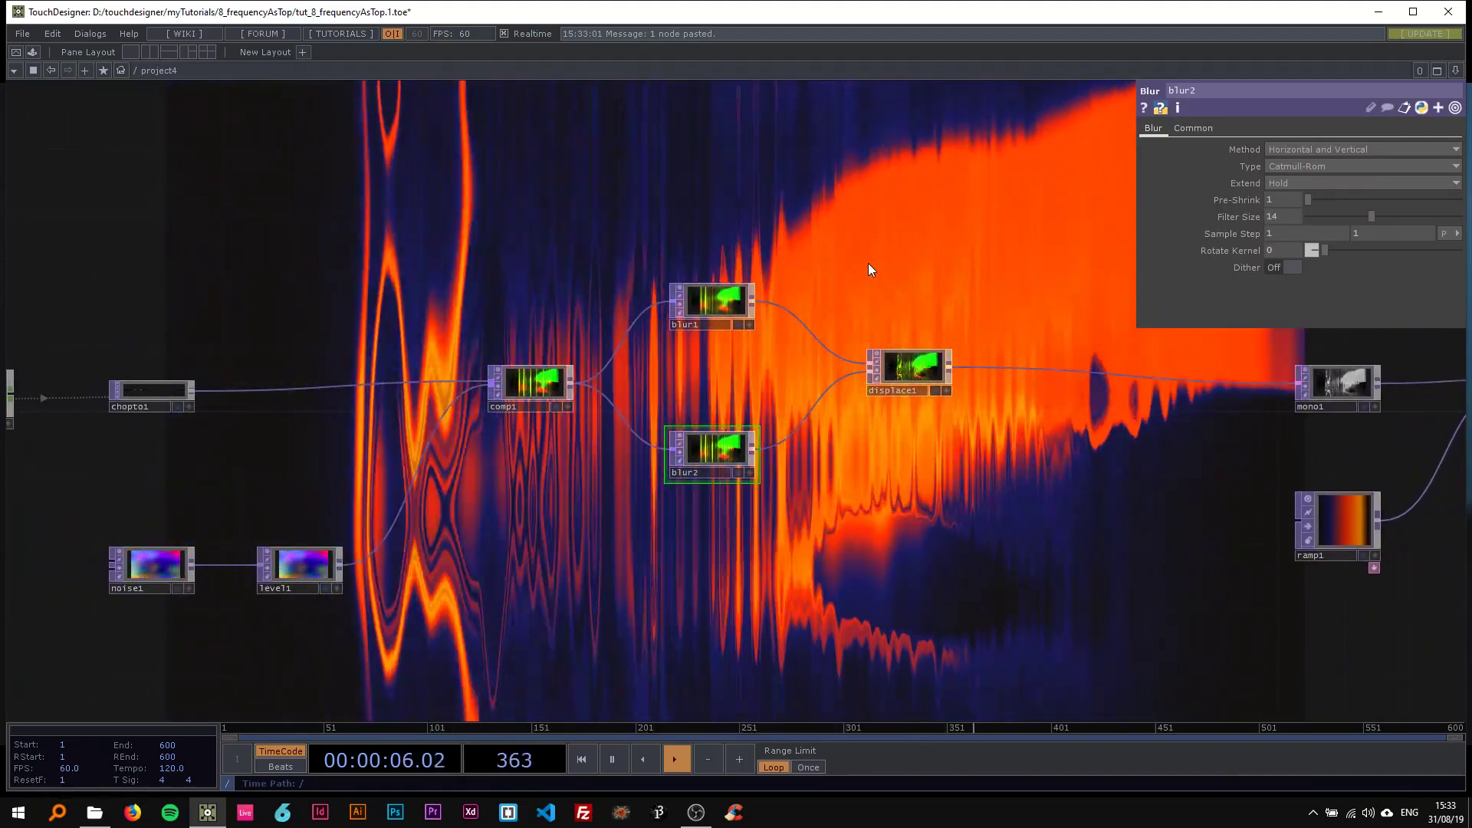
- Set the Resample CHOP's End value to 1000
{"action": "scroll", "coordinate": [874, 264], "scroll_direction": "down", "scroll_amount": 2}
{"action": "left_click_drag", "start_coordinate": [460, 232], "coordinate": [864, 248]}
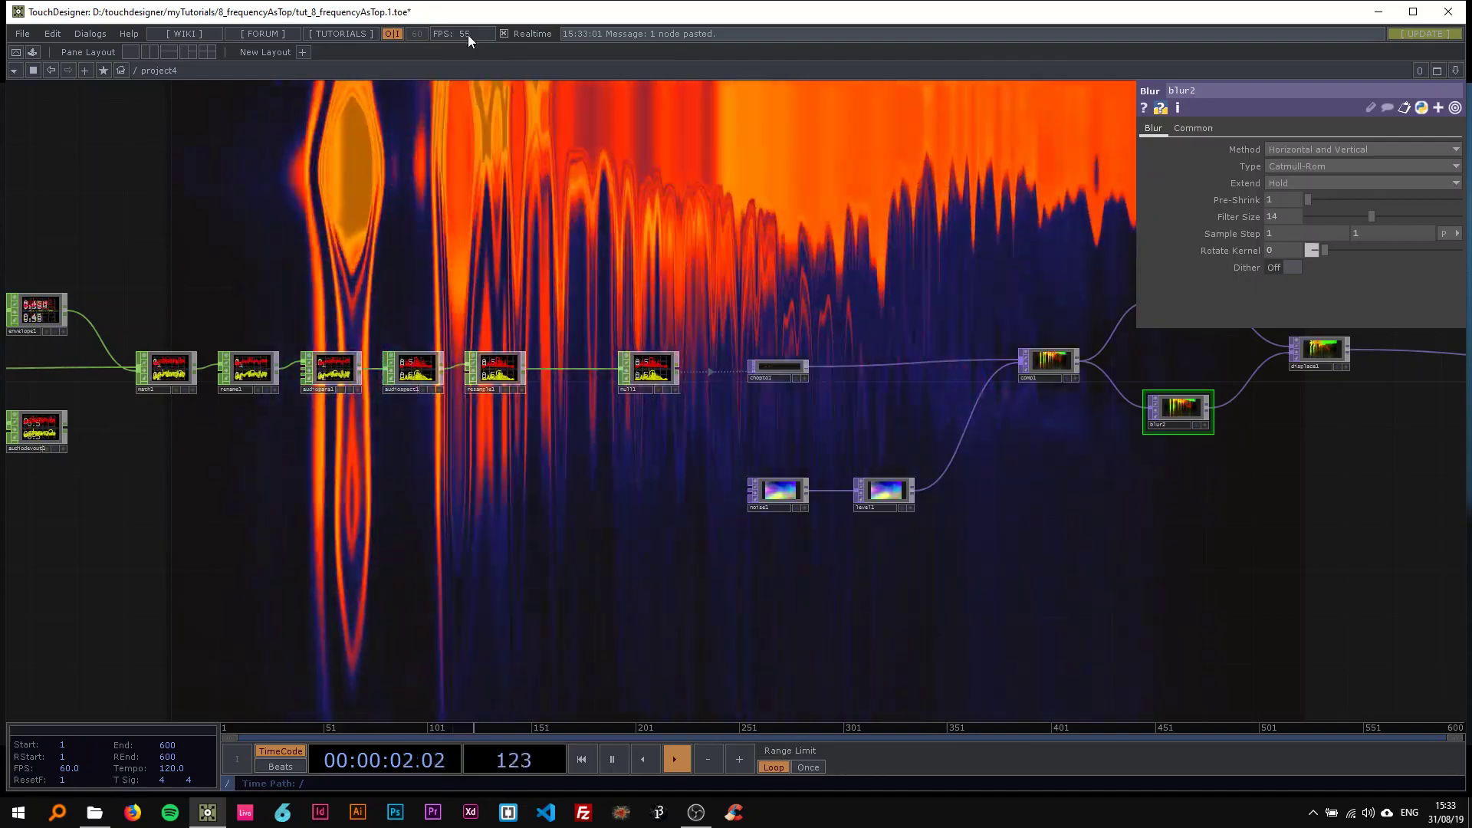
{"action": "scroll", "coordinate": [468, 372], "scroll_direction": "up", "scroll_amount": 3}
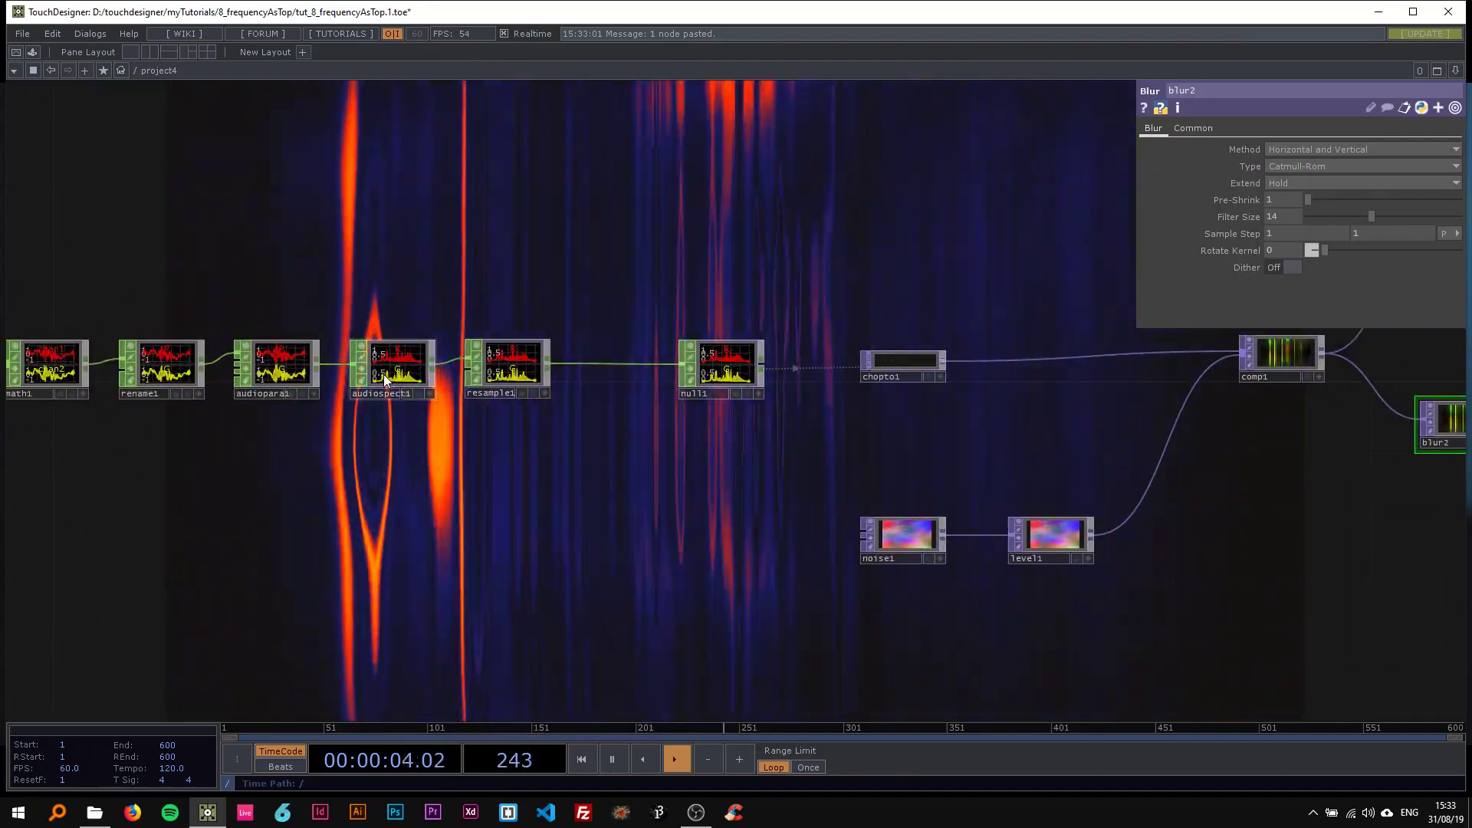
{"action": "left_click", "coordinate": [500, 370]}
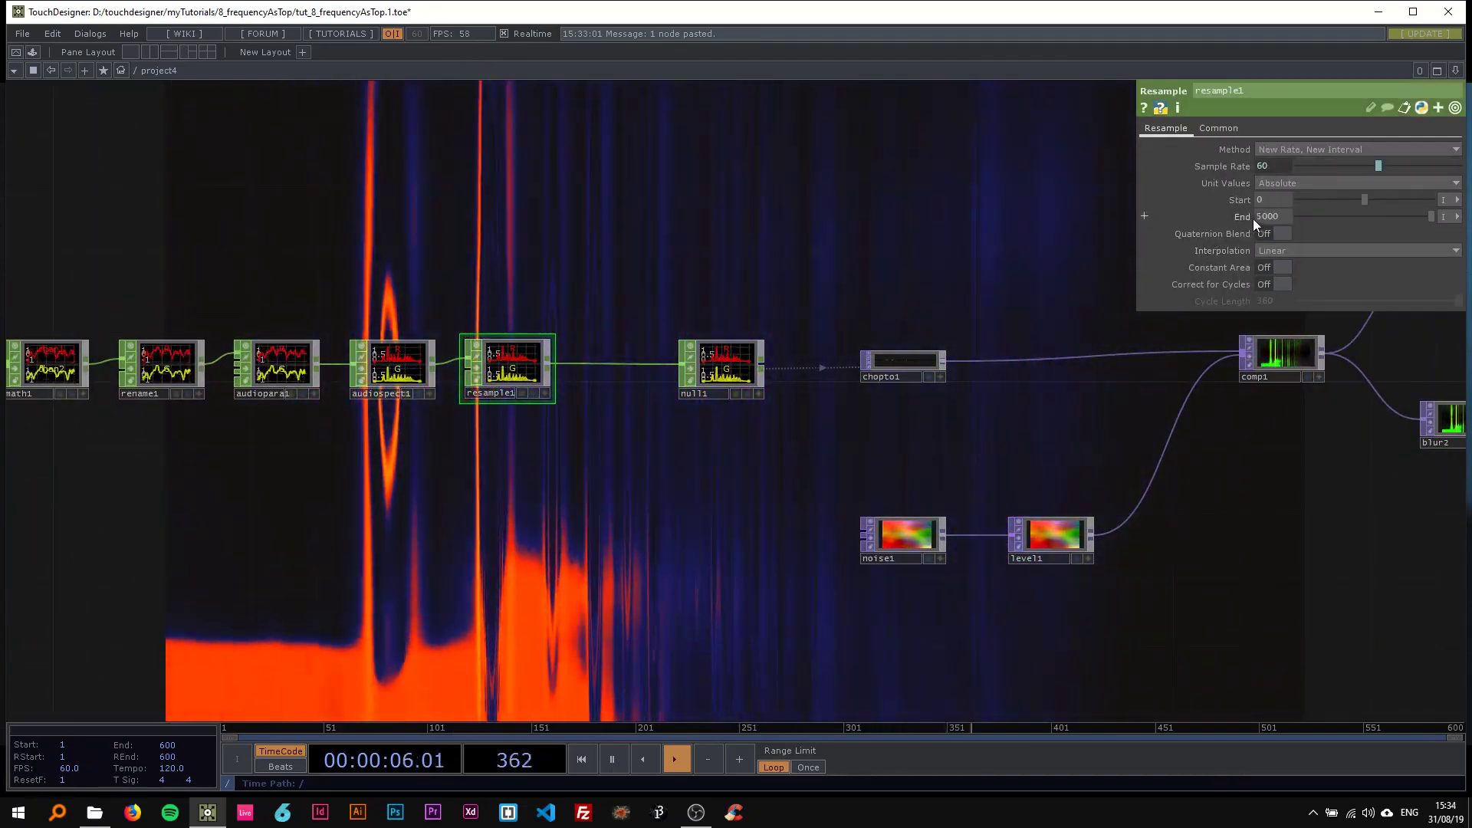
{"action": "left_click", "coordinate": [1259, 215]}
{"action": "type", "text": "1000"}
{"action": "key", "text": "Return"}
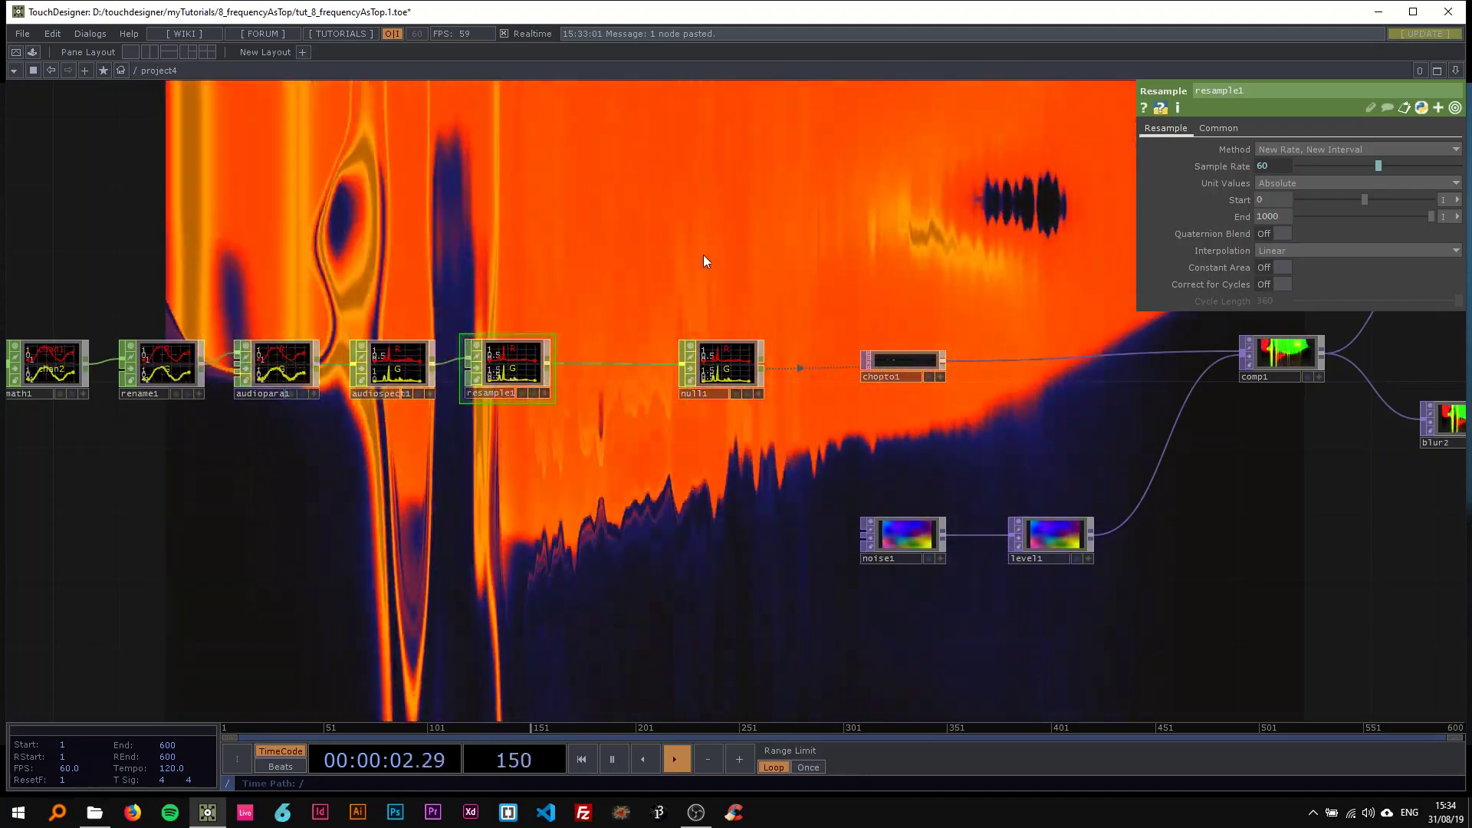
- Move the Null CHOP closer to the Resample CHOP in the network
{"action": "left_click_drag", "start_coordinate": [702, 256], "coordinate": [471, 205]}
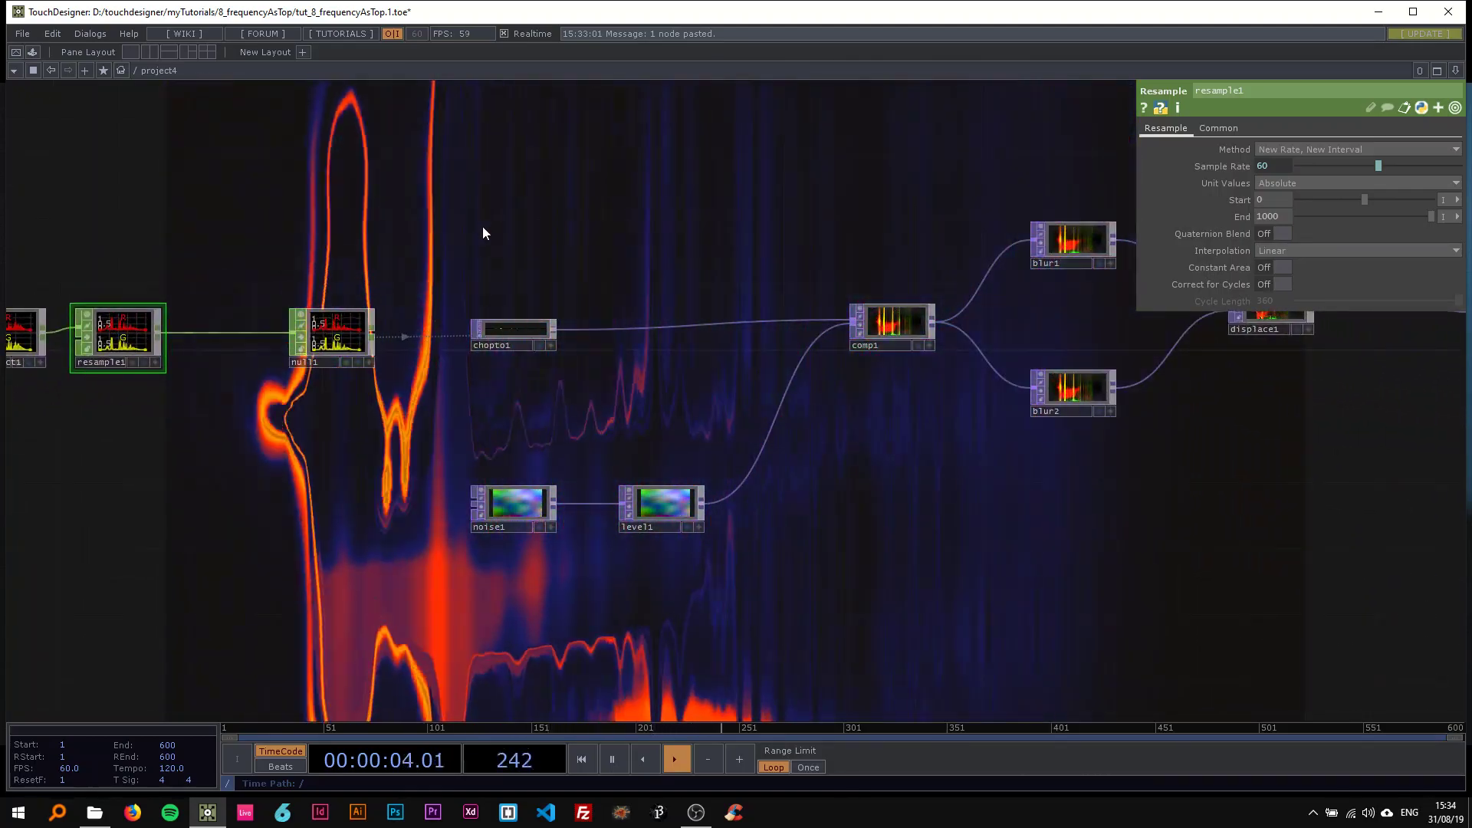
{"action": "left_click_drag", "start_coordinate": [334, 342], "coordinate": [284, 342]}
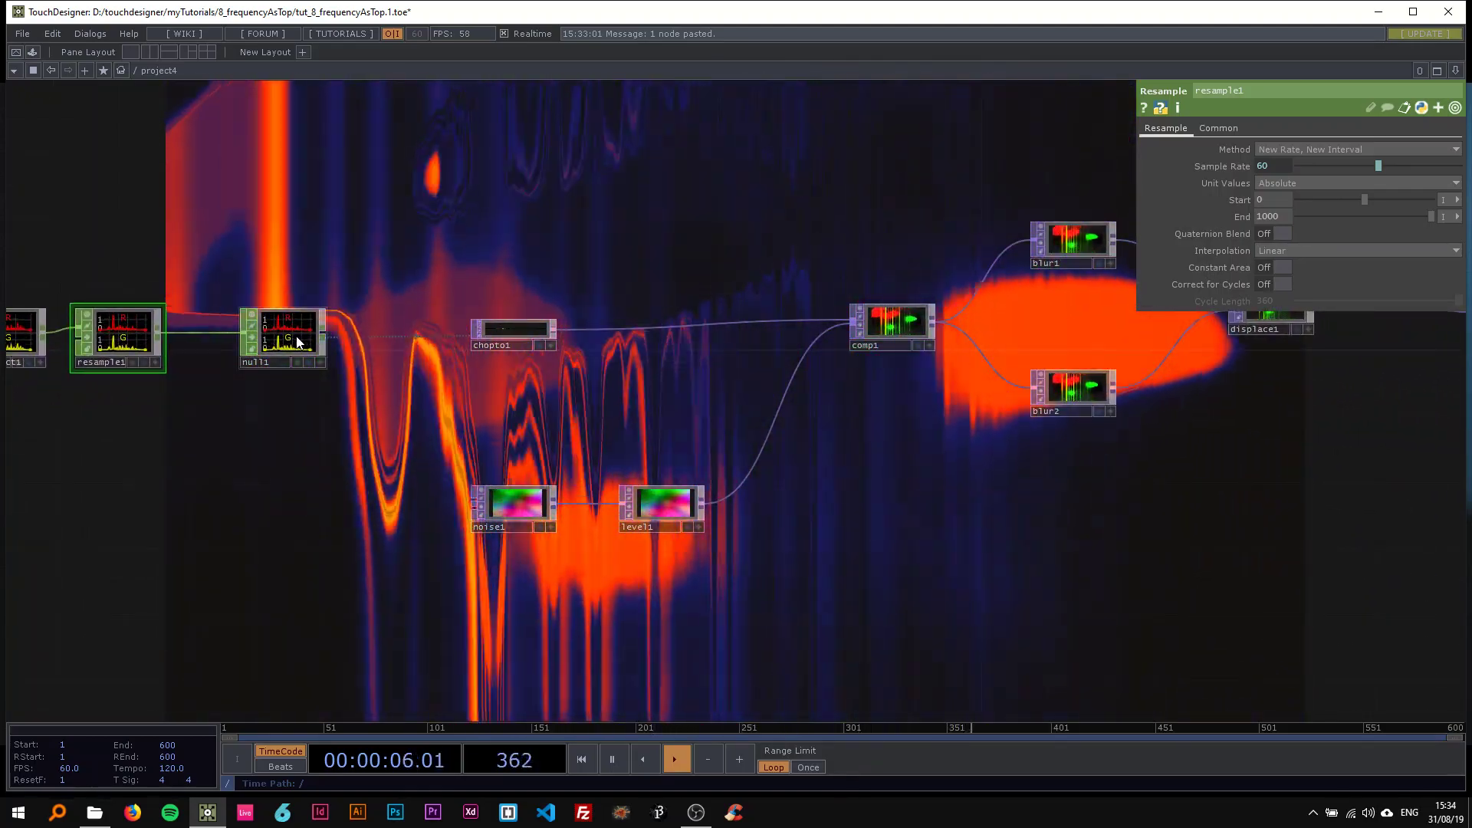
{"action": "left_click", "coordinate": [298, 342]}
- Try a Period of 0.58 on the Noise TOP and undo the change
{"action": "left_click_drag", "start_coordinate": [398, 268], "coordinate": [174, 246]}
{"action": "left_click", "coordinate": [282, 467]}
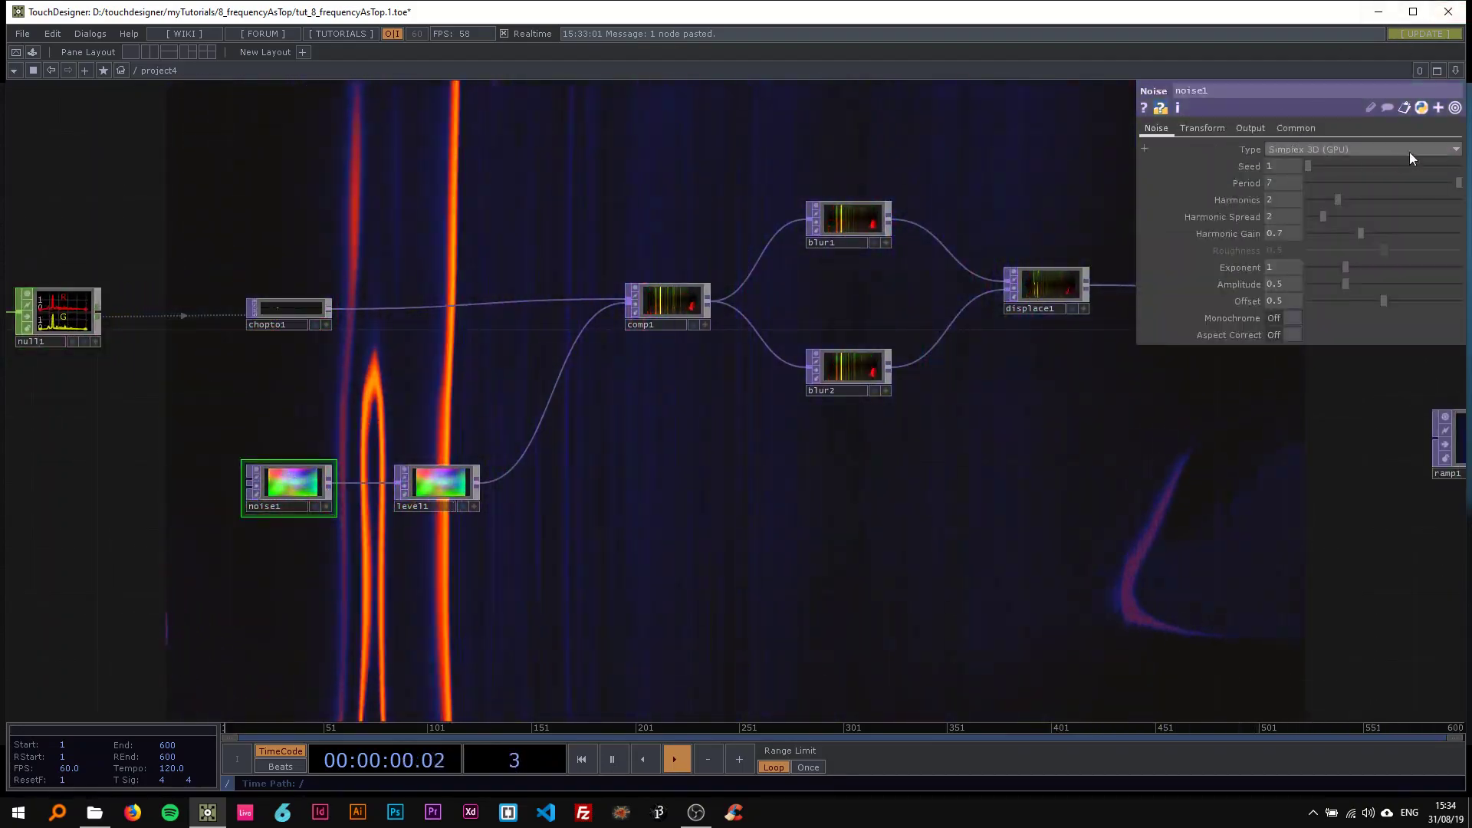
{"action": "left_click_drag", "start_coordinate": [1387, 182], "coordinate": [1354, 182]}
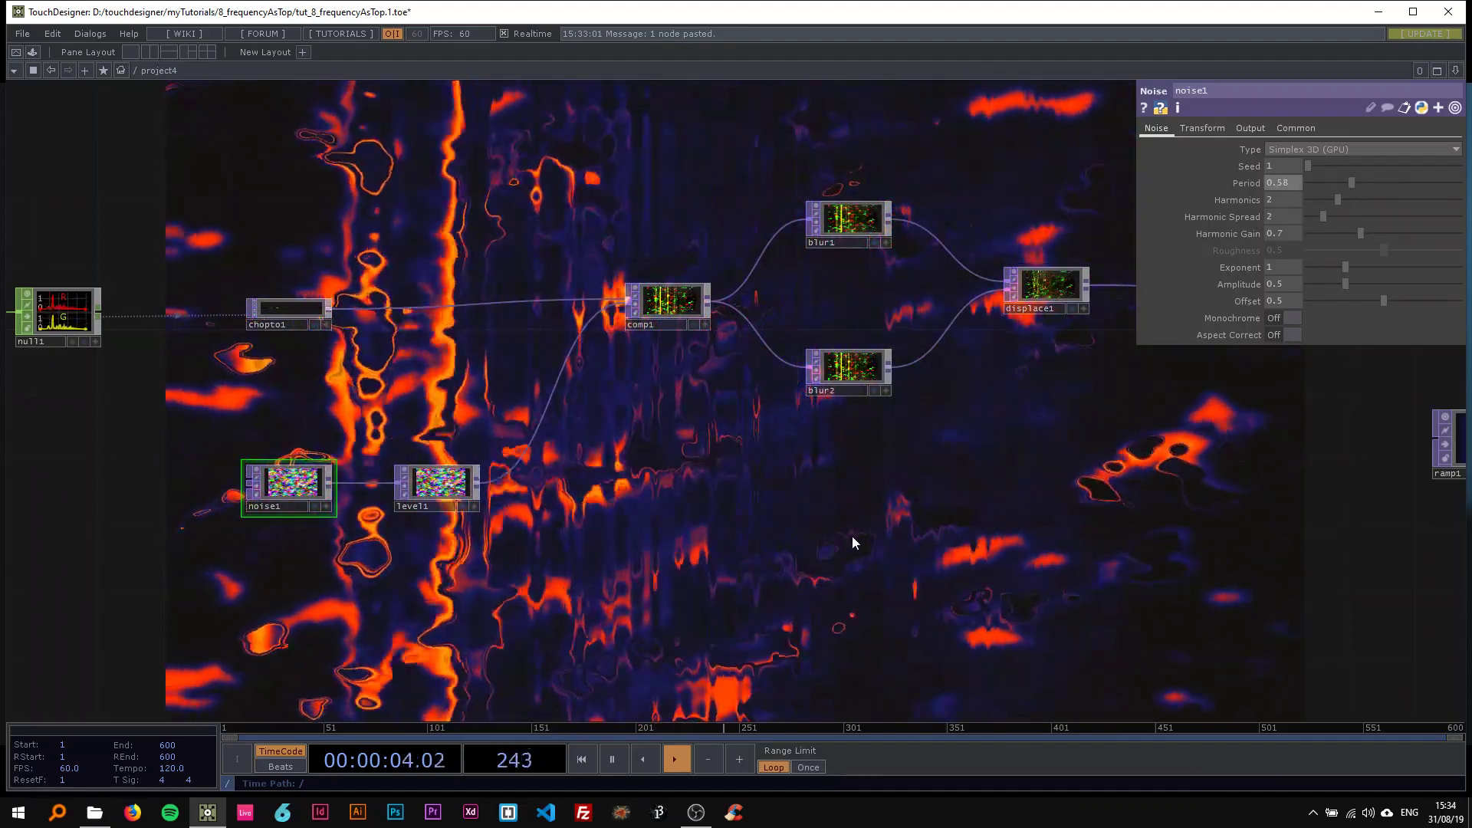
{"action": "key", "text": "ctrl+z"}
- Add a Constant TOP and place it just above the Level TOP
{"action": "left_click_drag", "start_coordinate": [605, 569], "coordinate": [670, 522]}
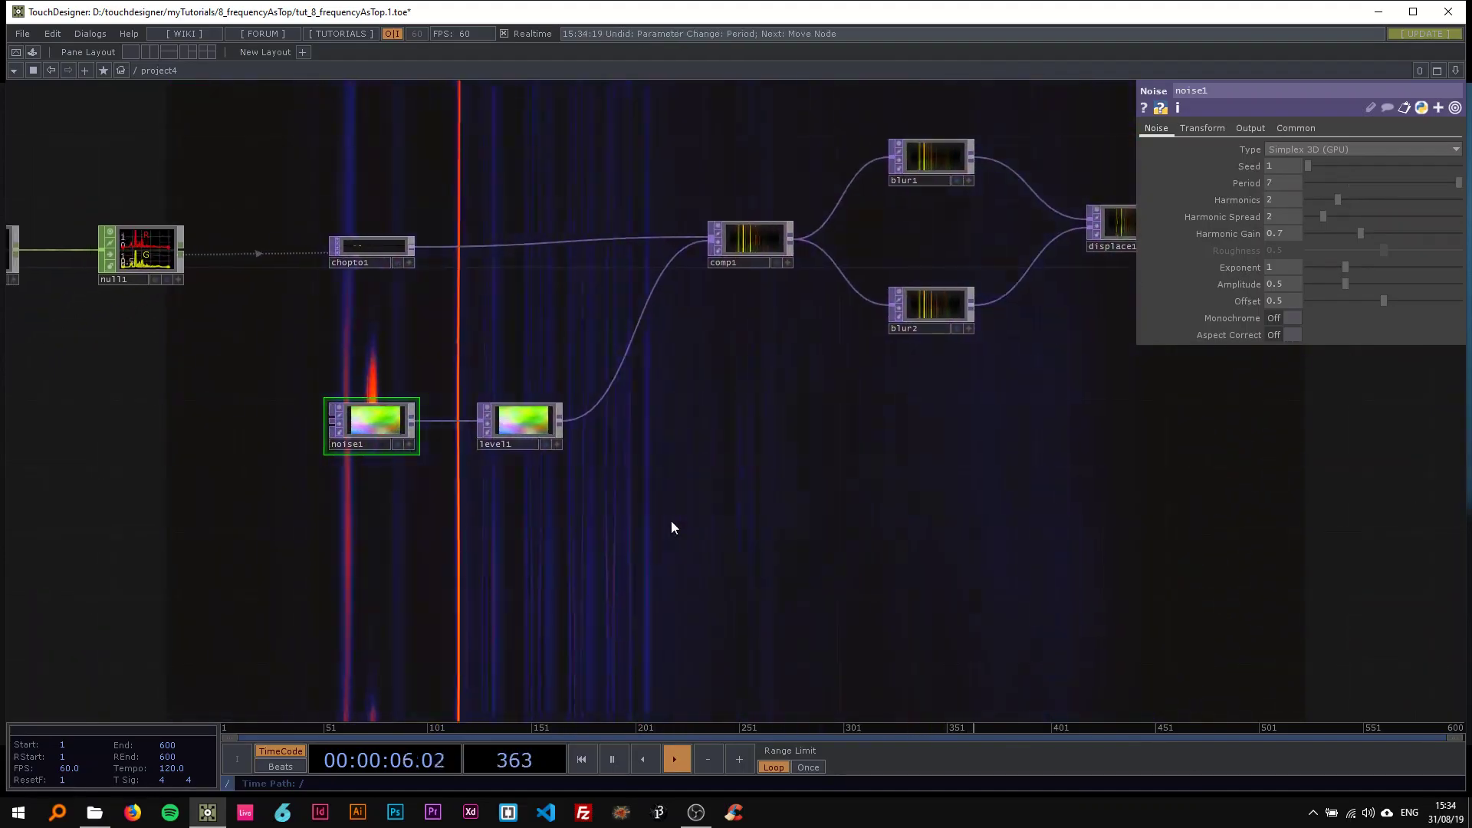
{"action": "key", "text": "Tab"}
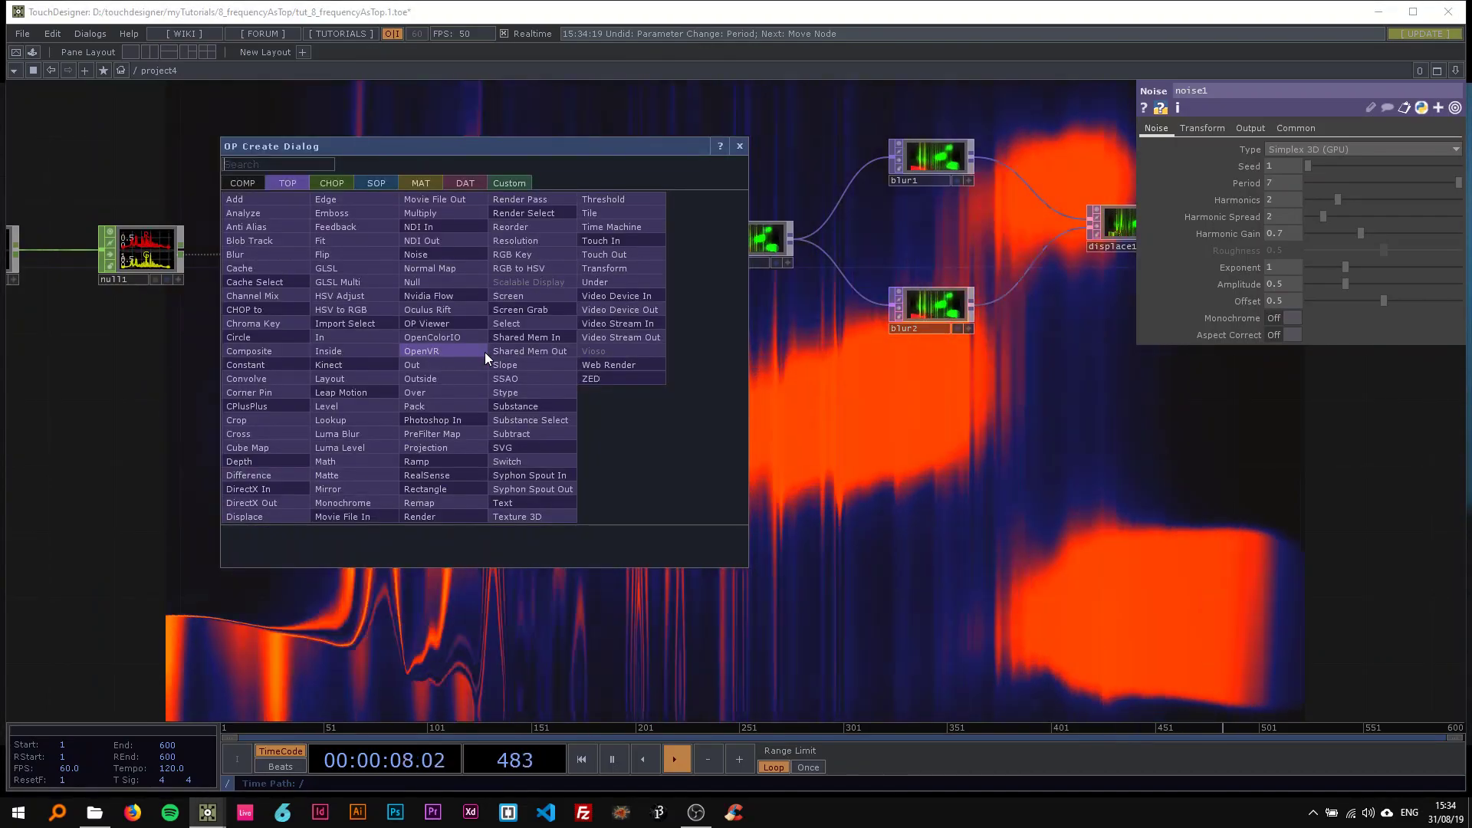
{"action": "left_click", "coordinate": [230, 365]}
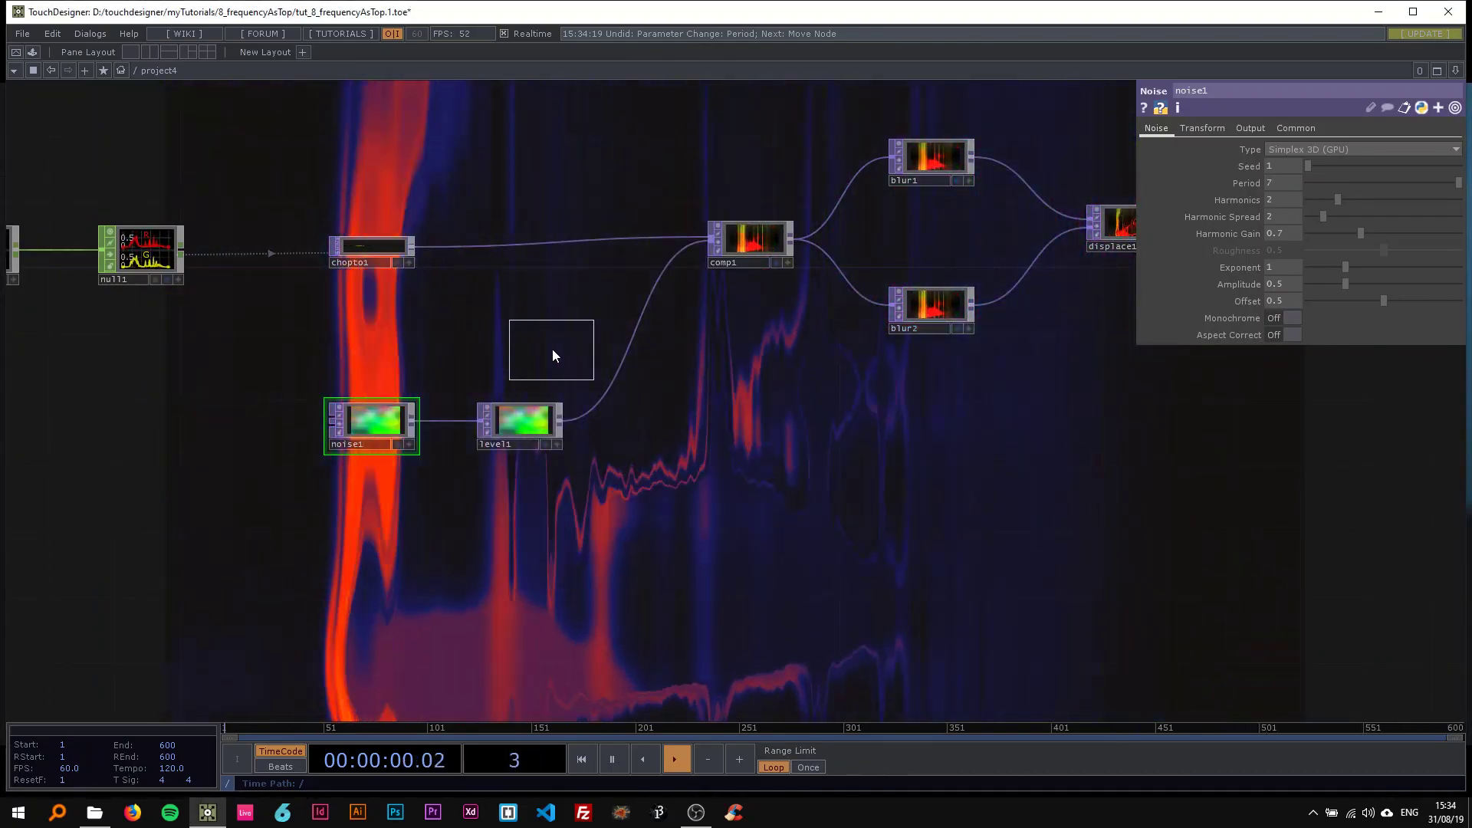
{"action": "left_click", "coordinate": [362, 339]}
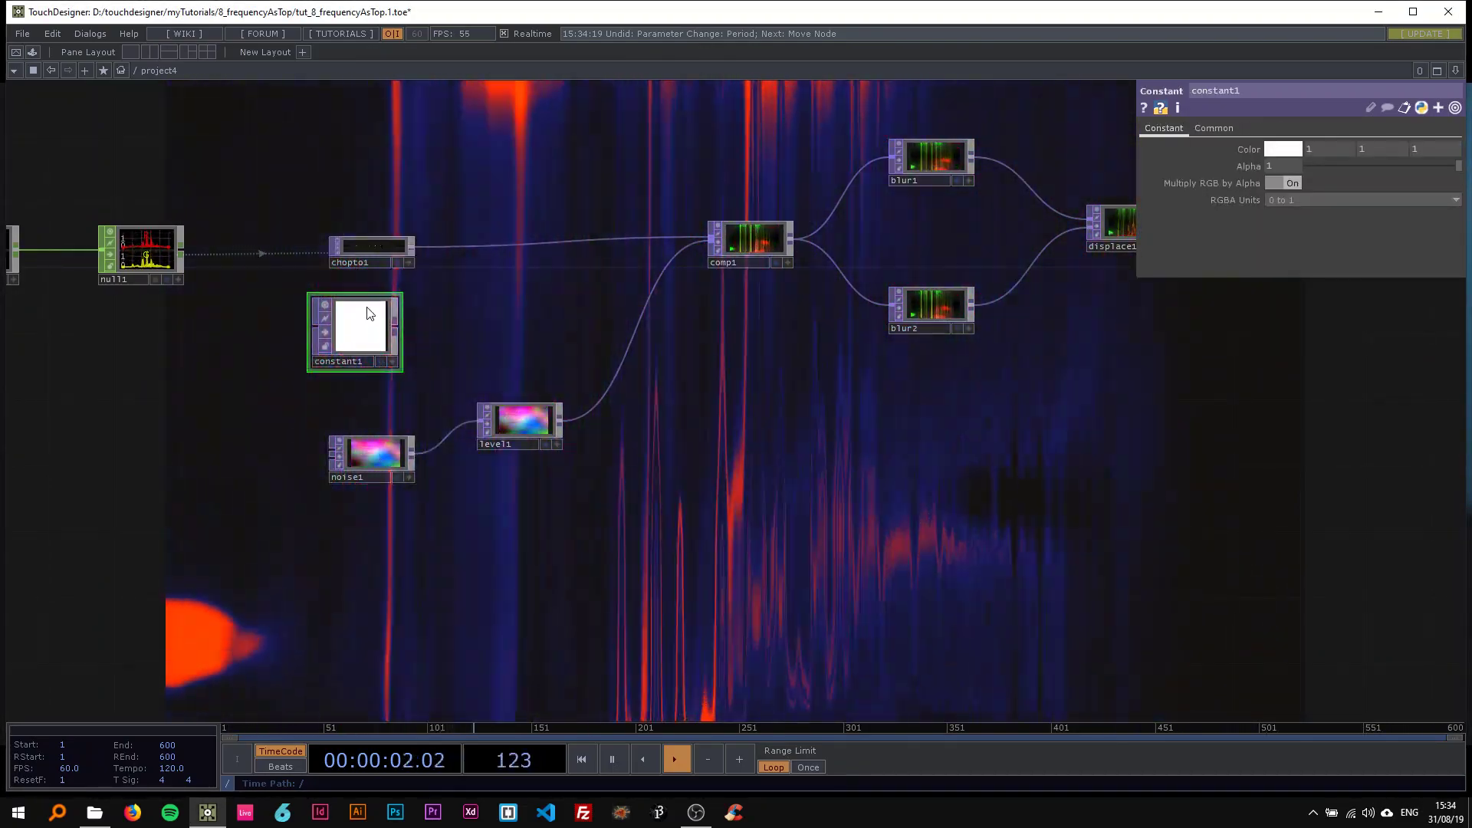
{"action": "left_click_drag", "start_coordinate": [366, 313], "coordinate": [531, 329]}
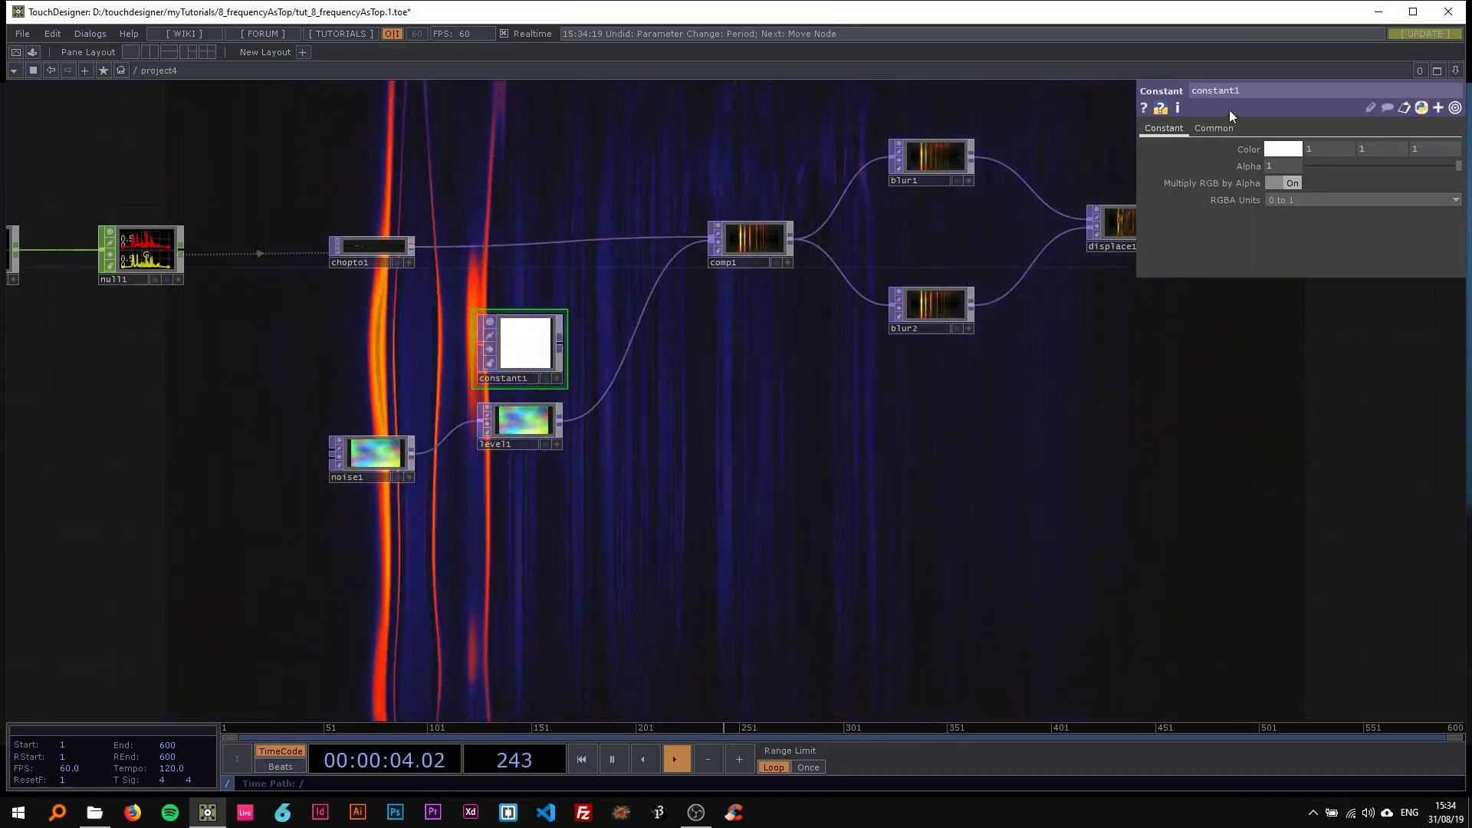
- Set the Constant TOP's resolution to 1920 x 1080 and realign the Noise TOP with the Level TOP
{"action": "left_click", "coordinate": [1203, 132]}
{"action": "left_click_drag", "start_coordinate": [378, 453], "coordinate": [378, 420]}
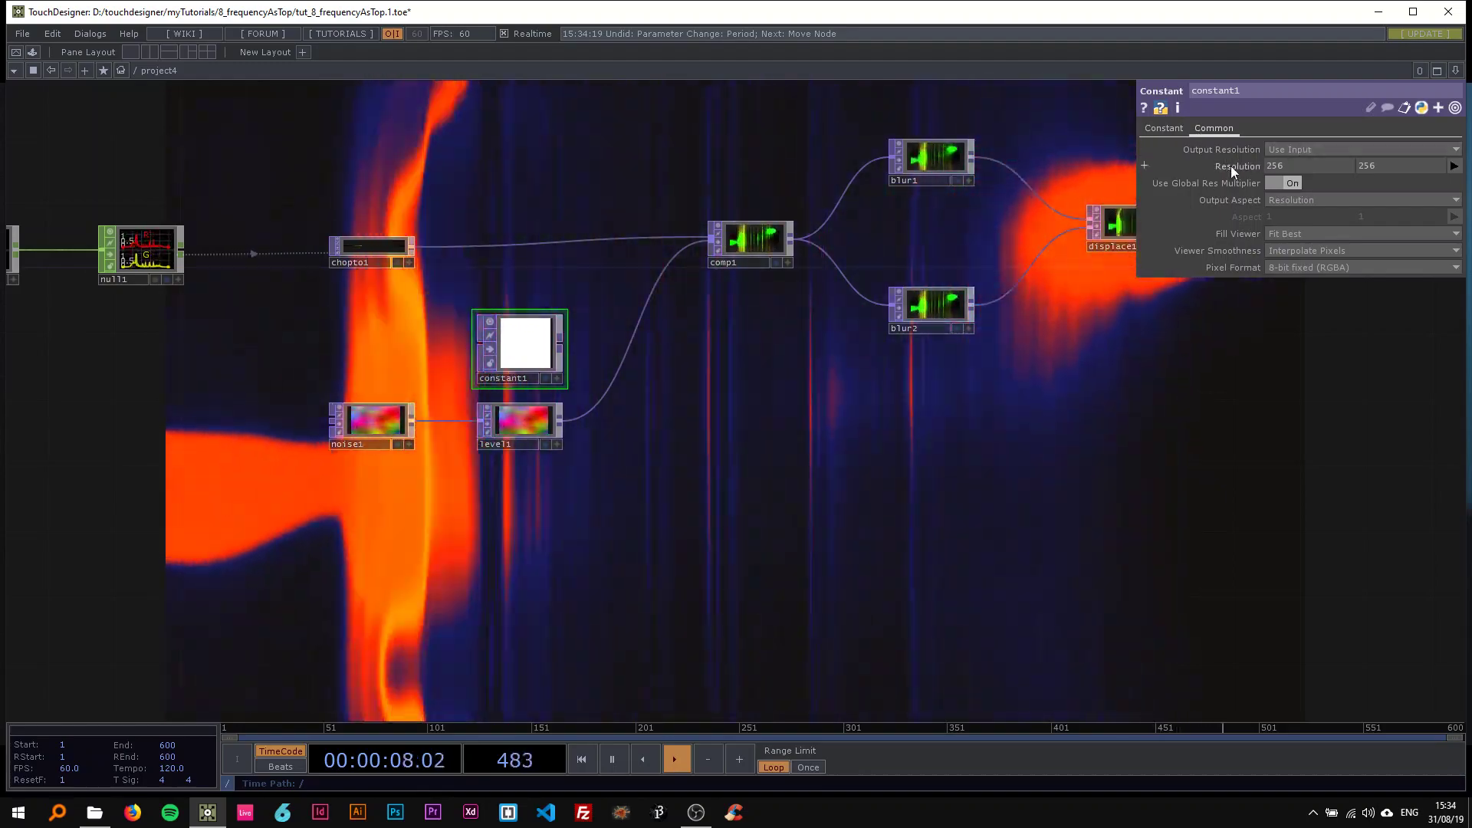
{"action": "left_click", "coordinate": [1455, 167]}
{"action": "left_click", "coordinate": [1447, 248]}
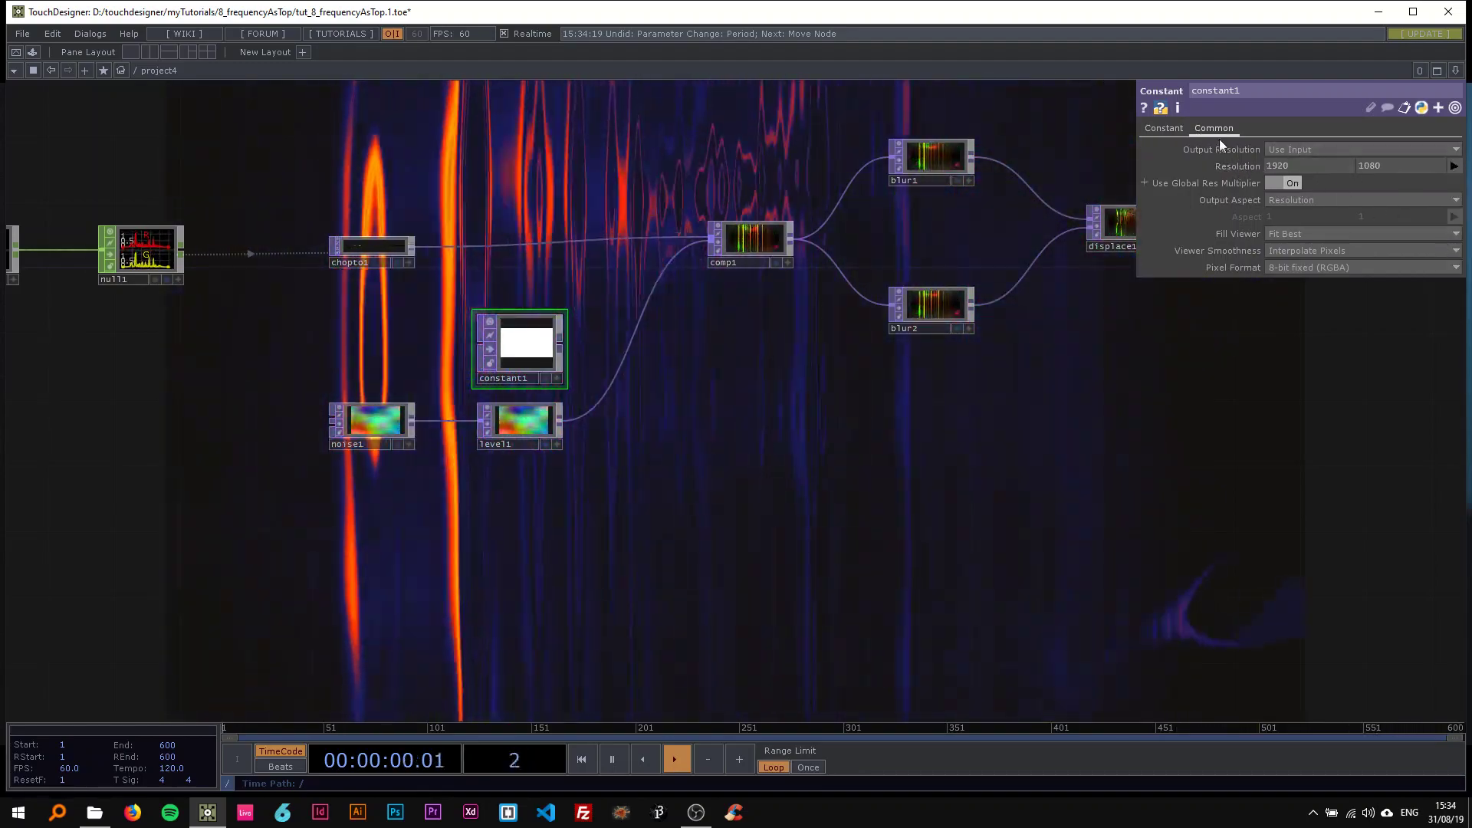
- Try the Constant TOP in place of the Level TOP as the Composite TOP's second input, and reconnect the Level TOP
{"action": "left_click", "coordinate": [1168, 127]}
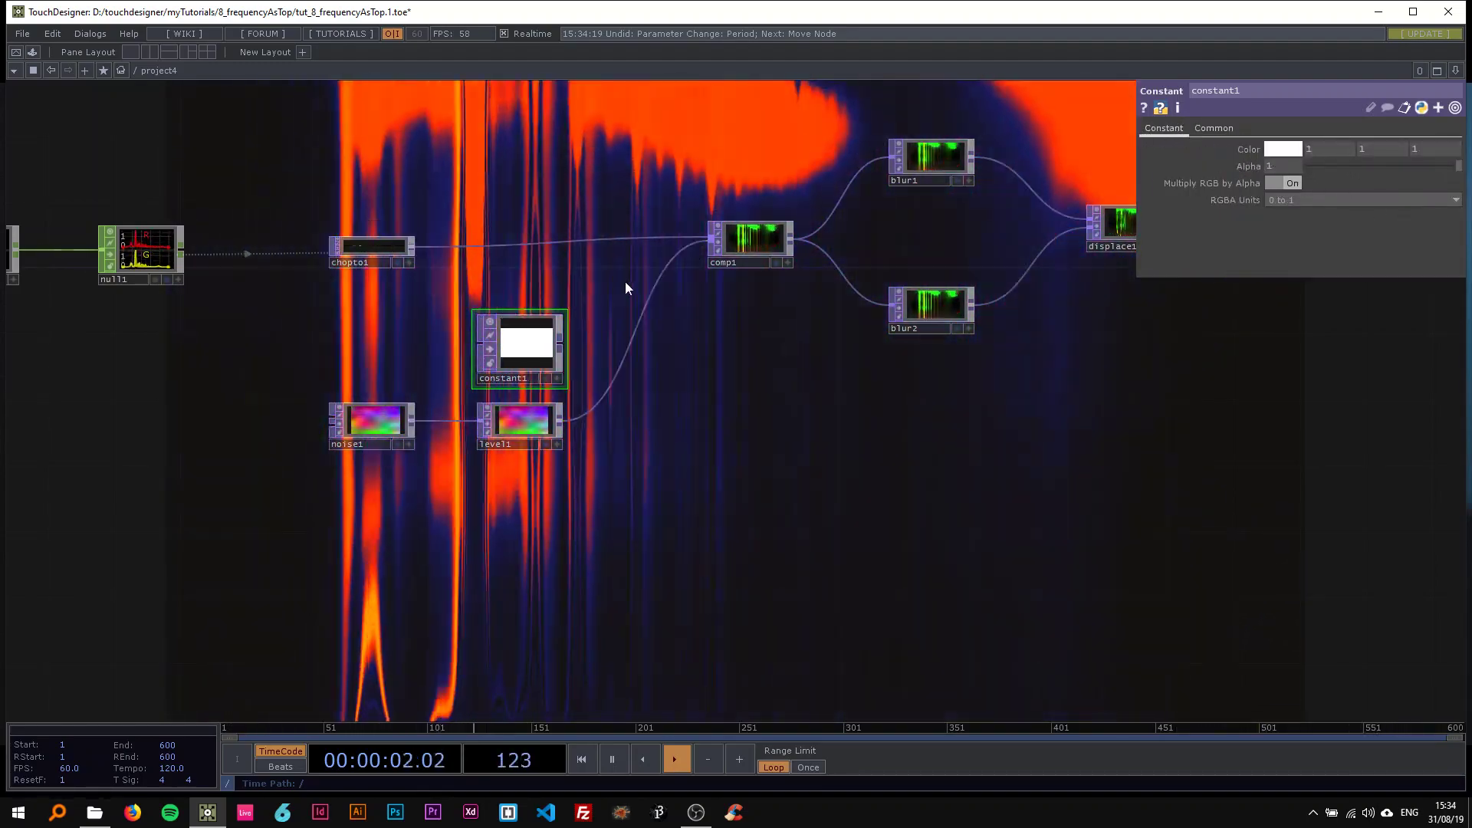
{"action": "left_click_drag", "start_coordinate": [564, 313], "coordinate": [557, 325]}
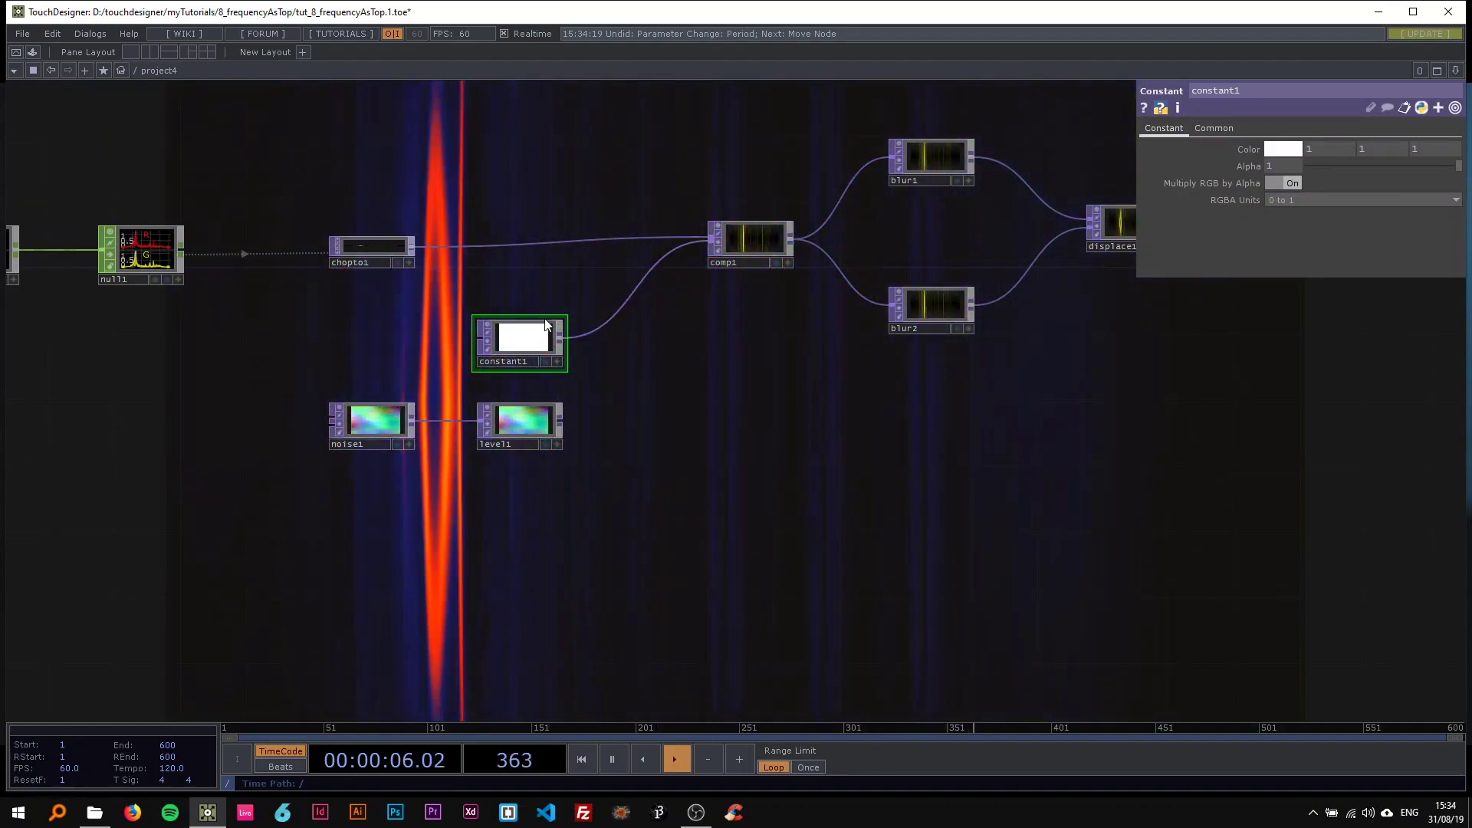
{"action": "left_click", "coordinate": [359, 249]}
{"action": "scroll", "coordinate": [360, 250], "scroll_direction": "up", "scroll_amount": 4}
{"action": "scroll", "coordinate": [592, 347], "scroll_direction": "down", "scroll_amount": 3}
{"action": "left_click_drag", "start_coordinate": [868, 385], "coordinate": [776, 407]}
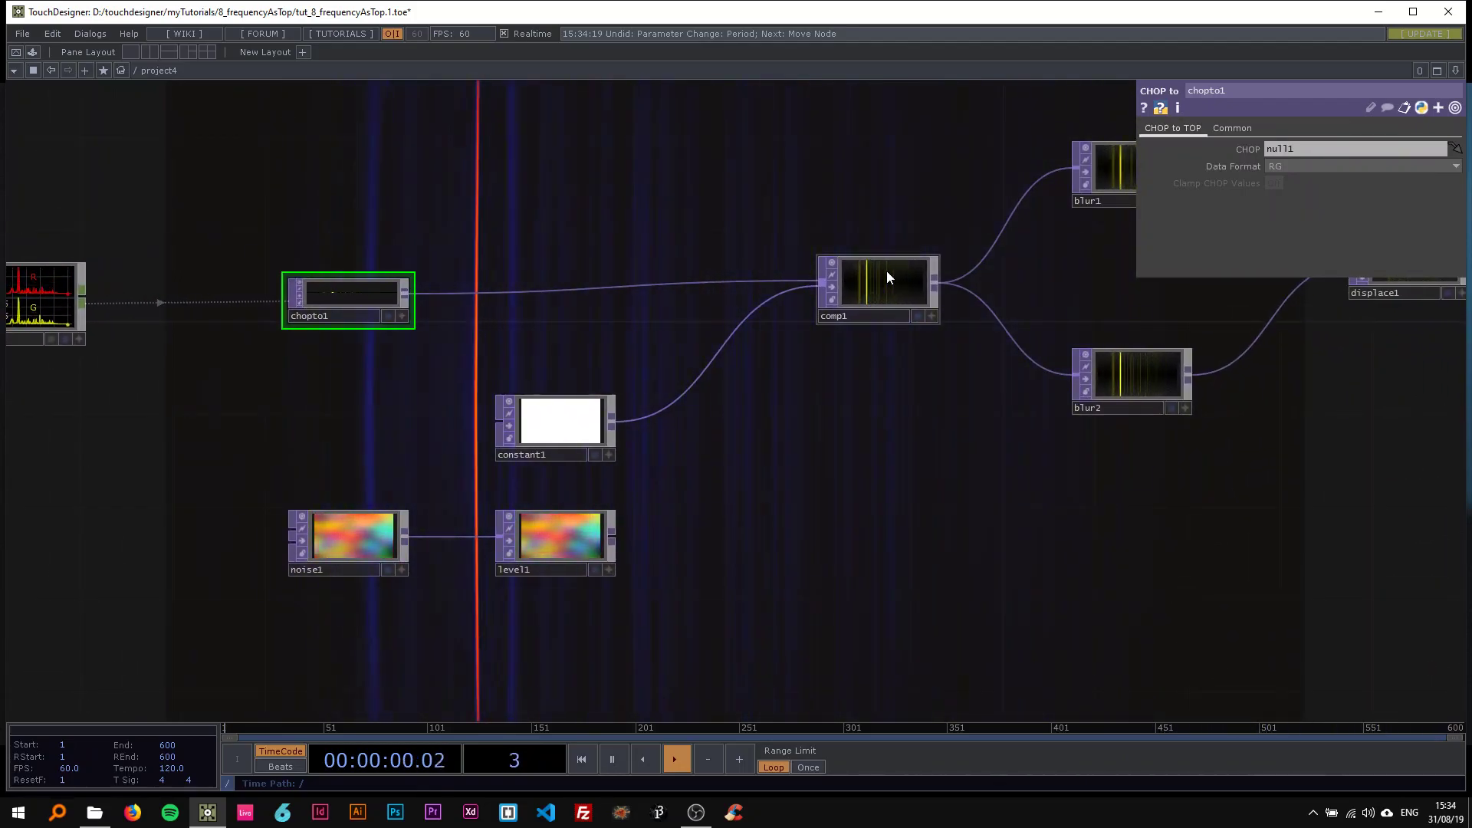
{"action": "scroll", "coordinate": [627, 428], "scroll_direction": "down", "scroll_amount": 2}
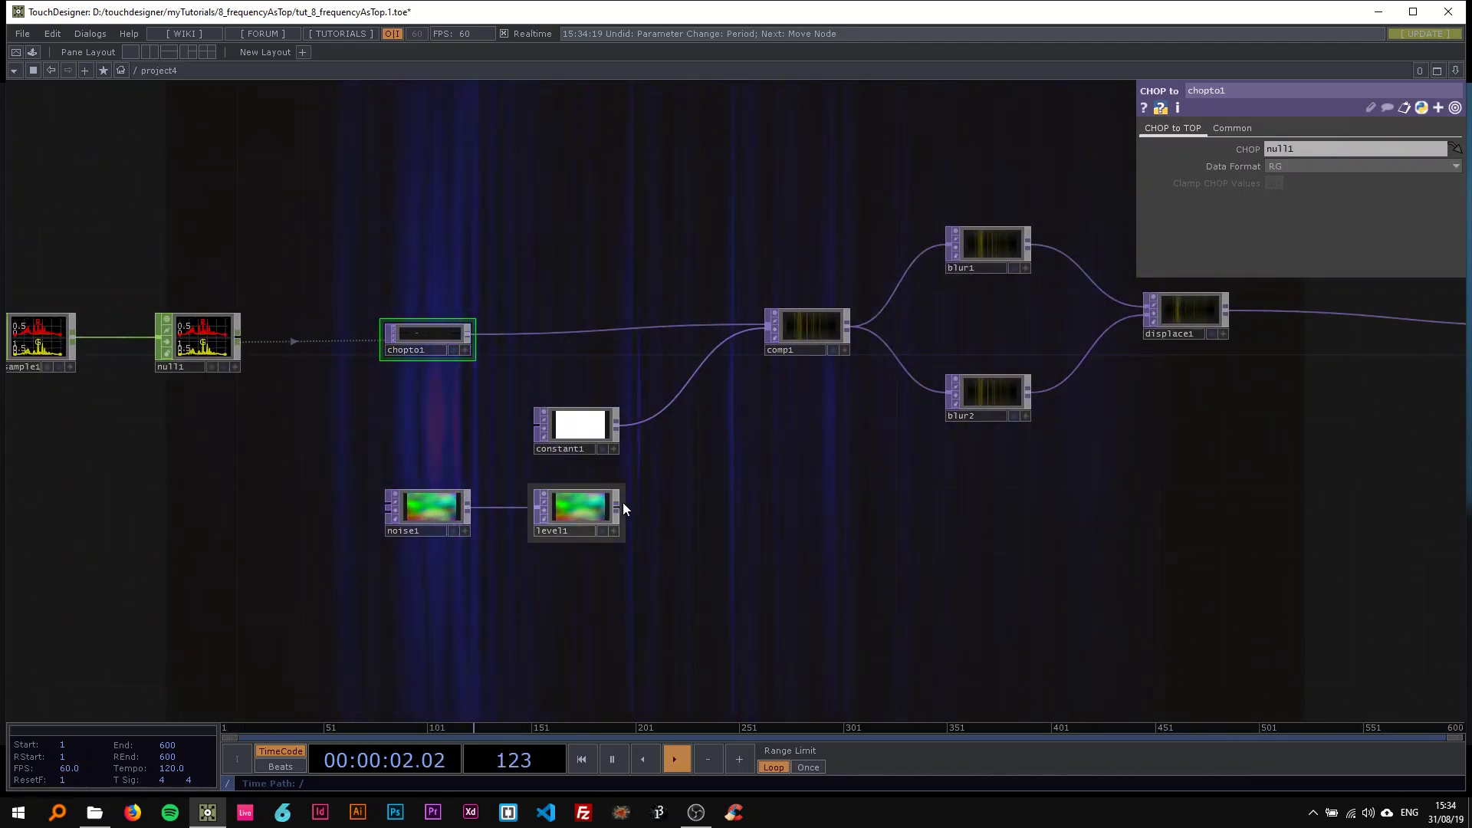
{"action": "left_click_drag", "start_coordinate": [619, 509], "coordinate": [655, 414]}
{"action": "left_click_drag", "start_coordinate": [660, 399], "coordinate": [597, 291]}
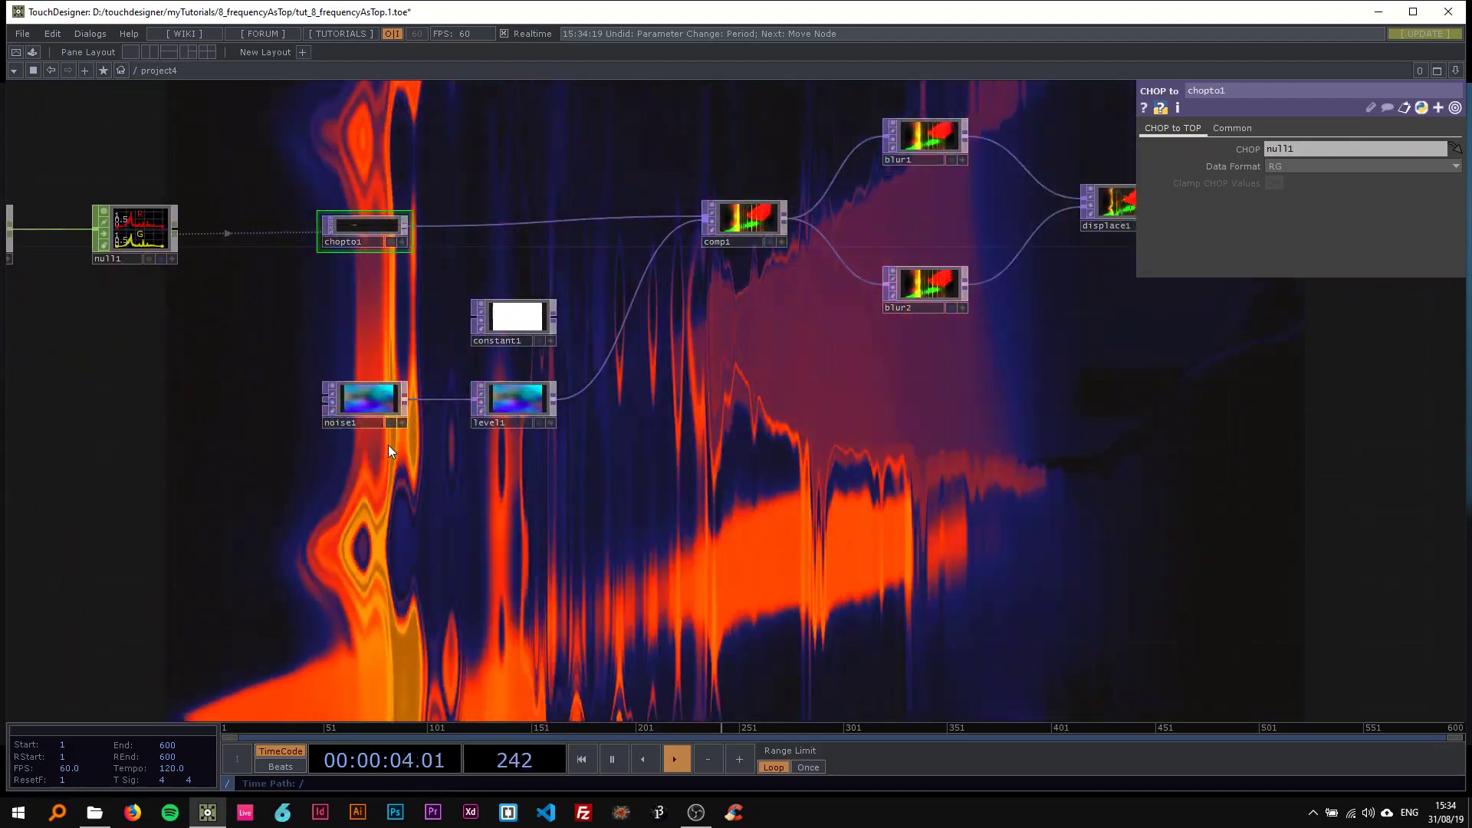
- Add a Movie File In TOP below the Noise TOP and connect it to the Level TOP in place of the noise
{"action": "key", "text": "Tab"}
{"action": "type", "text": "mo"}
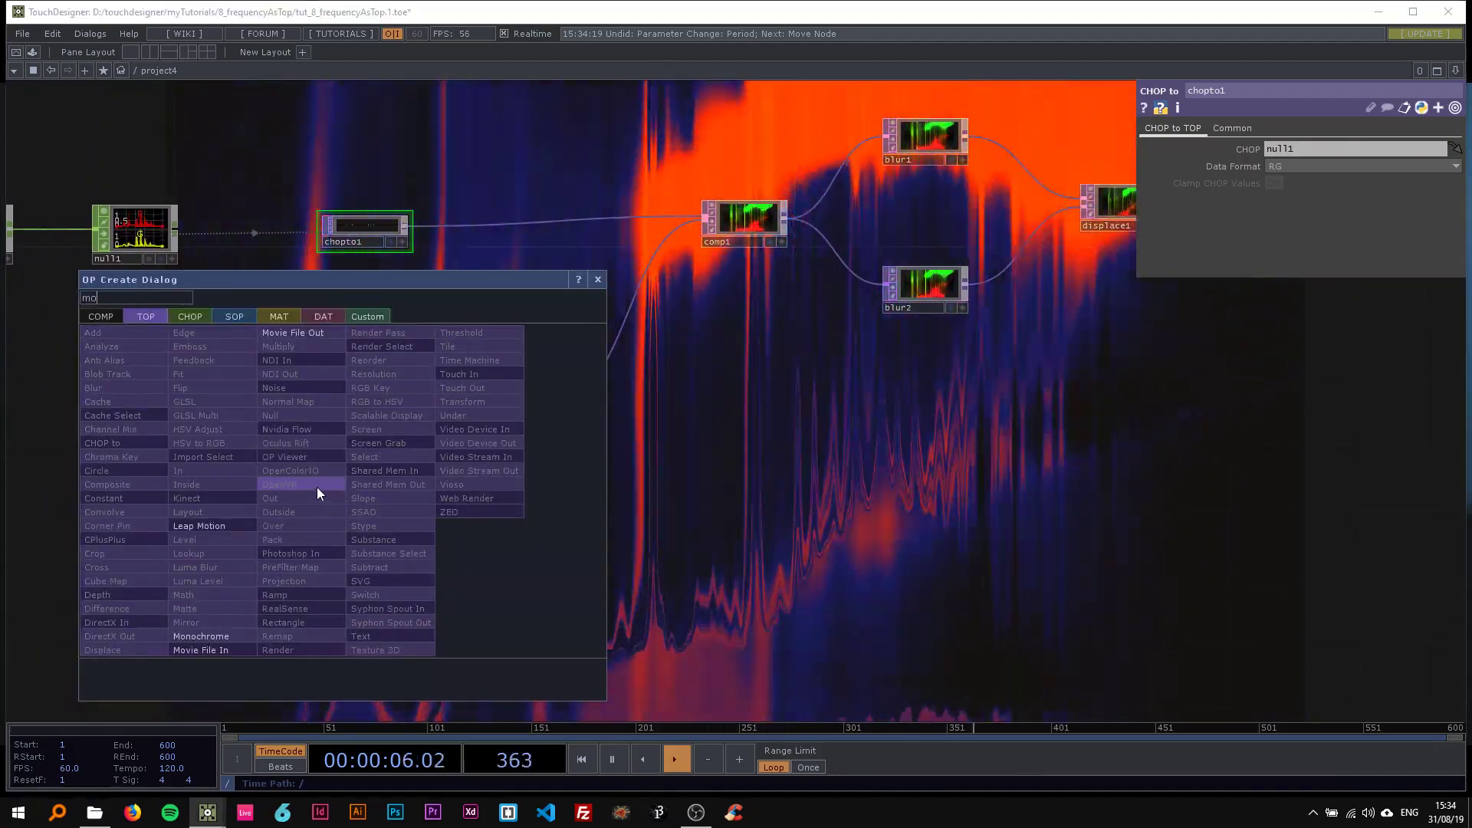
{"action": "left_click", "coordinate": [220, 652]}
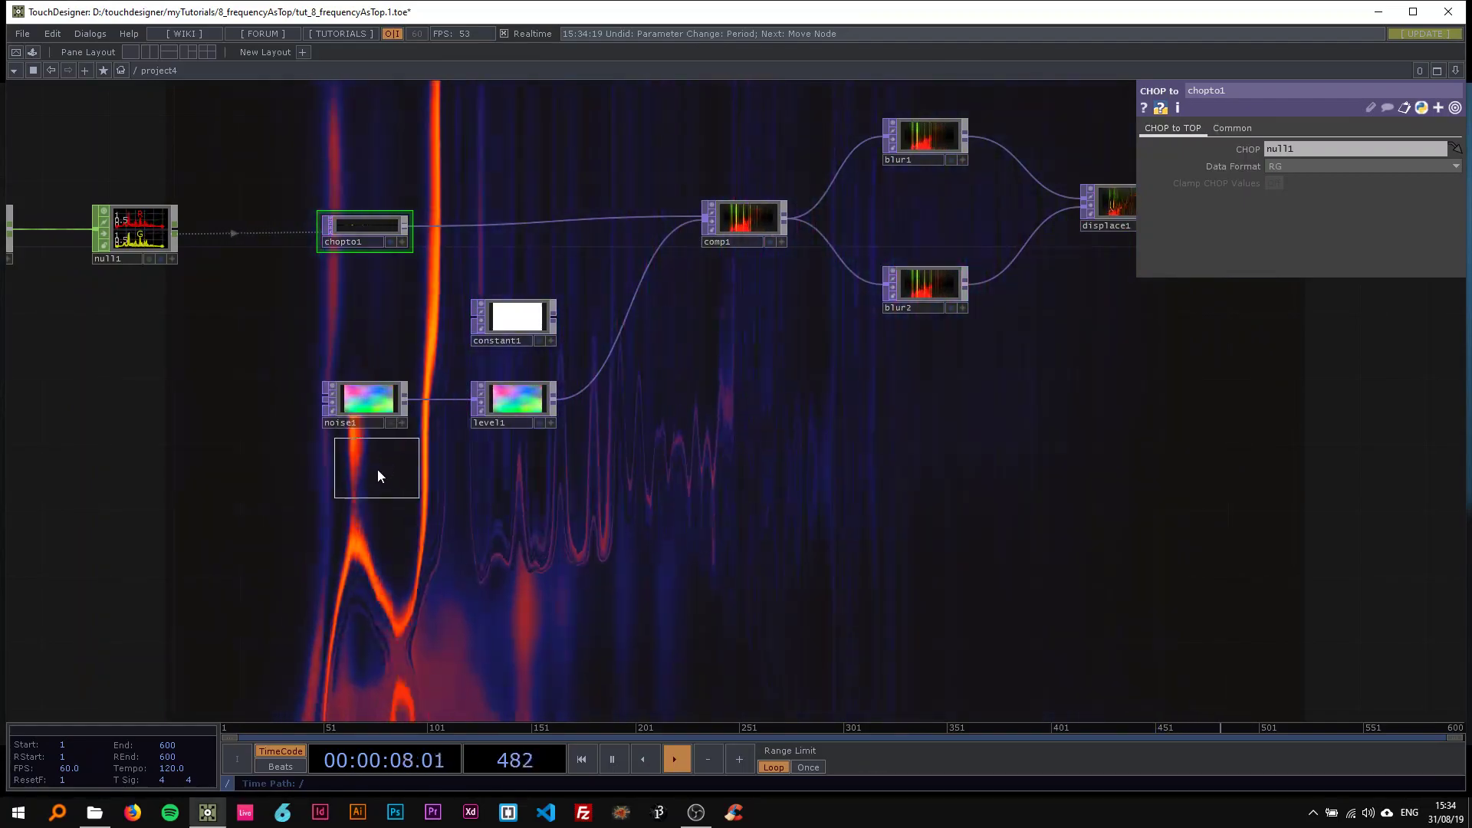
{"action": "left_click", "coordinate": [366, 490]}
{"action": "left_click_drag", "start_coordinate": [404, 499], "coordinate": [454, 414]}
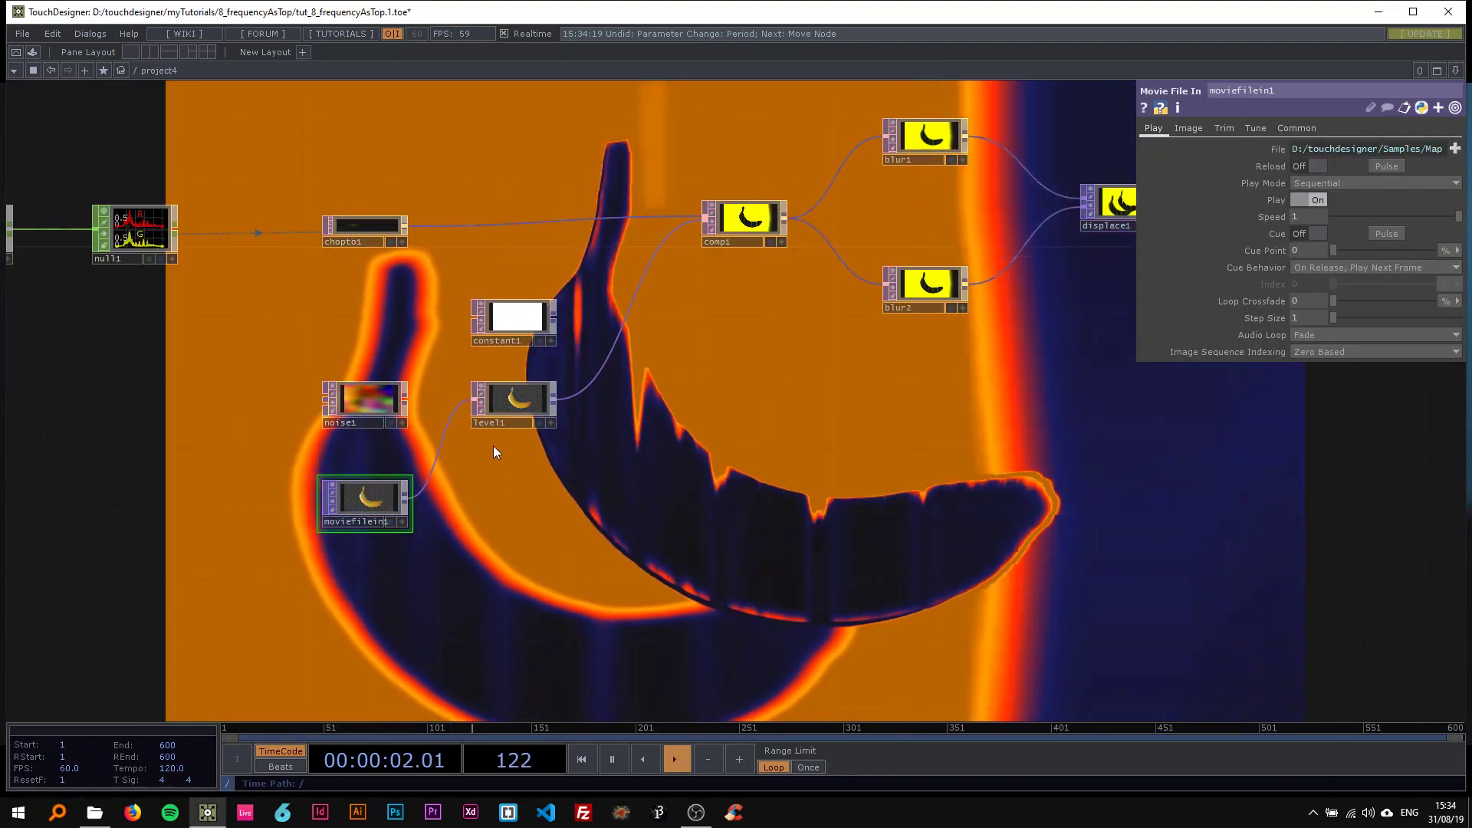
- Change the Composite TOP's Operation to Dodge
{"action": "left_click", "coordinate": [744, 220]}
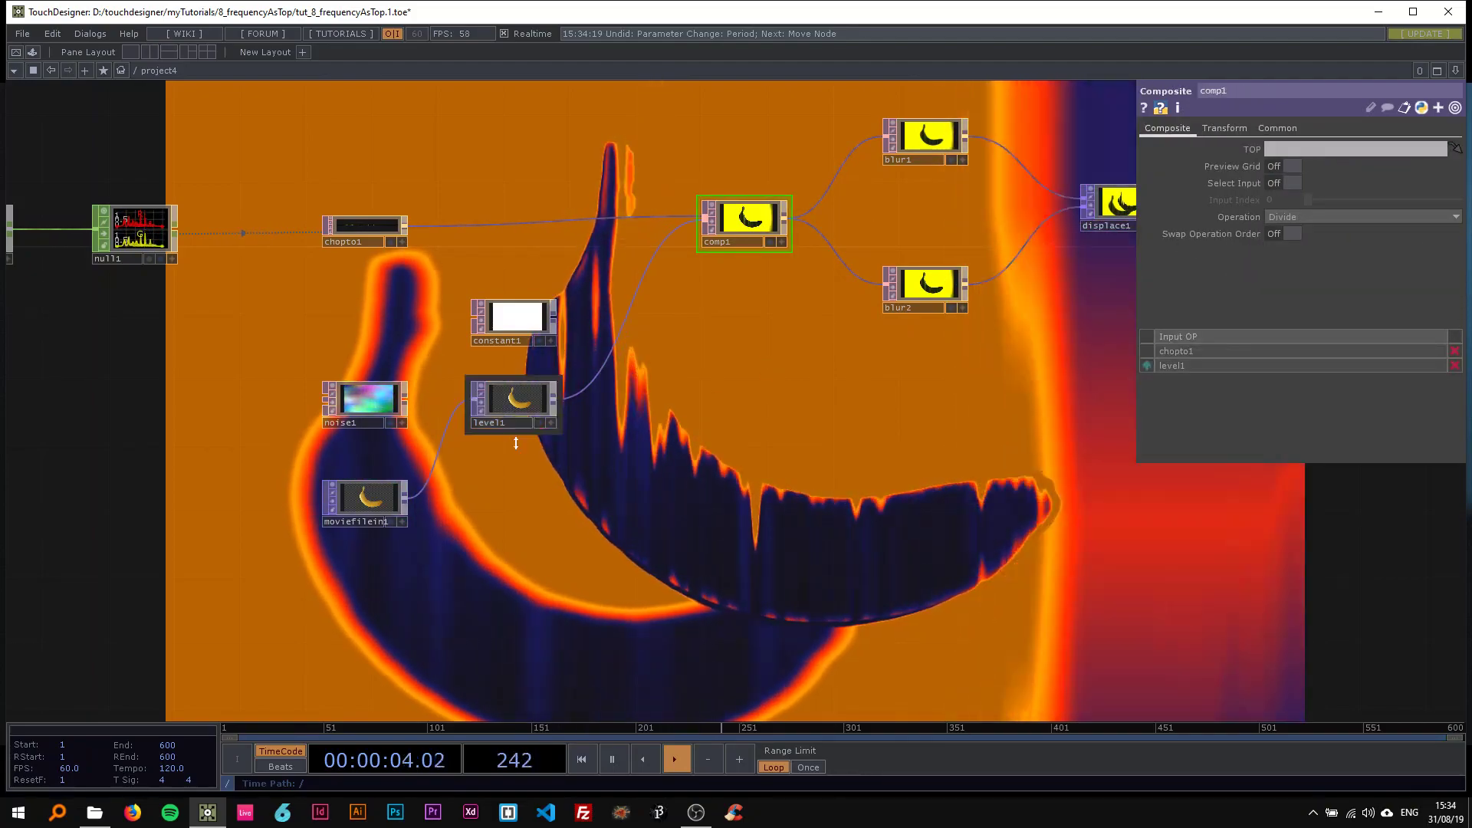
{"action": "left_click", "coordinate": [1318, 221]}
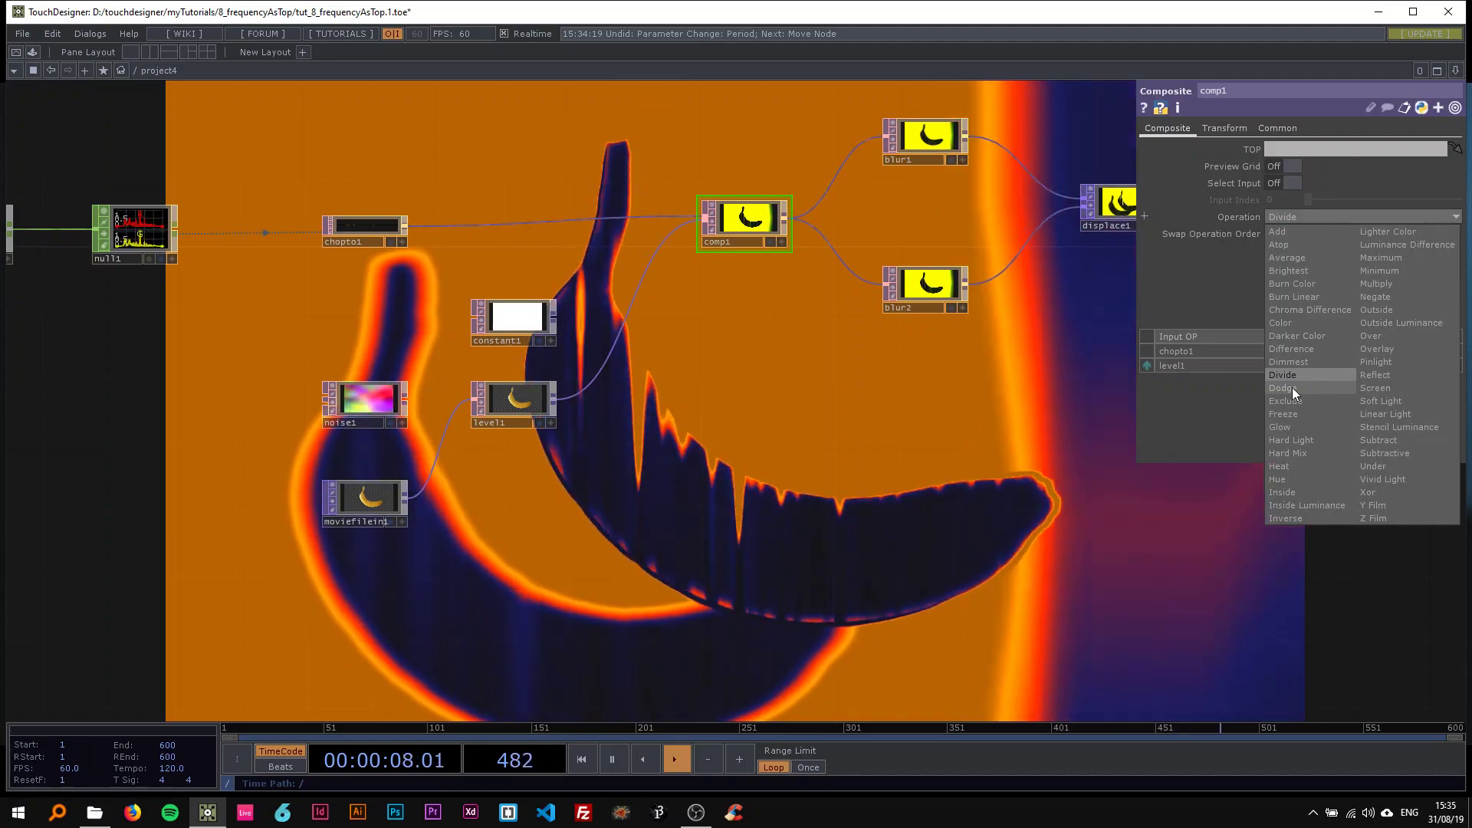
{"action": "left_click", "coordinate": [1291, 388]}
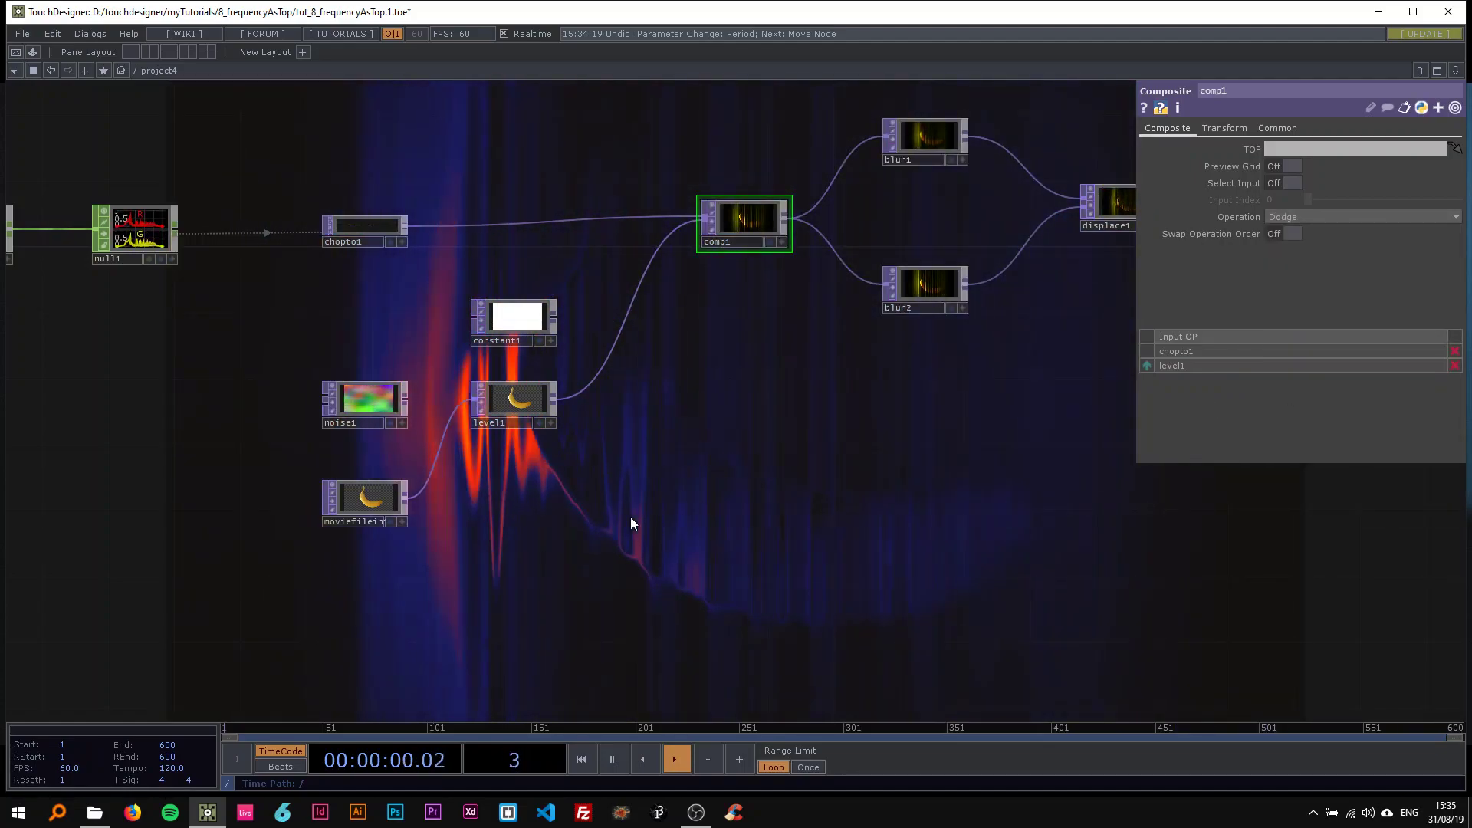
{"action": "left_click_drag", "start_coordinate": [772, 490], "coordinate": [812, 494]}
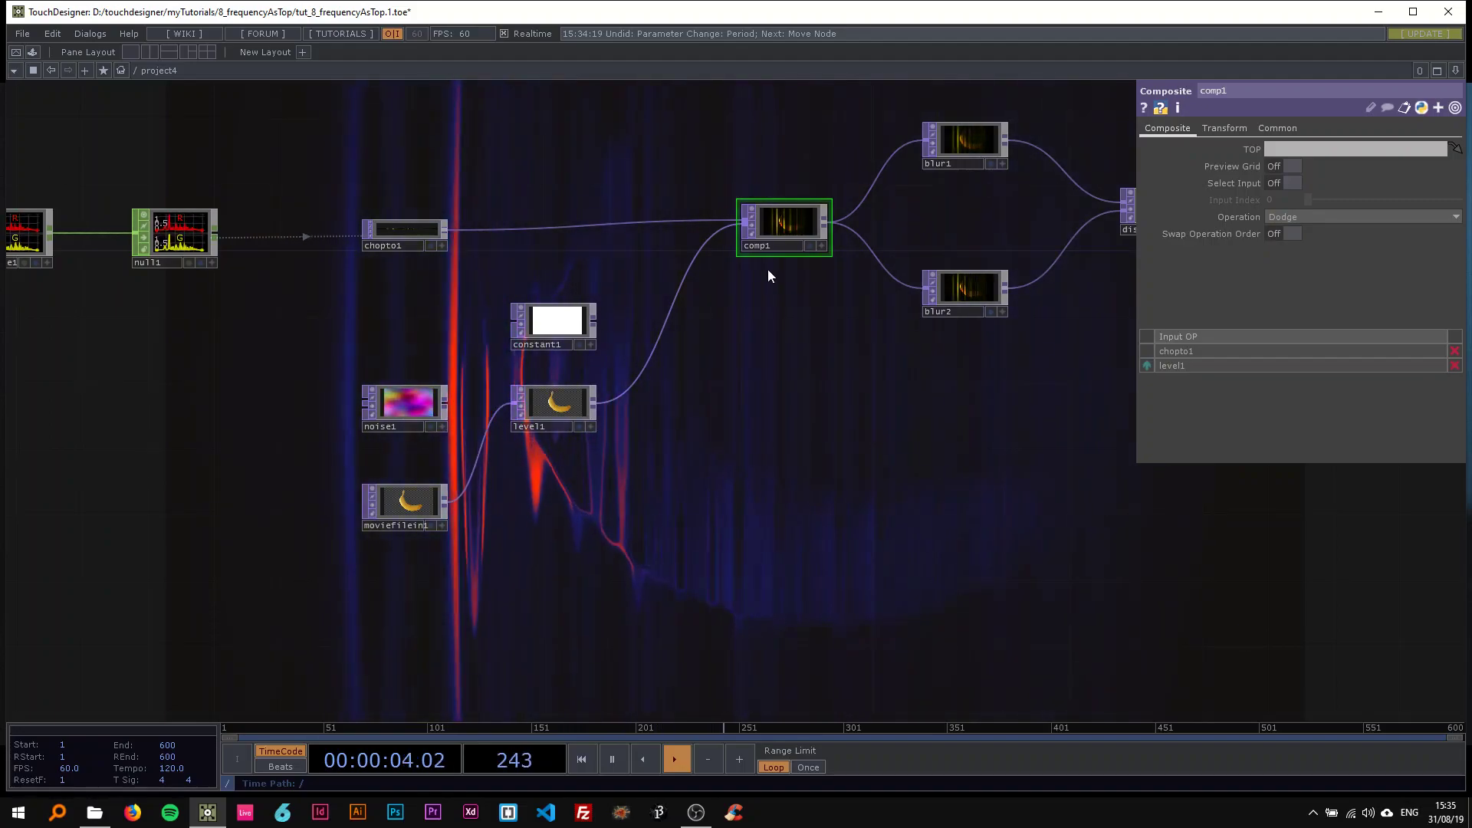
- Adjust the Level TOP to Brightness 1.48, Gamma 1 and Contrast 2.45
{"action": "left_click", "coordinate": [564, 396]}
{"action": "left_click_drag", "start_coordinate": [1333, 233], "coordinate": [1406, 200]}
{"action": "left_click_drag", "start_coordinate": [1434, 204], "coordinate": [1469, 234]}
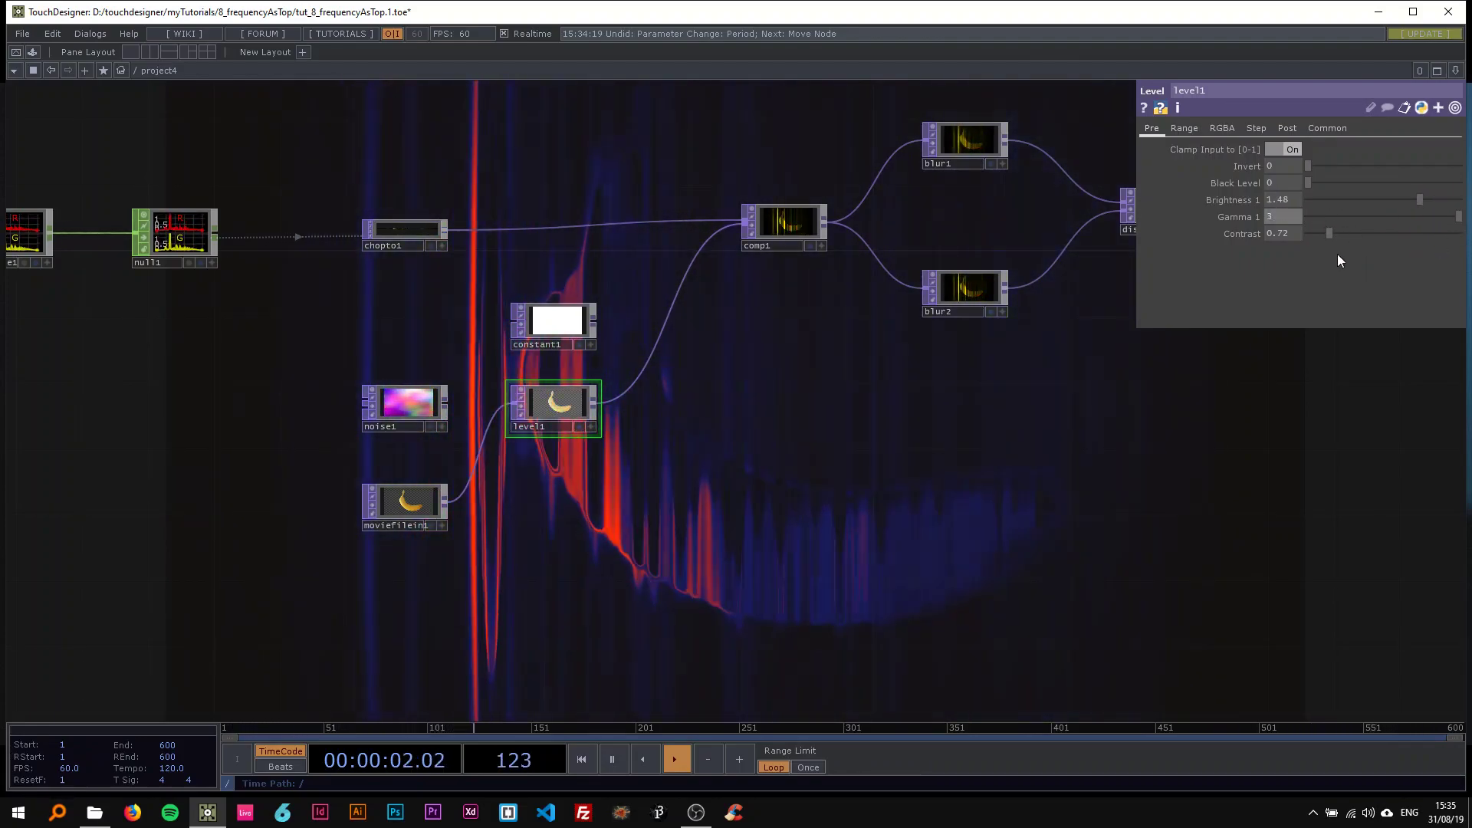
{"action": "left_click_drag", "start_coordinate": [1331, 234], "coordinate": [1396, 233]}
{"action": "left_click_drag", "start_coordinate": [1297, 220], "coordinate": [1207, 215]}
{"action": "type", "text": "1"}
{"action": "key", "text": "Return"}
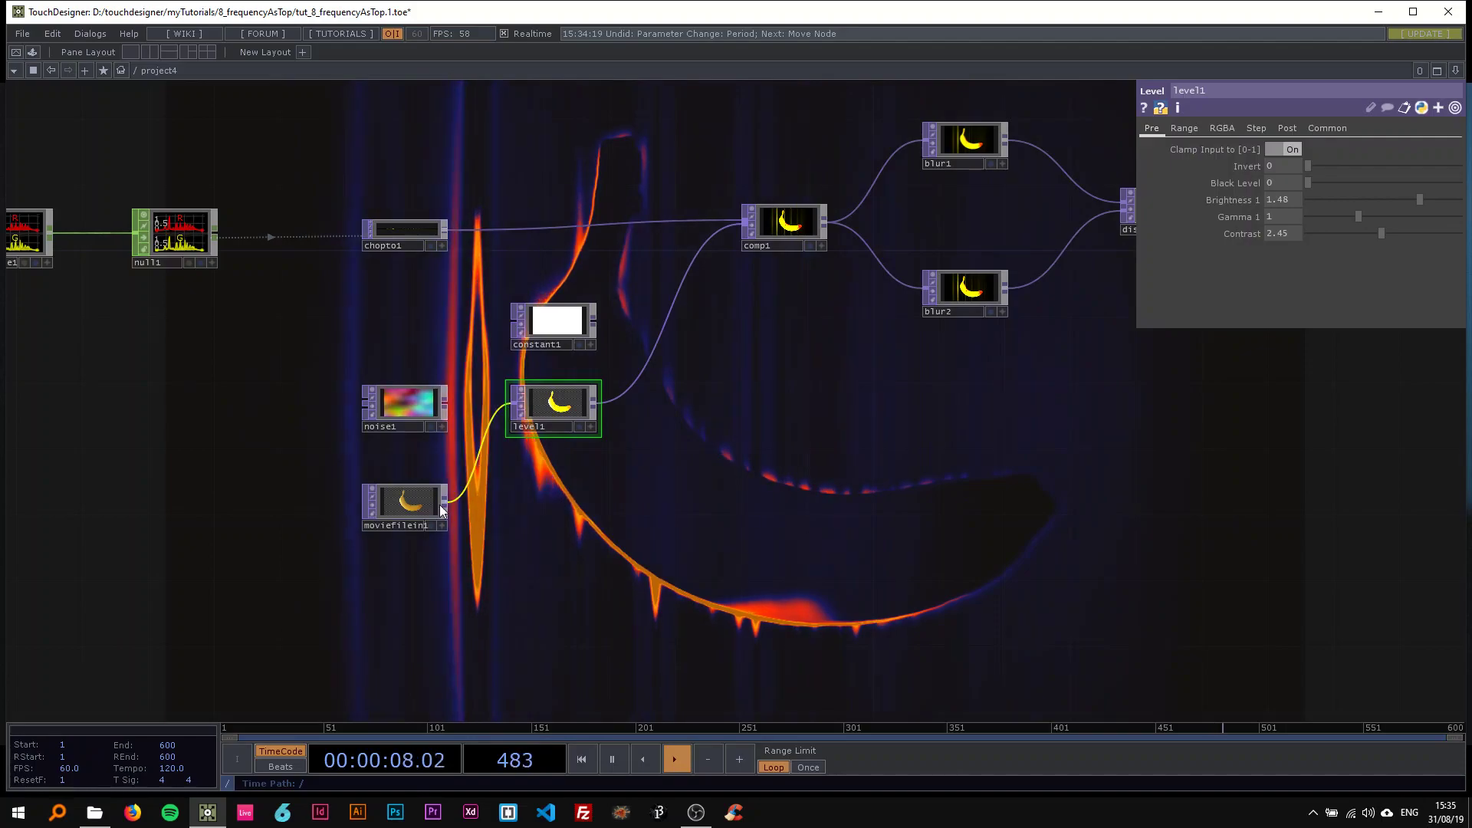
- Reconnect the Noise TOP to the Level TOP and delete the Movie File In TOP
{"action": "left_click", "coordinate": [411, 509]}
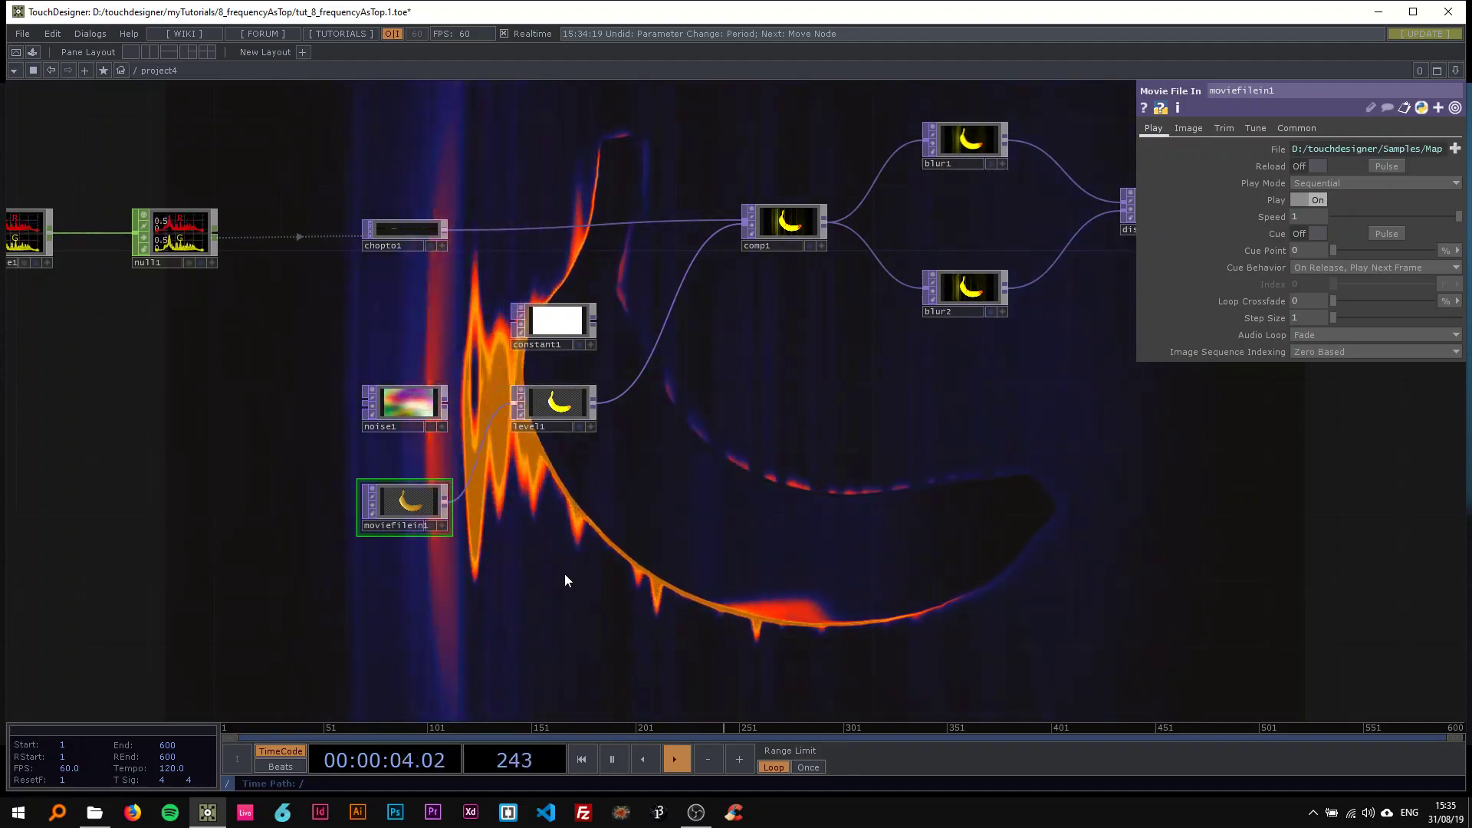
{"action": "left_click_drag", "start_coordinate": [565, 575], "coordinate": [549, 624]}
{"action": "left_click_drag", "start_coordinate": [427, 450], "coordinate": [500, 453]}
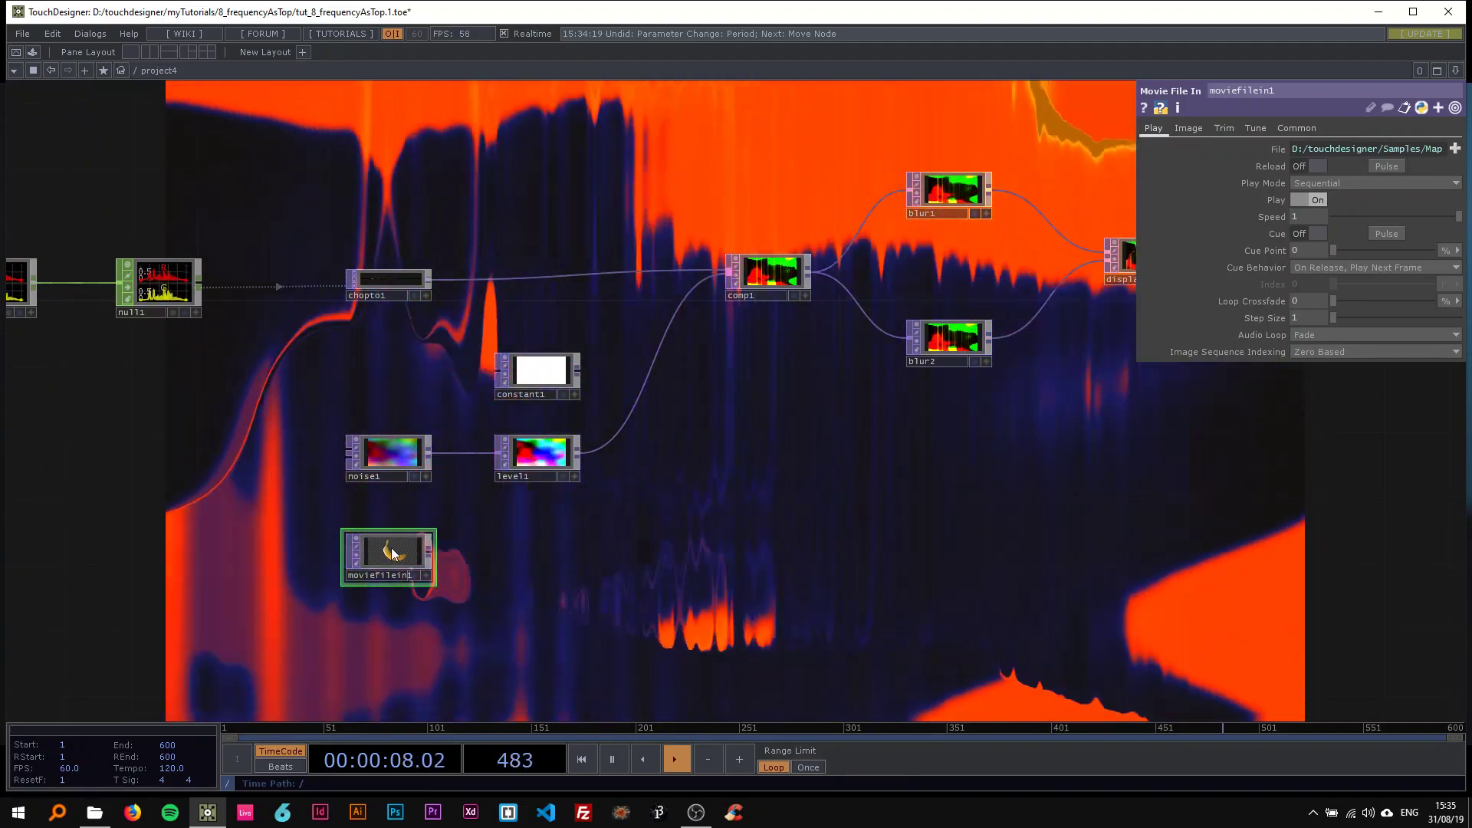
{"action": "left_click", "coordinate": [414, 538]}
{"action": "key", "text": "Delete"}
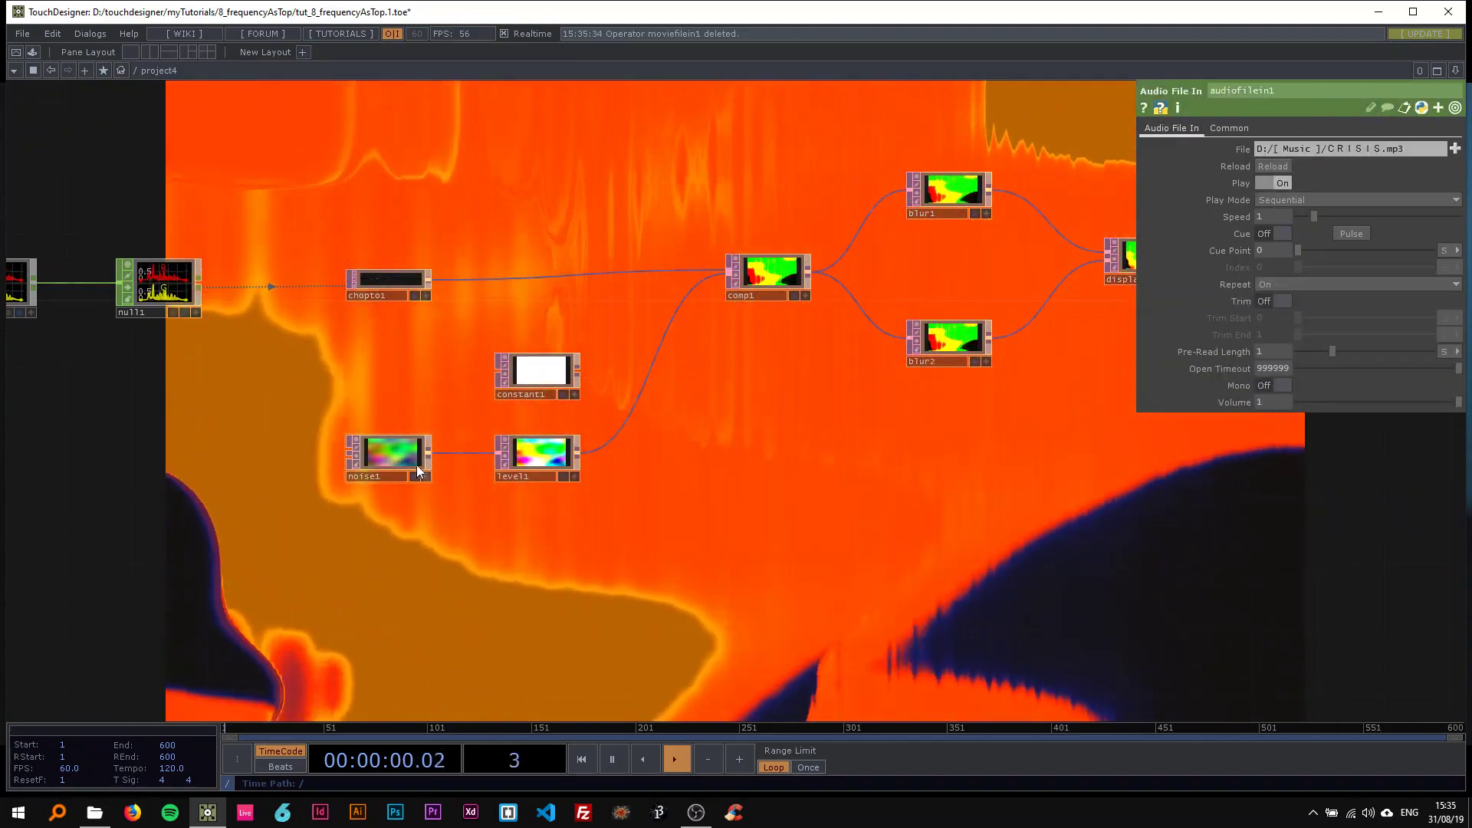
- Reset the Level TOP's Brightness and Contrast to 1
{"action": "left_click", "coordinate": [398, 457]}
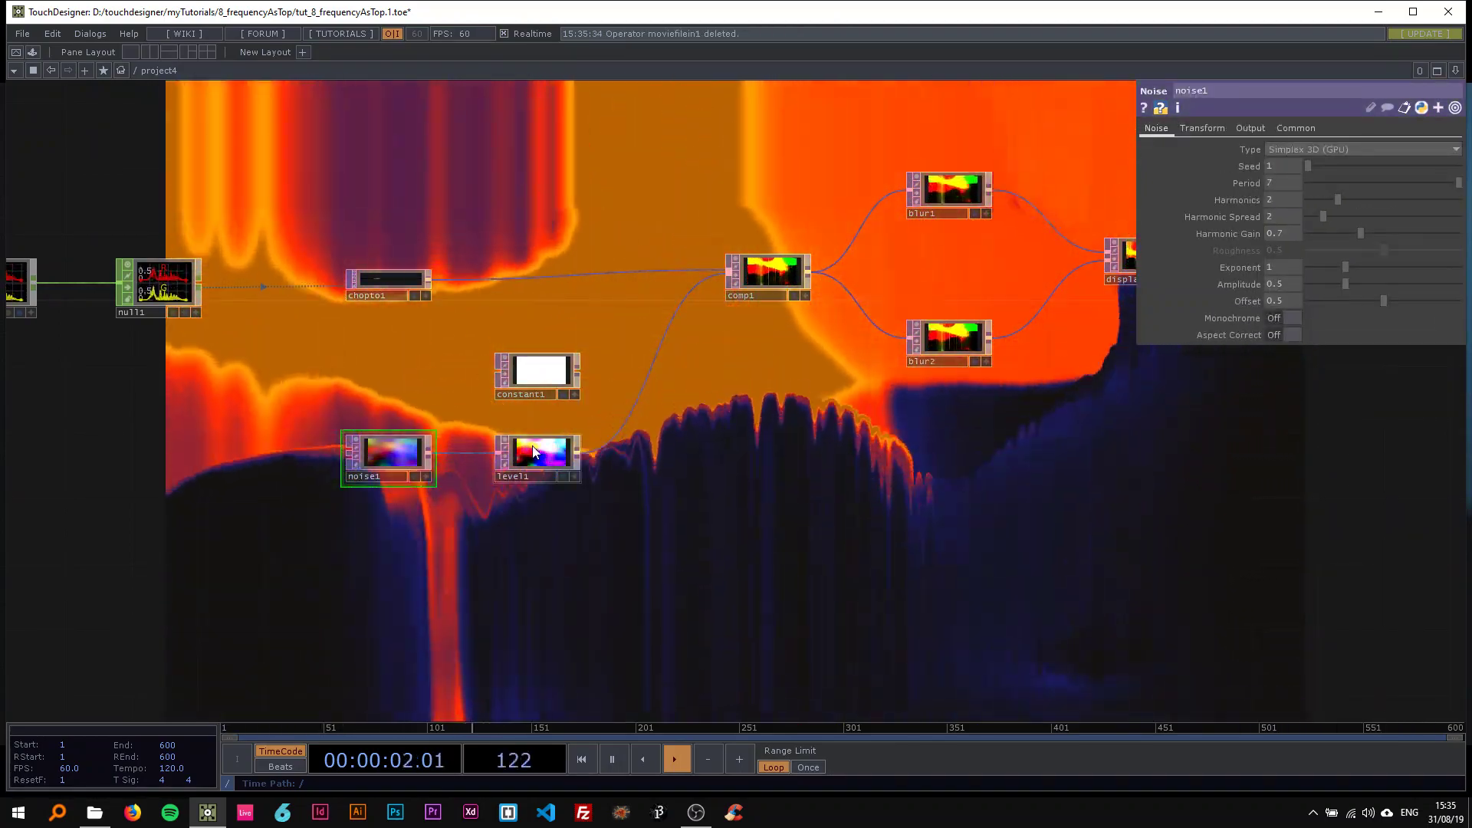
{"action": "left_click", "coordinate": [537, 453]}
{"action": "left_click", "coordinate": [1284, 203]}
{"action": "type", "text": "1"}
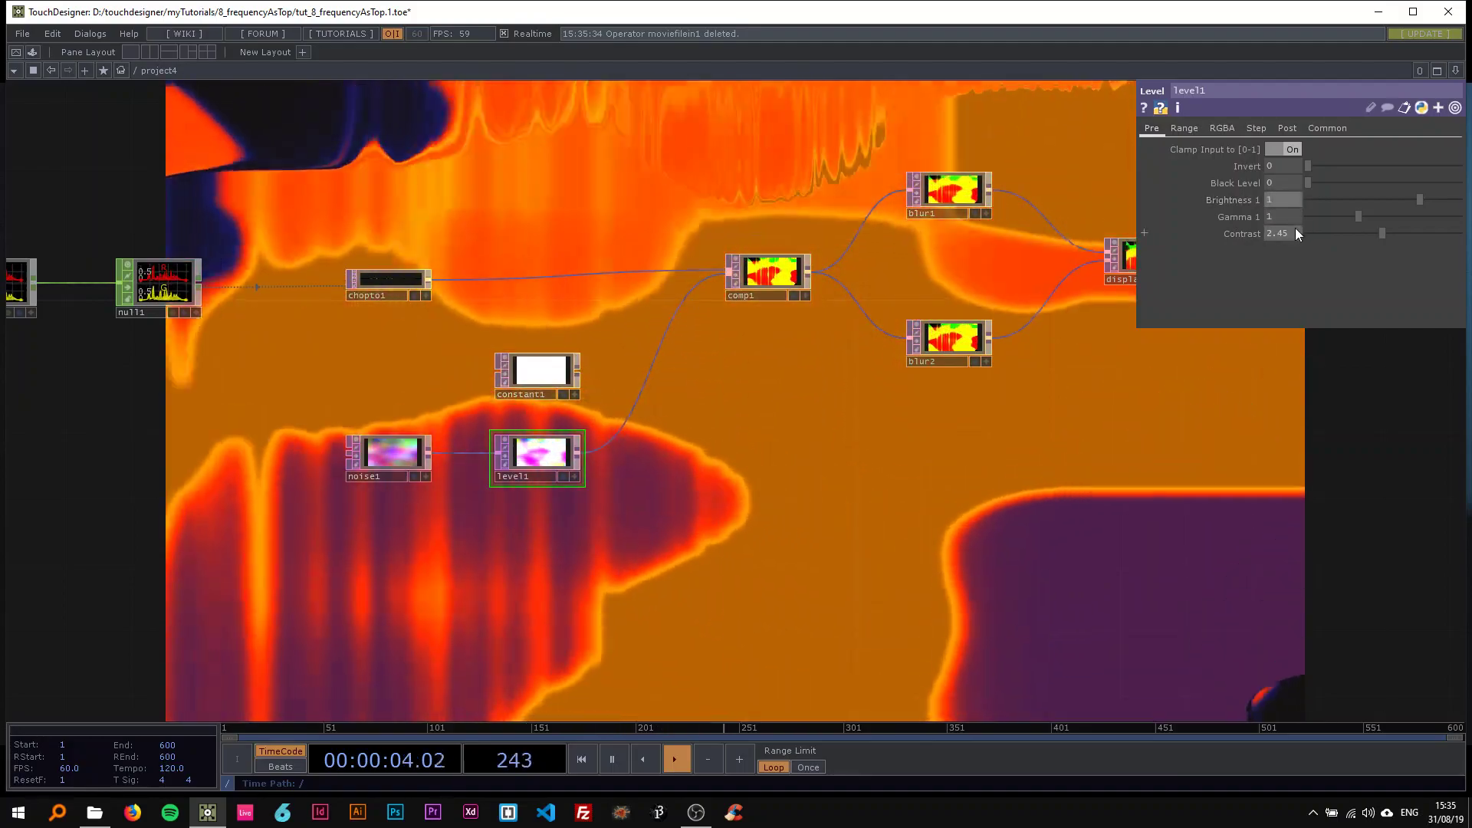
{"action": "left_click", "coordinate": [1295, 231]}
{"action": "type", "text": "1"}
{"action": "left_click_drag", "start_coordinate": [807, 404], "coordinate": [751, 497]}
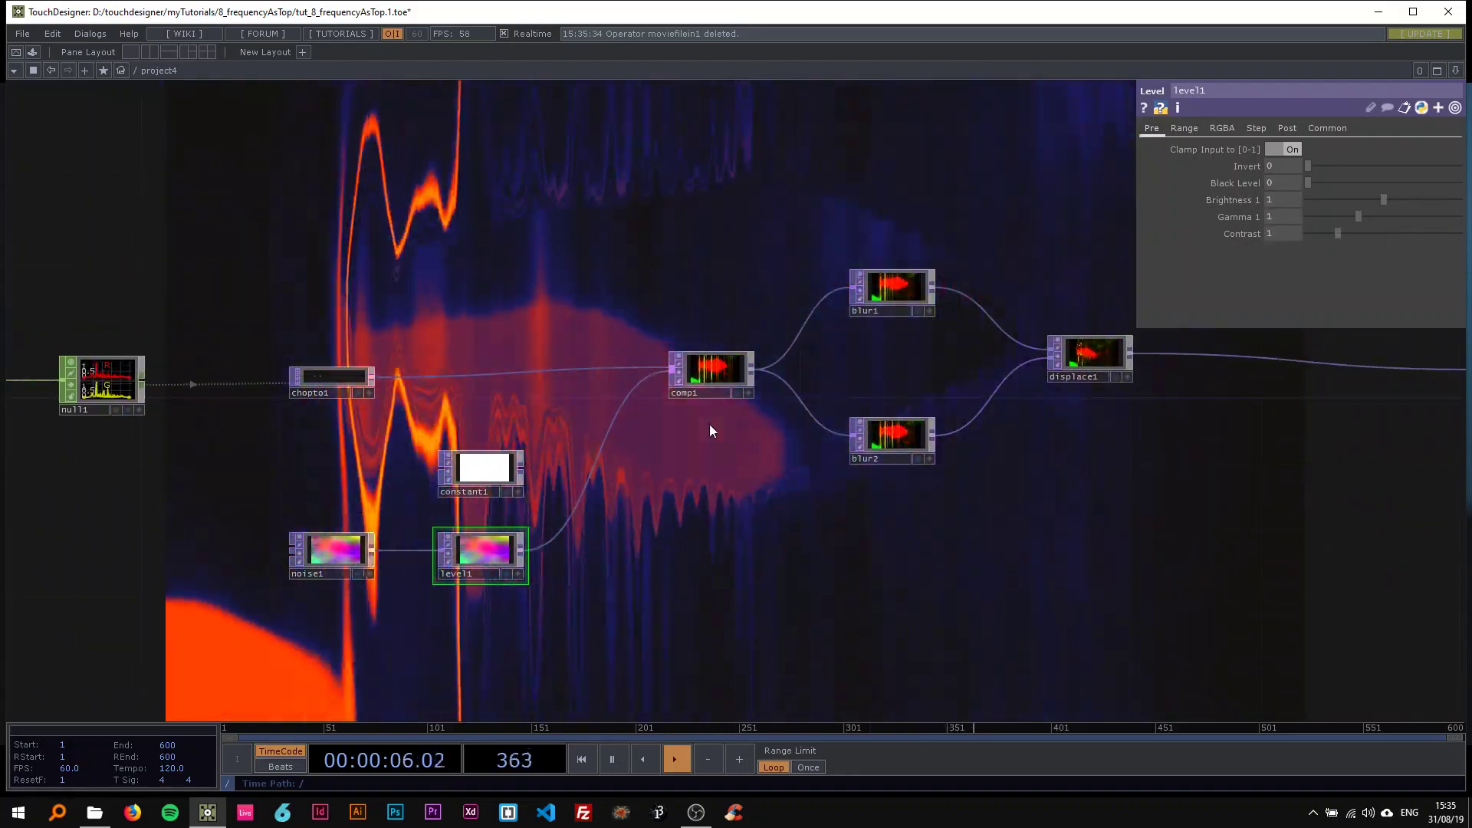
- Add a Noise CHOP above the Audio Spectrum CHOP
{"action": "key", "text": "h"}
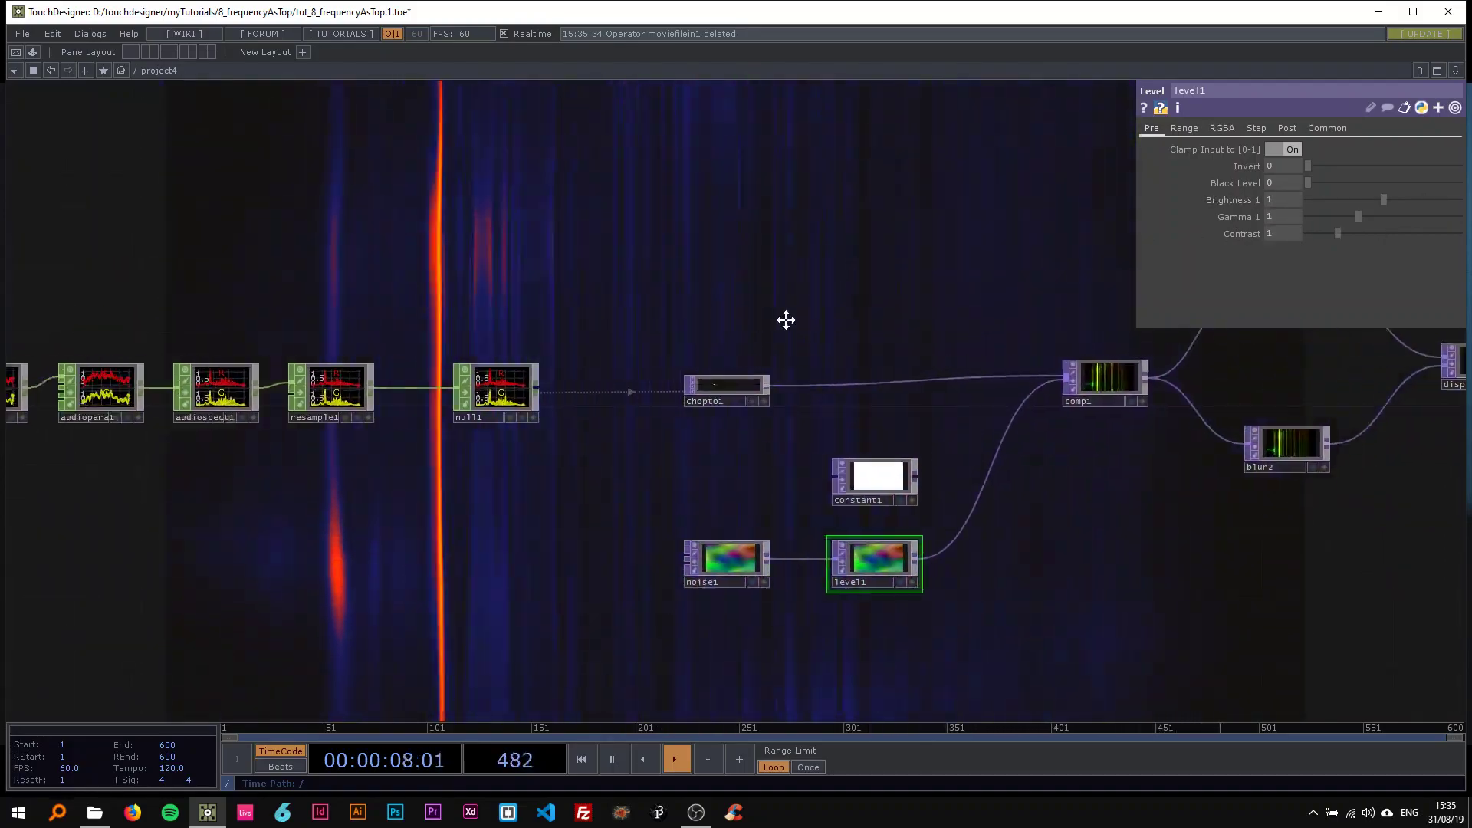
{"action": "scroll", "coordinate": [739, 311], "scroll_direction": "up", "scroll_amount": 3}
{"action": "left_click_drag", "start_coordinate": [749, 329], "coordinate": [532, 312]}
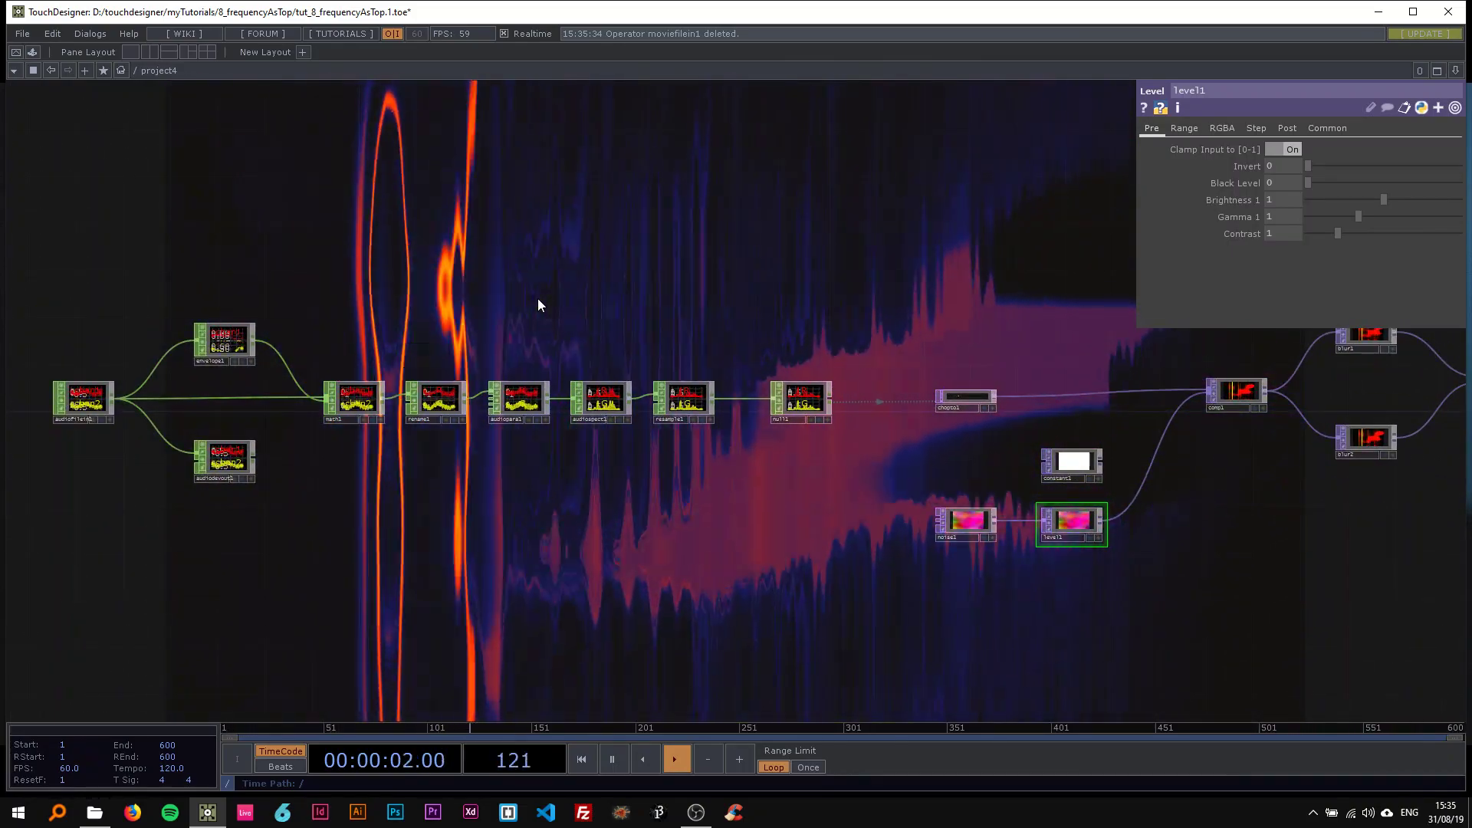
{"action": "left_click_drag", "start_coordinate": [575, 312], "coordinate": [510, 319]}
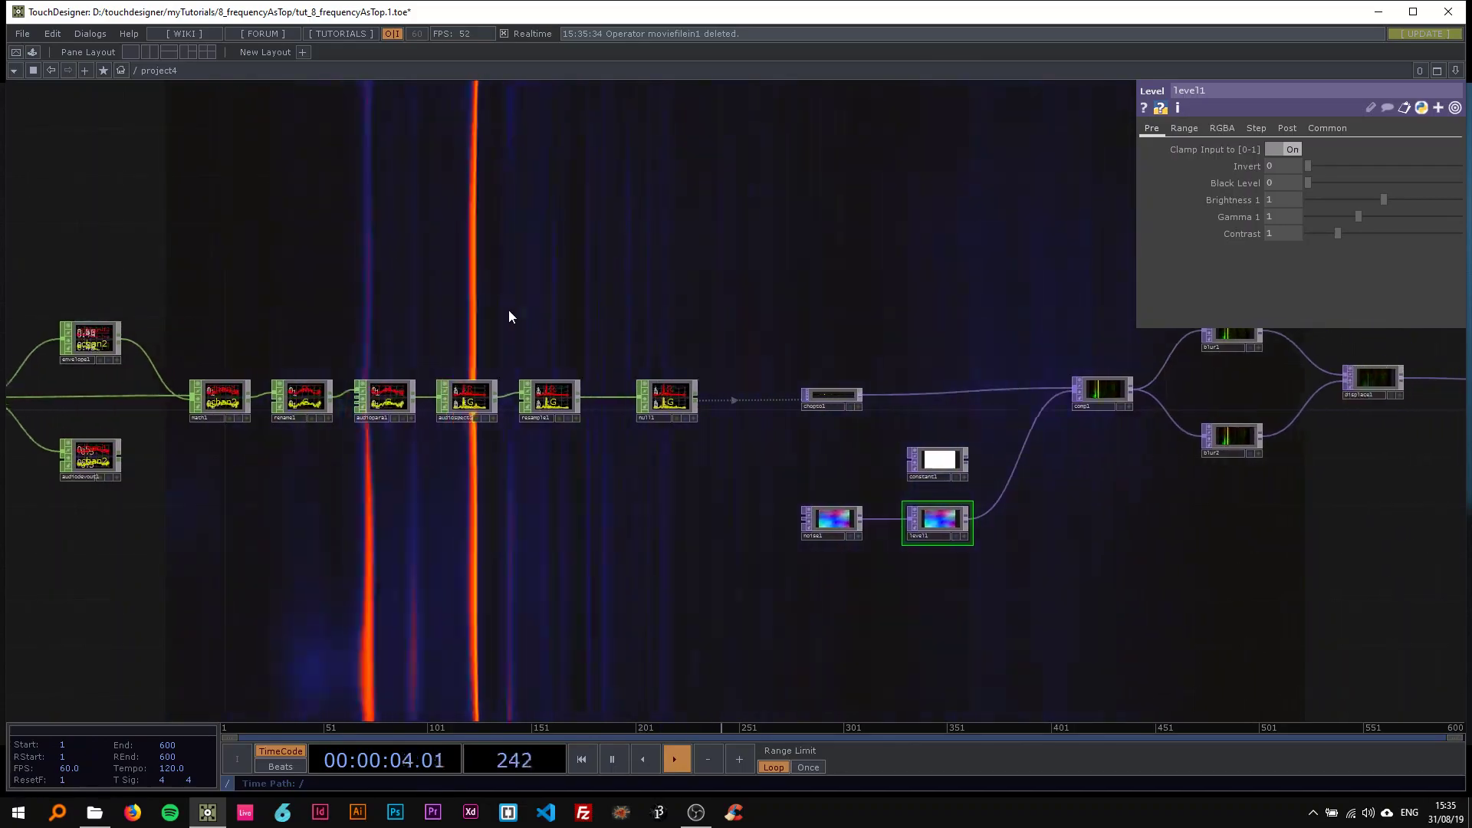
{"action": "scroll", "coordinate": [509, 319], "scroll_direction": "up", "scroll_amount": 2}
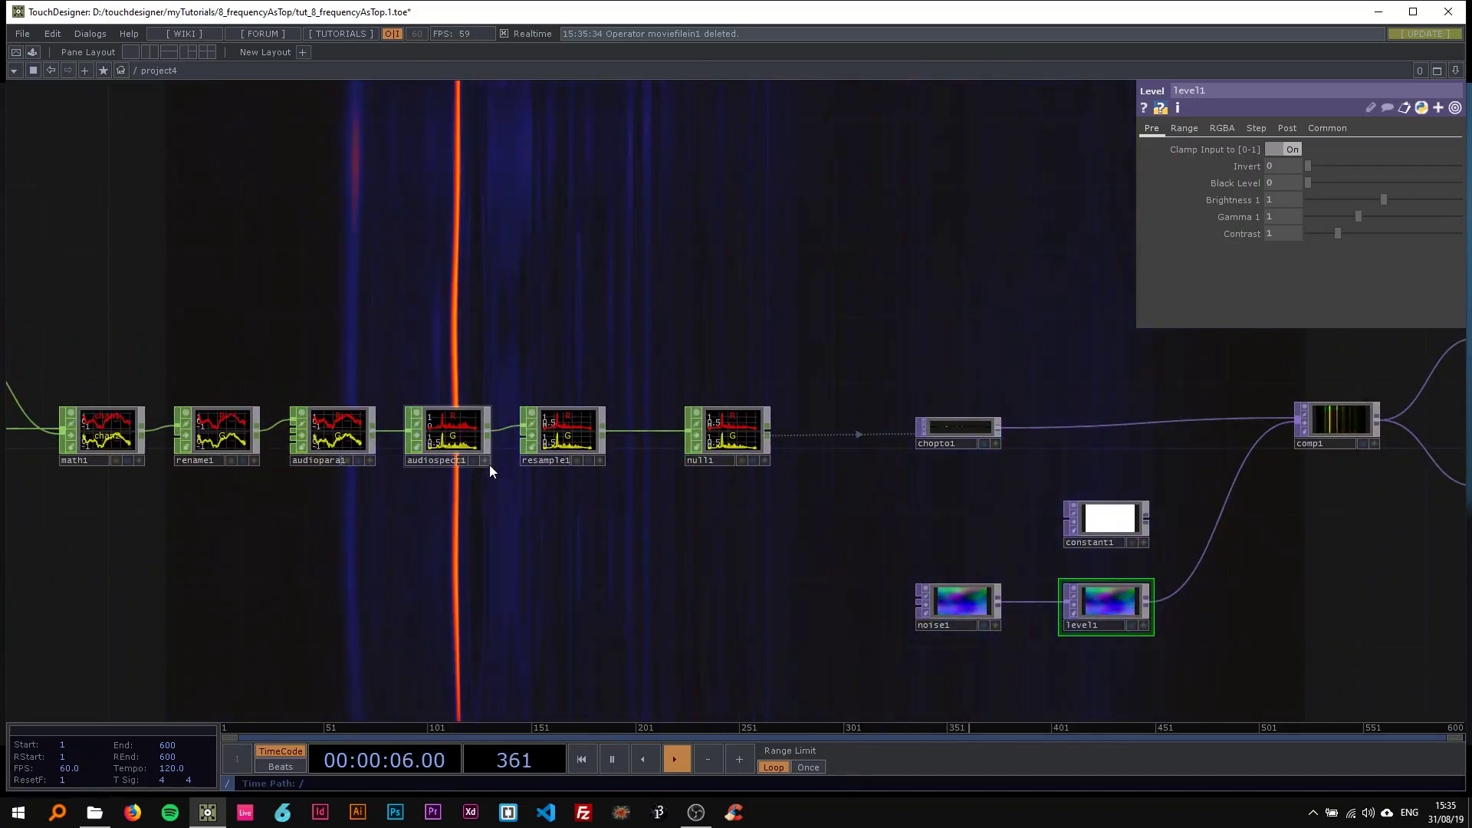
{"action": "key", "text": "Tab"}
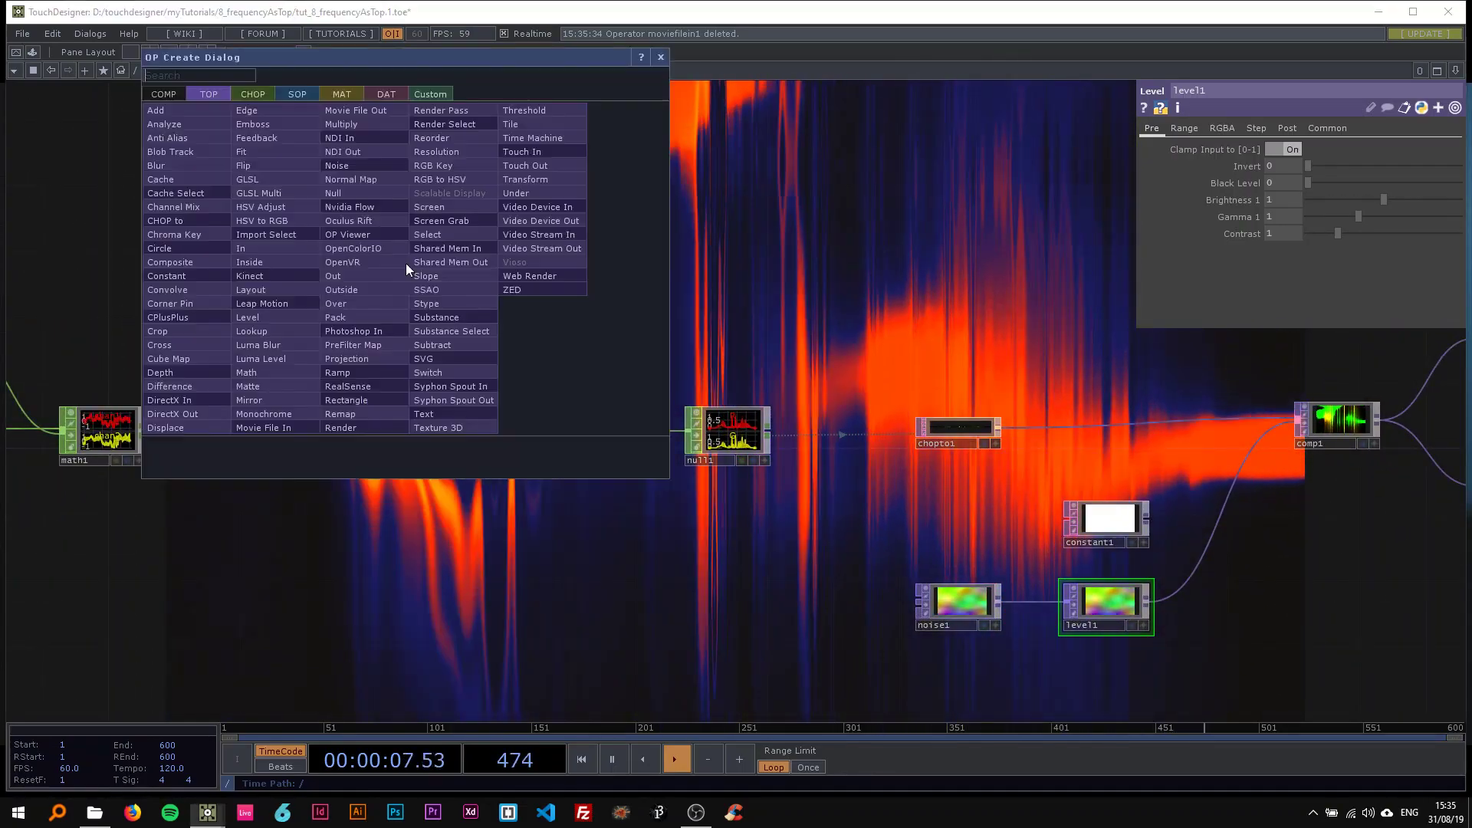
{"action": "type", "text": "noi"}
{"action": "left_click", "coordinate": [245, 93]}
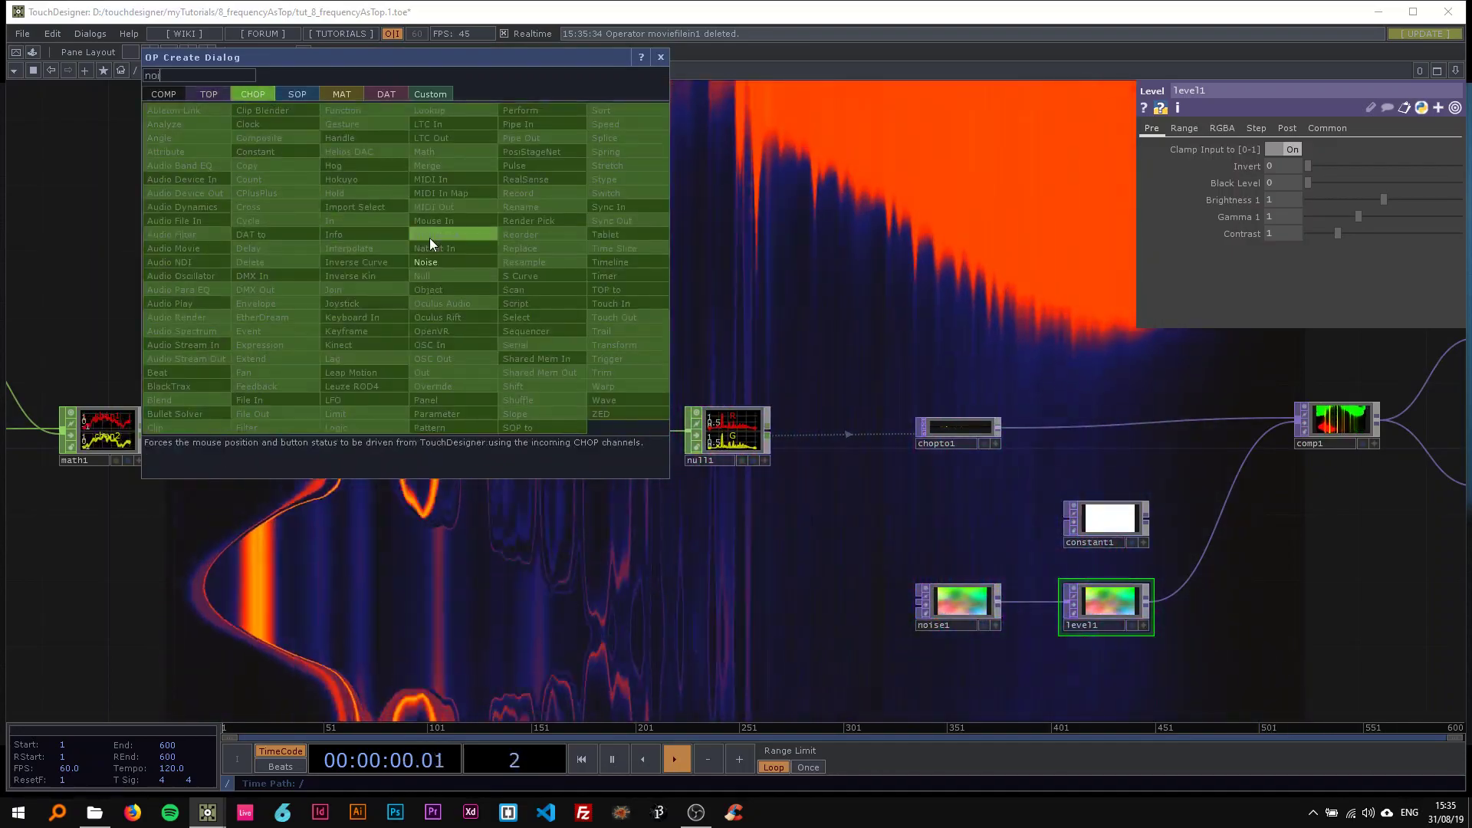
{"action": "left_click", "coordinate": [434, 260]}
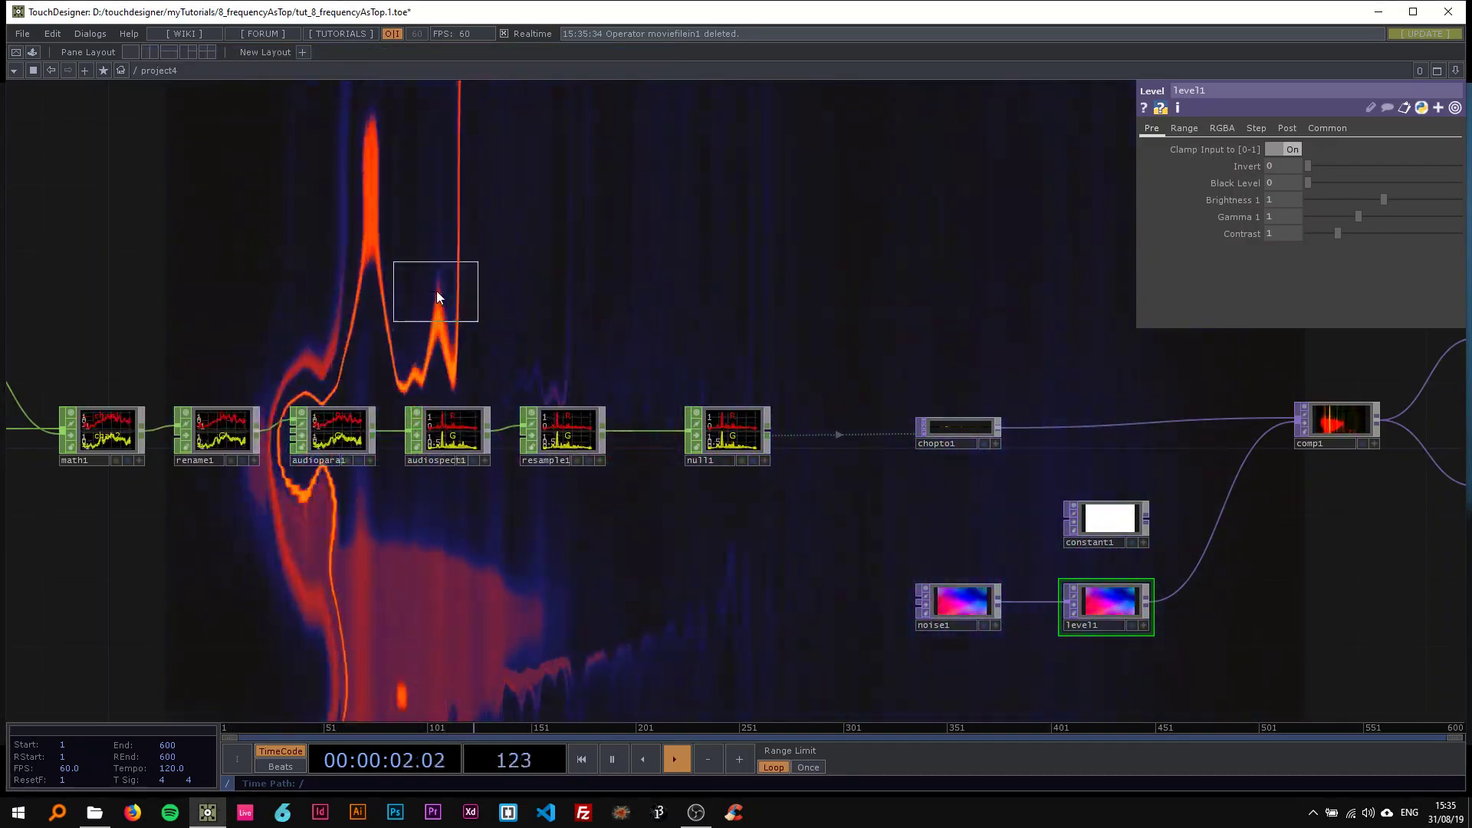
{"action": "left_click", "coordinate": [444, 307]}
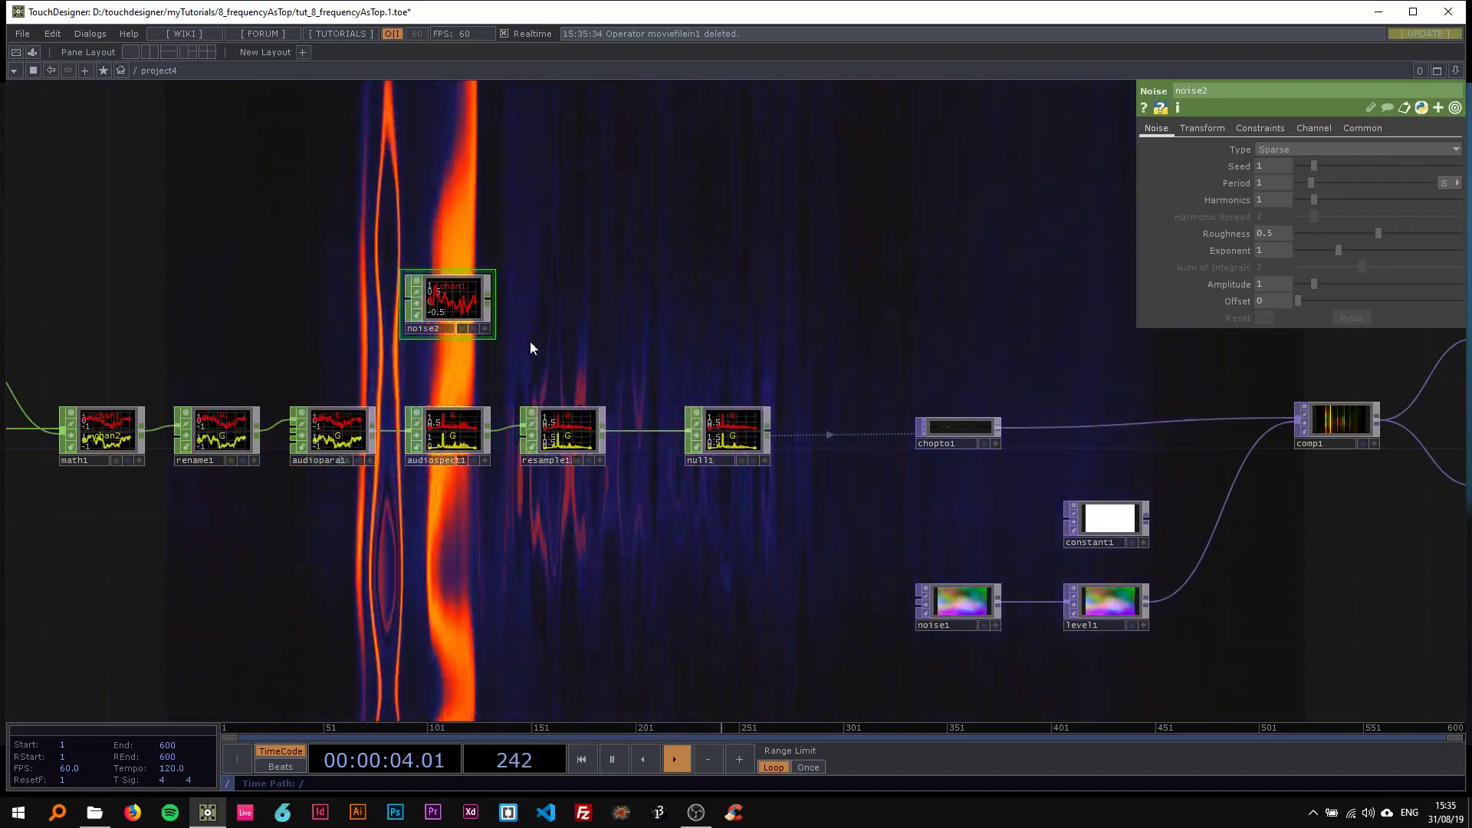
- Pause the timeline, move the new Noise CHOP slightly up and name its channels R and G
{"action": "key", "text": "space"}
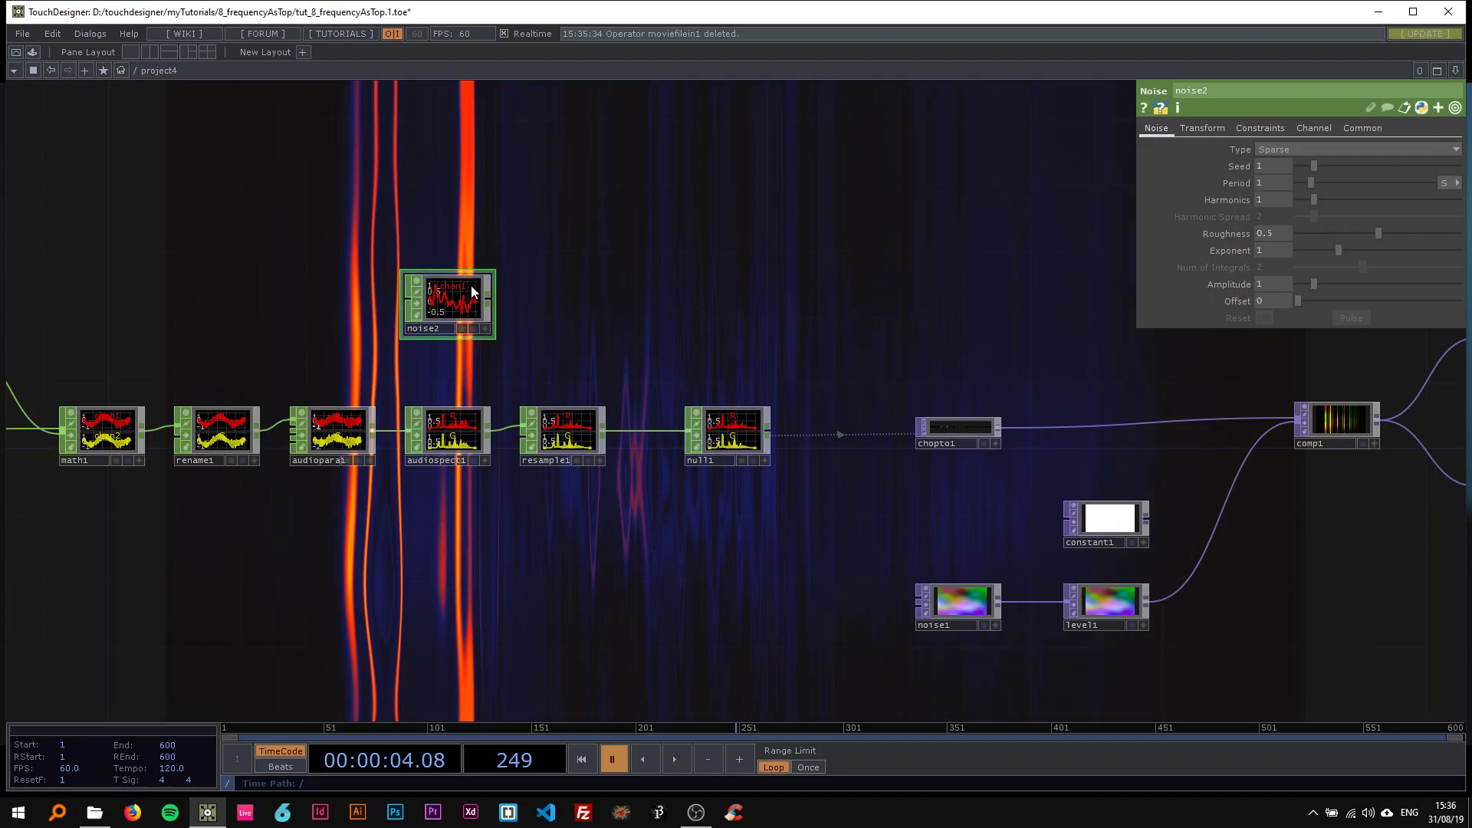
{"action": "left_click_drag", "start_coordinate": [466, 298], "coordinate": [463, 280]}
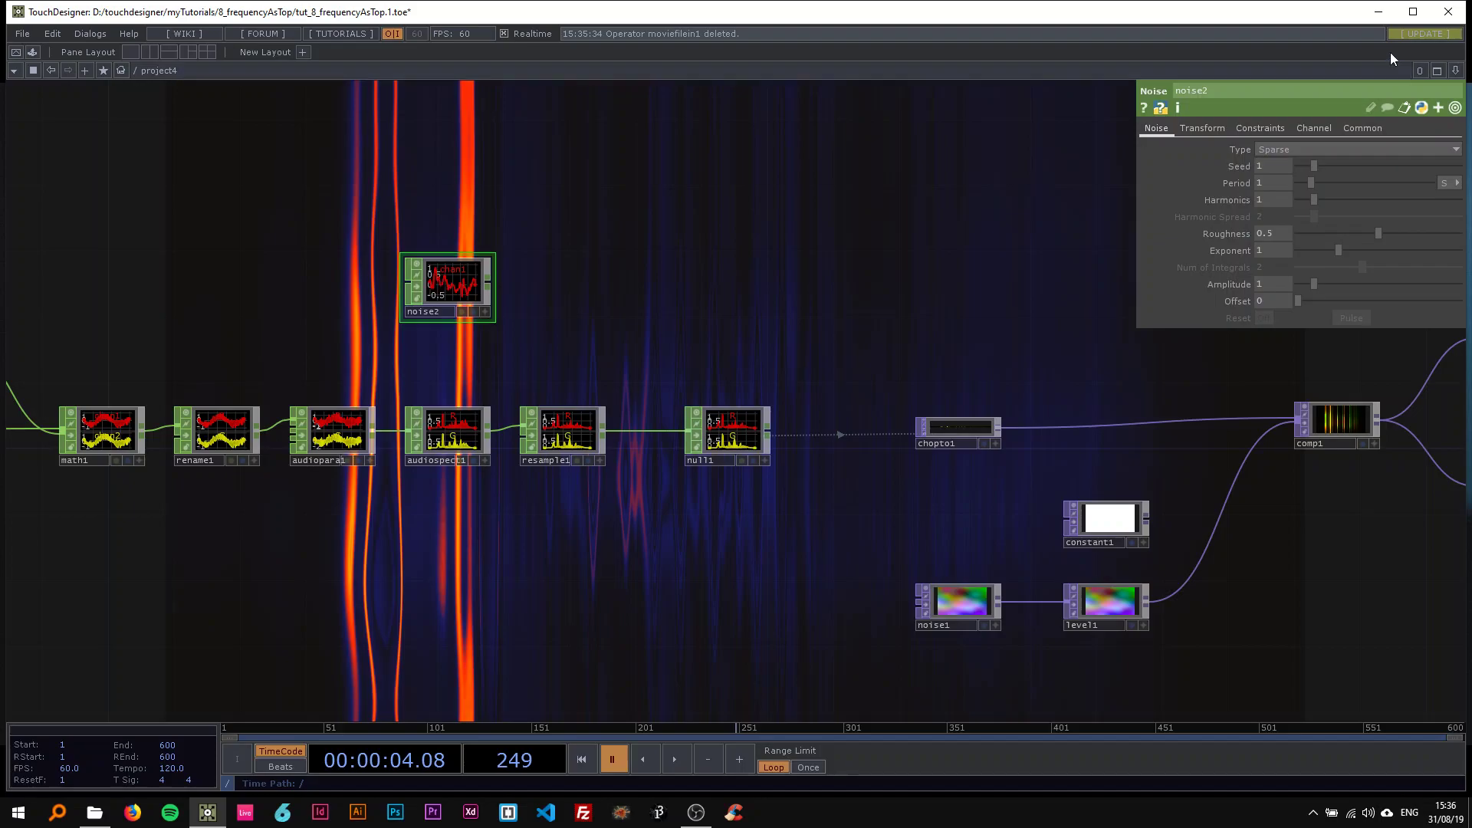
{"action": "left_click", "coordinate": [1311, 129]}
{"action": "left_click", "coordinate": [1309, 148]}
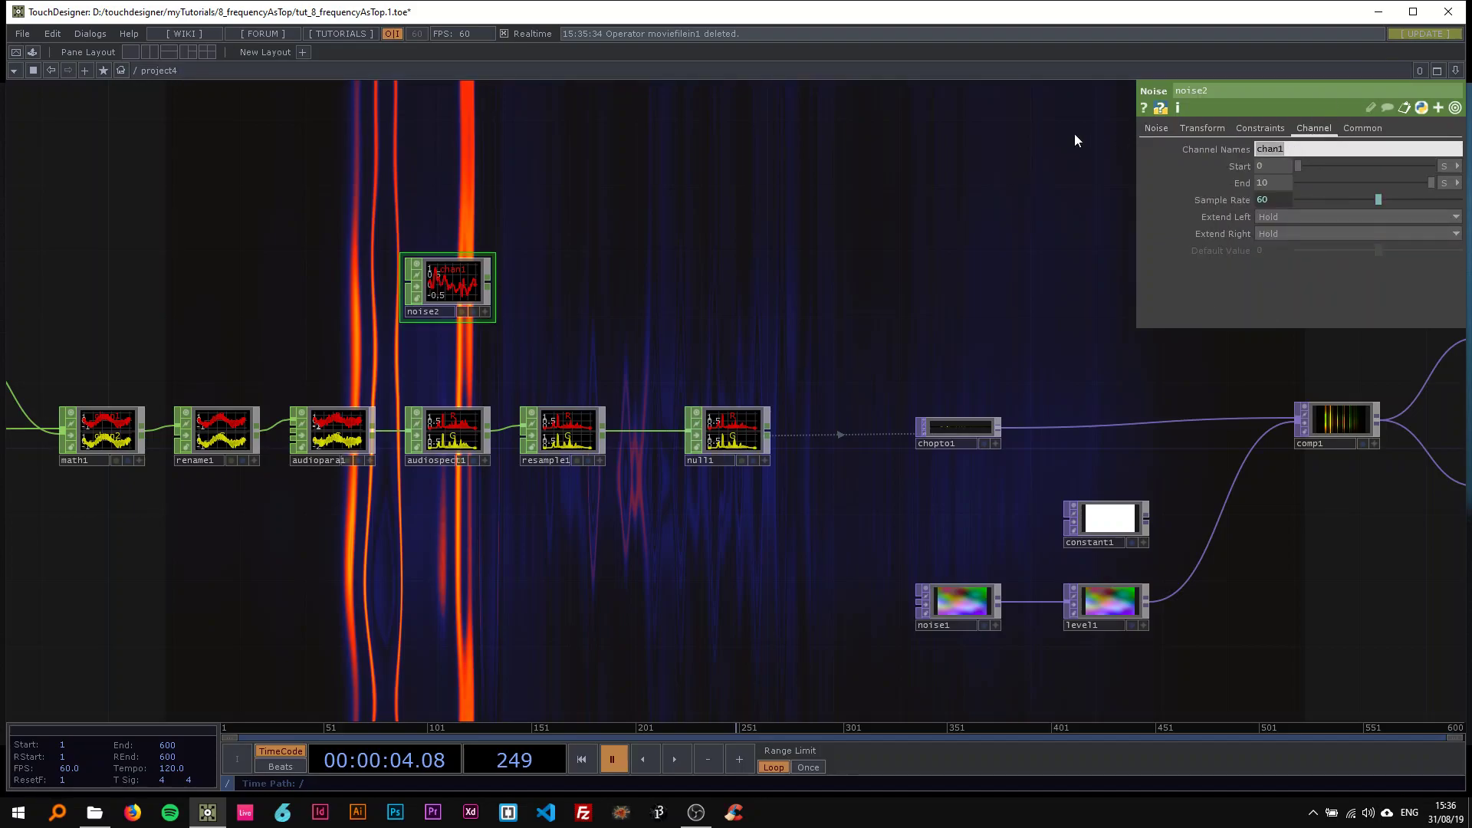
{"action": "type", "text": "R G"}
{"action": "key", "text": "Return"}
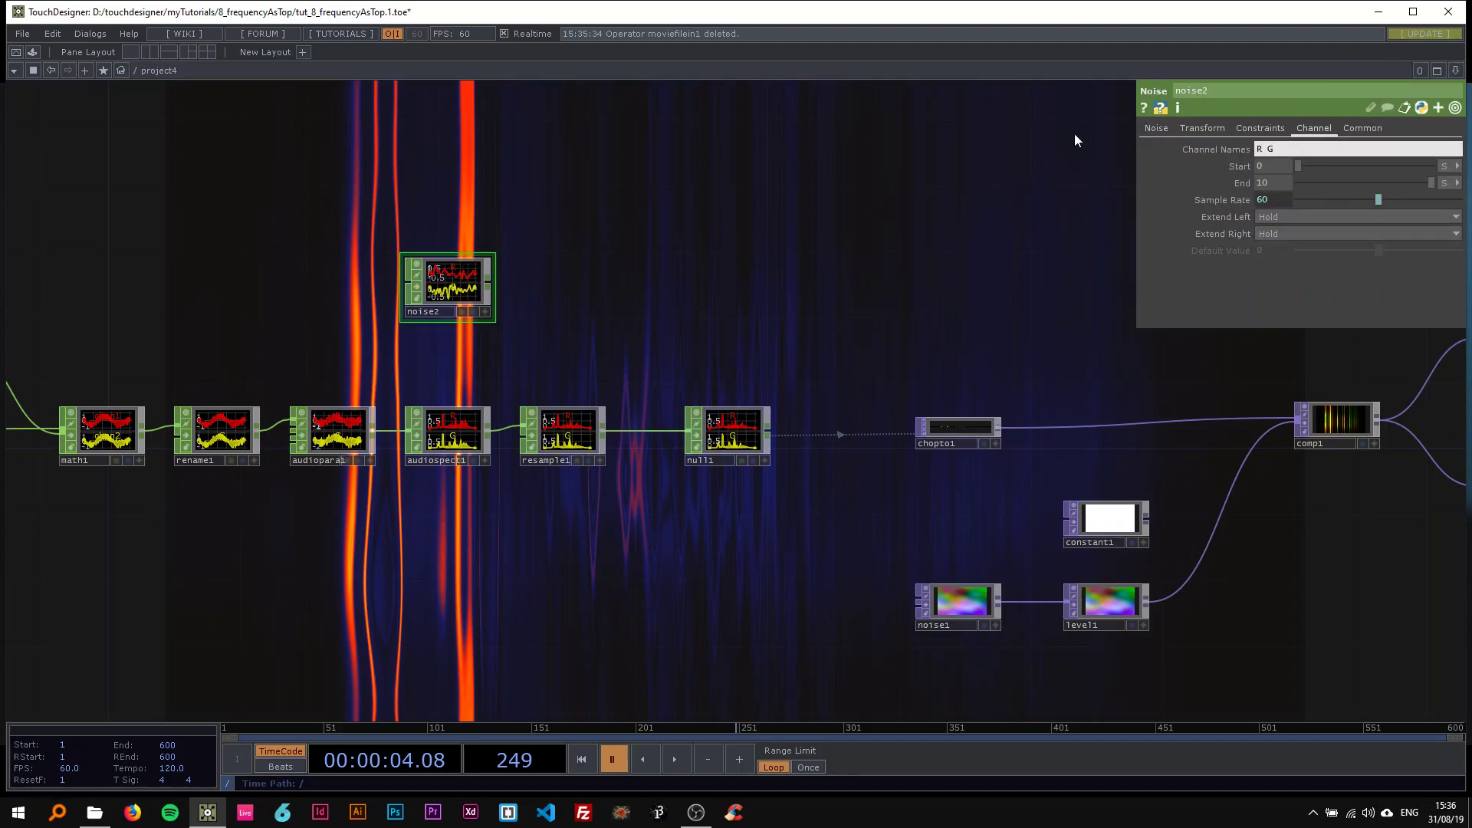
- Connect the Noise CHOP to the Null CHOP in place of the Resample CHOP and resume playback
{"action": "left_click", "coordinate": [1159, 131]}
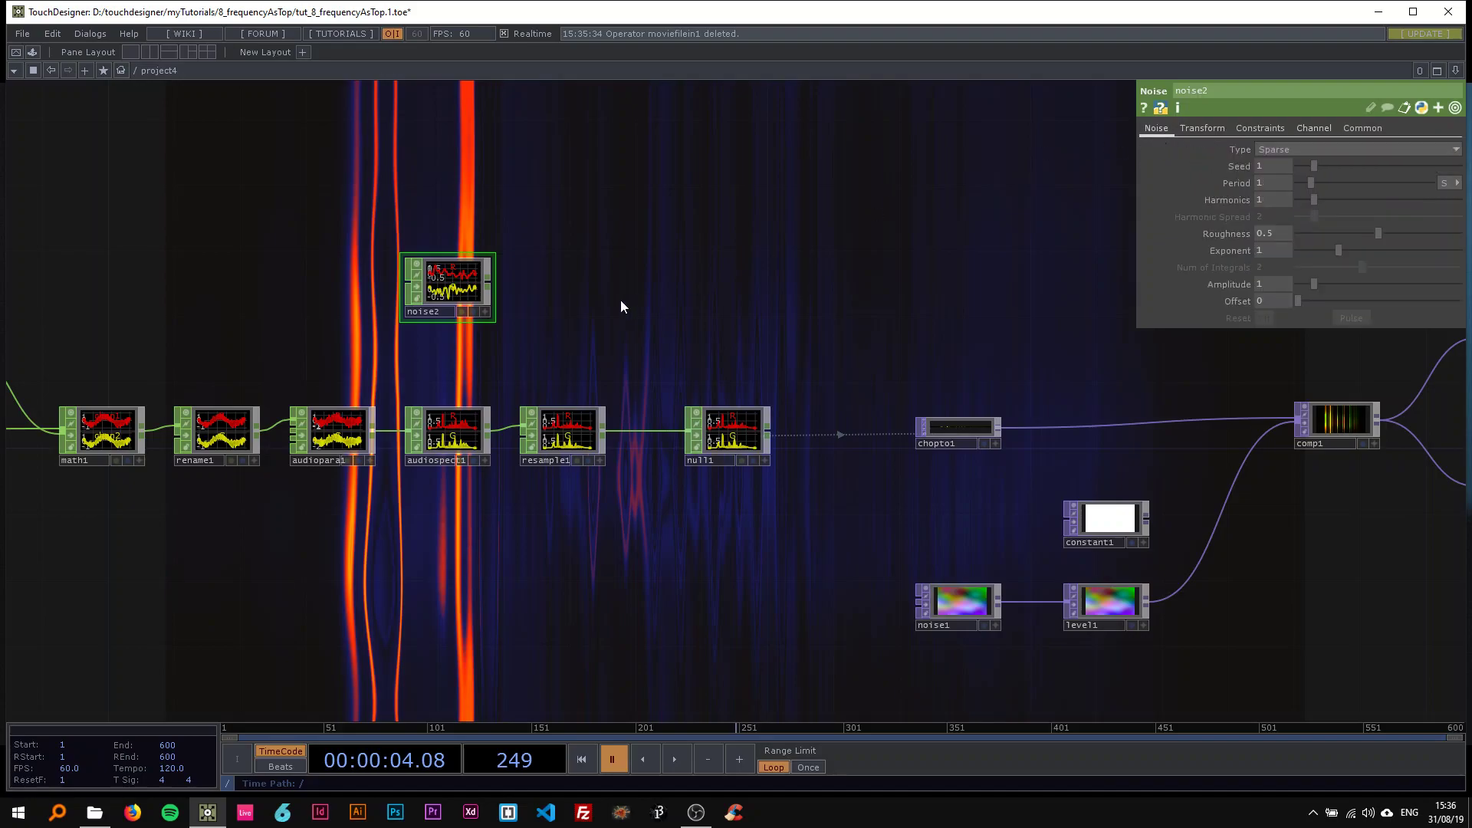
{"action": "left_click_drag", "start_coordinate": [486, 282], "coordinate": [678, 430]}
{"action": "key", "text": "space"}
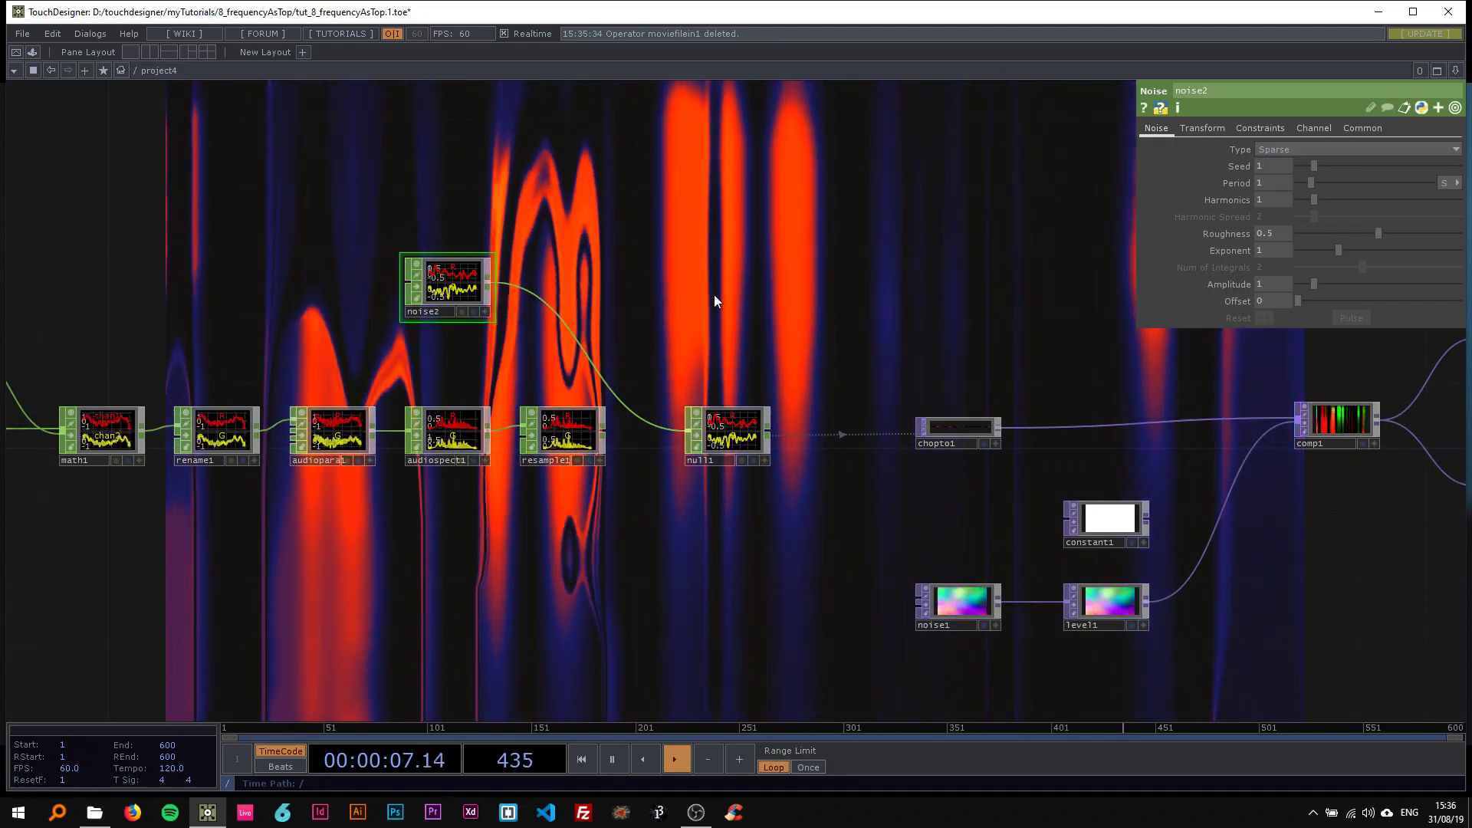
- Set the Noise TOP's Translate Z to 0 and its Period to 2
{"action": "left_click", "coordinate": [959, 600]}
{"action": "left_click", "coordinate": [1210, 128]}
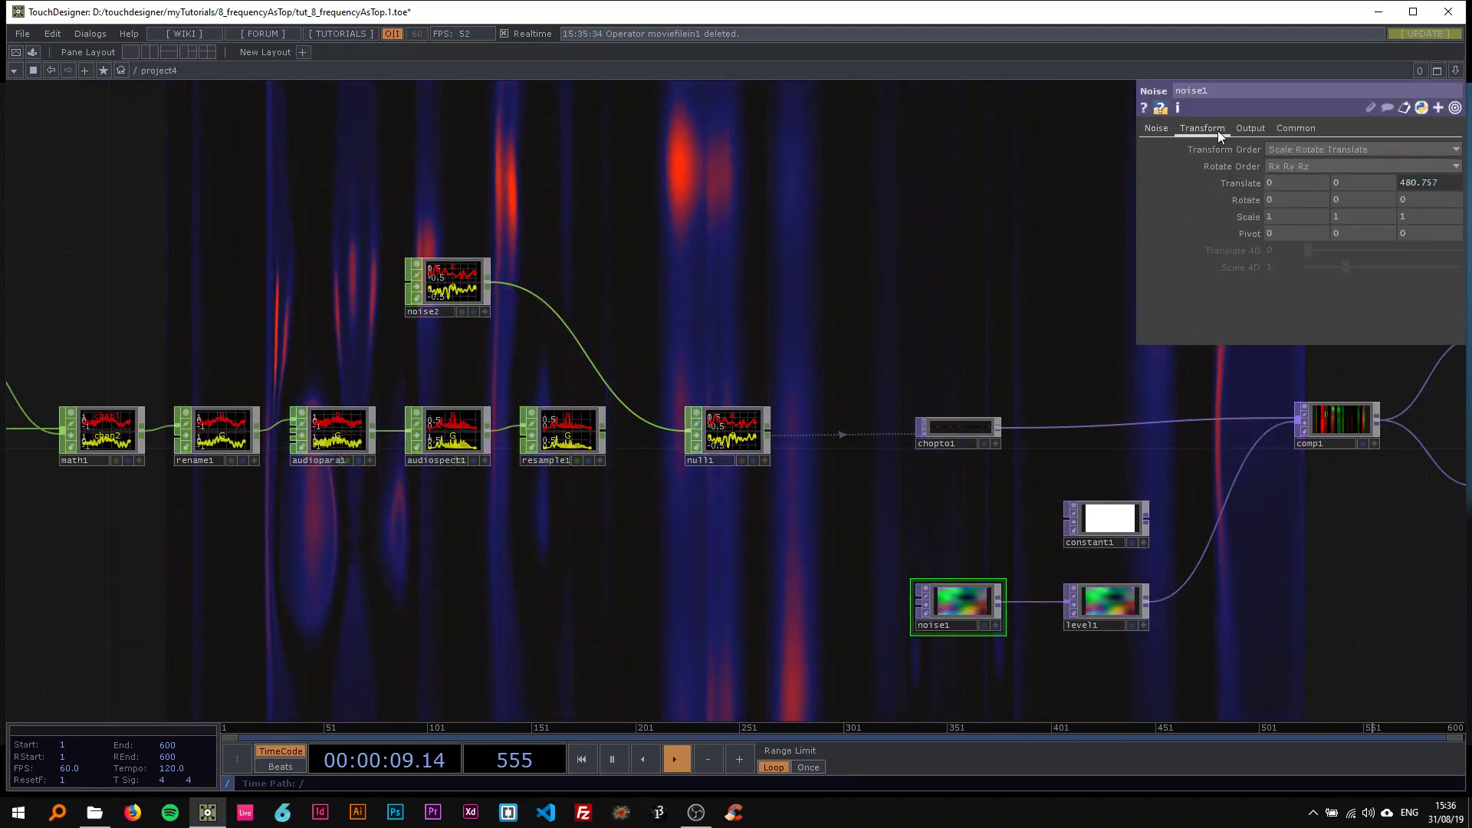
{"action": "left_click", "coordinate": [1419, 182]}
{"action": "left_click", "coordinate": [1216, 232]}
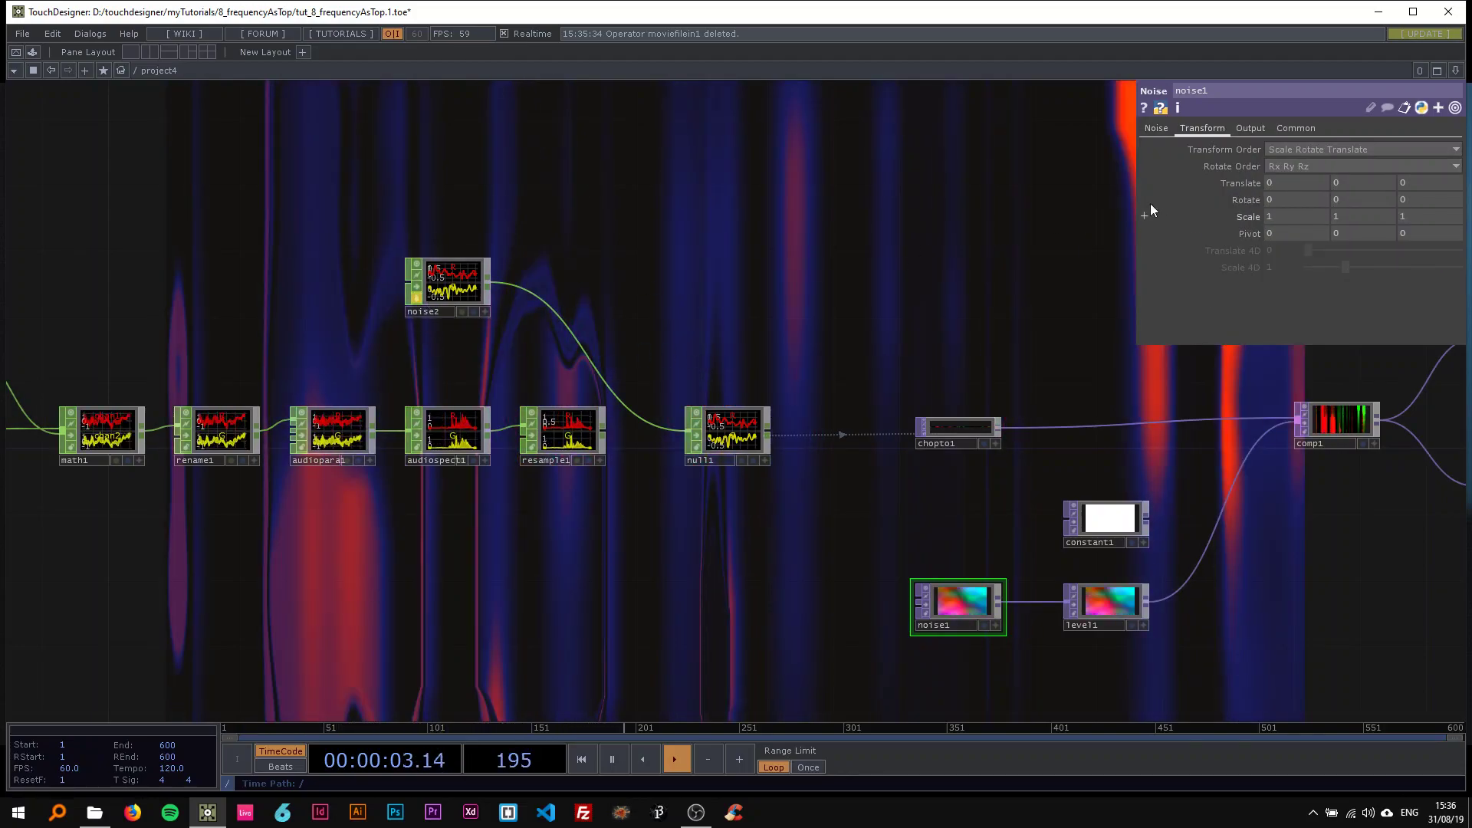
{"action": "left_click", "coordinate": [1156, 128]}
{"action": "left_click_drag", "start_coordinate": [1382, 182], "coordinate": [1471, 197]}
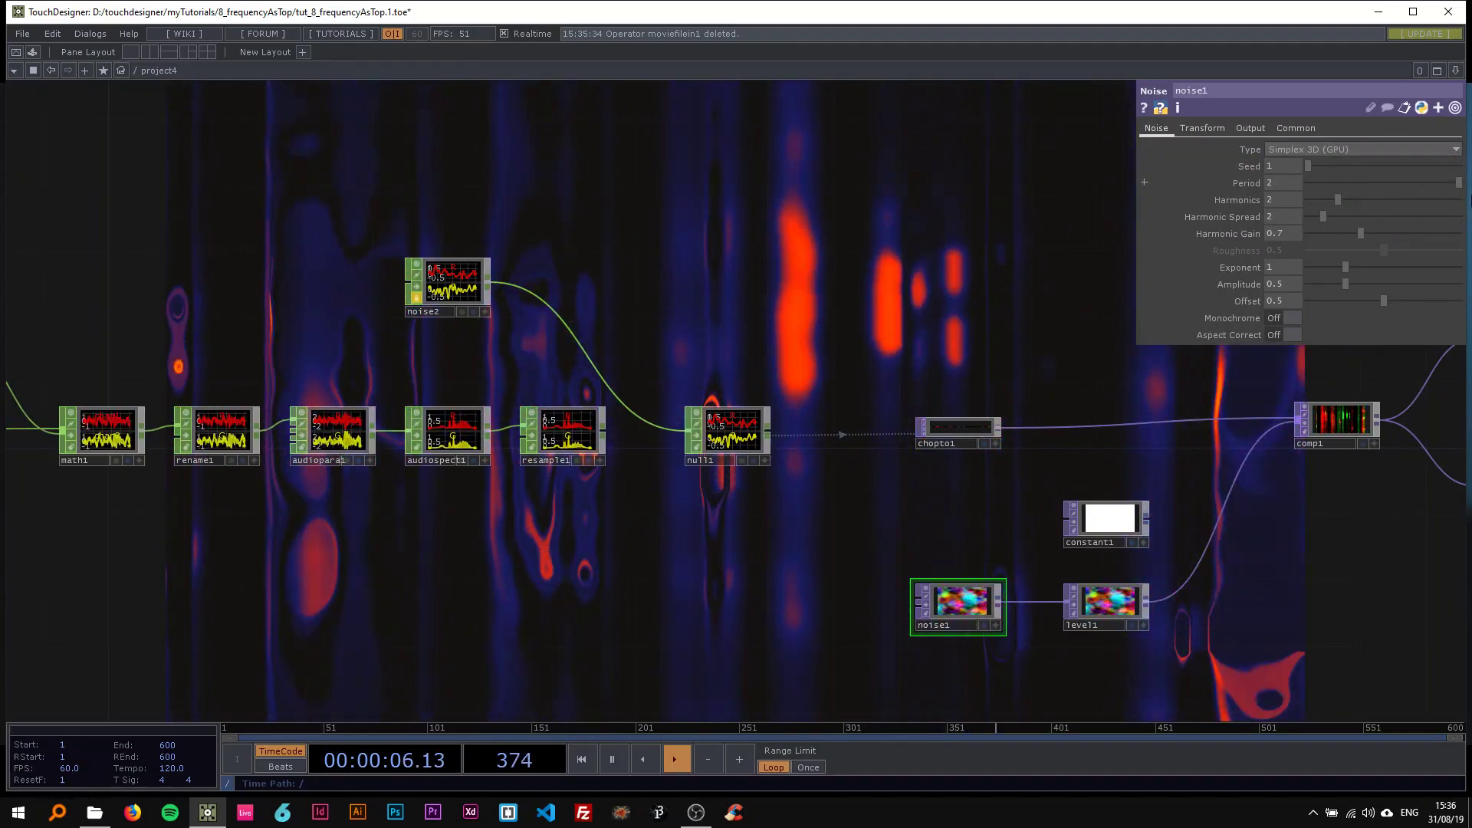
- Animate the Noise TOP by setting its Translate Z to the expression absTime.seconds
{"action": "left_click", "coordinate": [1200, 128]}
{"action": "left_click", "coordinate": [1414, 186]}
{"action": "type", "text": "abs"}
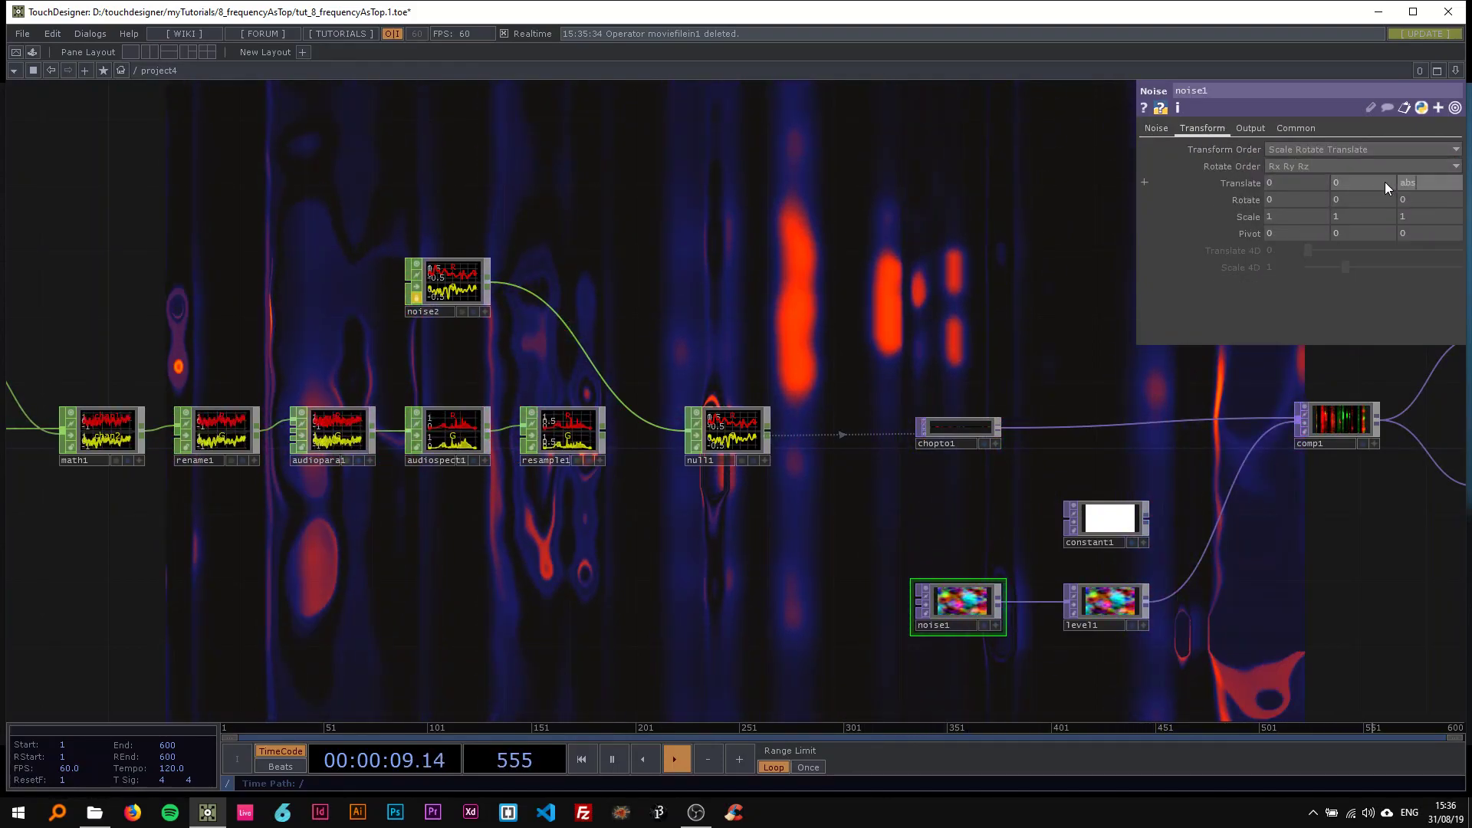
{"action": "type", "text": "Time.seconds"}
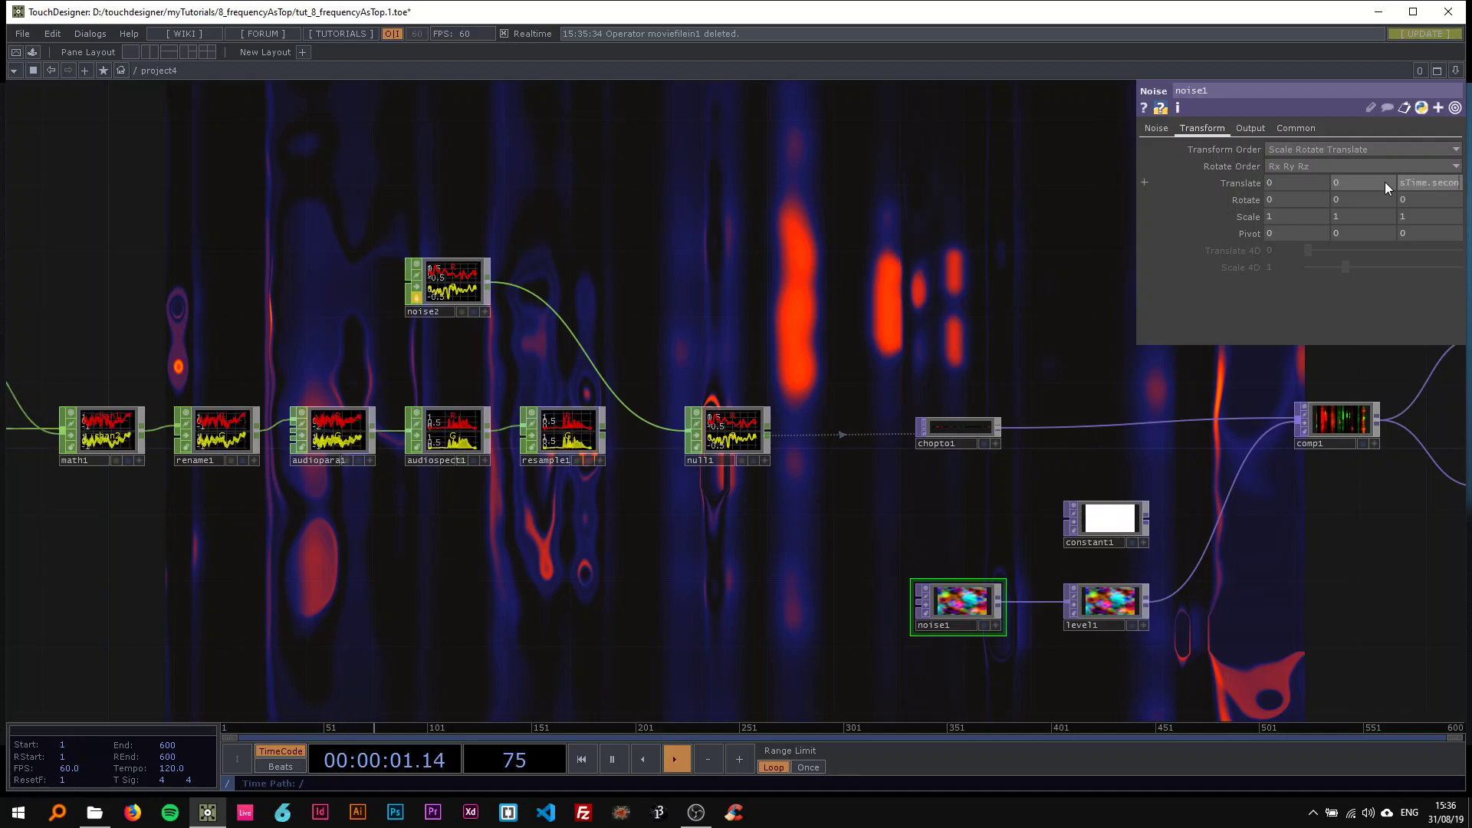
{"action": "key", "text": "Return"}
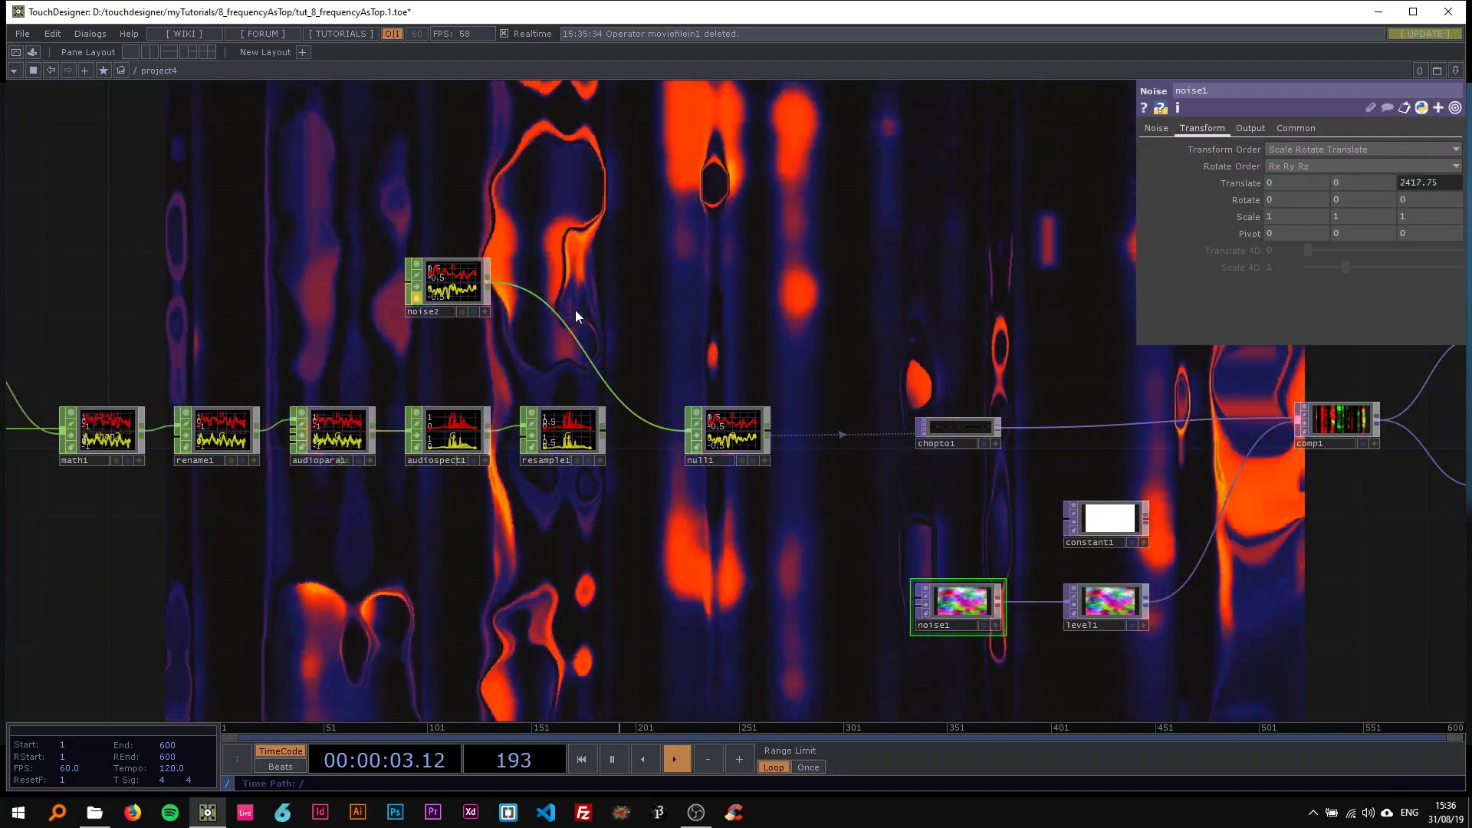
- Disable the audio source feeding the spectrum chain
{"action": "scroll", "coordinate": [698, 467], "scroll_direction": "down", "scroll_amount": 2}
{"action": "left_click_drag", "start_coordinate": [699, 467], "coordinate": [1031, 394]}
{"action": "scroll", "coordinate": [338, 434], "scroll_direction": "up", "scroll_amount": 3}
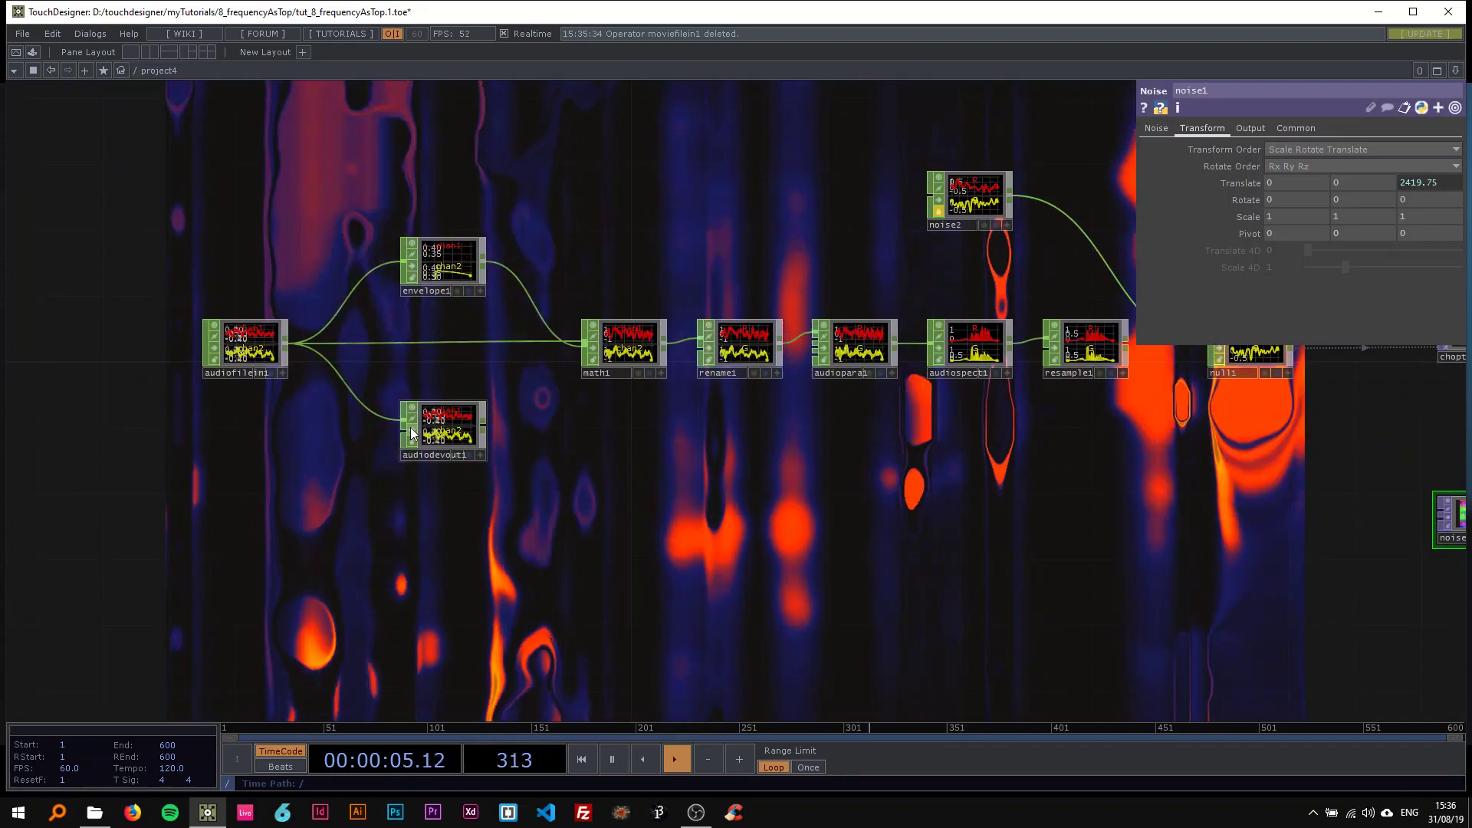
{"action": "left_click_drag", "start_coordinate": [644, 460], "coordinate": [534, 475]}
{"action": "left_click_drag", "start_coordinate": [426, 407], "coordinate": [447, 408]}
{"action": "left_click_drag", "start_coordinate": [550, 474], "coordinate": [434, 411]}
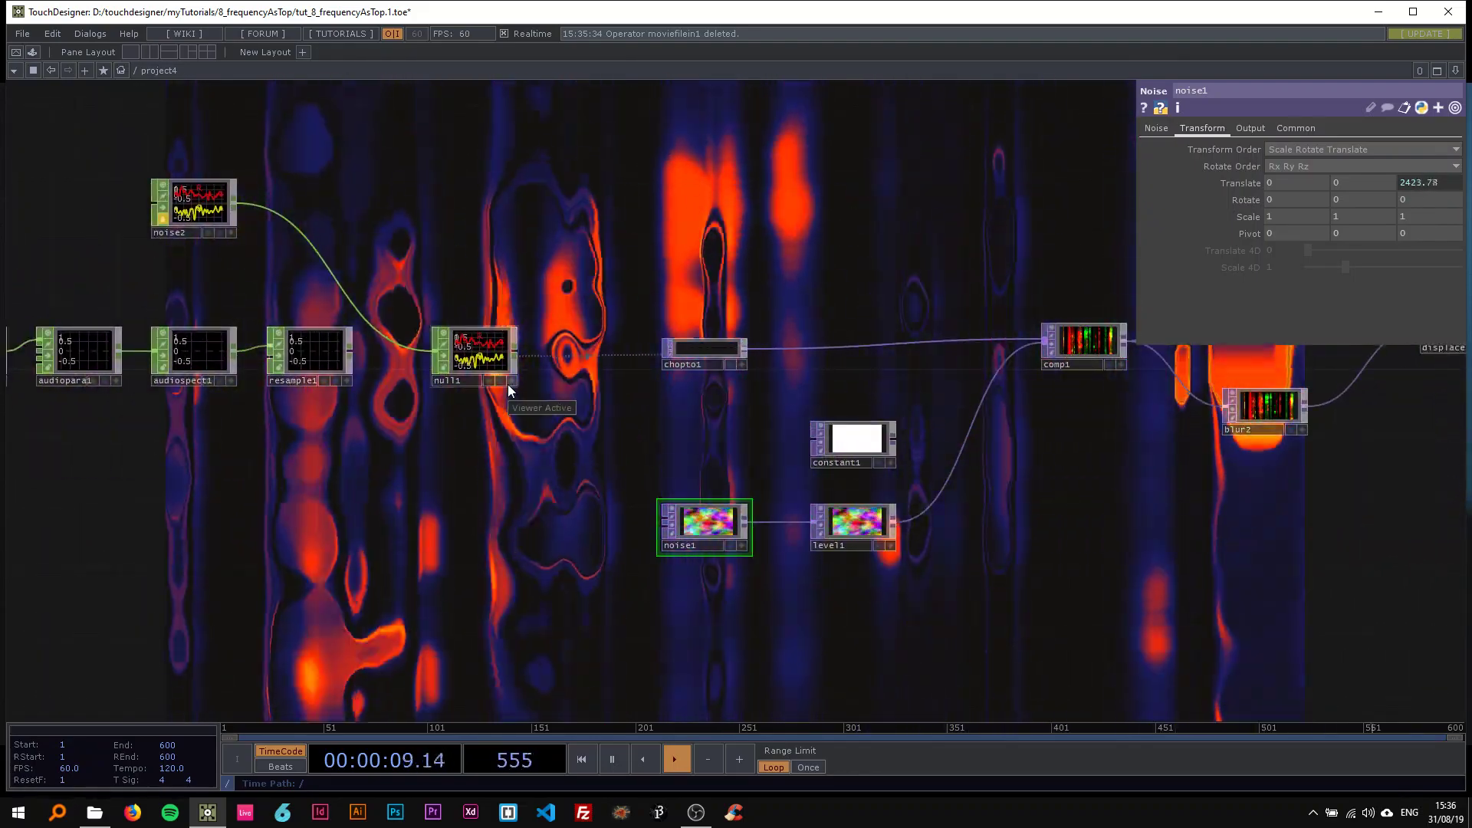
- Move the Noise CHOP higher above the audio chain and turn off its yellow flag
{"action": "left_click_drag", "start_coordinate": [531, 462], "coordinate": [880, 541]}
{"action": "left_click_drag", "start_coordinate": [534, 287], "coordinate": [533, 237]}
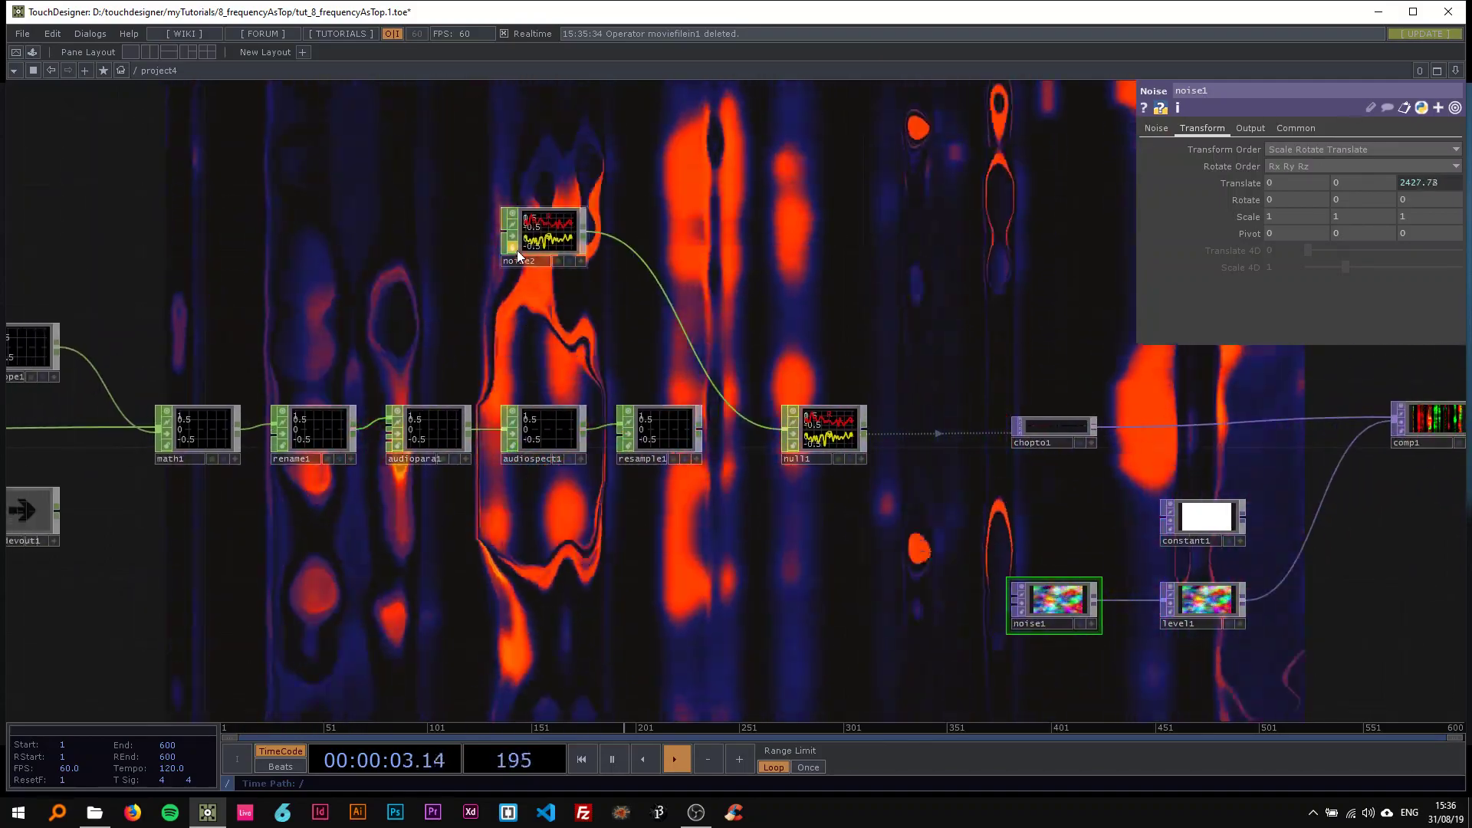
{"action": "left_click", "coordinate": [514, 250]}
{"action": "left_click", "coordinate": [514, 273]}
- Add a Pattern CHOP below the Noise CHOP and connect it to the Null CHOP
{"action": "key", "text": "Tab"}
{"action": "type", "text": "pat"}
{"action": "left_click", "coordinate": [537, 483]}
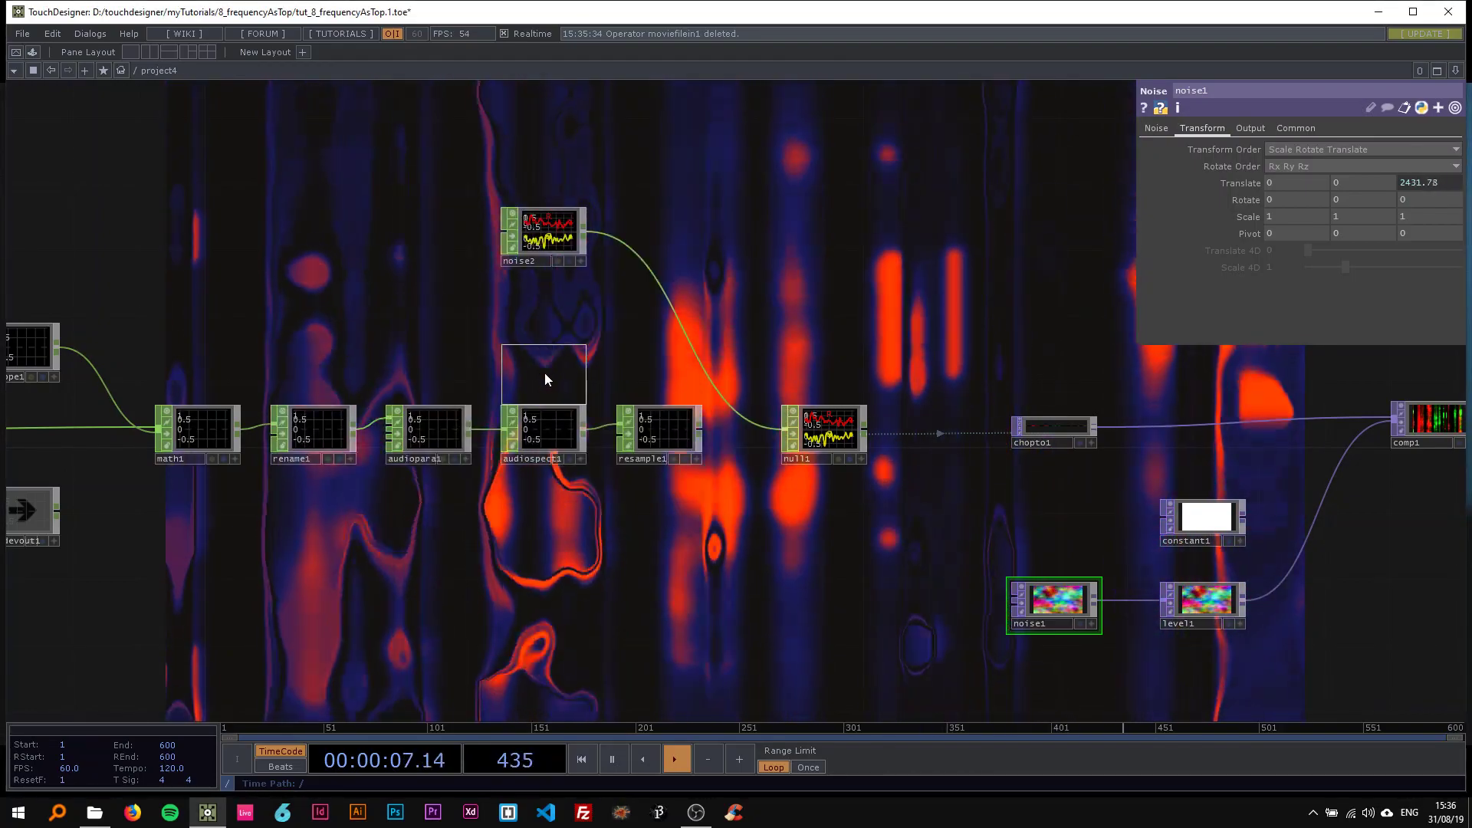
{"action": "left_click", "coordinate": [541, 319]}
{"action": "left_click_drag", "start_coordinate": [583, 319], "coordinate": [790, 430]}
- Name the Pattern CHOP's channels R and G
{"action": "left_click", "coordinate": [1206, 129]}
{"action": "left_click", "coordinate": [1290, 149]}
{"action": "type", "text": "R G"}
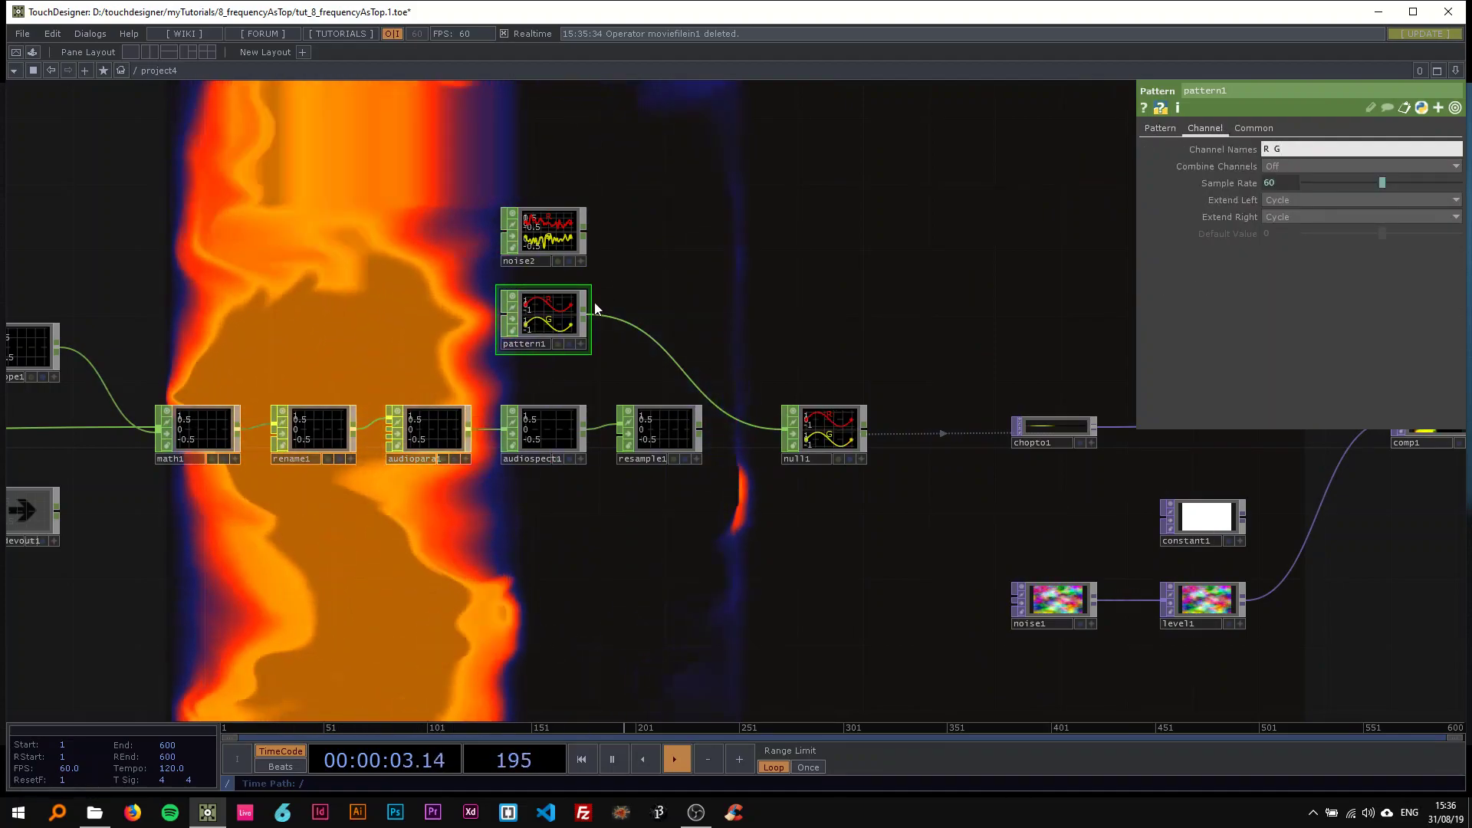
- Set the Pattern CHOP's Number of Cycles to 10 and its Type to Ramp
{"action": "left_click", "coordinate": [1161, 129]}
{"action": "left_click_drag", "start_coordinate": [1318, 182], "coordinate": [1460, 186]}
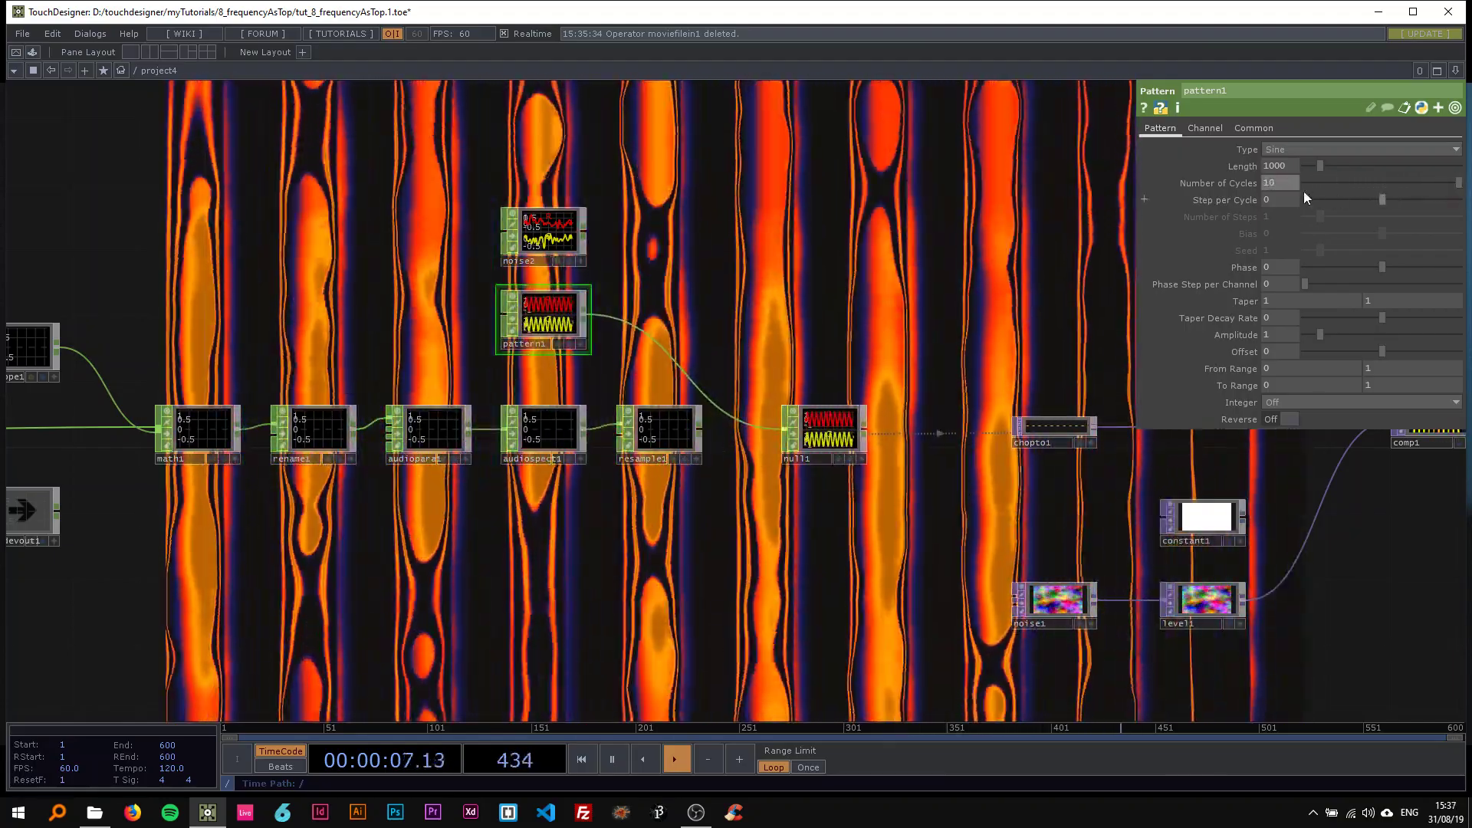
{"action": "left_click", "coordinate": [1306, 150]}
{"action": "left_click", "coordinate": [1279, 216]}
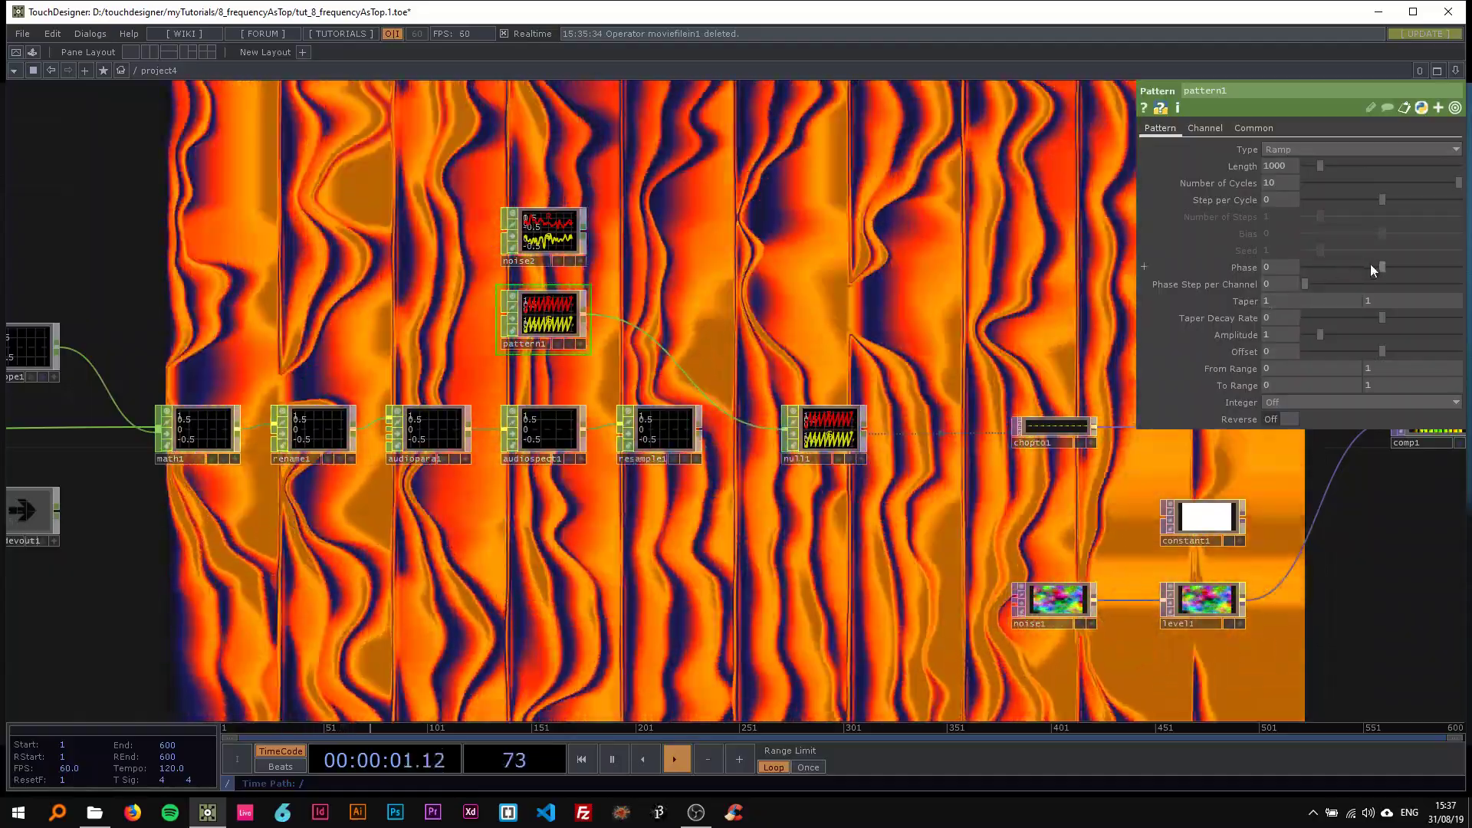
- Set the Pattern CHOP's second Taper value to 0.2, Taper Decay Rate to 0.313 and Type to Square
{"action": "type", "text": "0.2"}
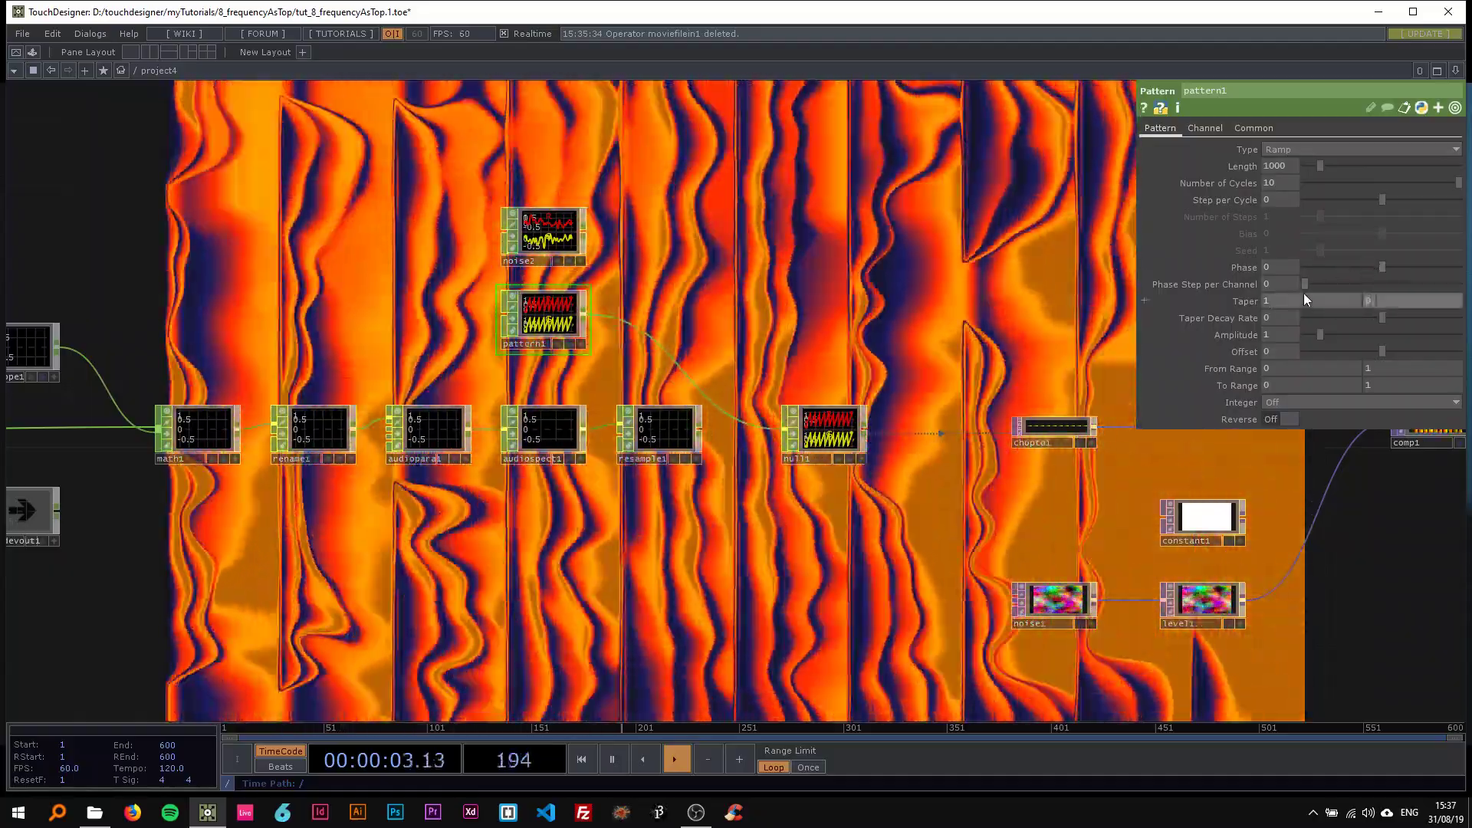
{"action": "key", "text": "Return"}
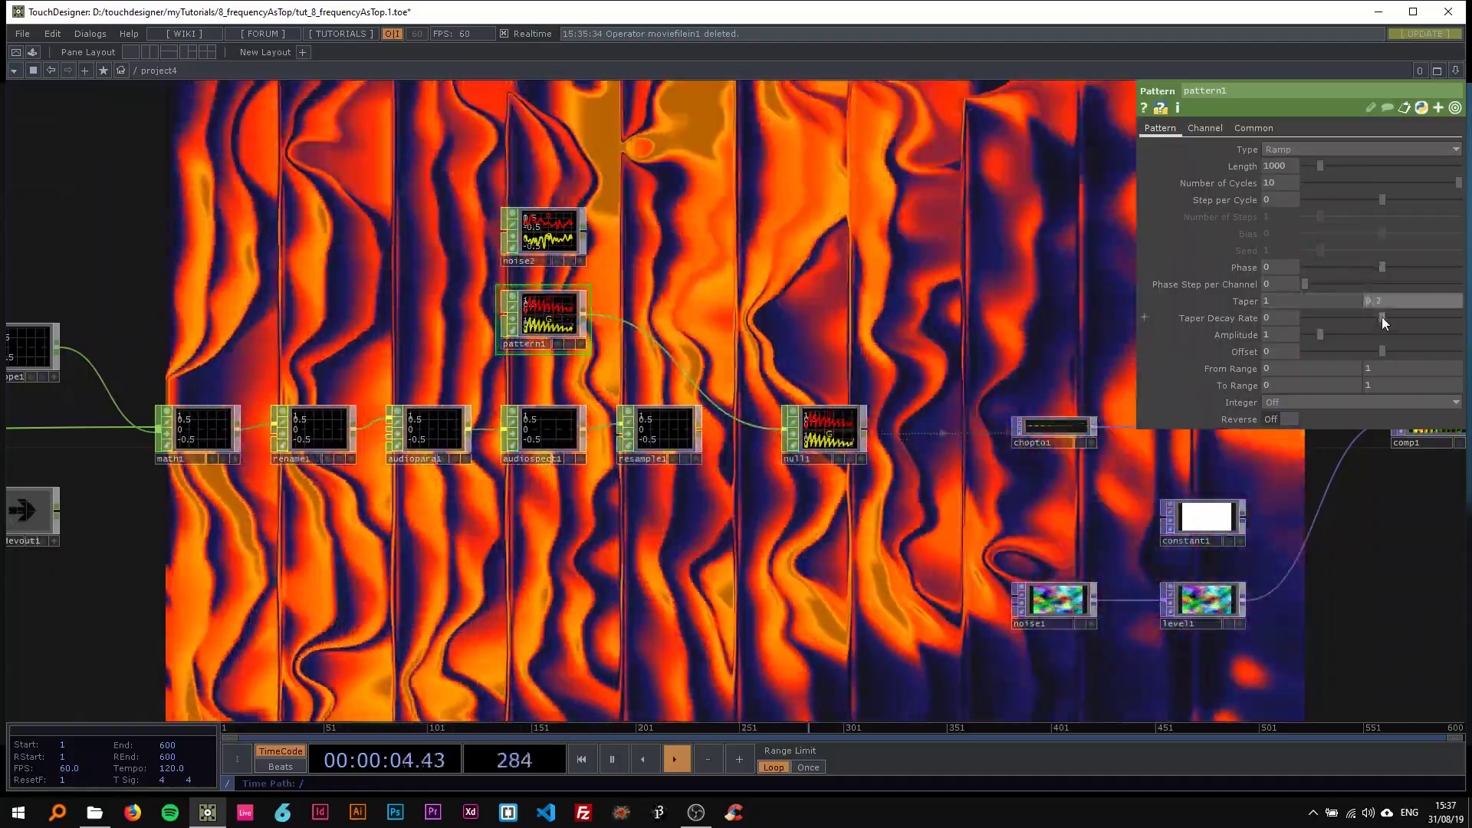
{"action": "mouse_move", "coordinate": [1382, 316]}
{"action": "left_mouse_down"}
{"action": "mouse_move", "coordinate": [1316, 313]}
{"action": "mouse_move", "coordinate": [1433, 312]}
{"action": "mouse_move", "coordinate": [1267, 298]}
{"action": "mouse_move", "coordinate": [1367, 309]}
{"action": "left_mouse_up"}
{"action": "left_click", "coordinate": [1282, 155]}
{"action": "left_click", "coordinate": [1322, 218]}
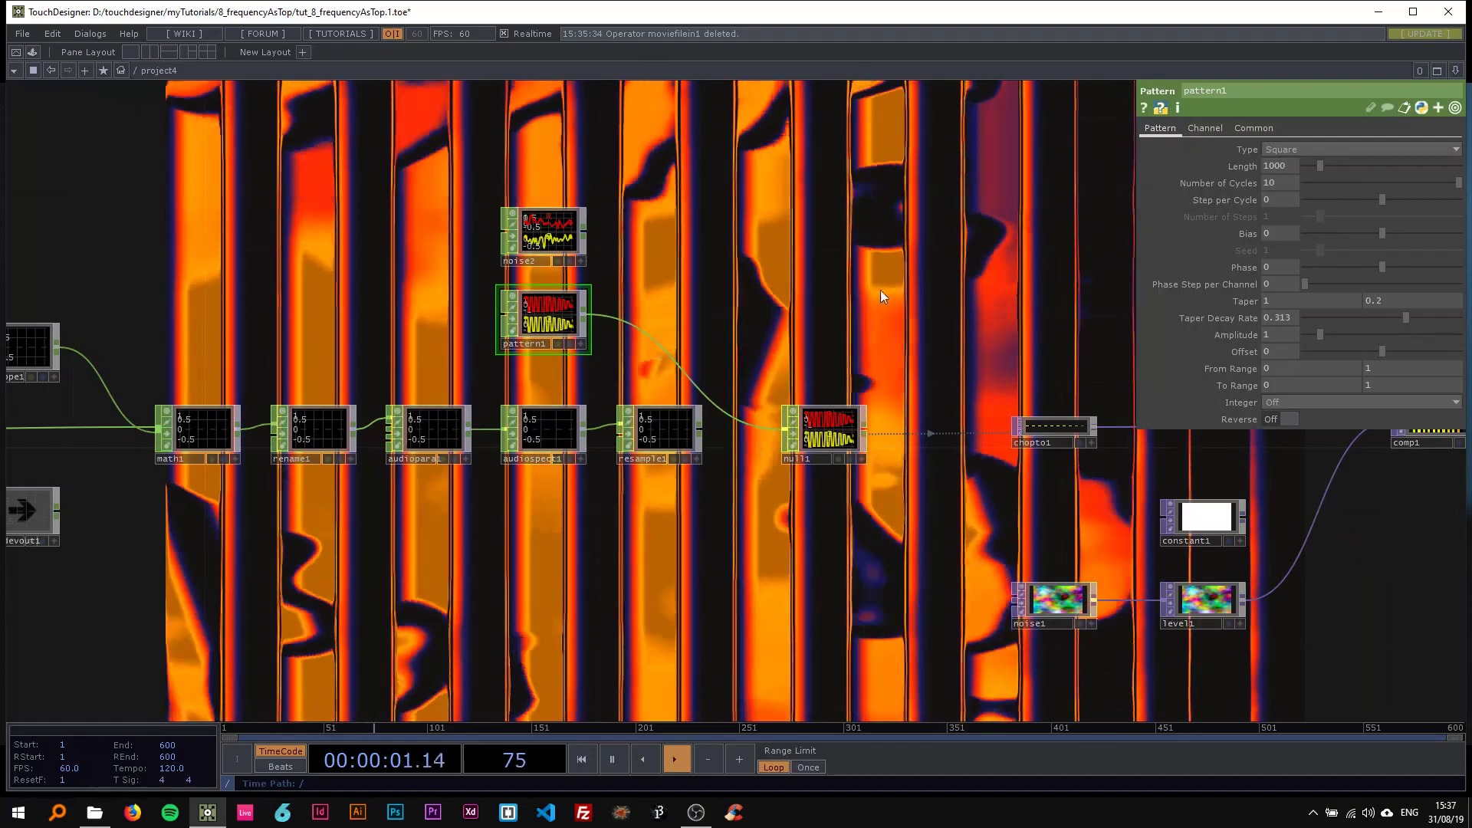
- Set the Noise TOP's Period to 7
{"action": "left_click_drag", "start_coordinate": [1055, 506], "coordinate": [790, 427]}
{"action": "left_click", "coordinate": [794, 518]}
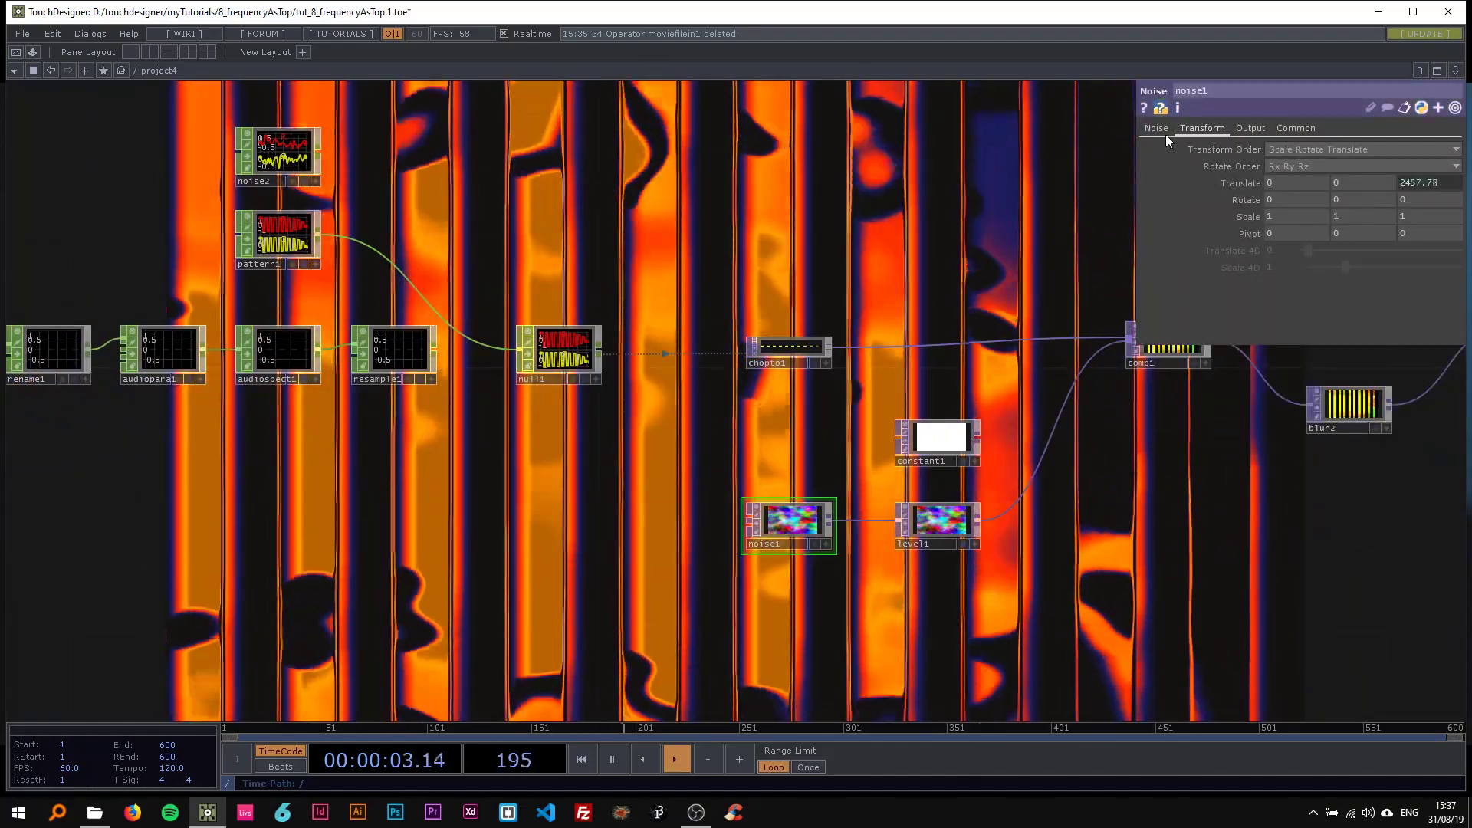
{"action": "left_click_drag", "start_coordinate": [1287, 186], "coordinate": [1193, 184]}
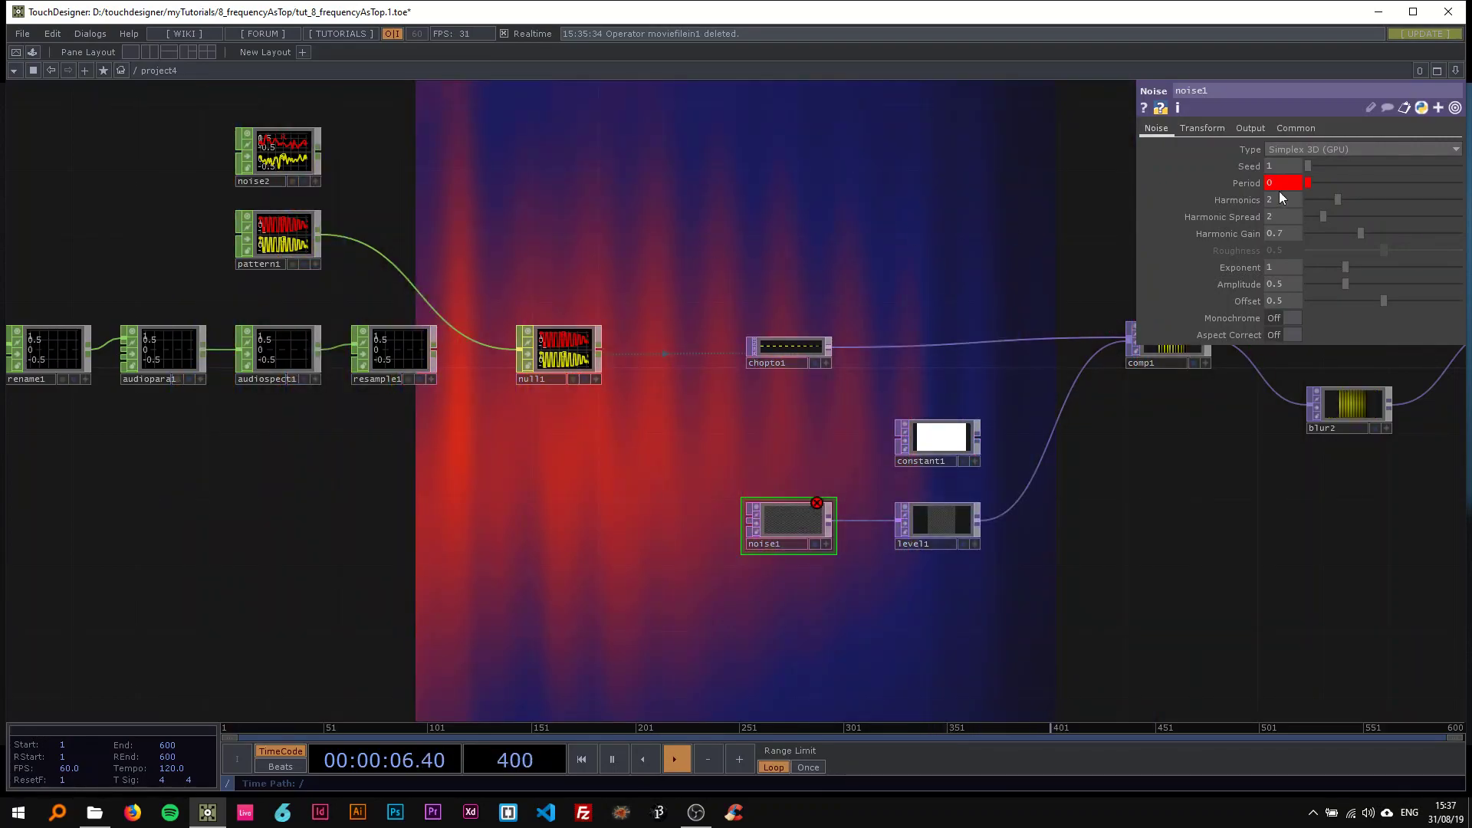
{"action": "left_click", "coordinate": [1263, 184]}
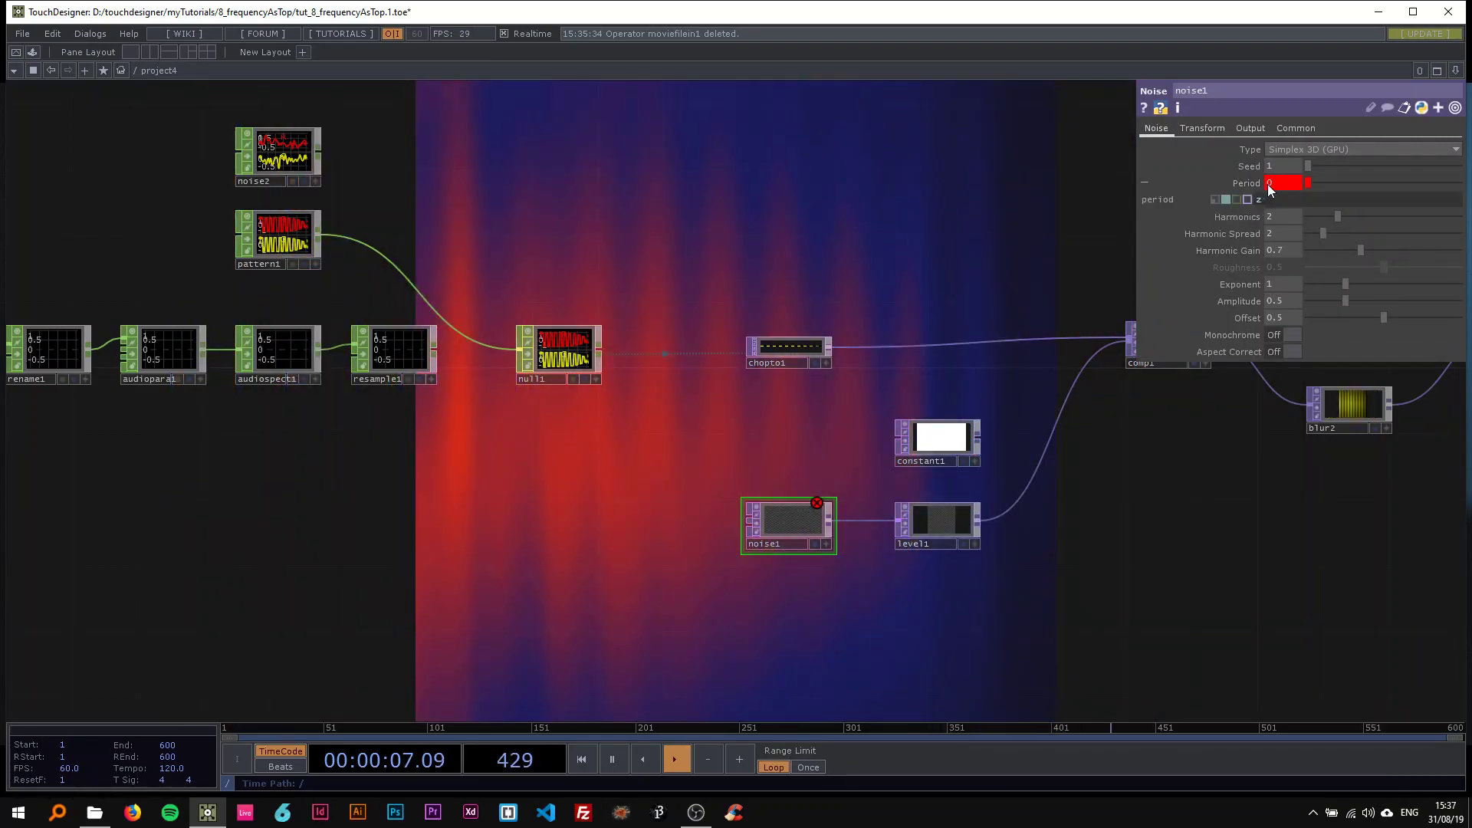
{"action": "left_click", "coordinate": [1262, 200]}
{"action": "type", "text": "7"}
{"action": "left_click", "coordinate": [929, 195]}
{"action": "left_click", "coordinate": [1250, 181]}
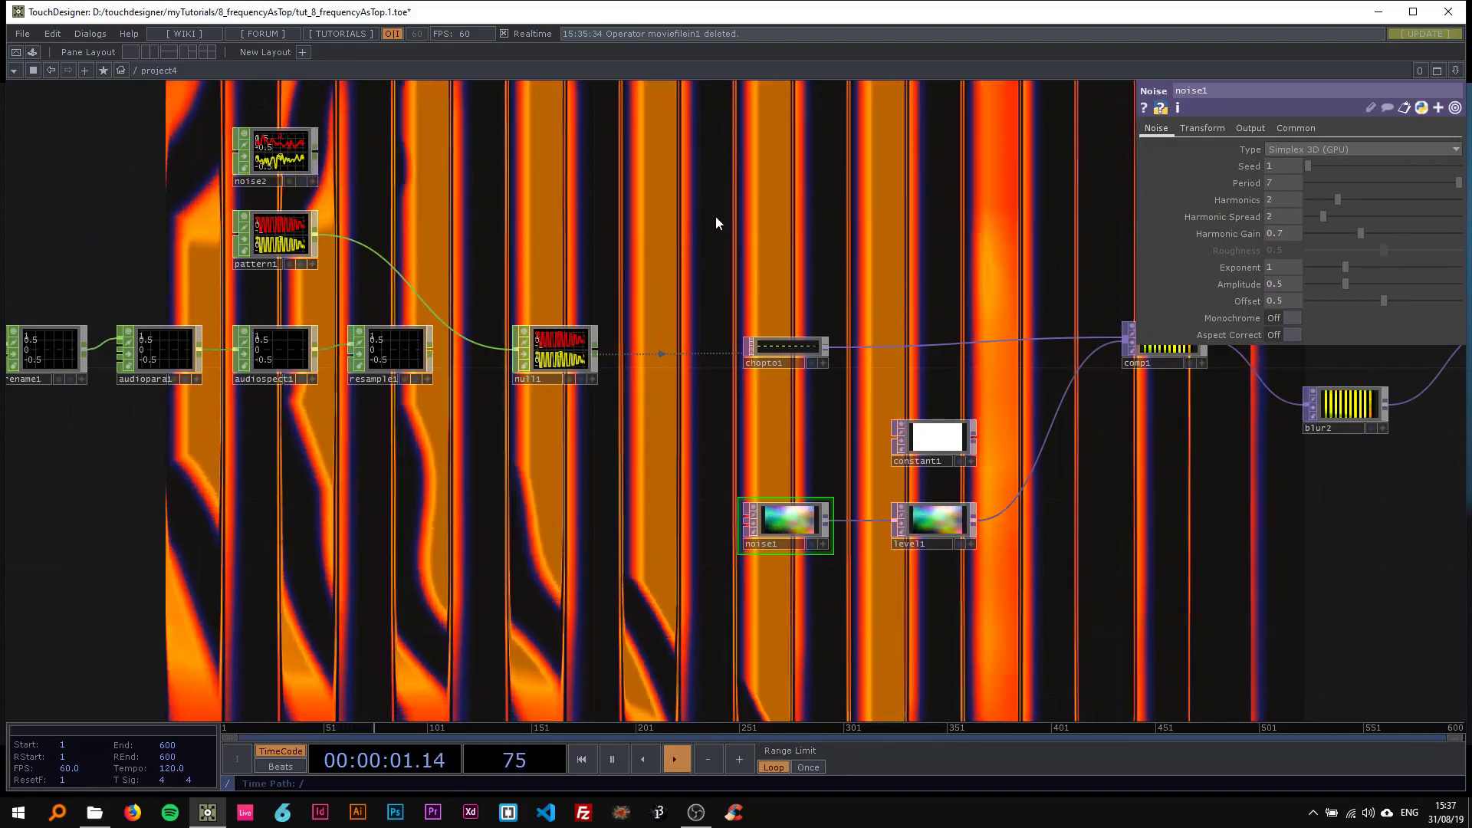
- Examine the settings of the Pattern CHOP, the Composite TOP and the Ramp TOP along the network
{"action": "left_click", "coordinate": [269, 232]}
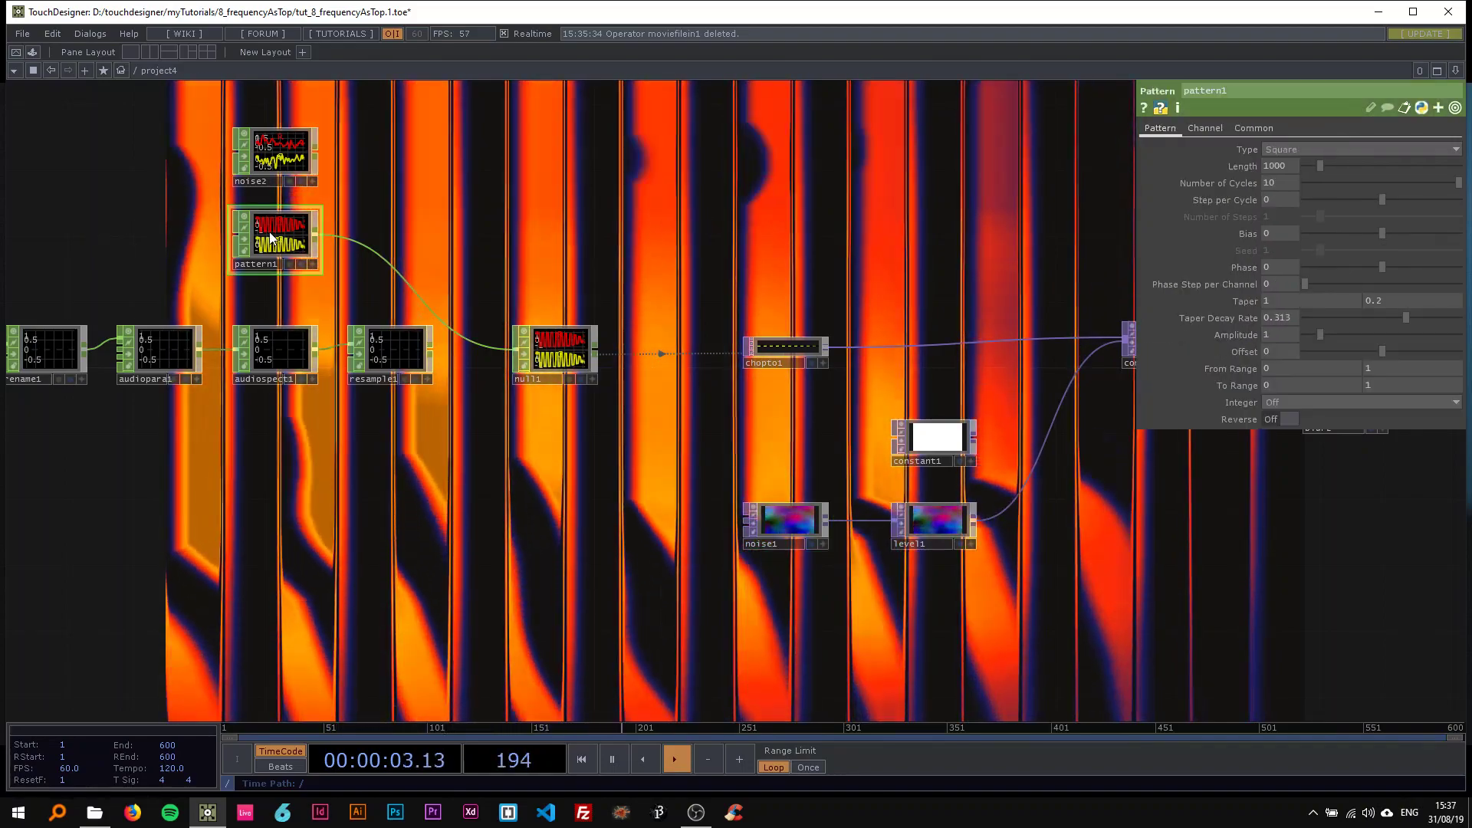
{"action": "scroll", "coordinate": [843, 260], "scroll_direction": "down", "scroll_amount": 4}
{"action": "left_click_drag", "start_coordinate": [886, 250], "coordinate": [508, 231]}
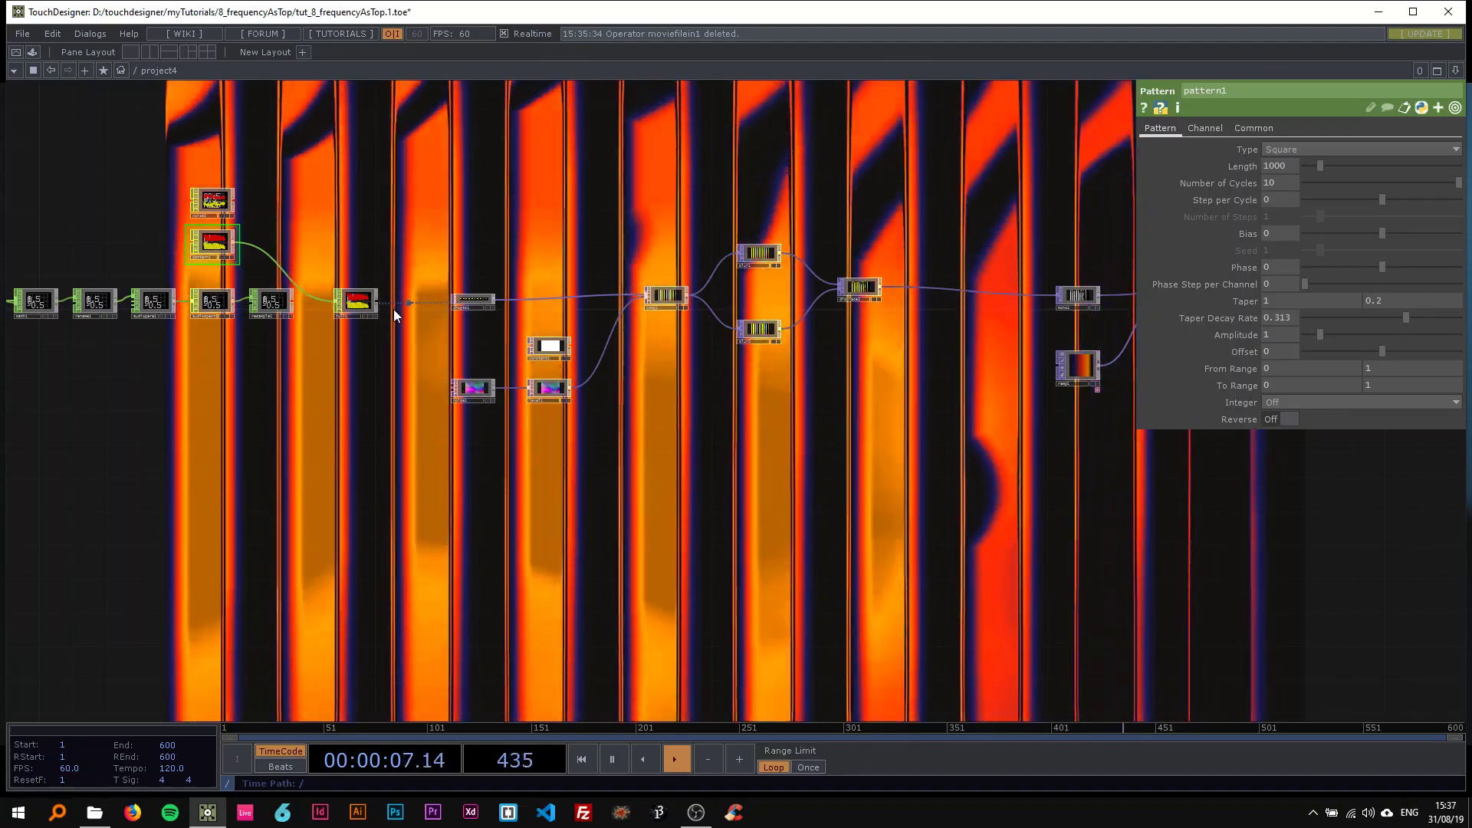
{"action": "left_click_drag", "start_coordinate": [785, 162], "coordinate": [461, 166]}
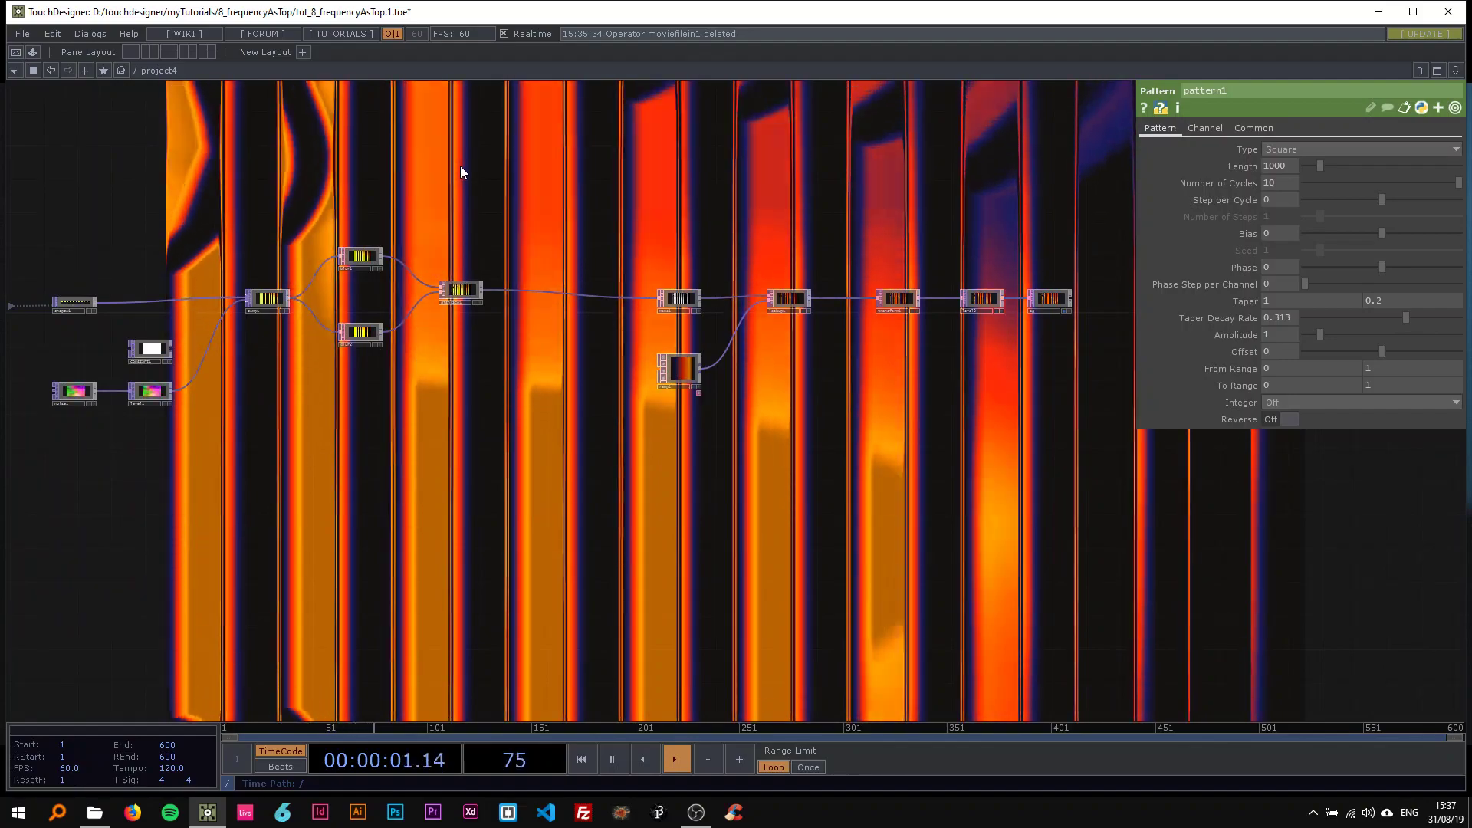
{"action": "left_click_drag", "start_coordinate": [355, 381], "coordinate": [474, 424]}
{"action": "scroll", "coordinate": [418, 373], "scroll_direction": "up", "scroll_amount": 2}
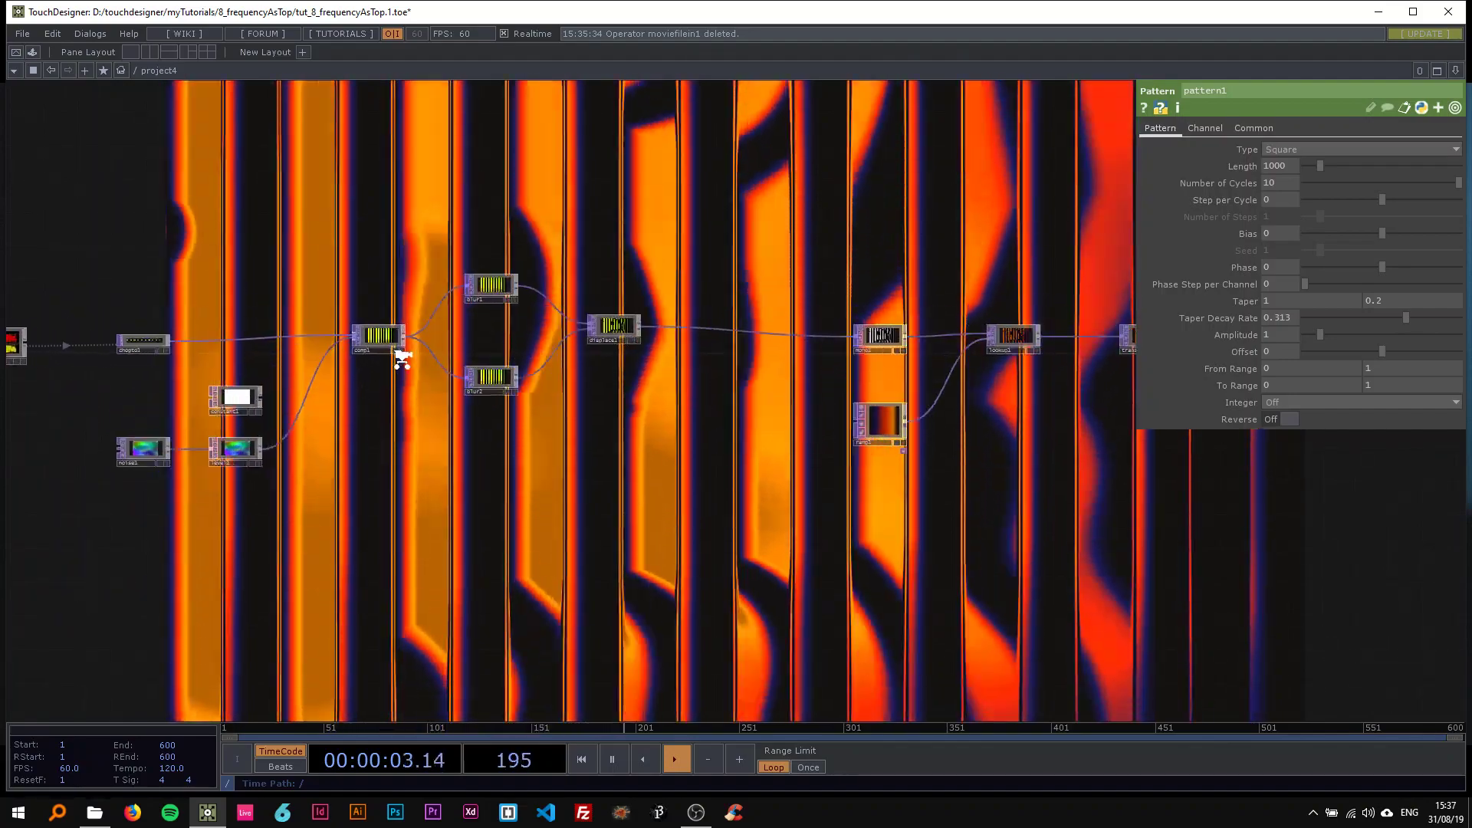
{"action": "left_click", "coordinate": [372, 325]}
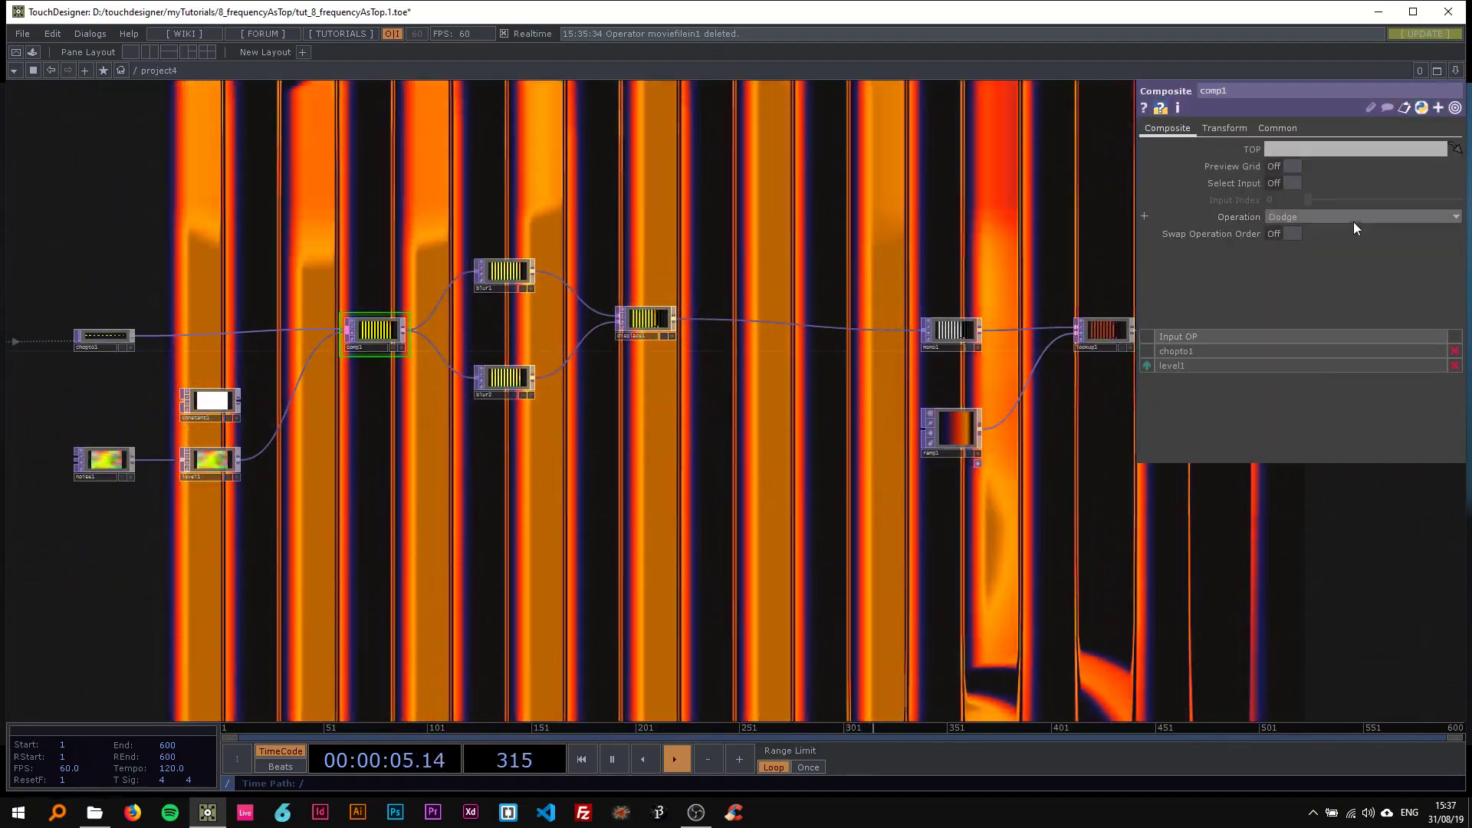
{"action": "left_click", "coordinate": [950, 429]}
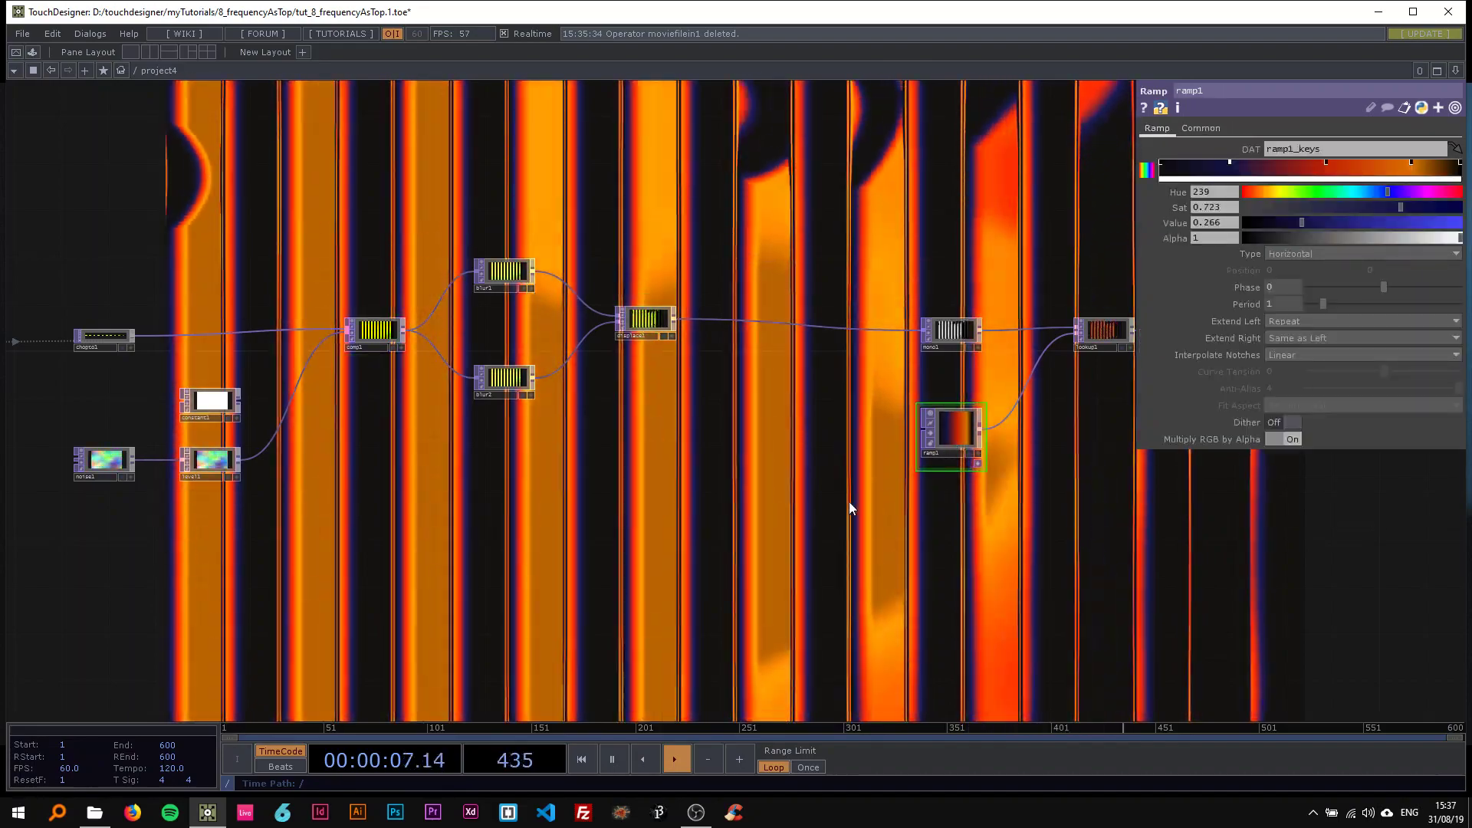
- Inspect the upper Blur TOP's settings and look over the whole network from the audio input to the final output
{"action": "left_click_drag", "start_coordinate": [814, 512], "coordinate": [680, 527]}
{"action": "right_click_drag", "start_coordinate": [335, 220], "coordinate": [583, 448]}
{"action": "left_click", "coordinate": [1027, 469]}
{"action": "left_click_drag", "start_coordinate": [1027, 470], "coordinate": [801, 487]}
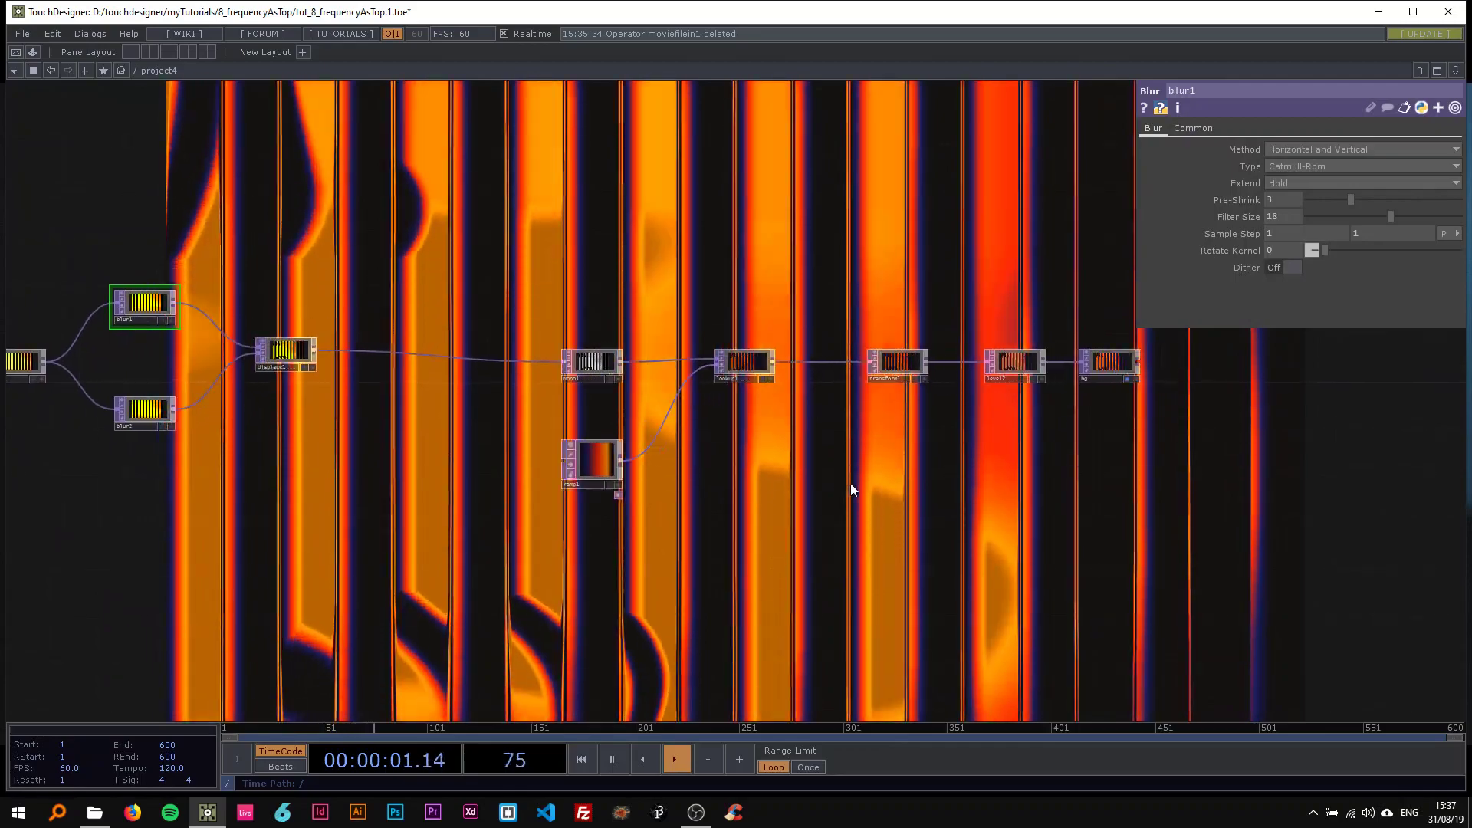
{"action": "left_click_drag", "start_coordinate": [861, 535], "coordinate": [1349, 513]}
{"action": "left_click_drag", "start_coordinate": [110, 604], "coordinate": [886, 602]}
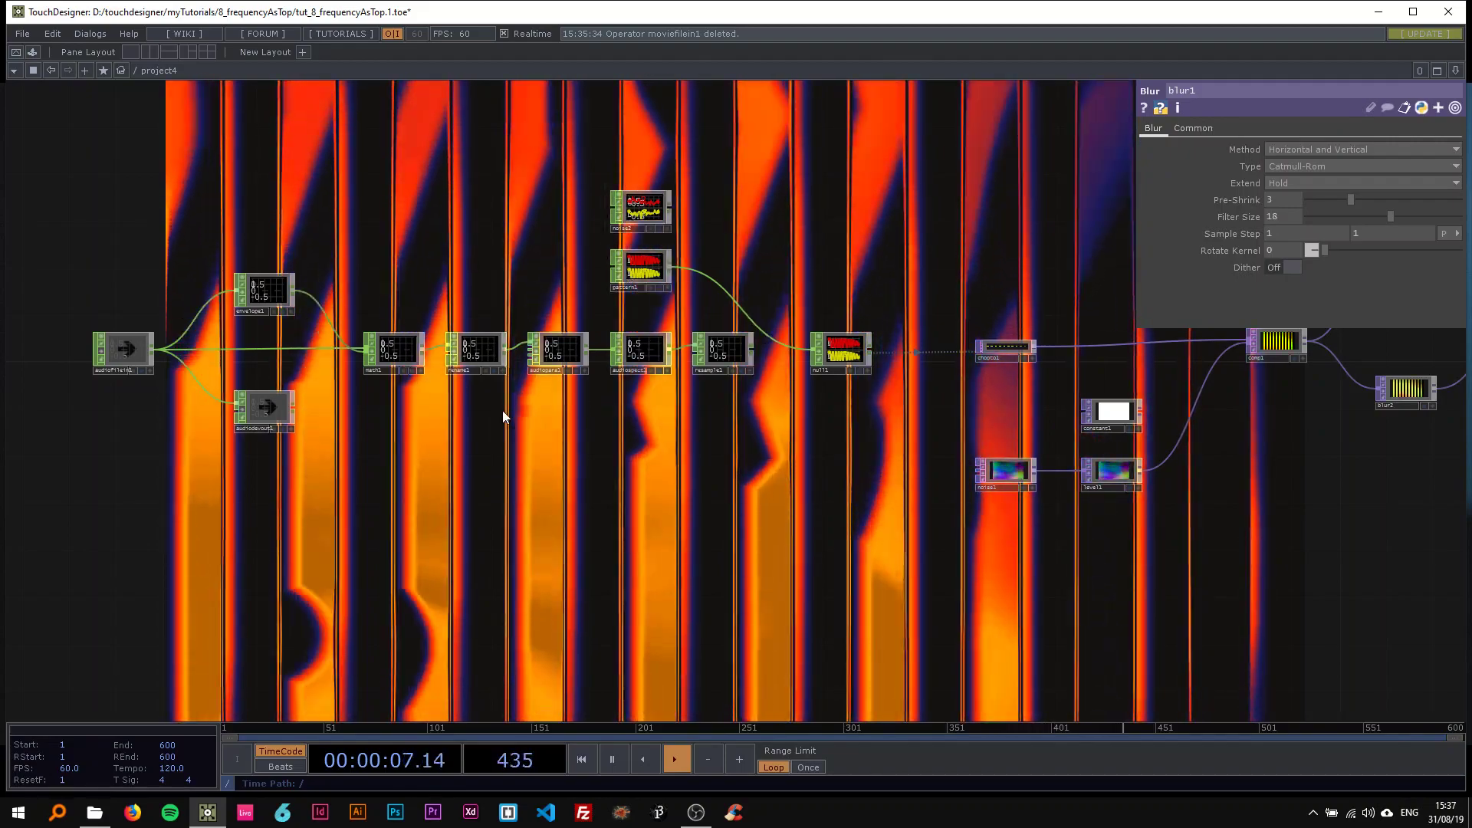
{"action": "left_click_drag", "start_coordinate": [763, 483], "coordinate": [444, 509]}
{"action": "left_click_drag", "start_coordinate": [921, 514], "coordinate": [621, 516]}
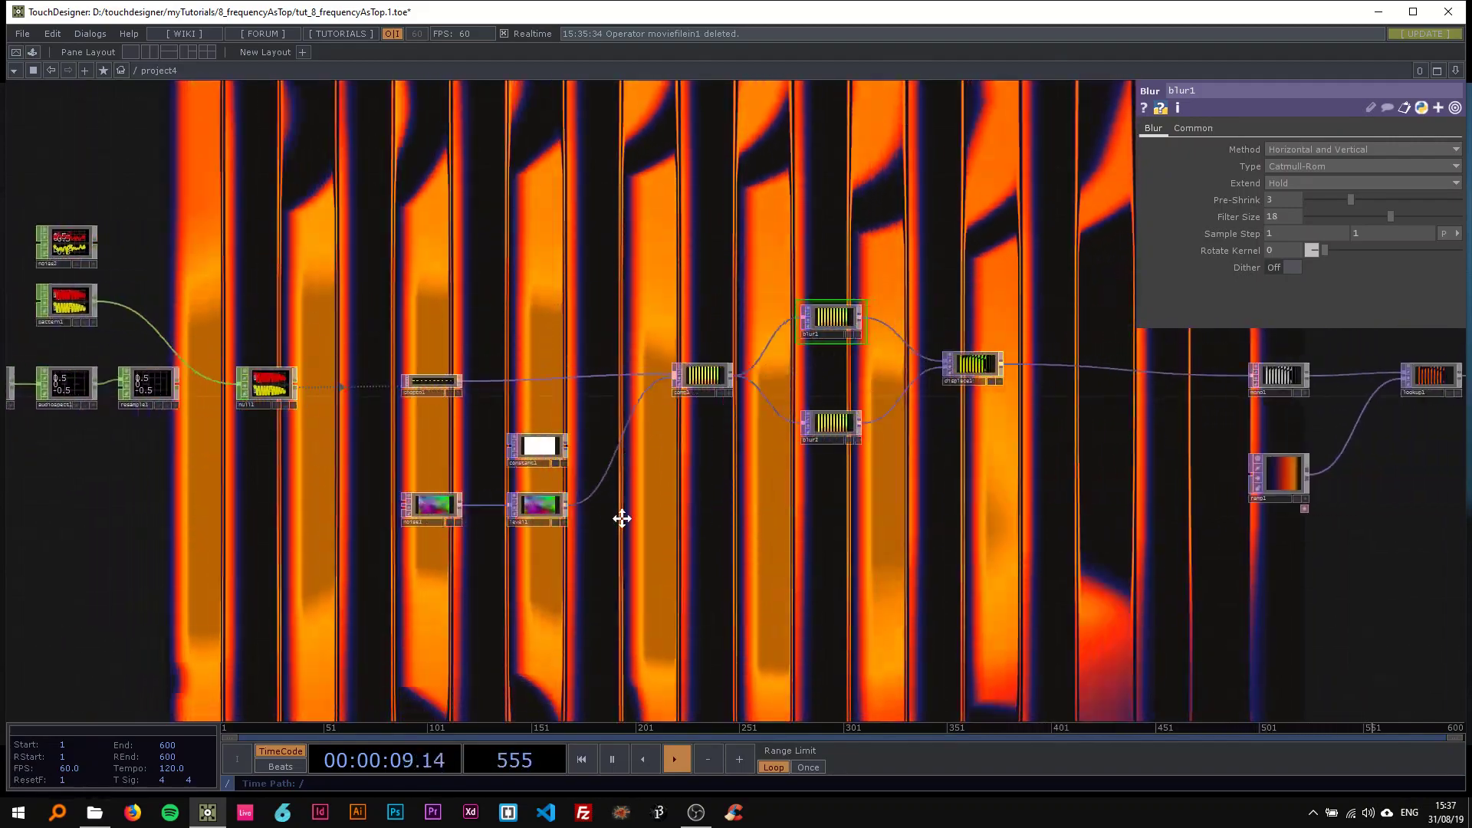